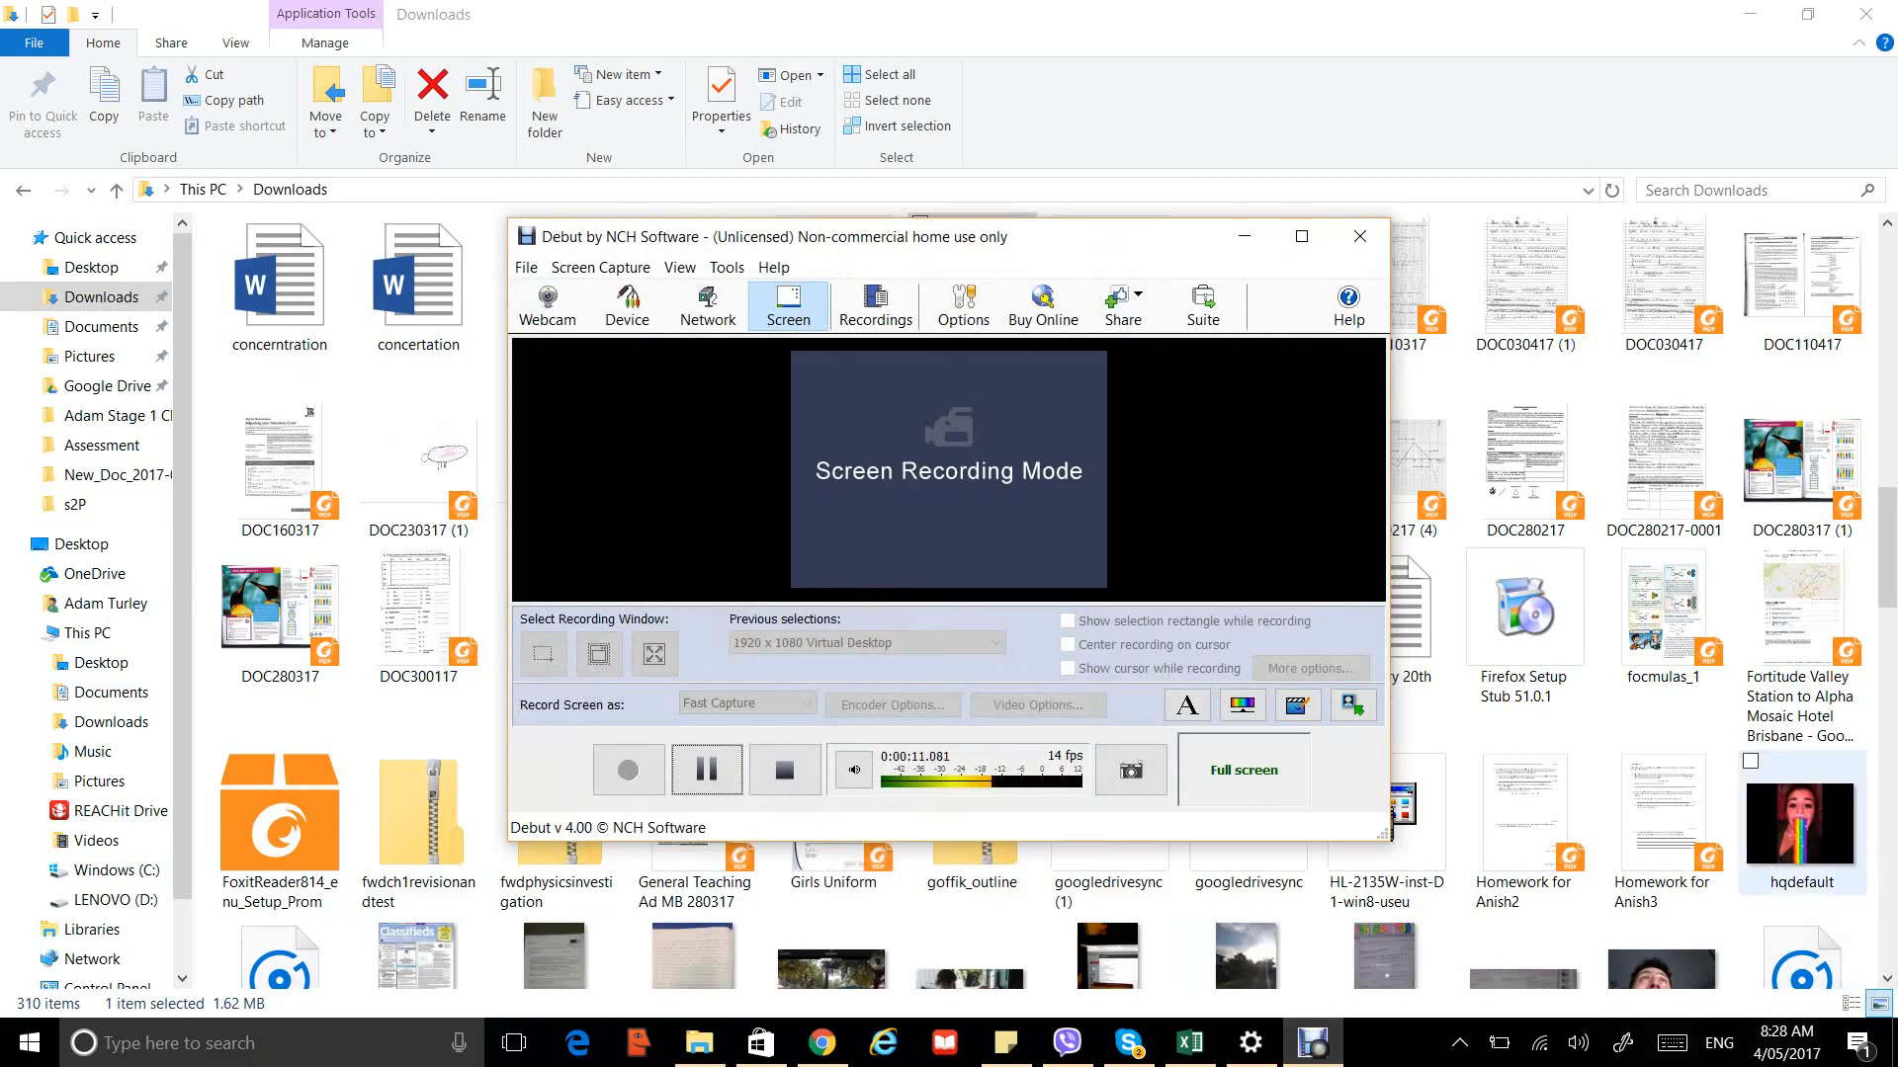
# Open the hqdefault image from the Downloads folder and enlarge it to view it more closely.
pyautogui.doubleClick(1801, 824)
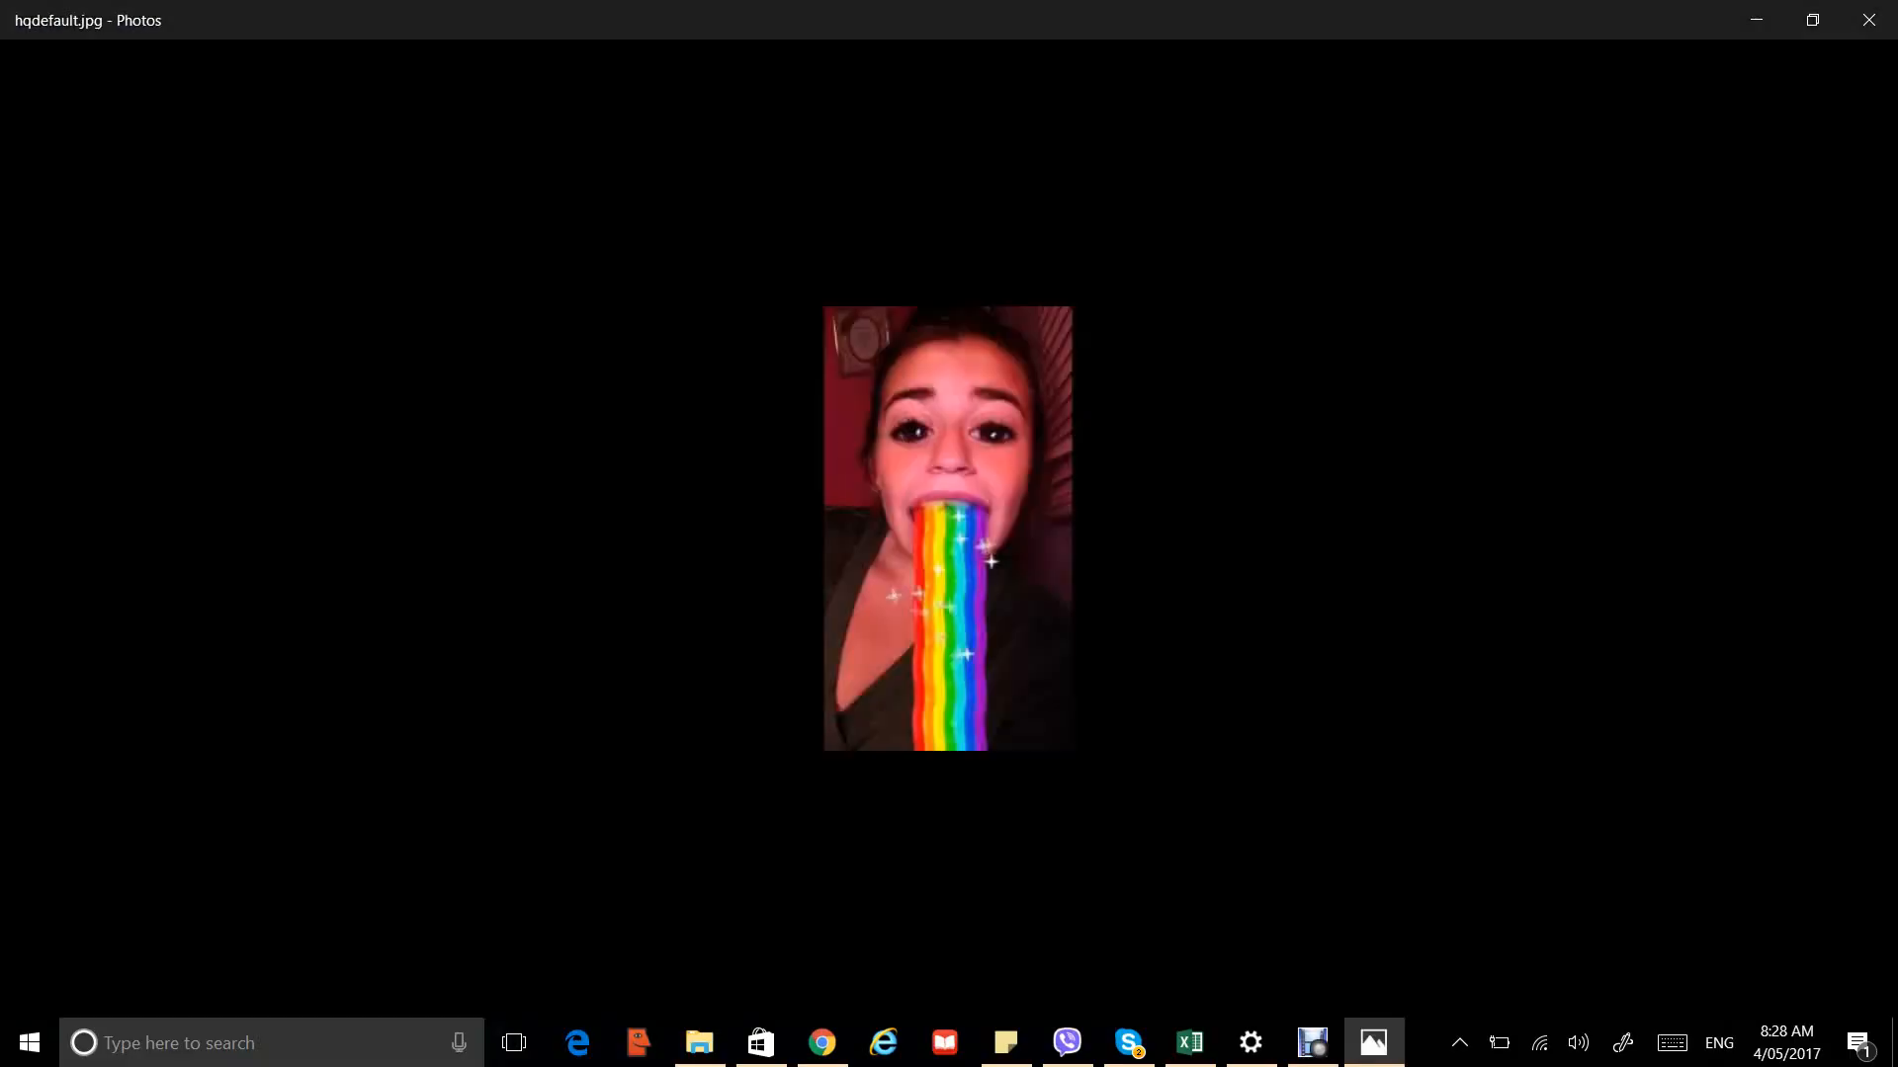
pyautogui.scroll(5, 949, 514)
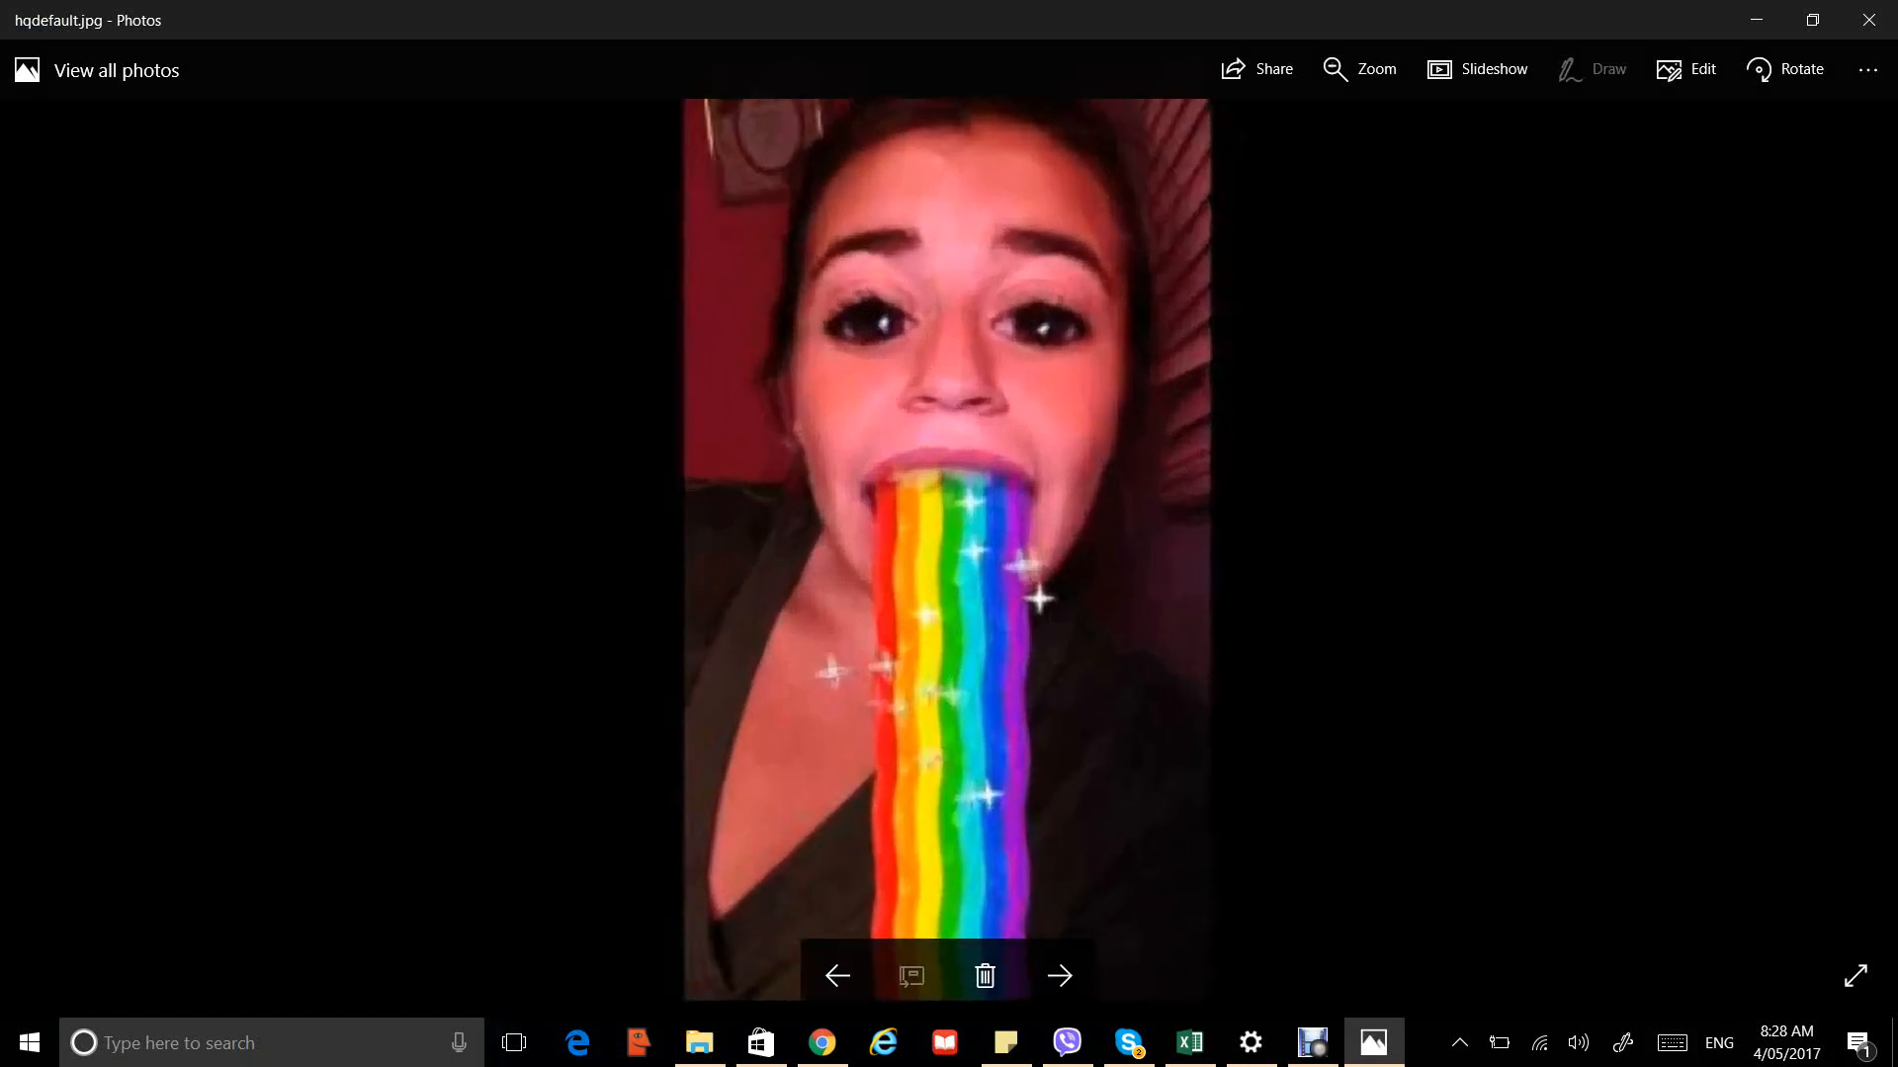
pyautogui.scroll(2, 949, 395)
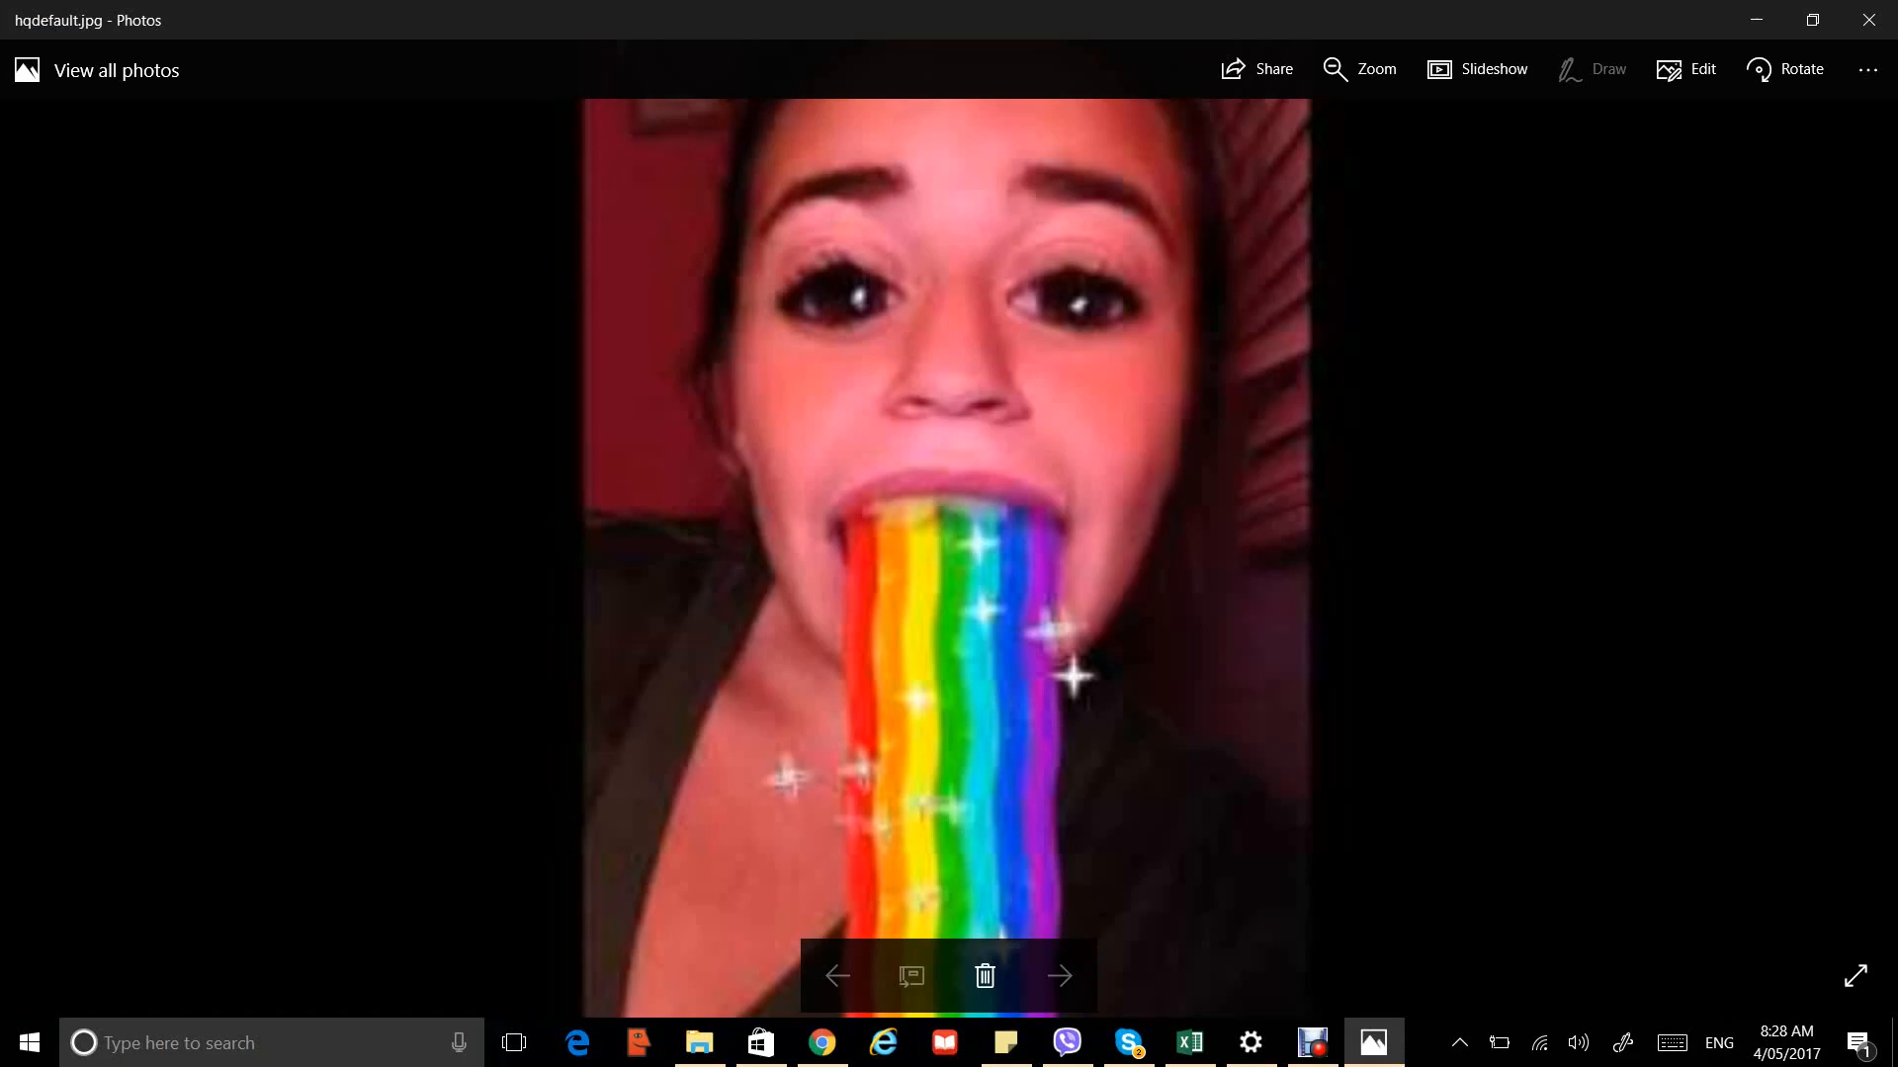
# Switch to the Excel workbook with the volts and miliamps data and go to cell A1.
pyautogui.hotkey('alt', 'Tab')
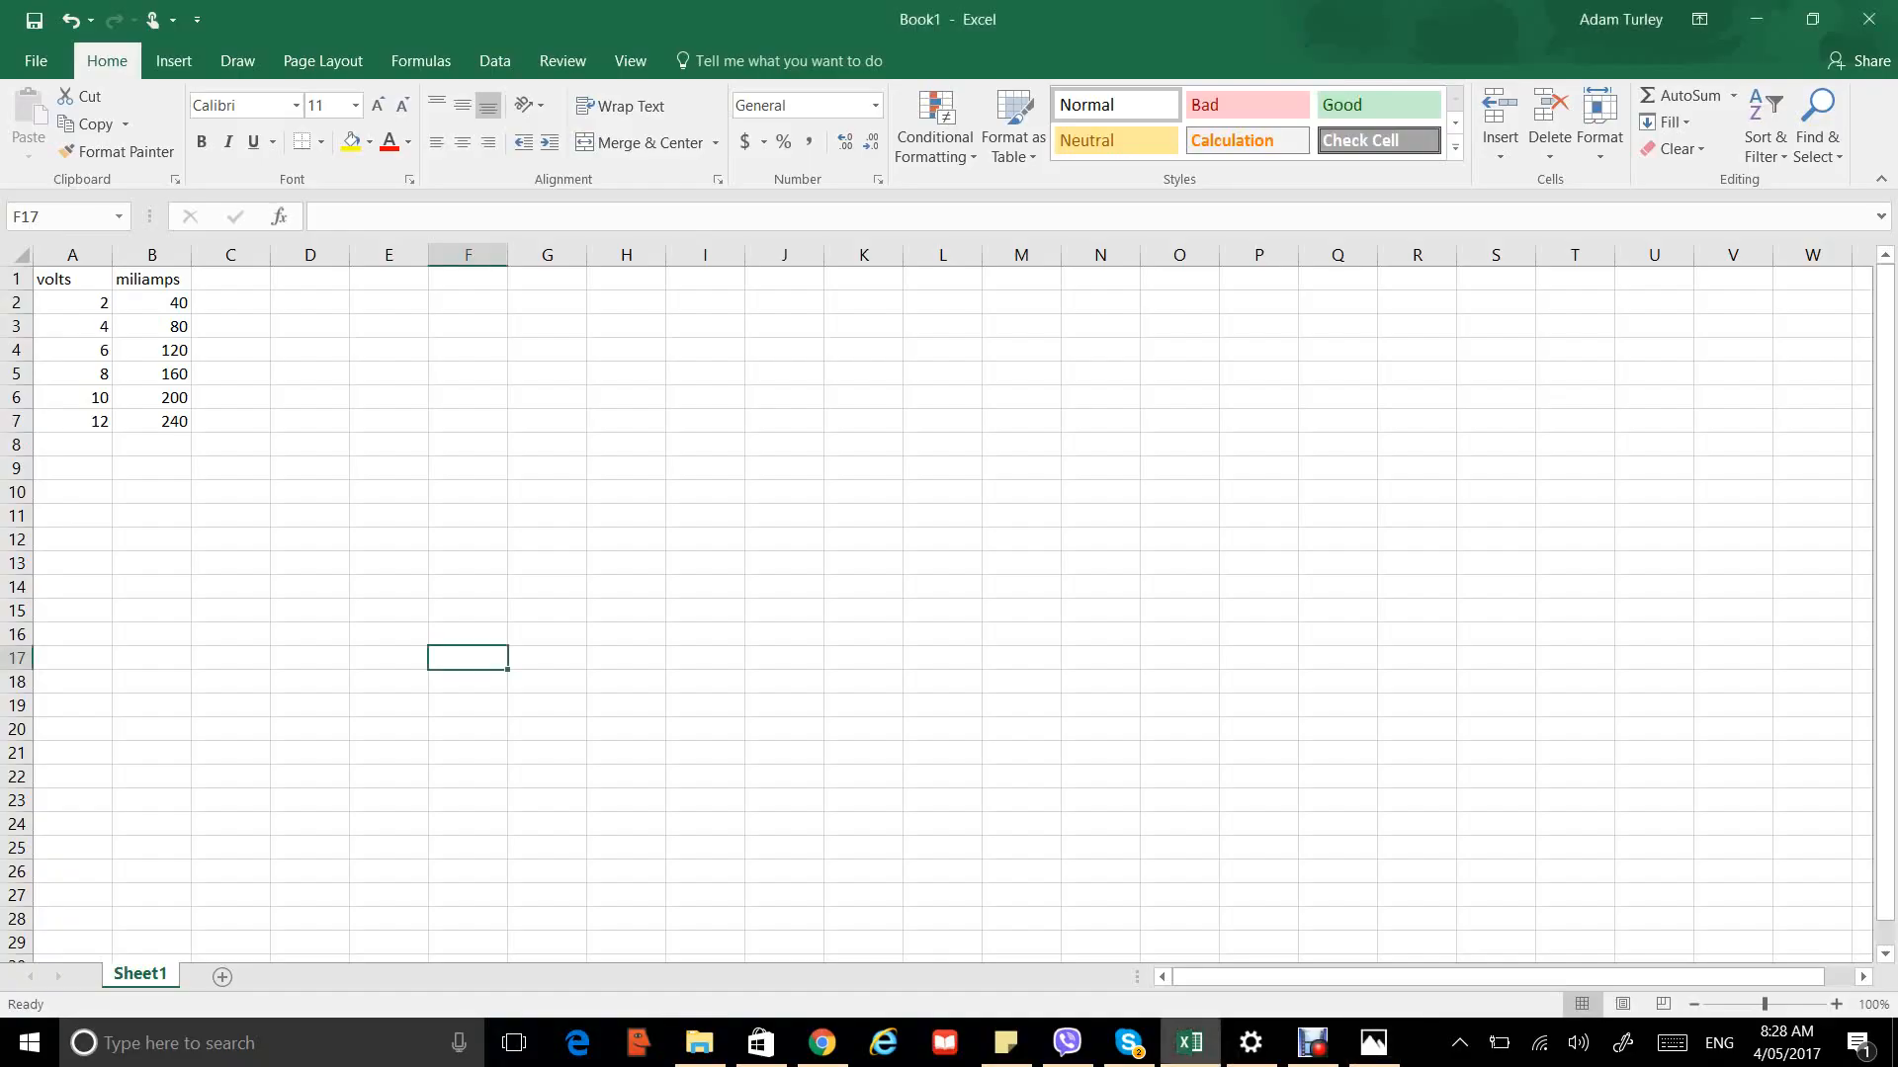
pyautogui.press('Left')
pyautogui.press('Left')
pyautogui.press('Left')
pyautogui.press('Left')
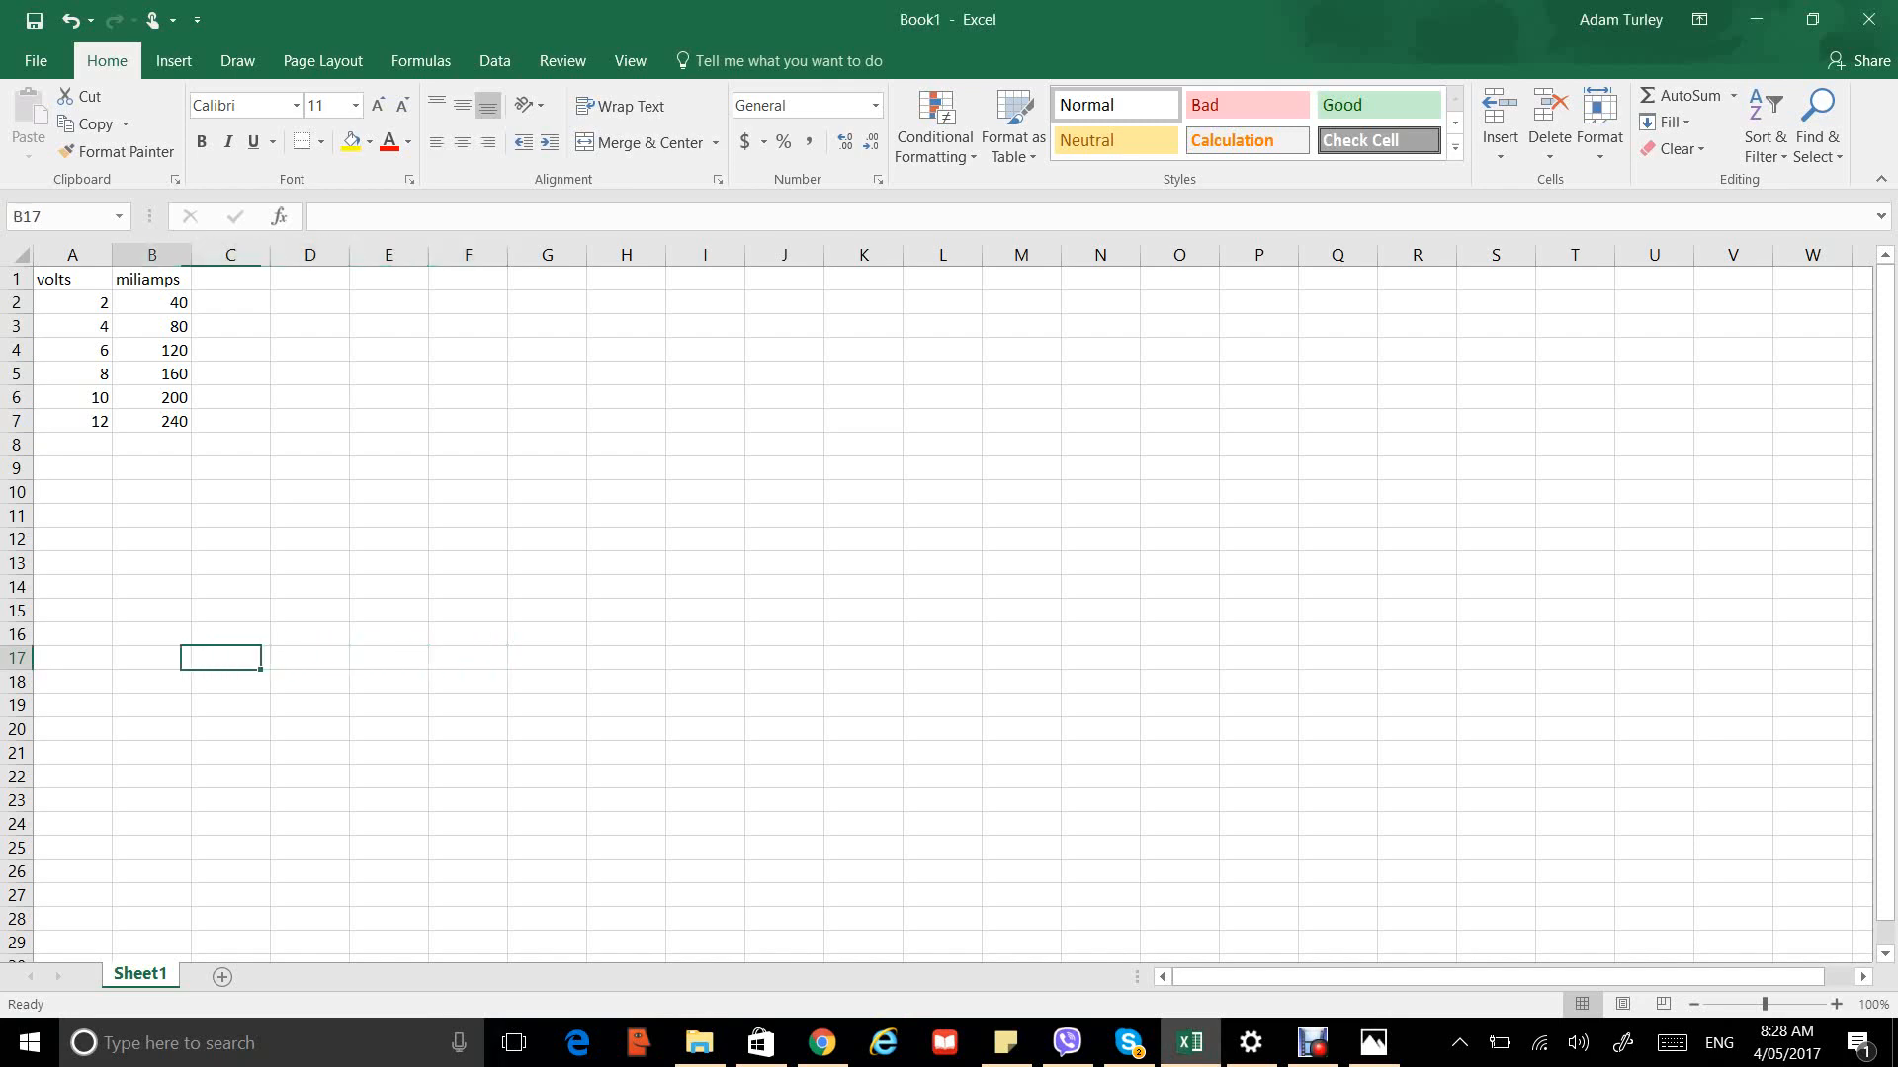
pyautogui.press('Up')
pyautogui.press('Up')
pyautogui.press('Up')
pyautogui.press('Up')
pyautogui.press('Up')
pyautogui.press('Up')
pyautogui.press('Up')
pyautogui.press('Up')
pyautogui.press('Up')
pyautogui.press('Left')
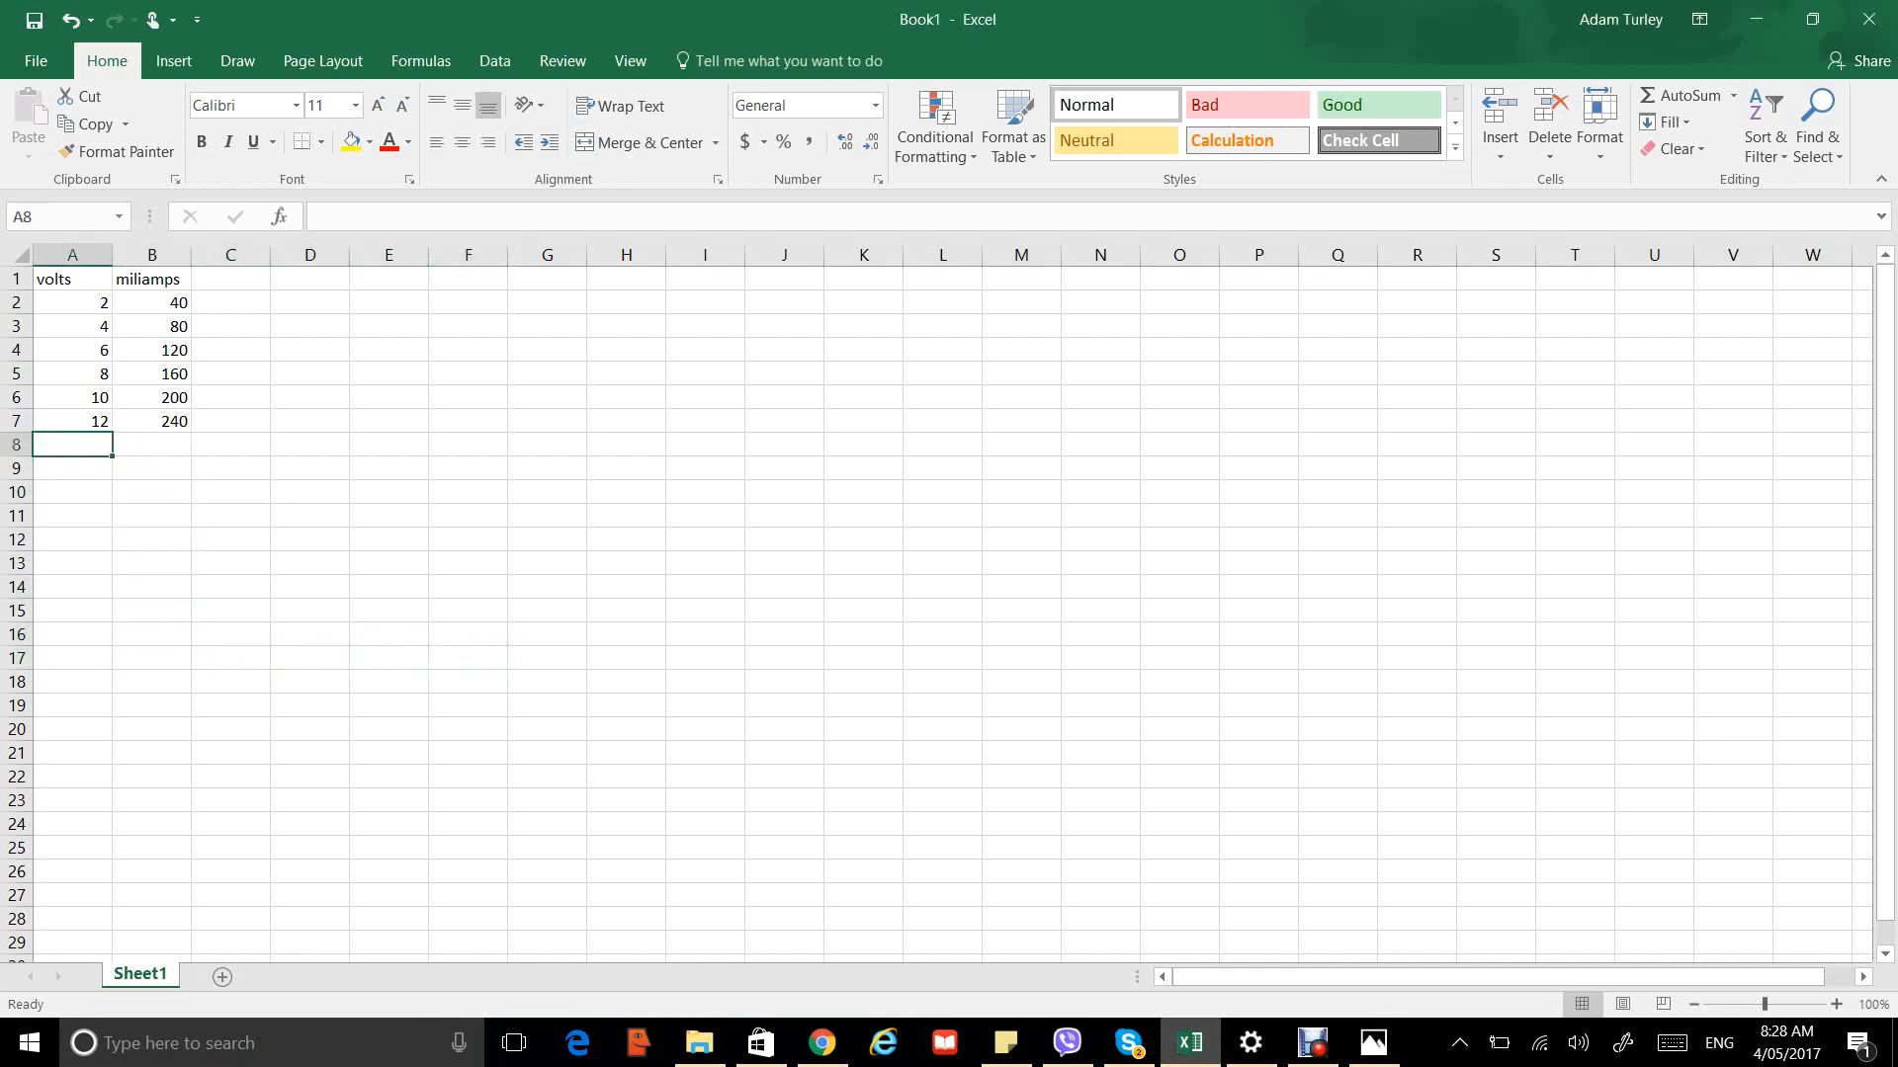
pyautogui.press('Up')
pyautogui.press('Up')
pyautogui.press('Up')
pyautogui.press('Up')
pyautogui.press('Up')
pyautogui.press('Up')
pyautogui.press('Up')
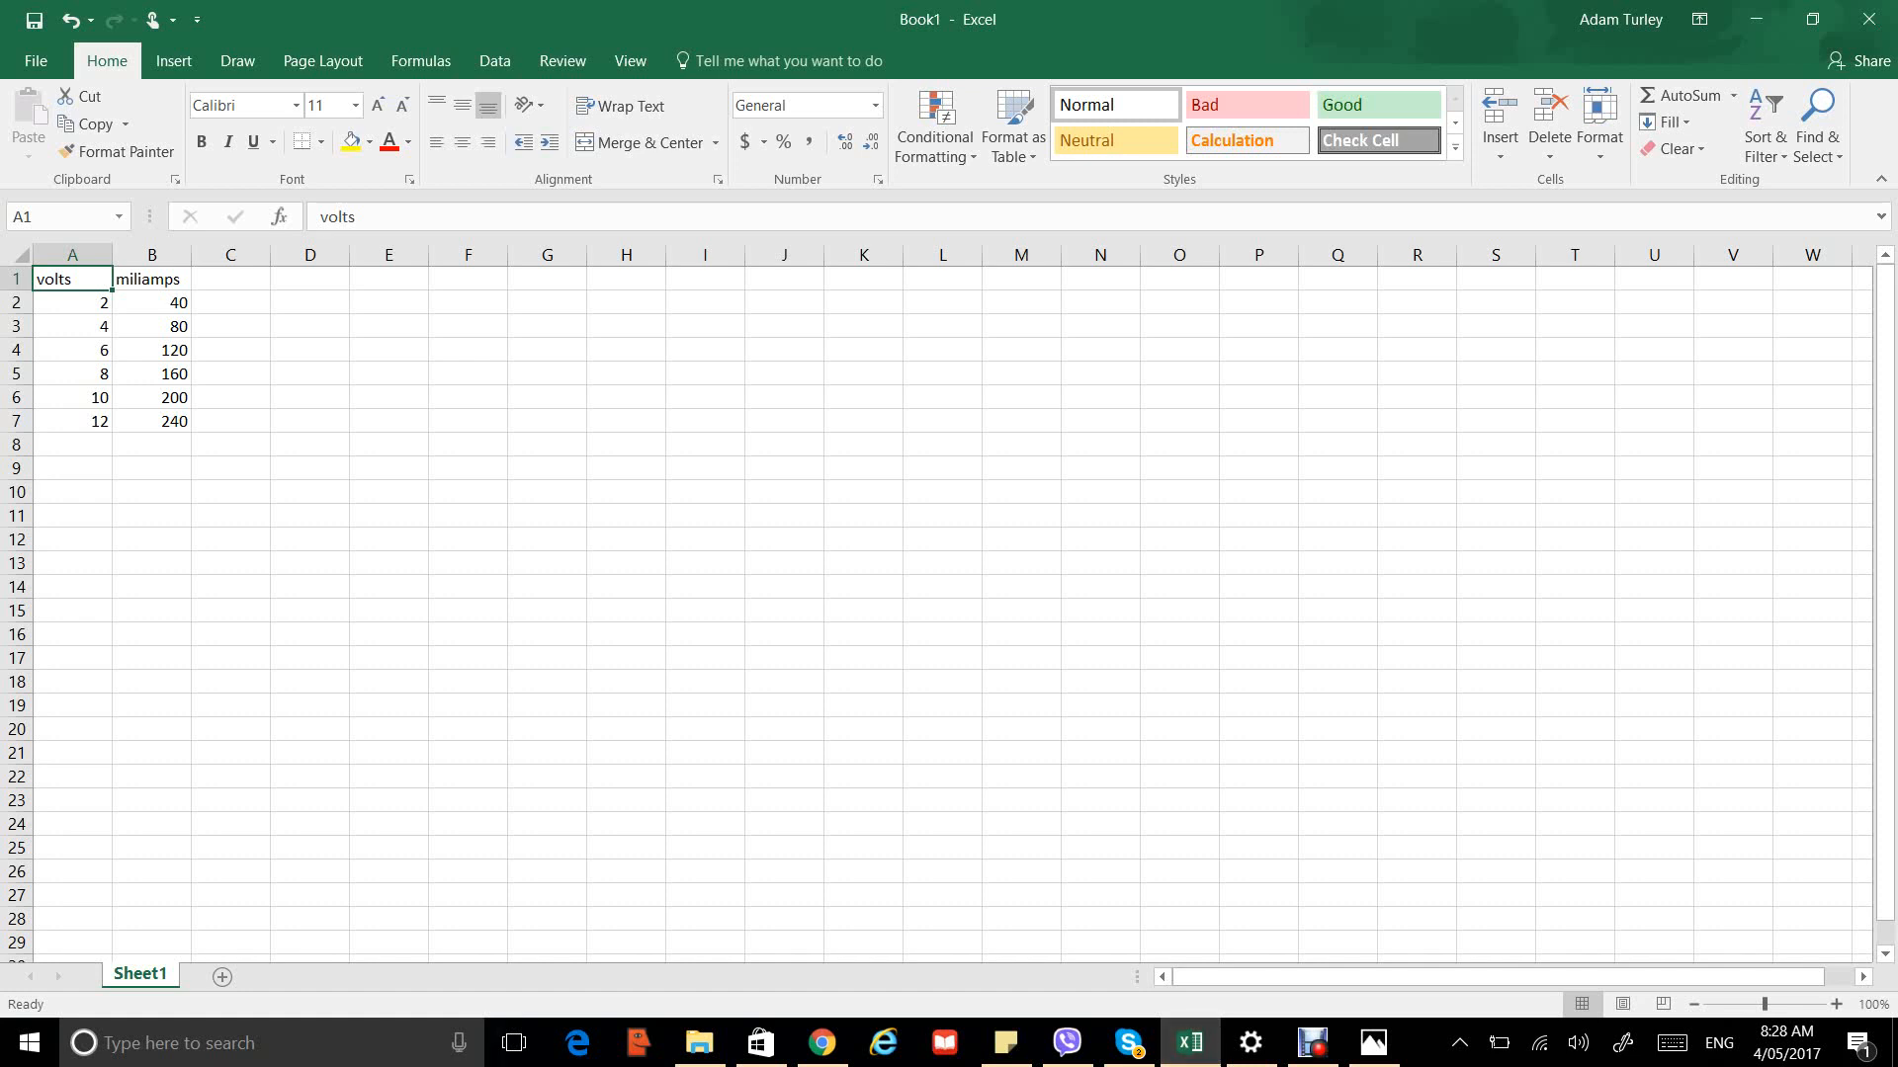
# Insert a blank row above the volts and miliamps headings, and merge and center its cells A1:B1.
pyautogui.rightClick(16, 281)
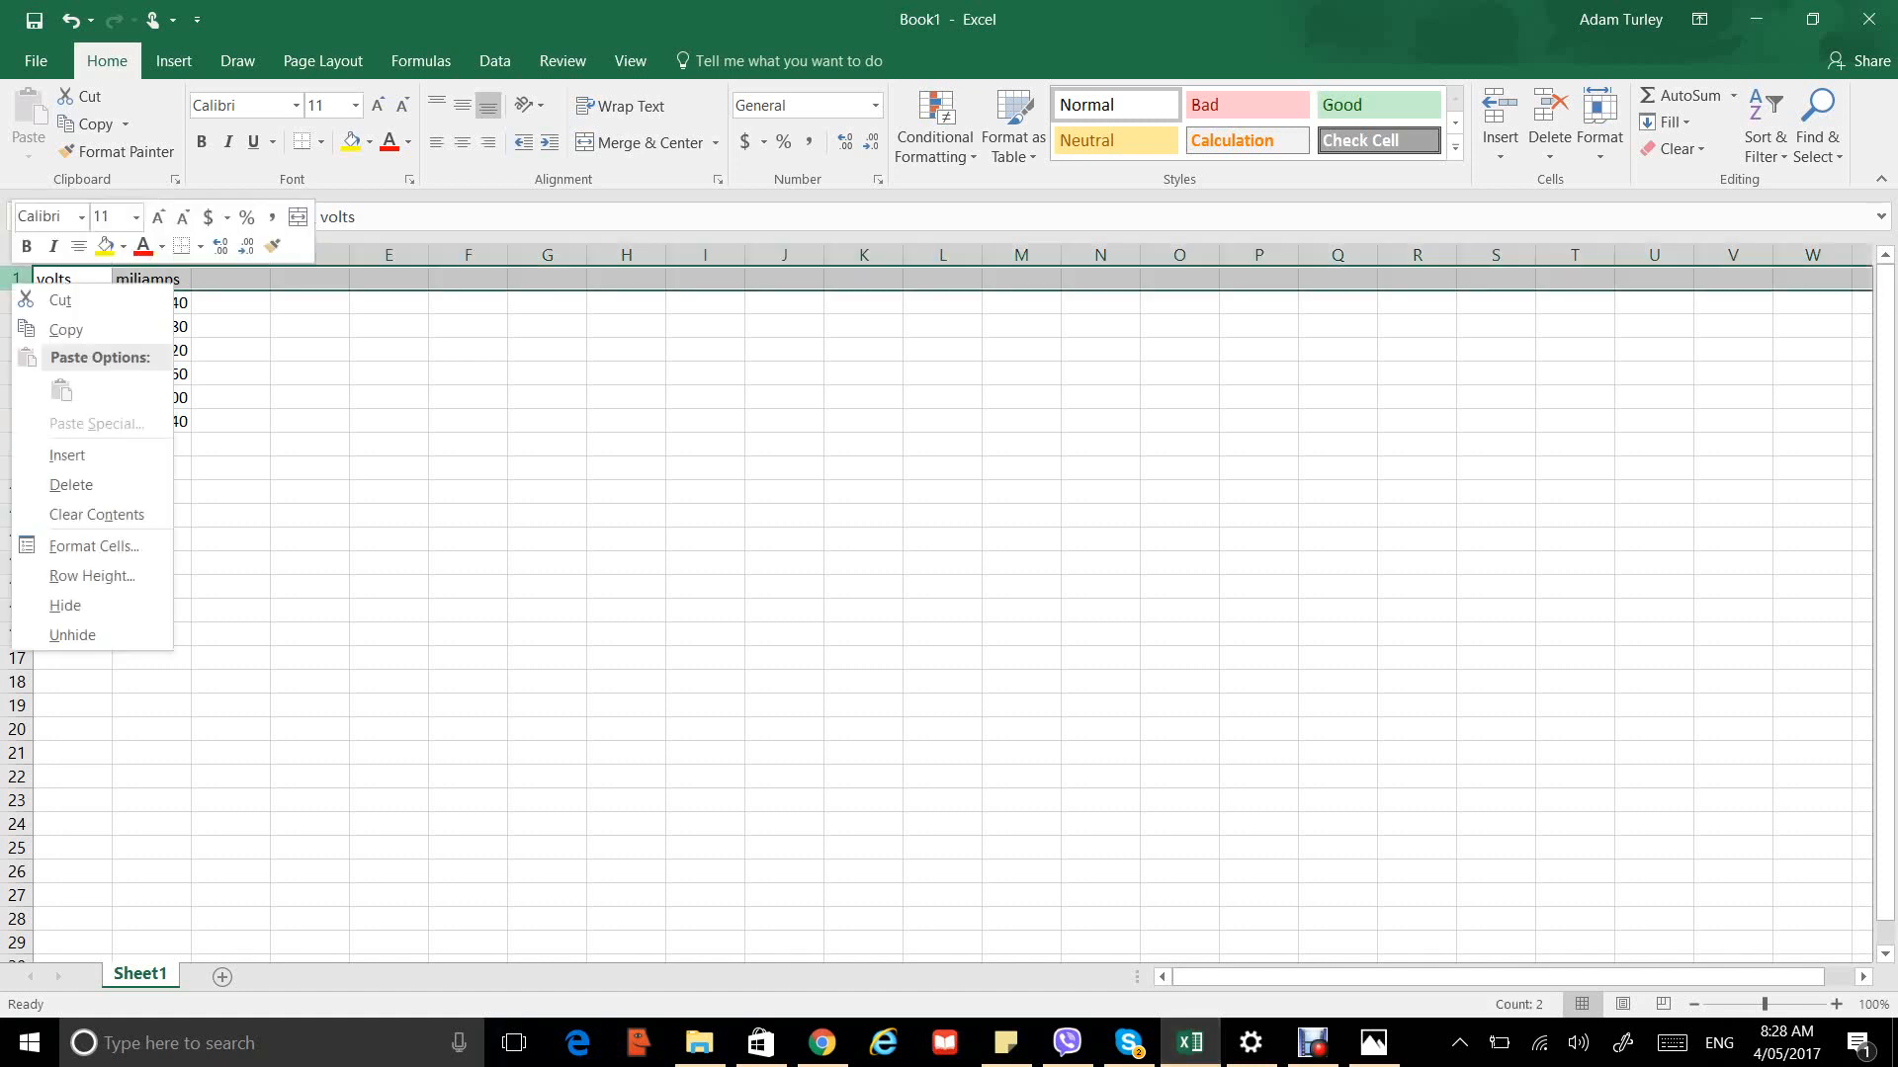
pyautogui.click(67, 454)
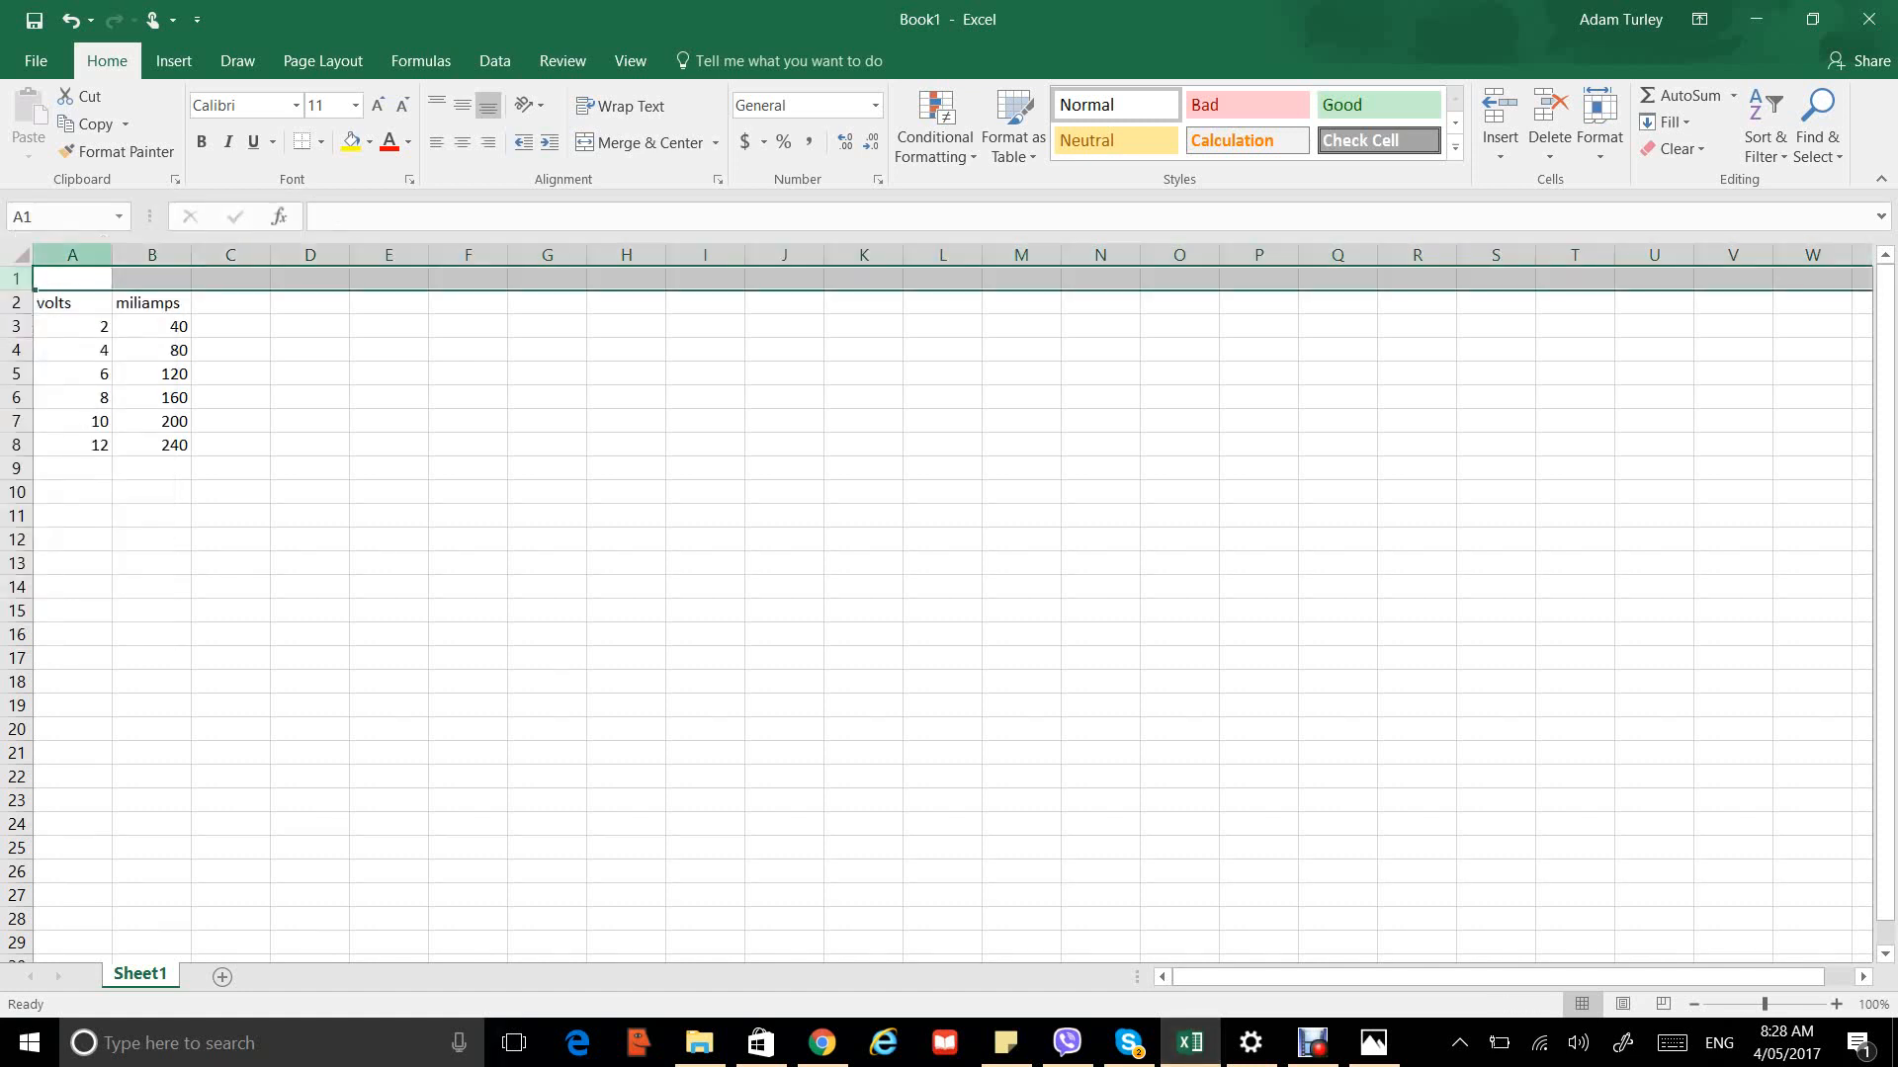
pyautogui.moveTo(73, 279); pyautogui.dragTo(151, 280)
pyautogui.click(643, 143)
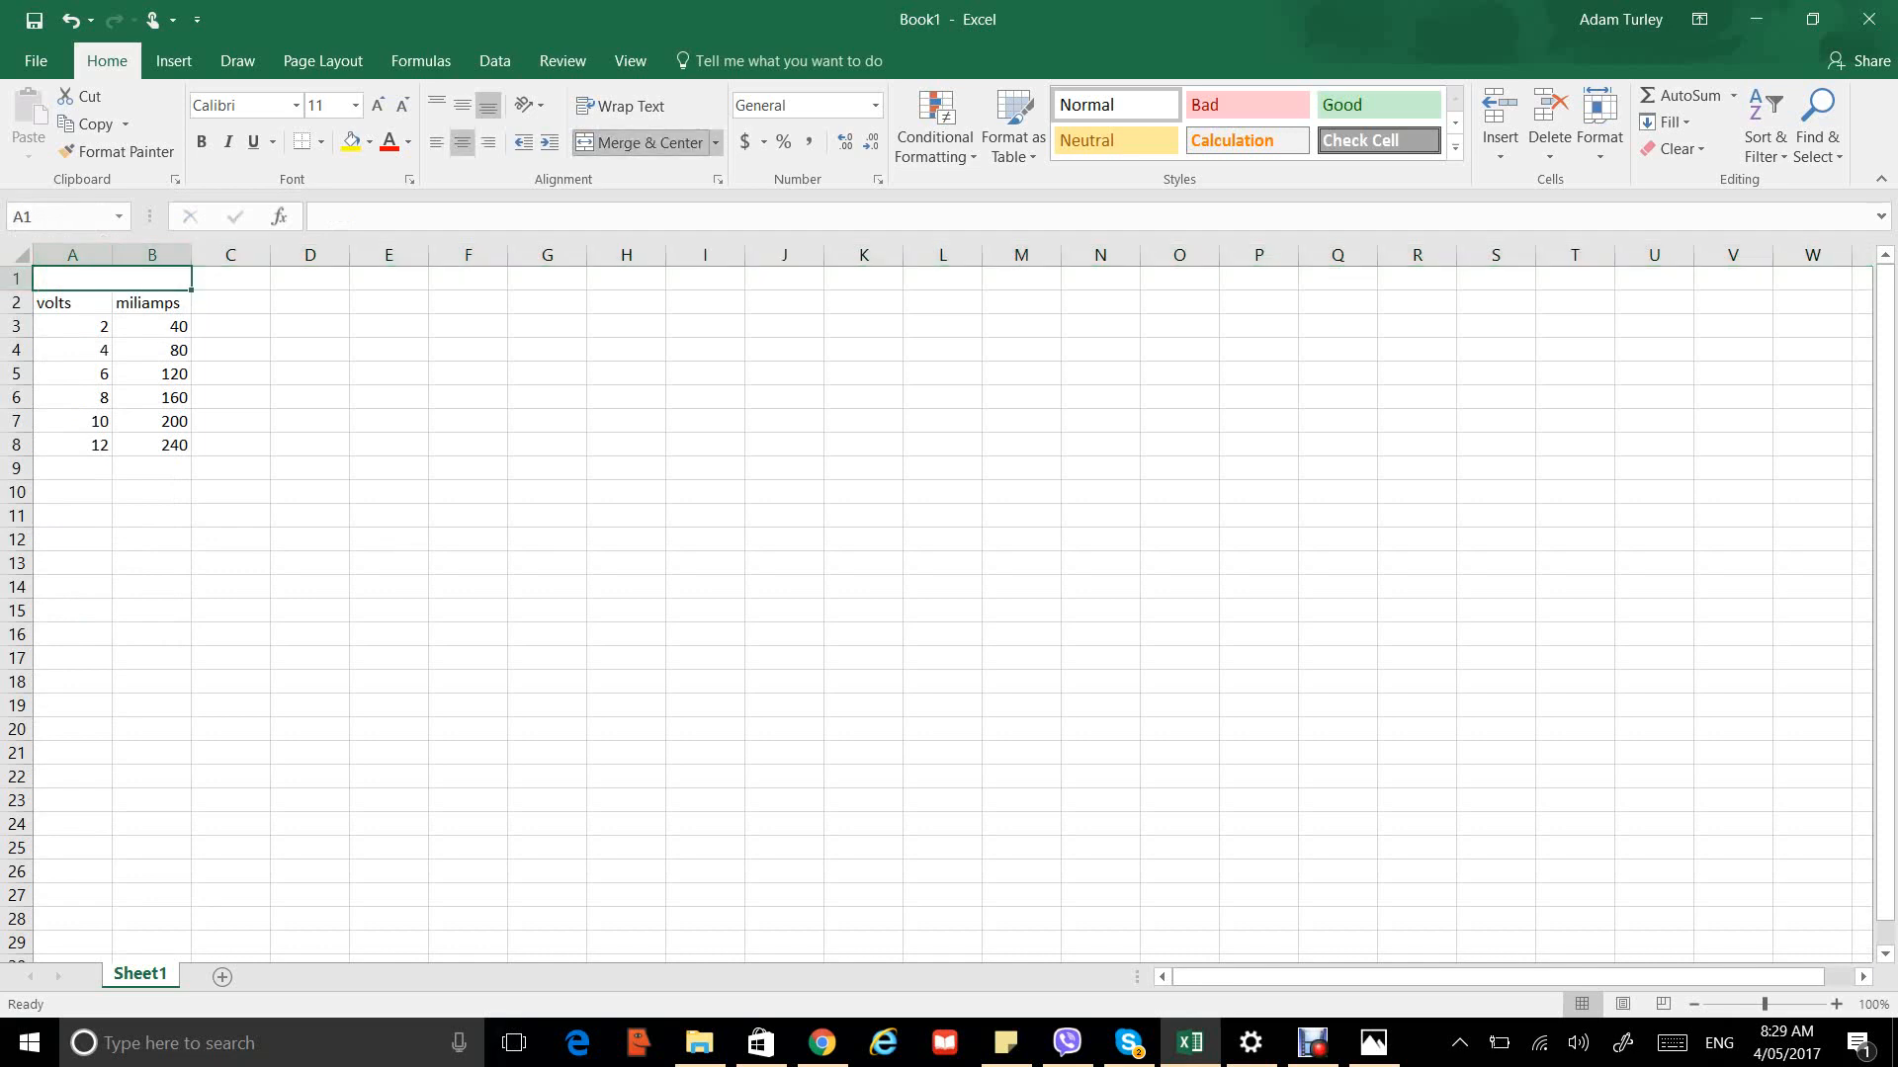
# Enter the table title "50 ohm resistor" in the merged cell A1.
pyautogui.write('50')
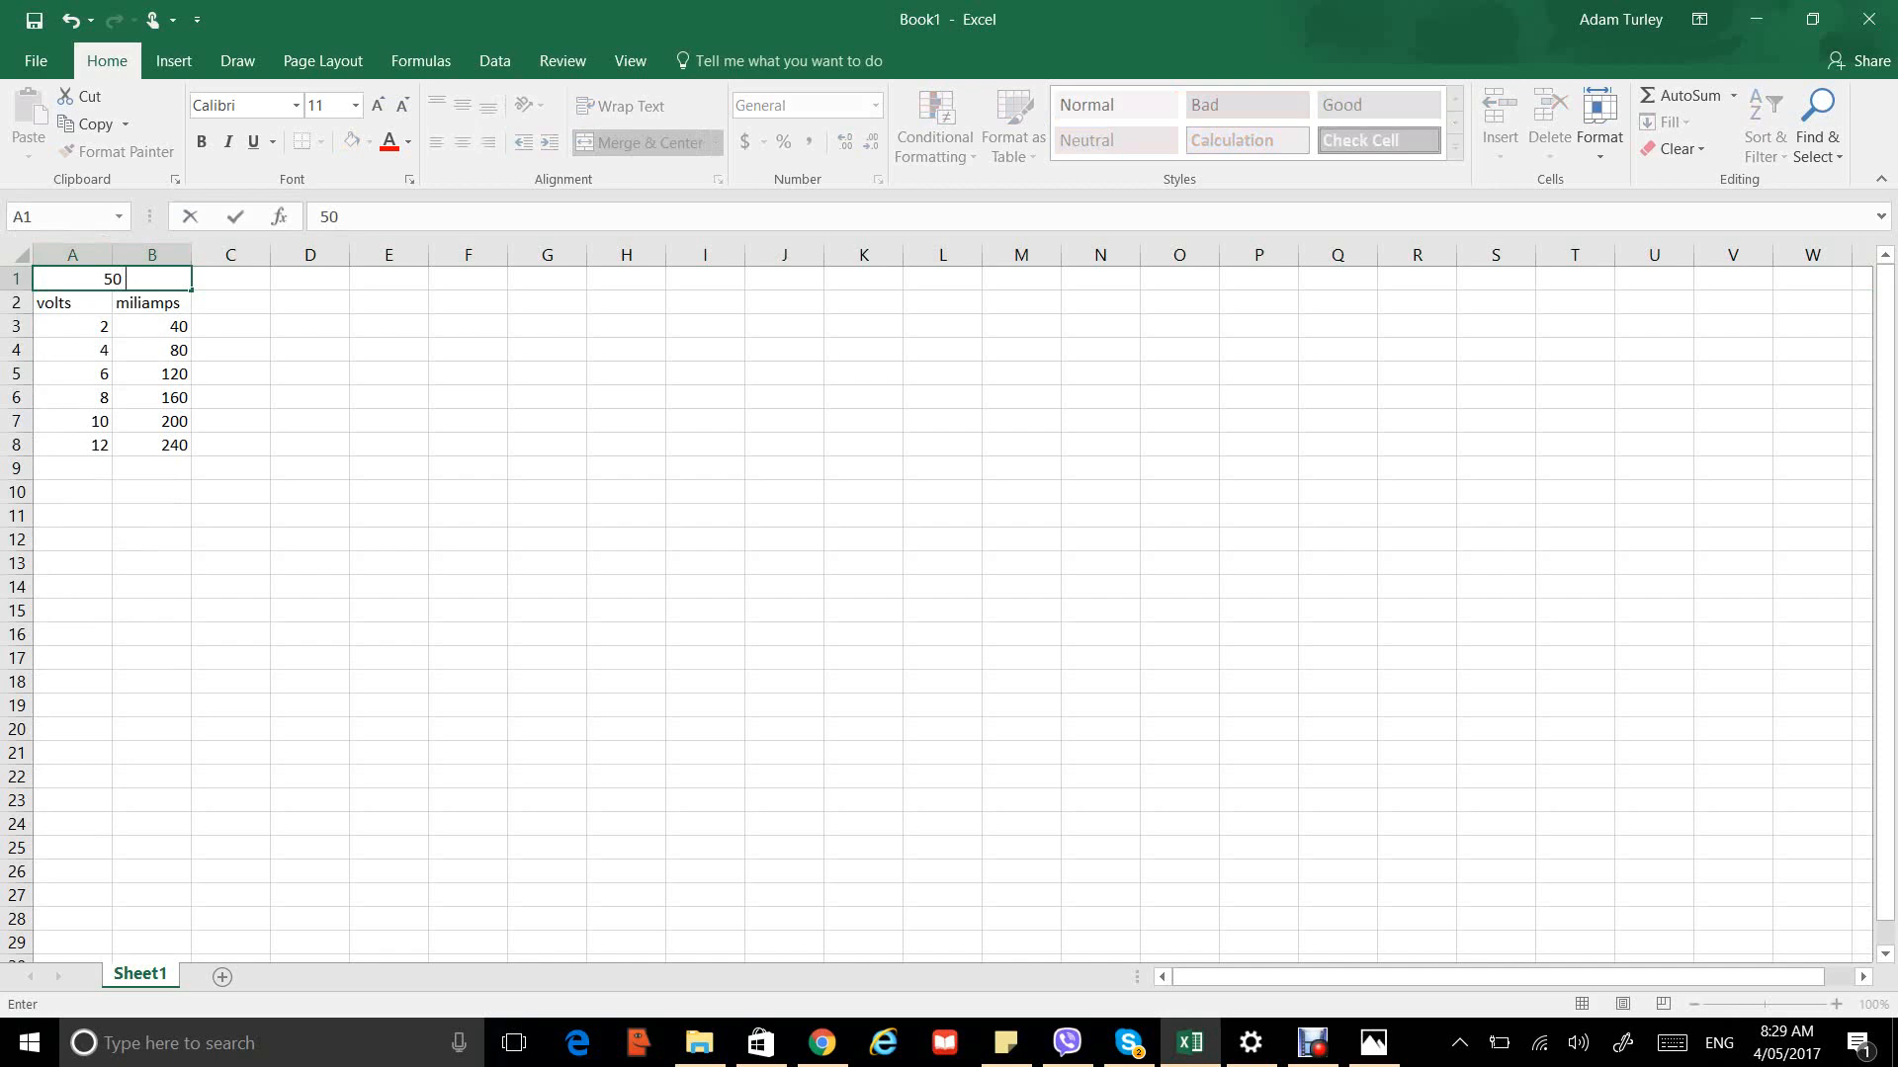
pyautogui.write(' ohm resistor')
pyautogui.press('Return')
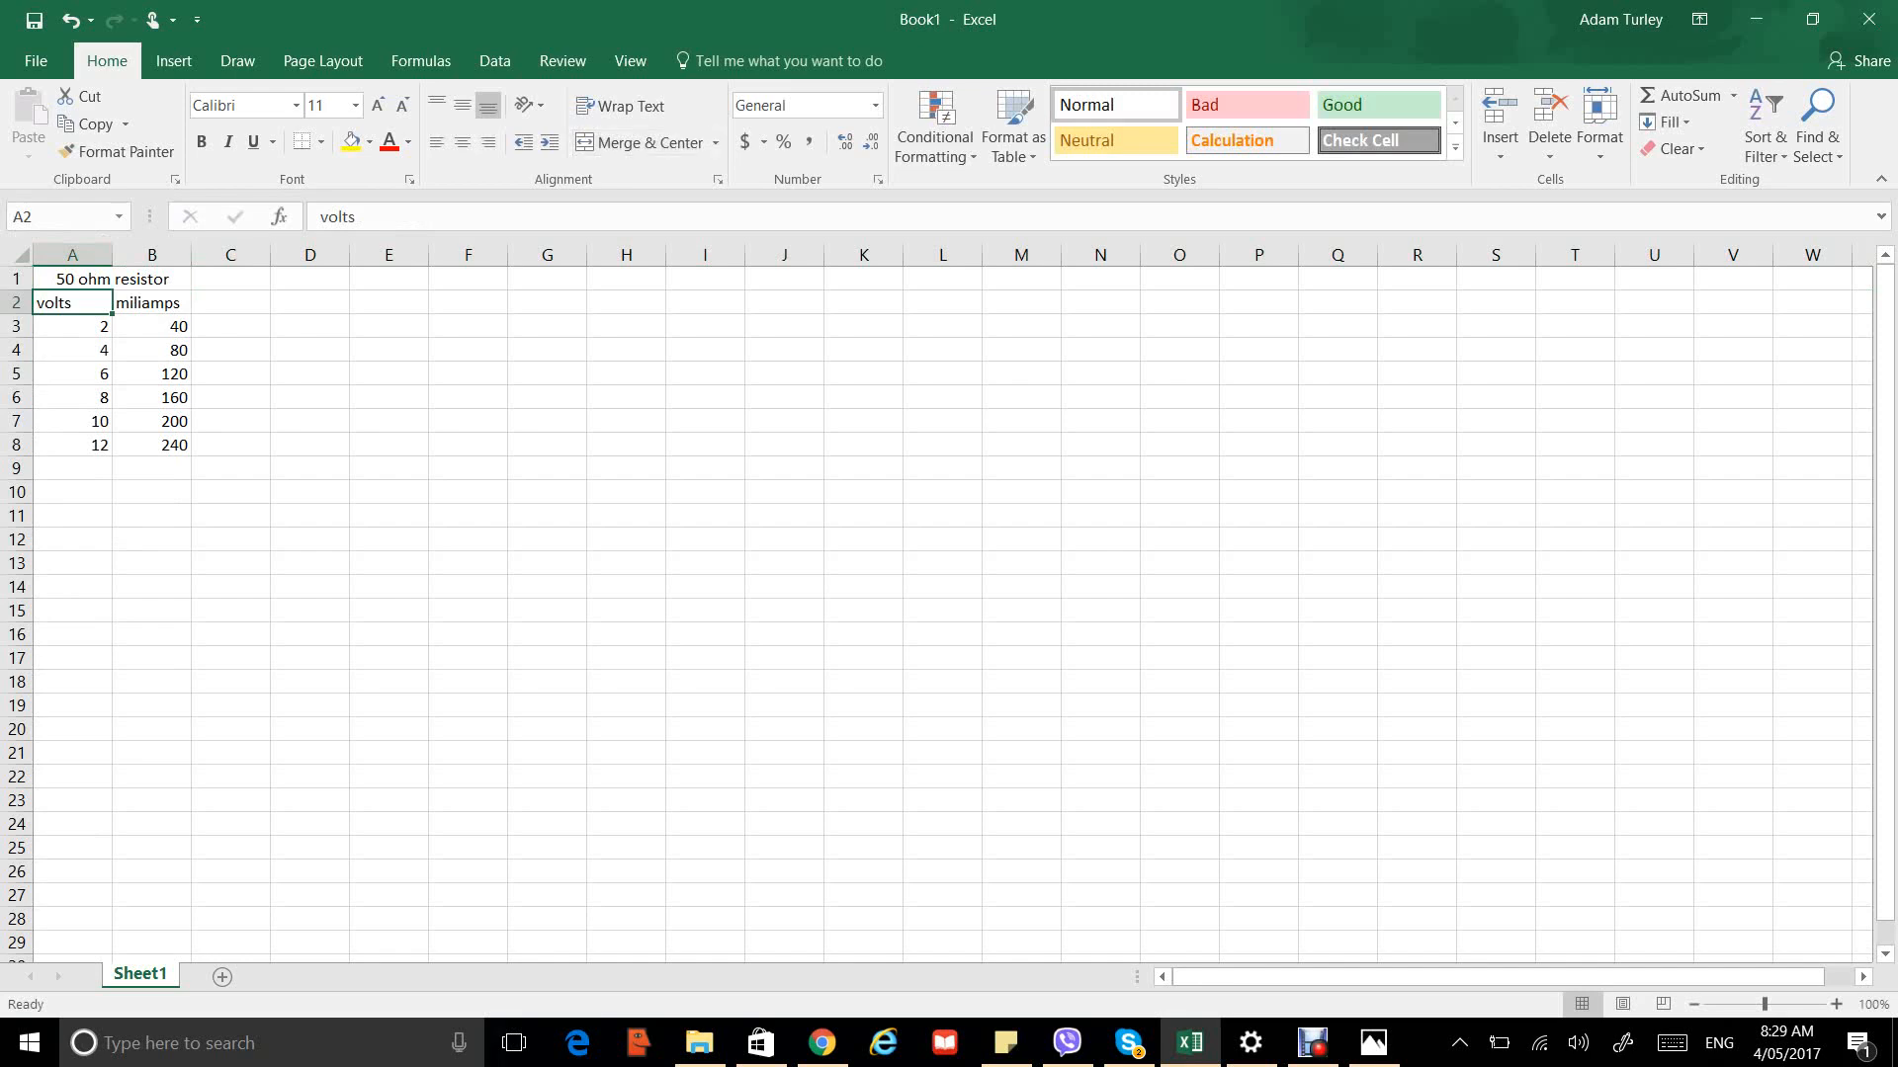
# Insert a row below the title and enter the headings "Potential Difference" in A2 and "Current" in B2.
pyautogui.rightClick(13, 303)
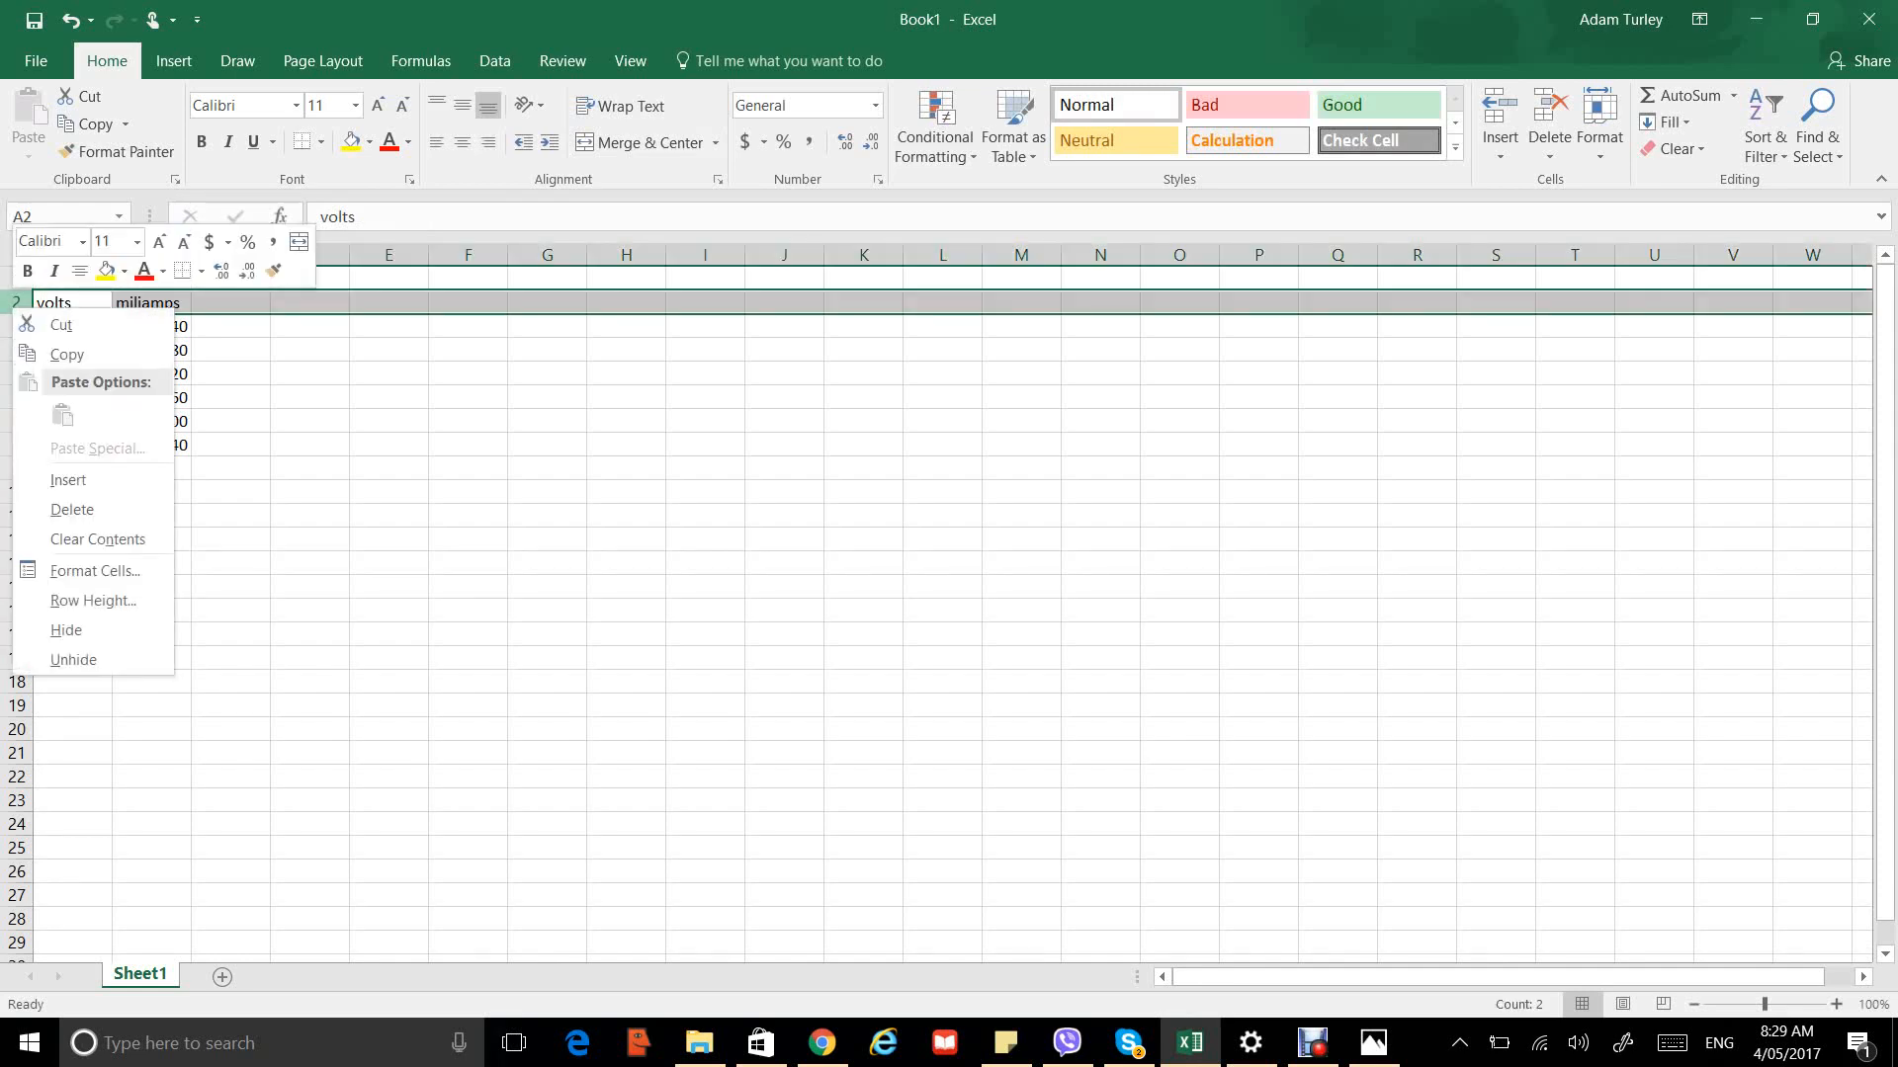
pyautogui.click(68, 481)
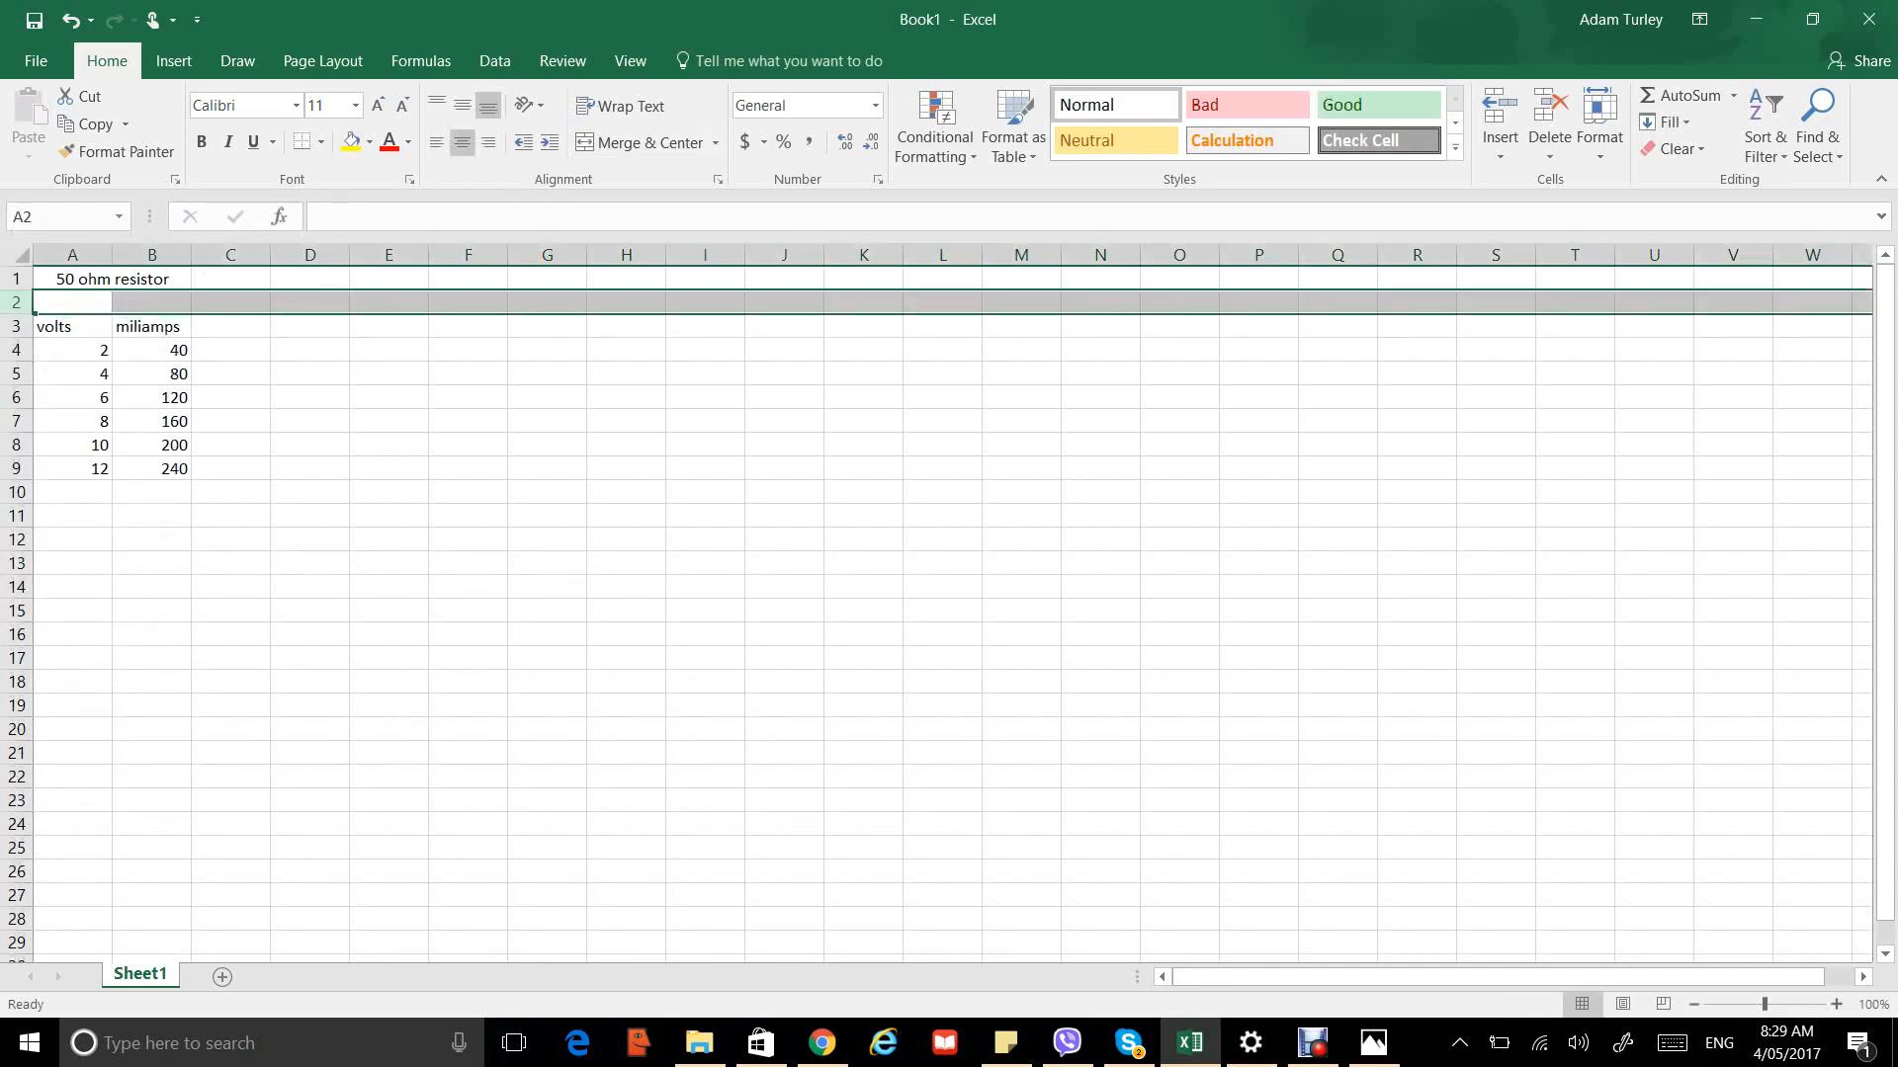
pyautogui.scroll(2, 937, 603)
pyautogui.press('Right')
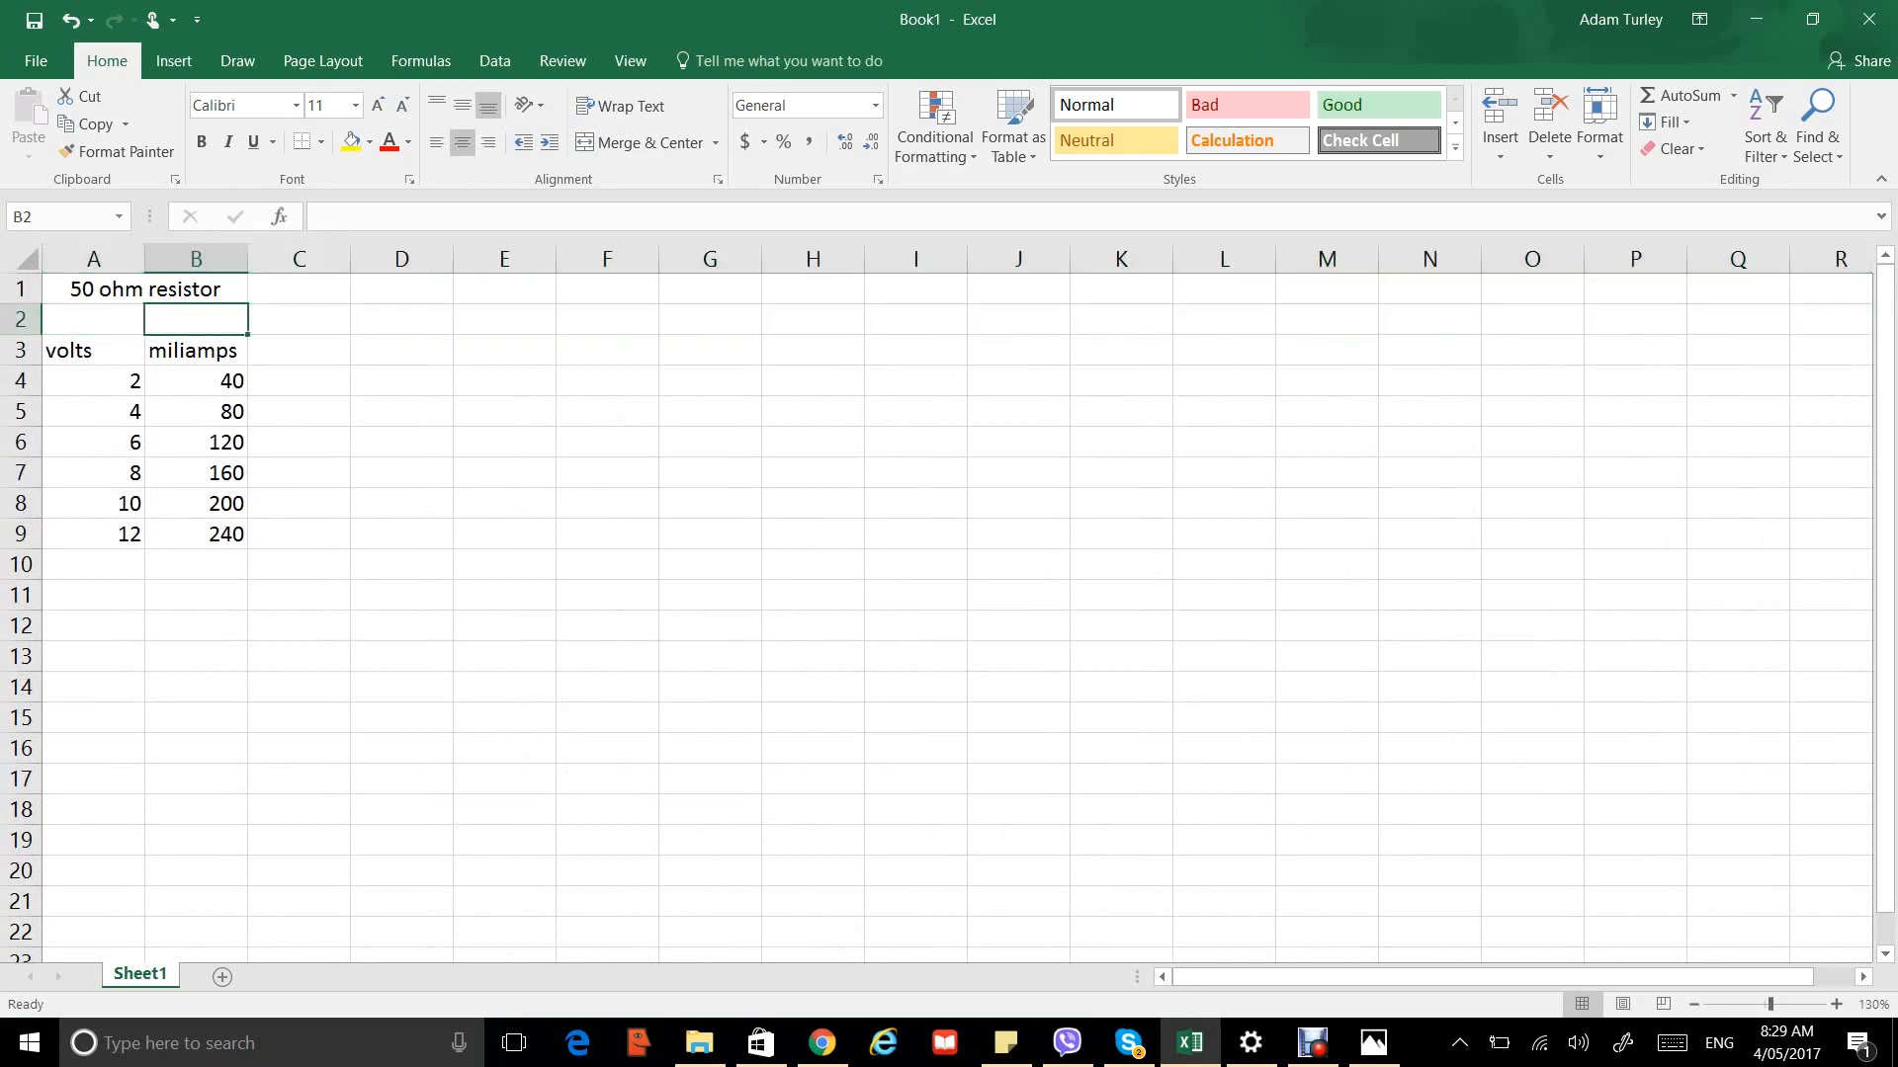
pyautogui.press('Left')
pyautogui.write('Potenti')
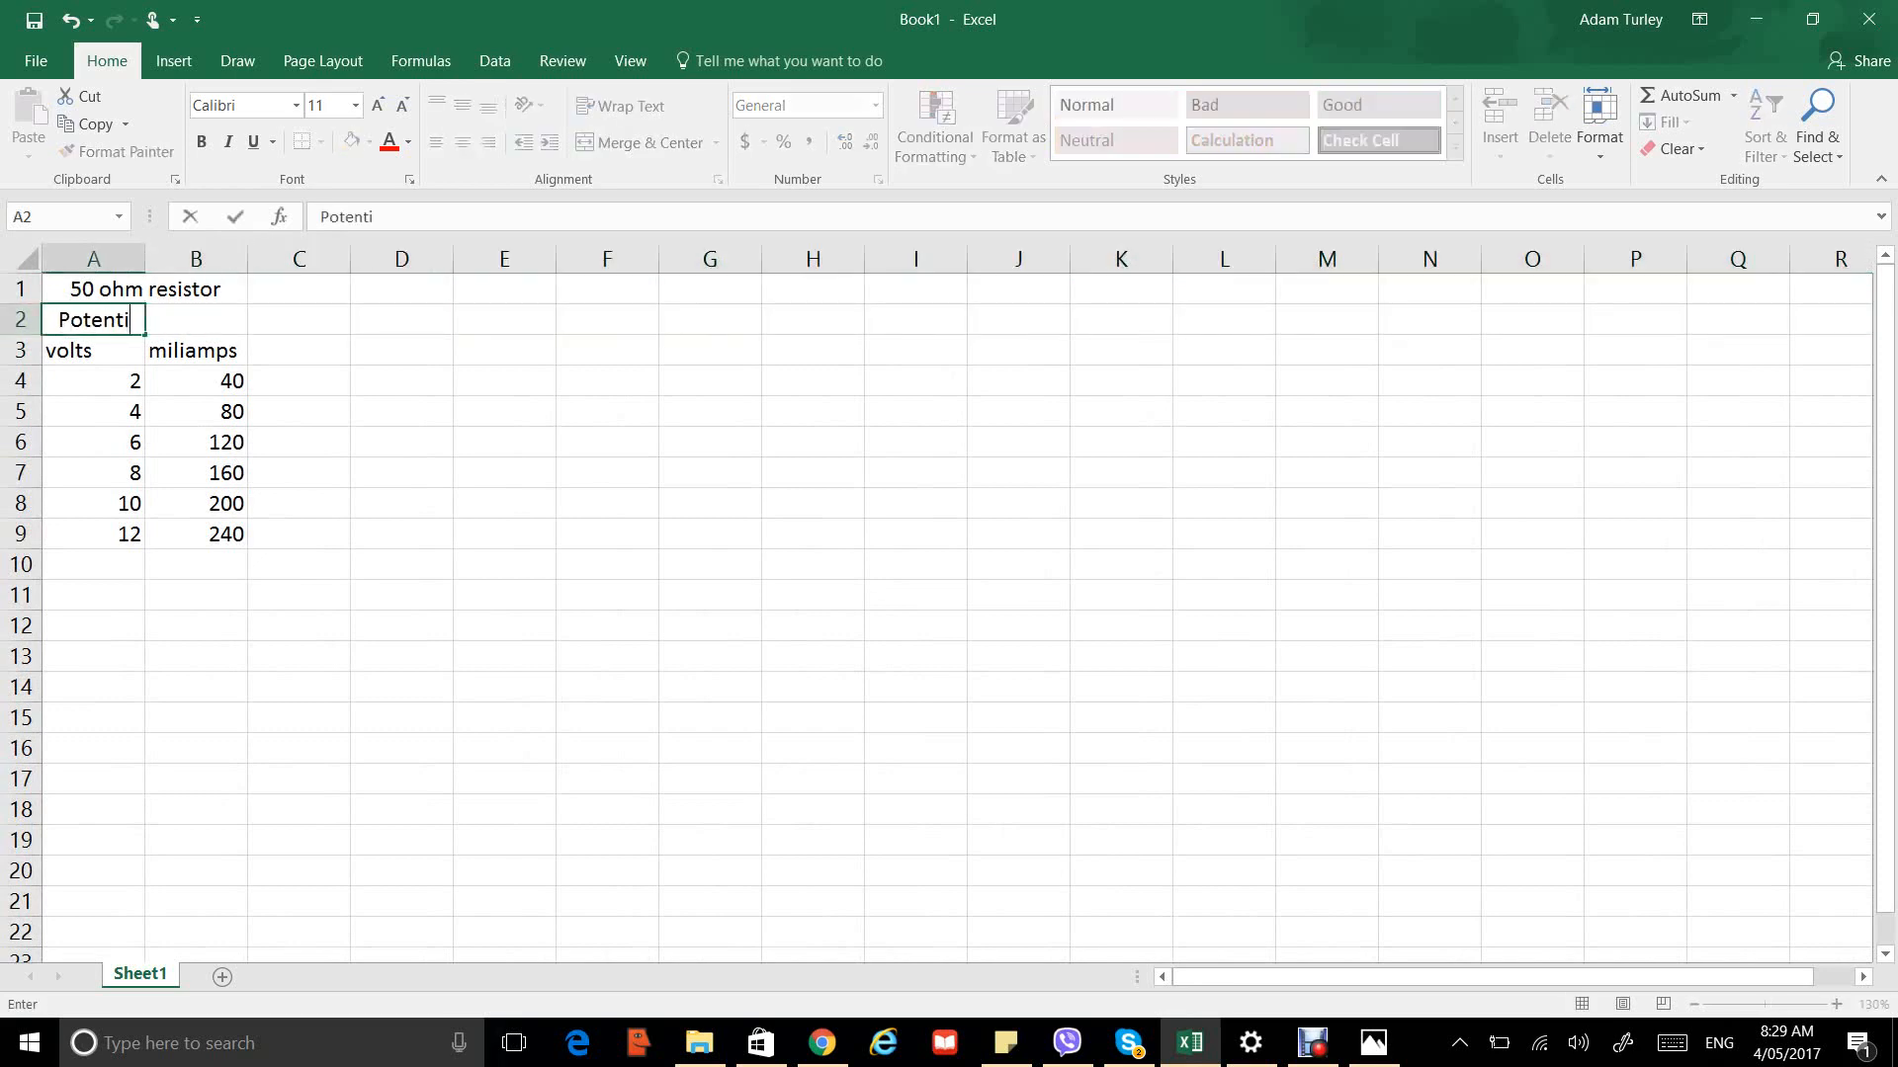
pyautogui.write('al Difference')
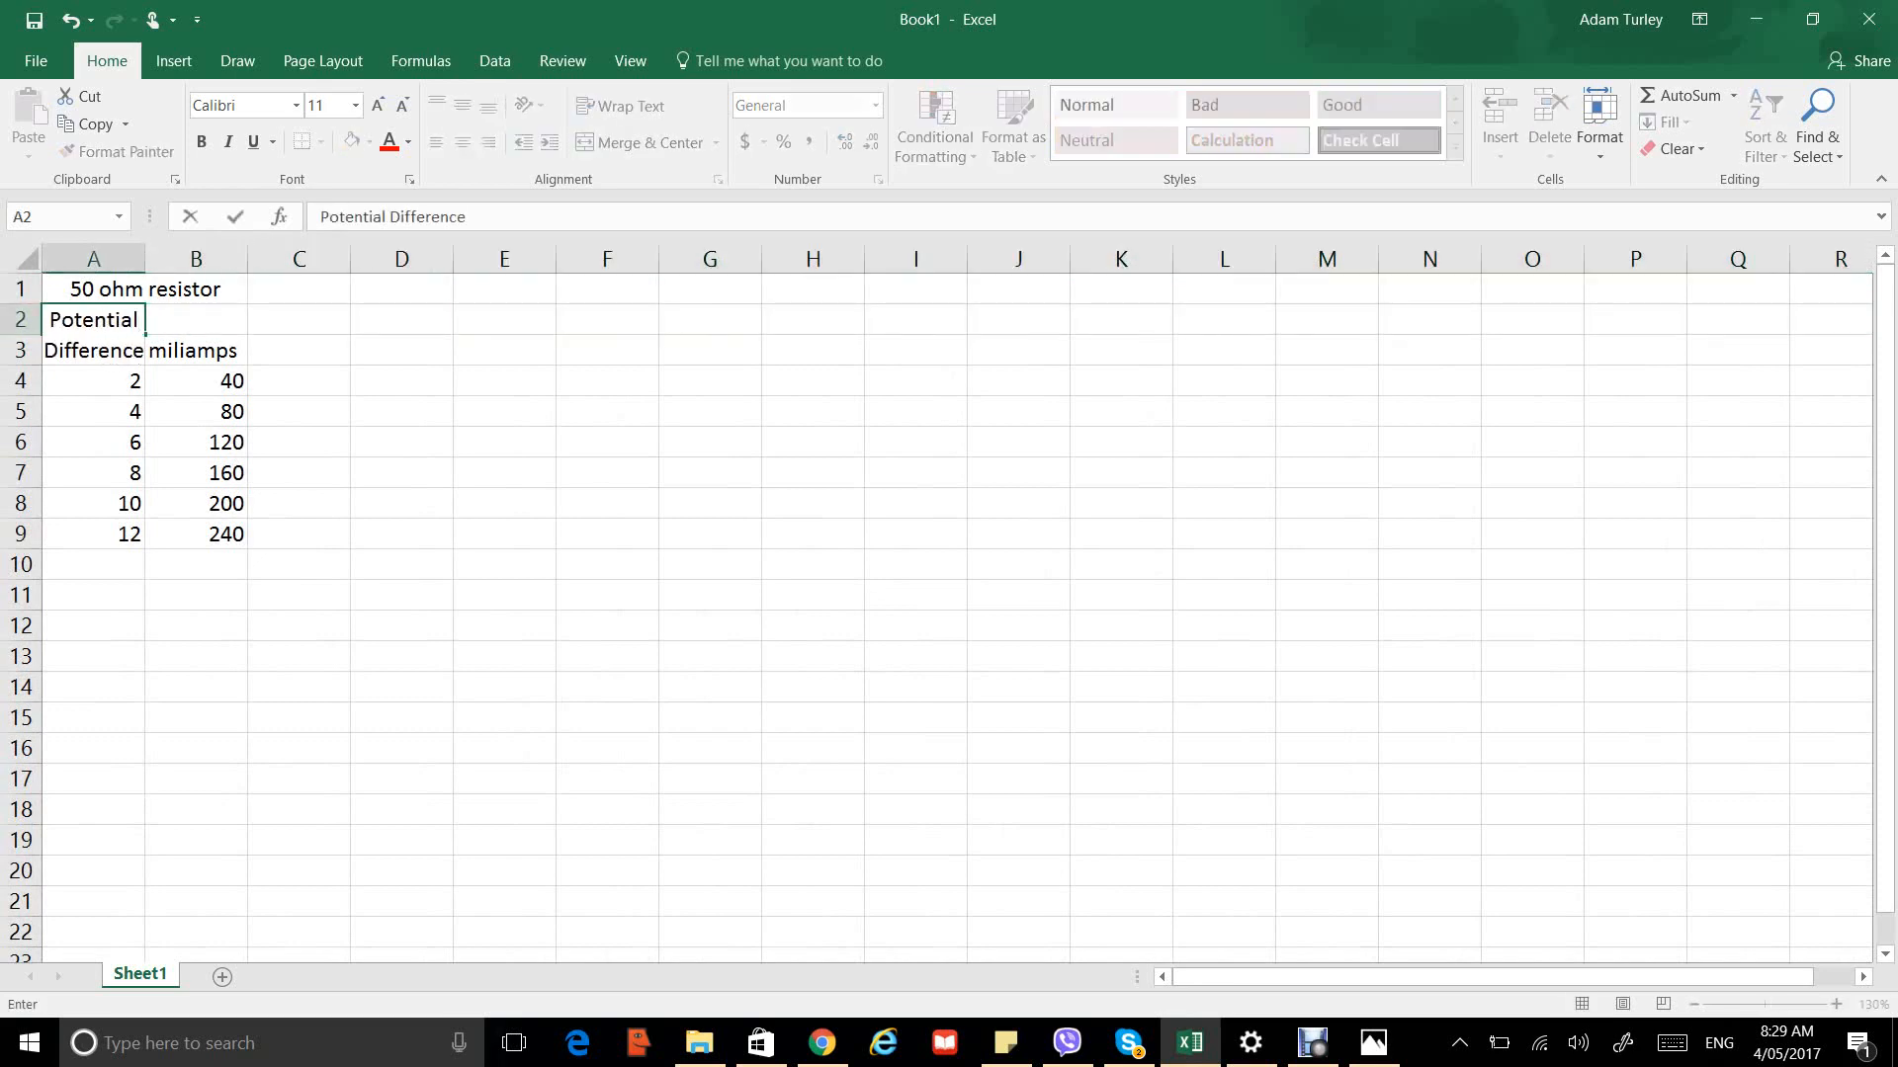
pyautogui.press('Tab')
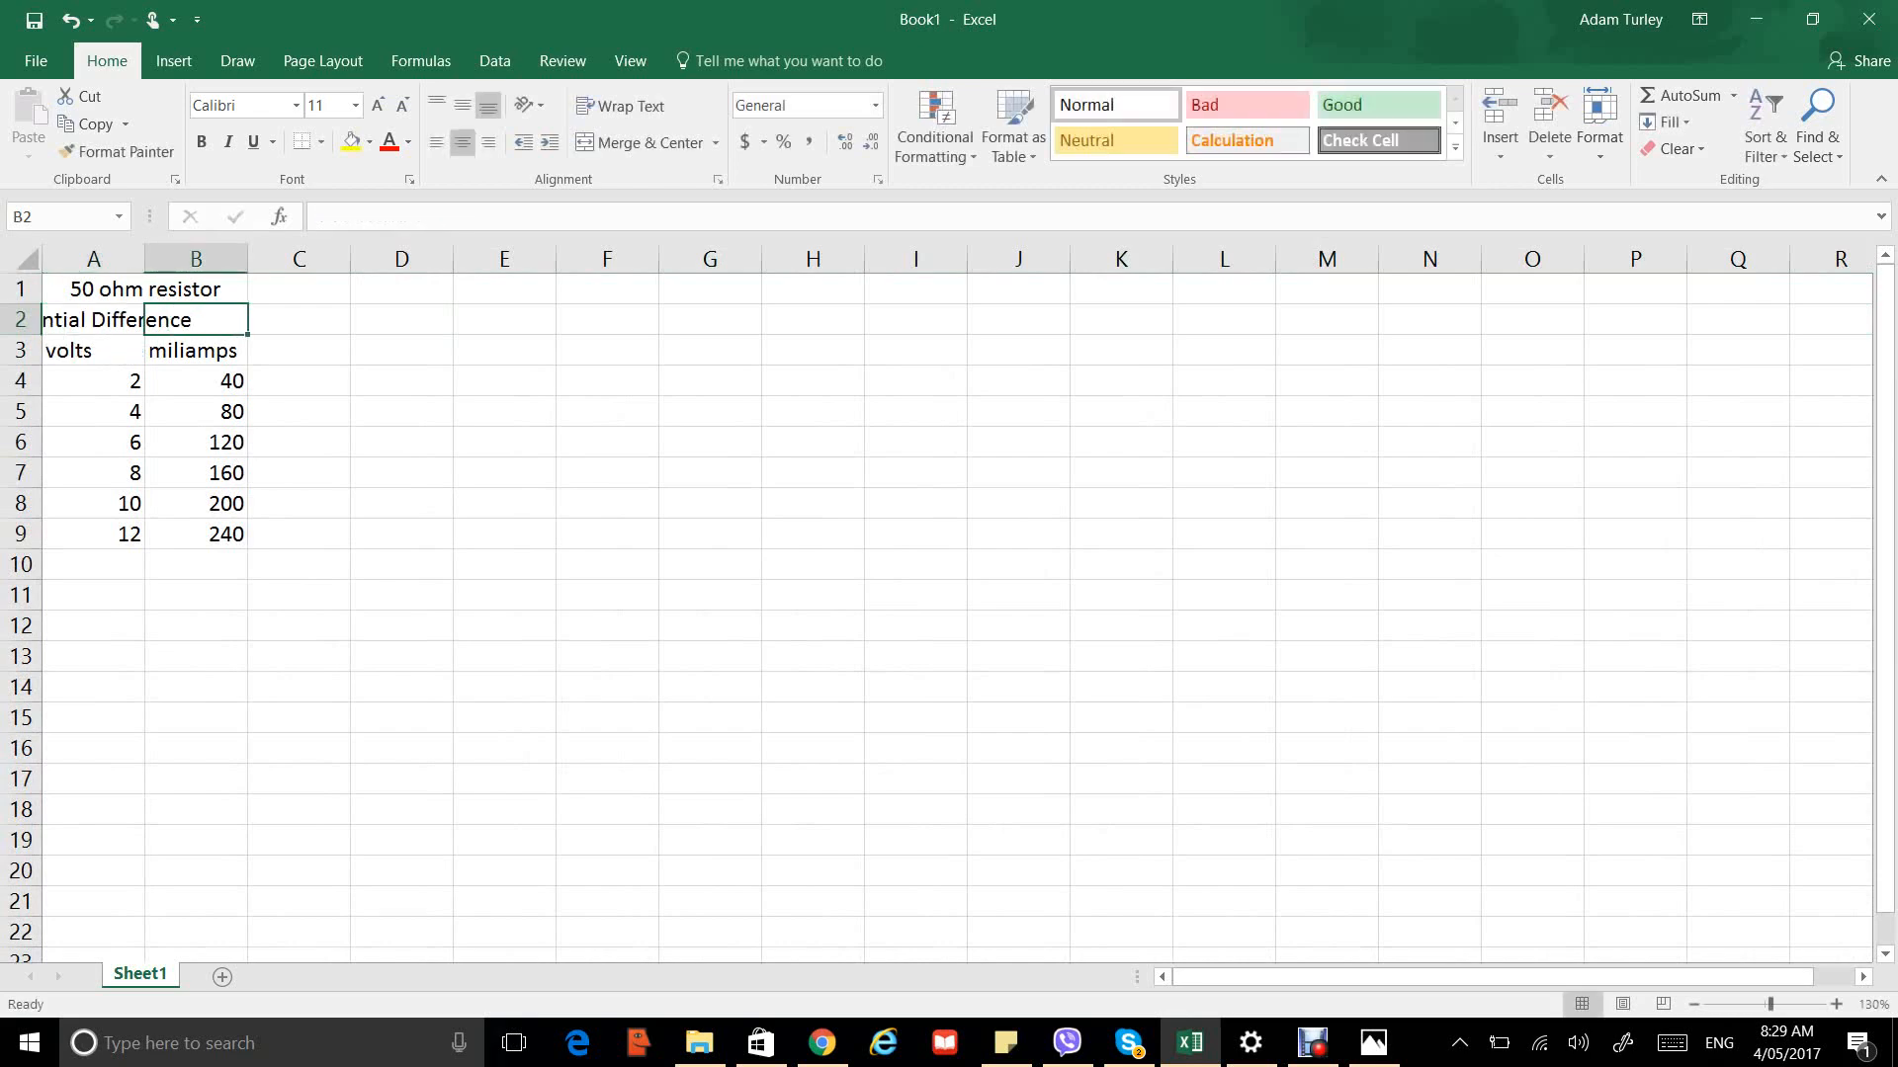
pyautogui.write('Current')
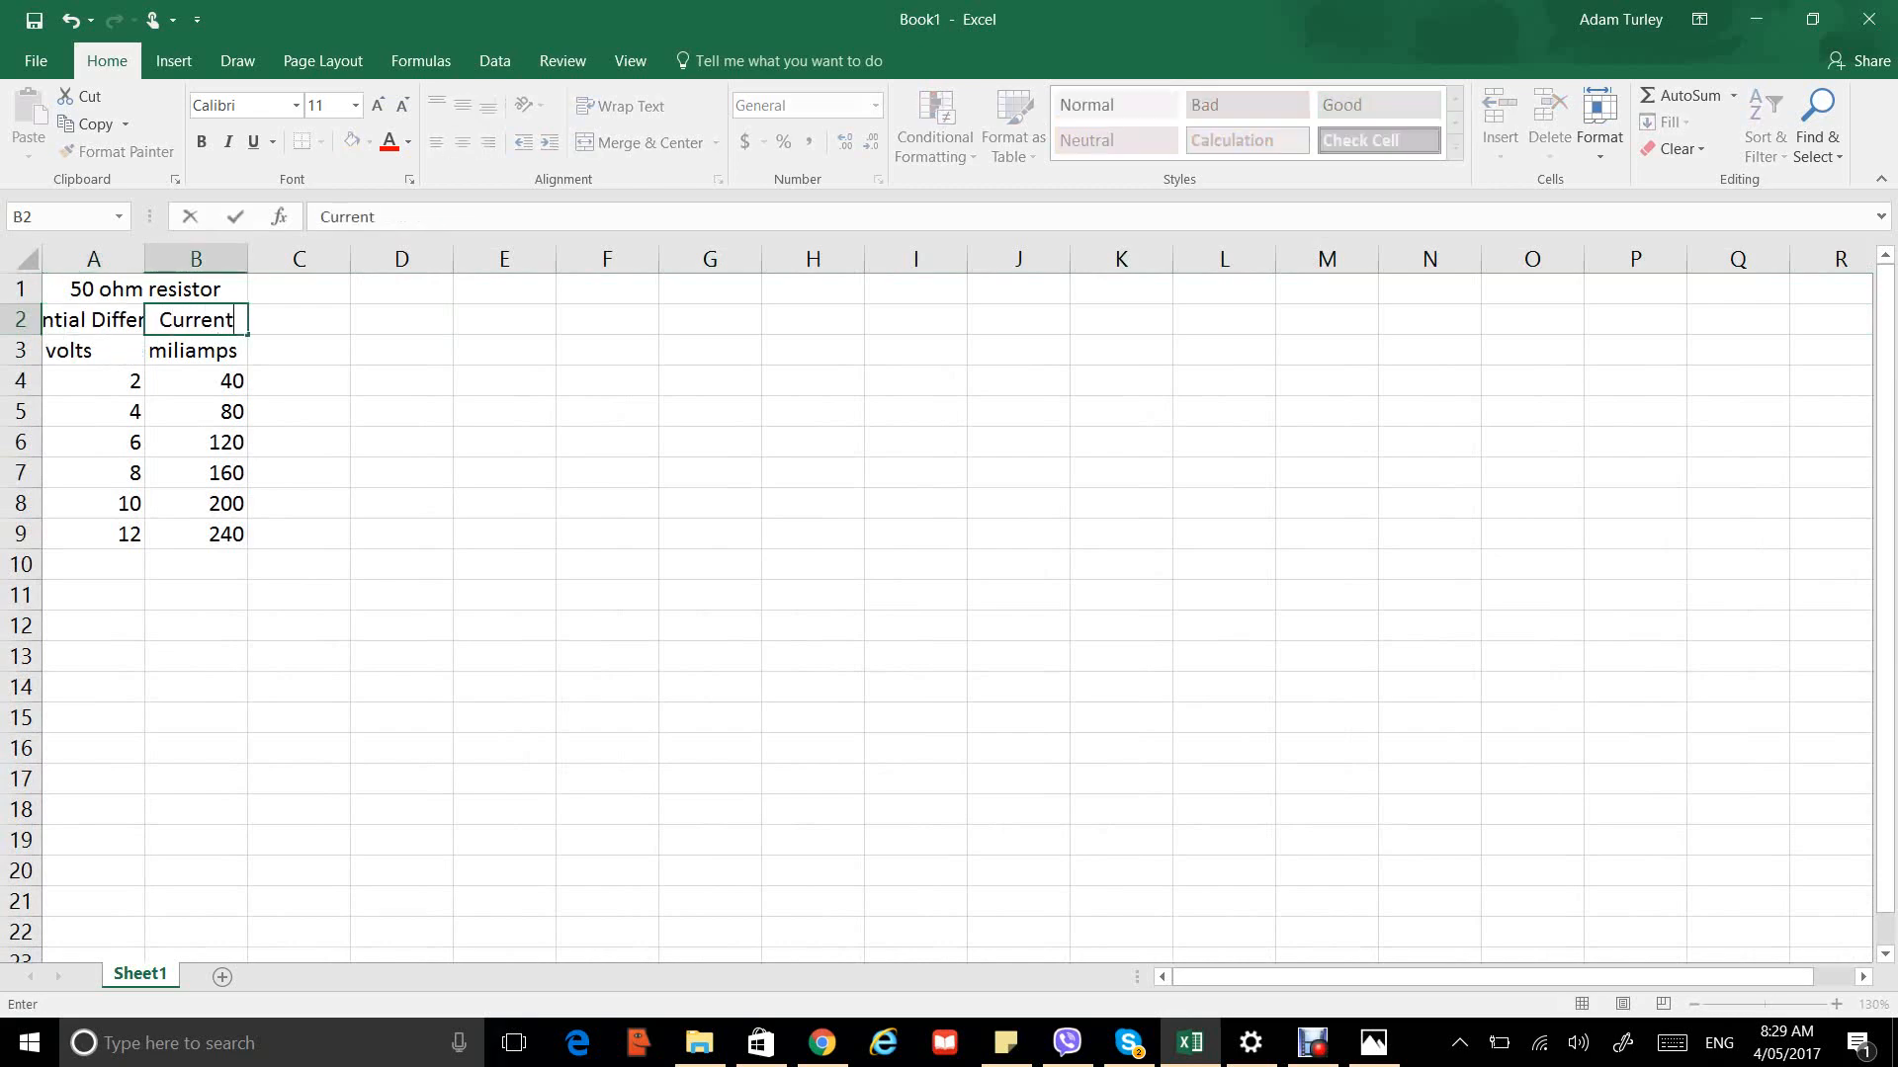
pyautogui.press('Return')
# Replace the volts and miliamps labels with the units "(V)" in A3 and "(A)" in B3.
pyautogui.press('Left')
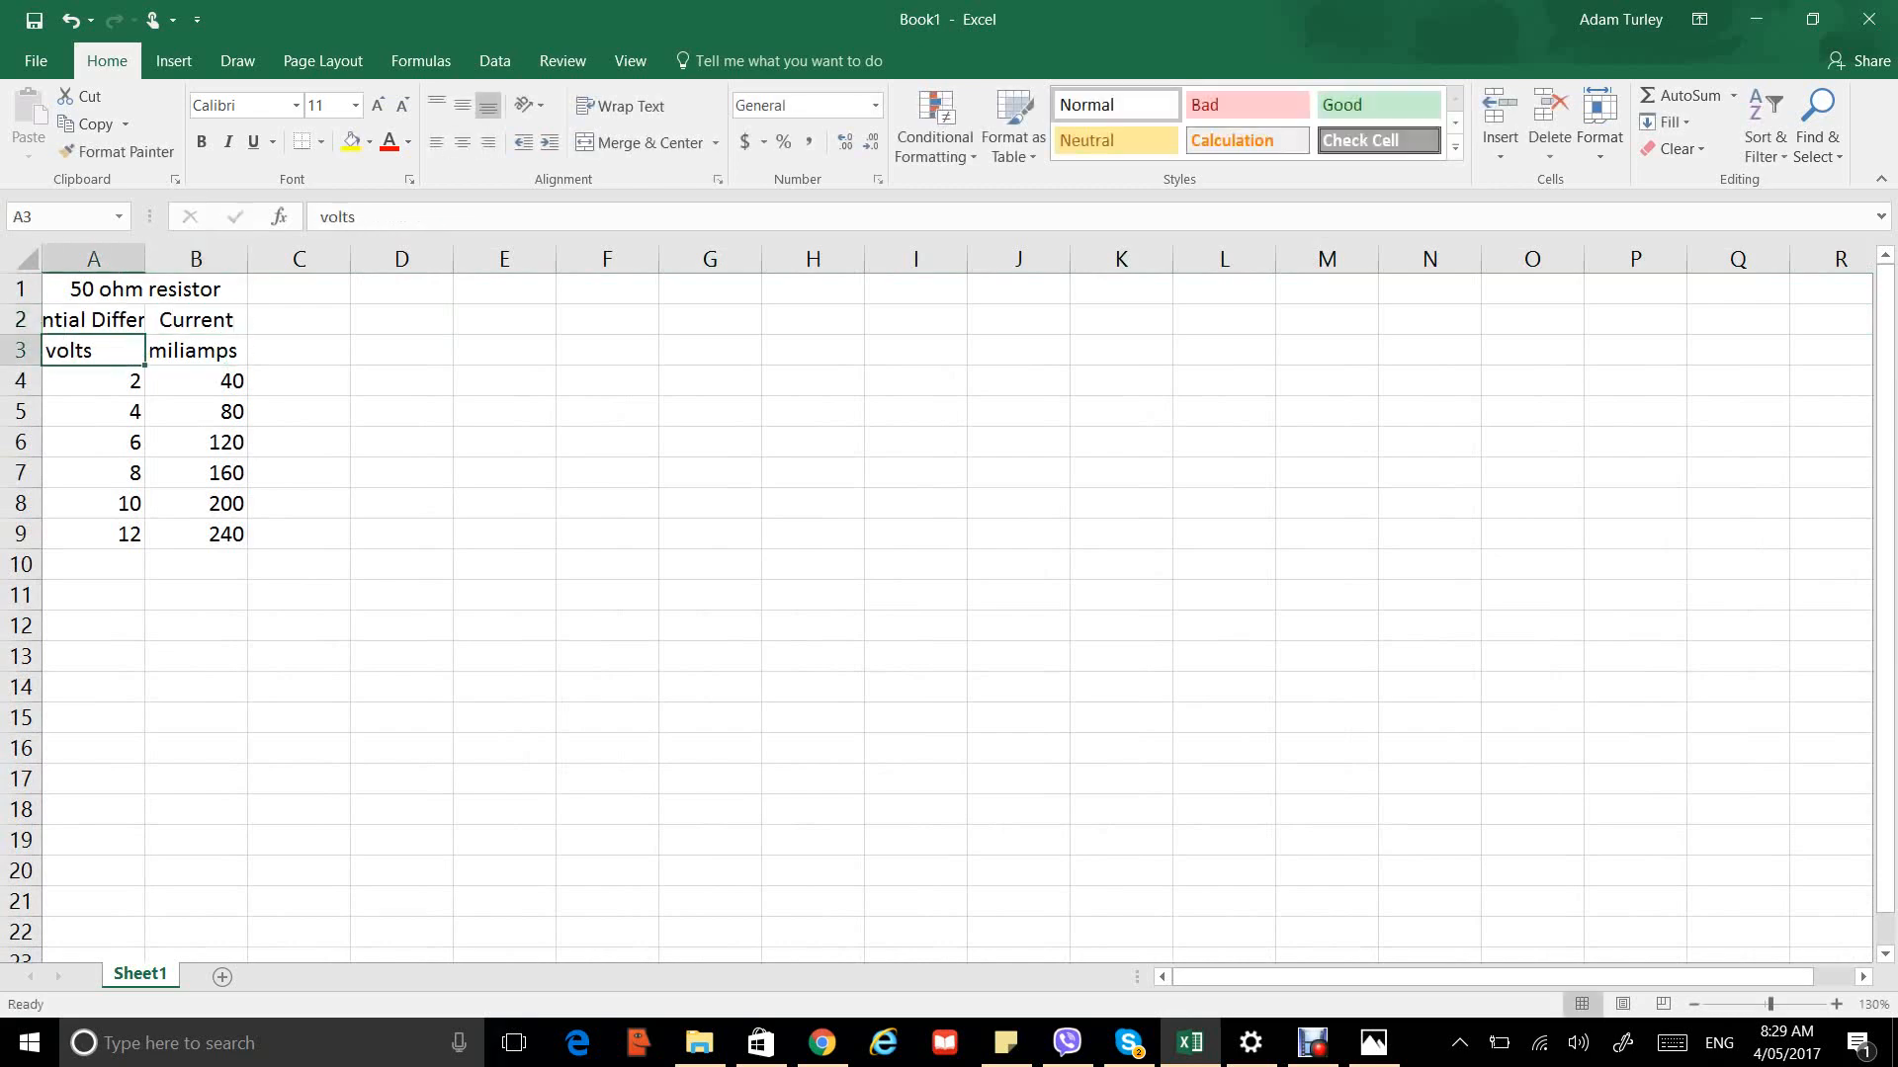
pyautogui.write('(V)')
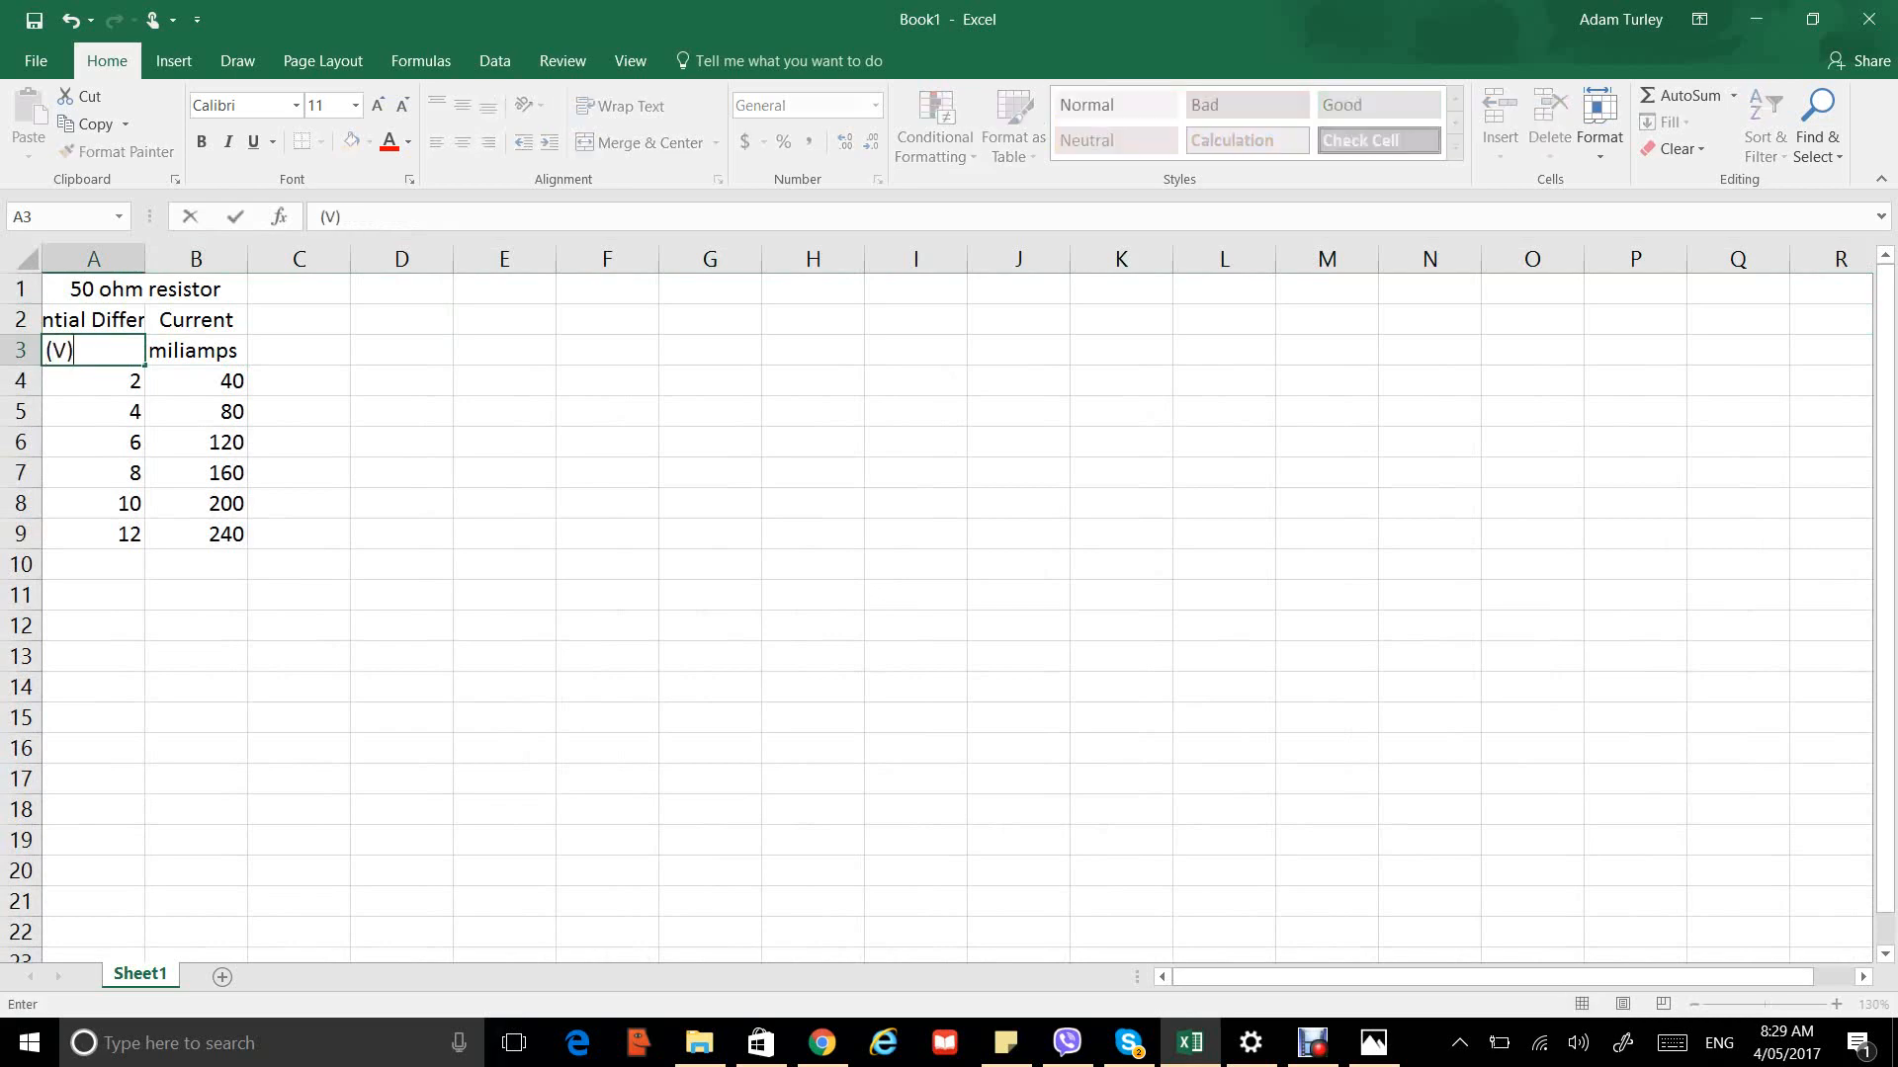
pyautogui.press('Right')
pyautogui.write('(A)')
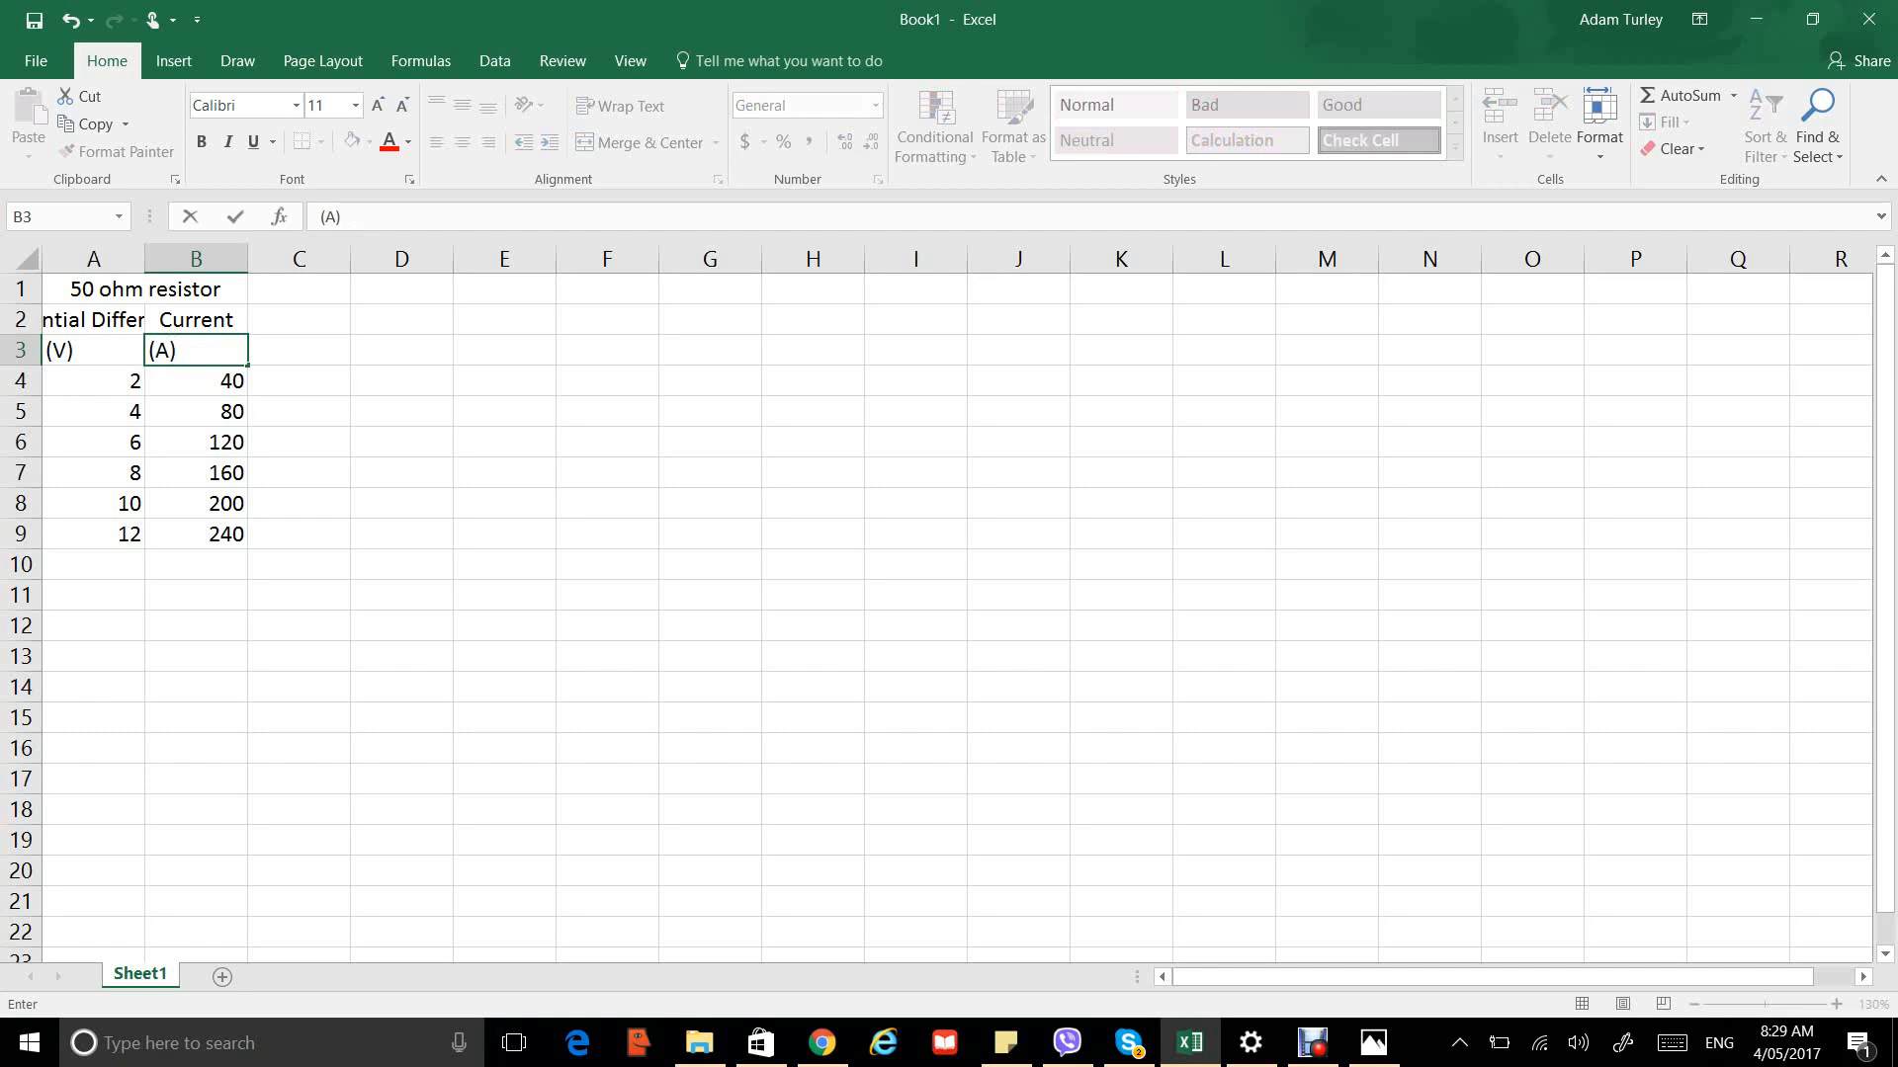
pyautogui.press('Return')
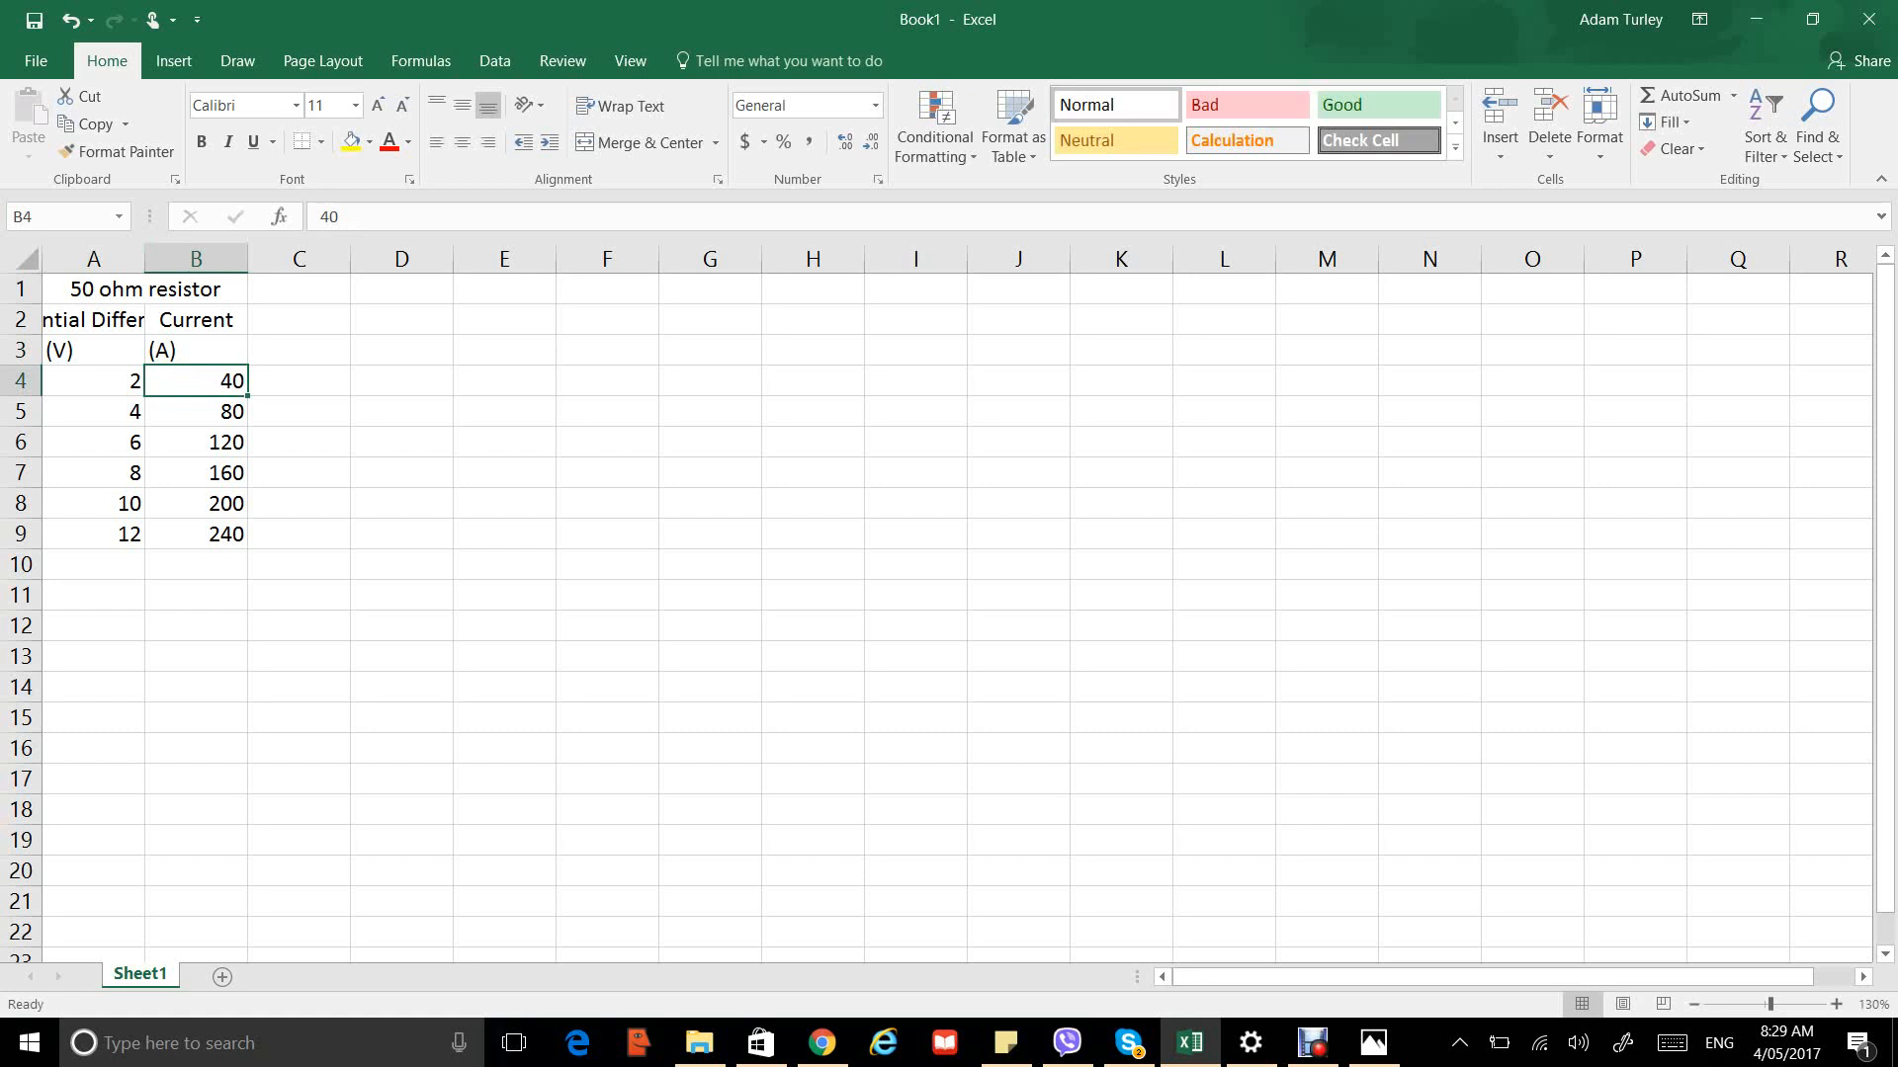
# Convert the currents to amps by entering =B4/1000 in C4 and filling the formula down to C9.
pyautogui.click(298, 382)
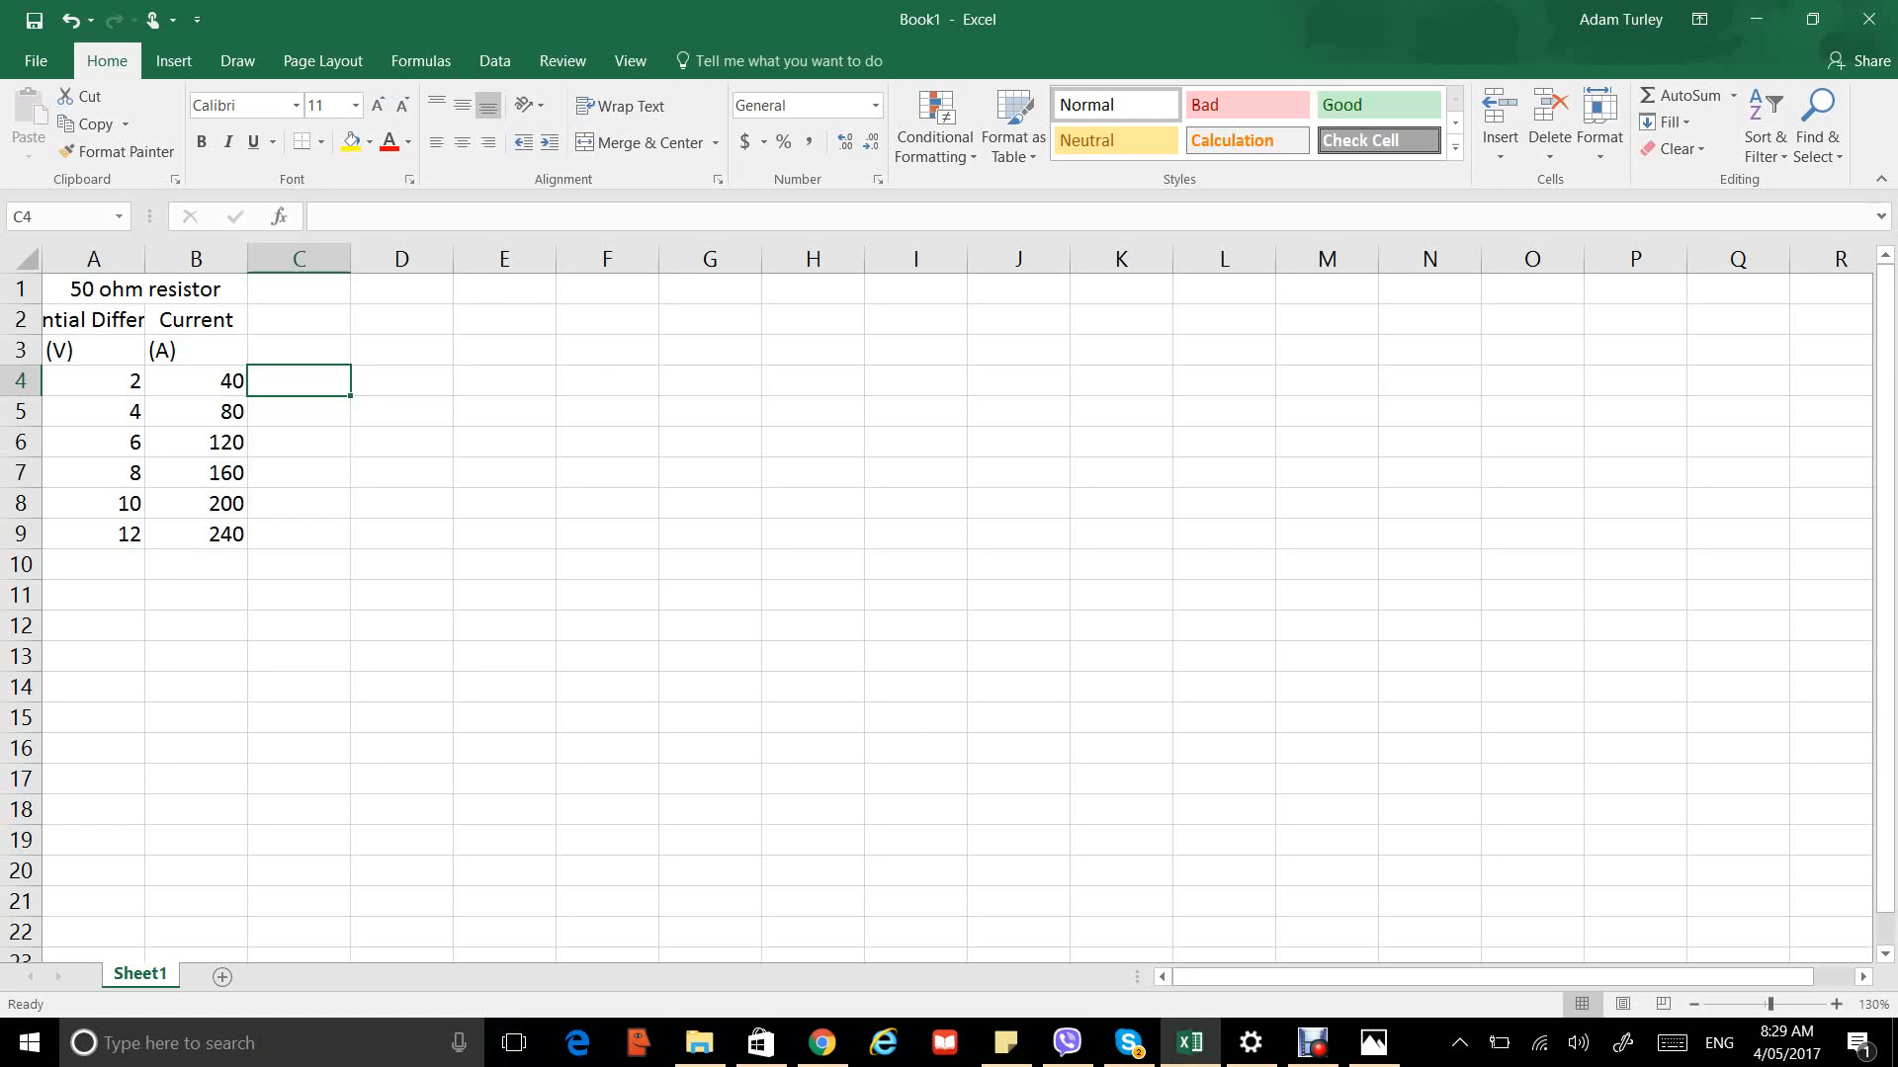
pyautogui.write('=')
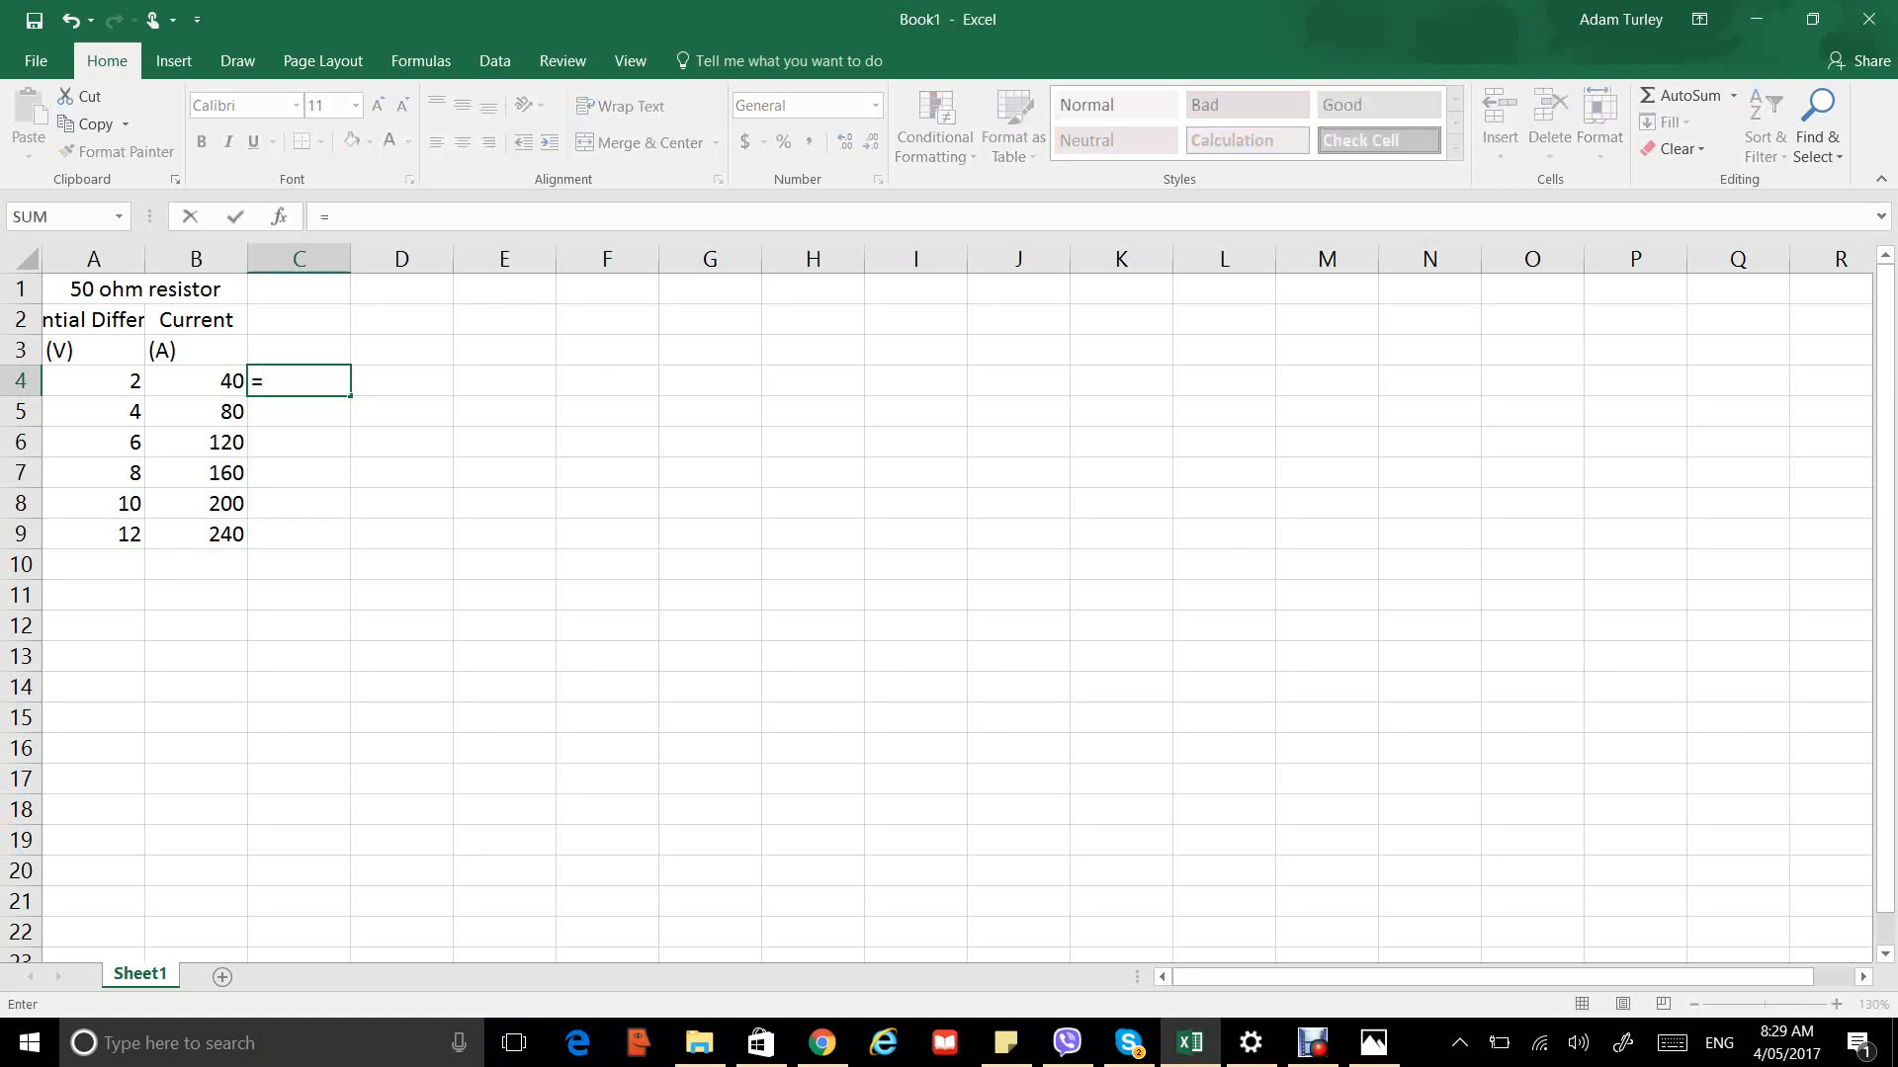
pyautogui.press('Left')
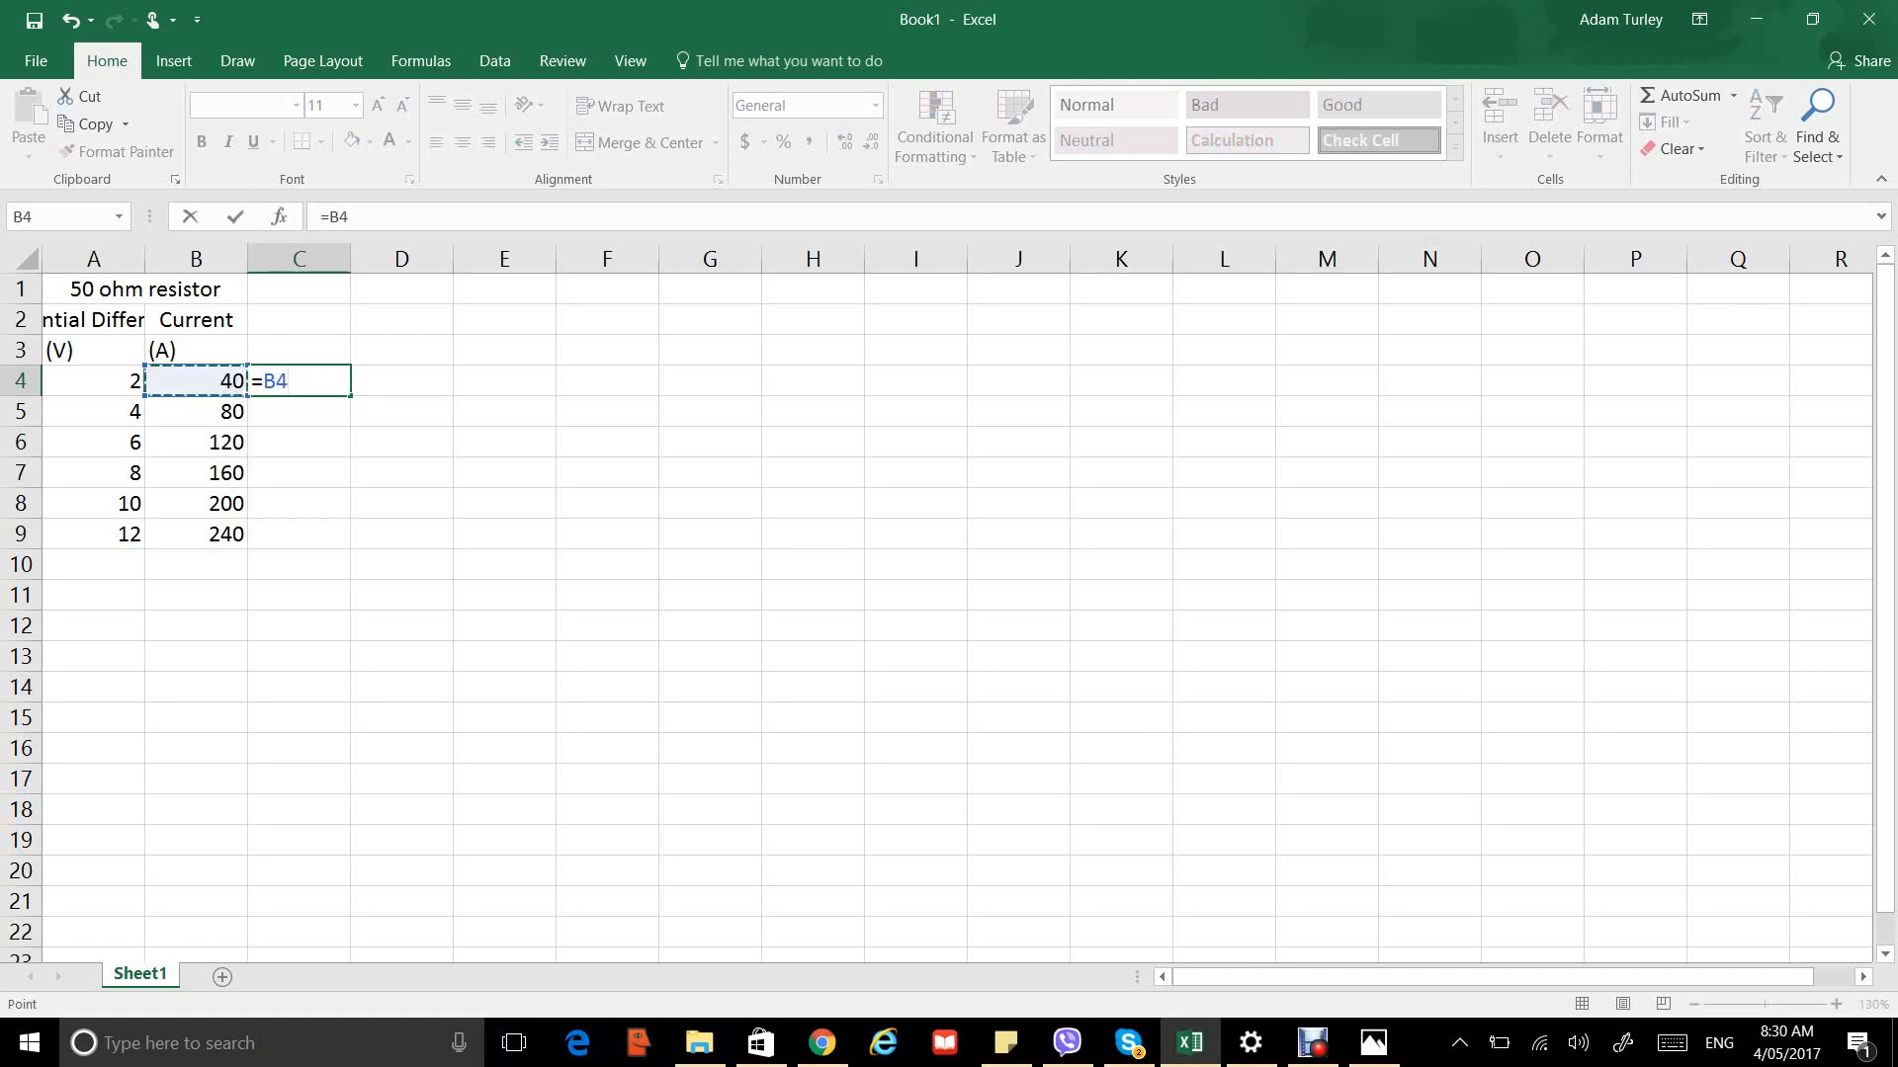
pyautogui.write('/1000')
pyautogui.press('Return')
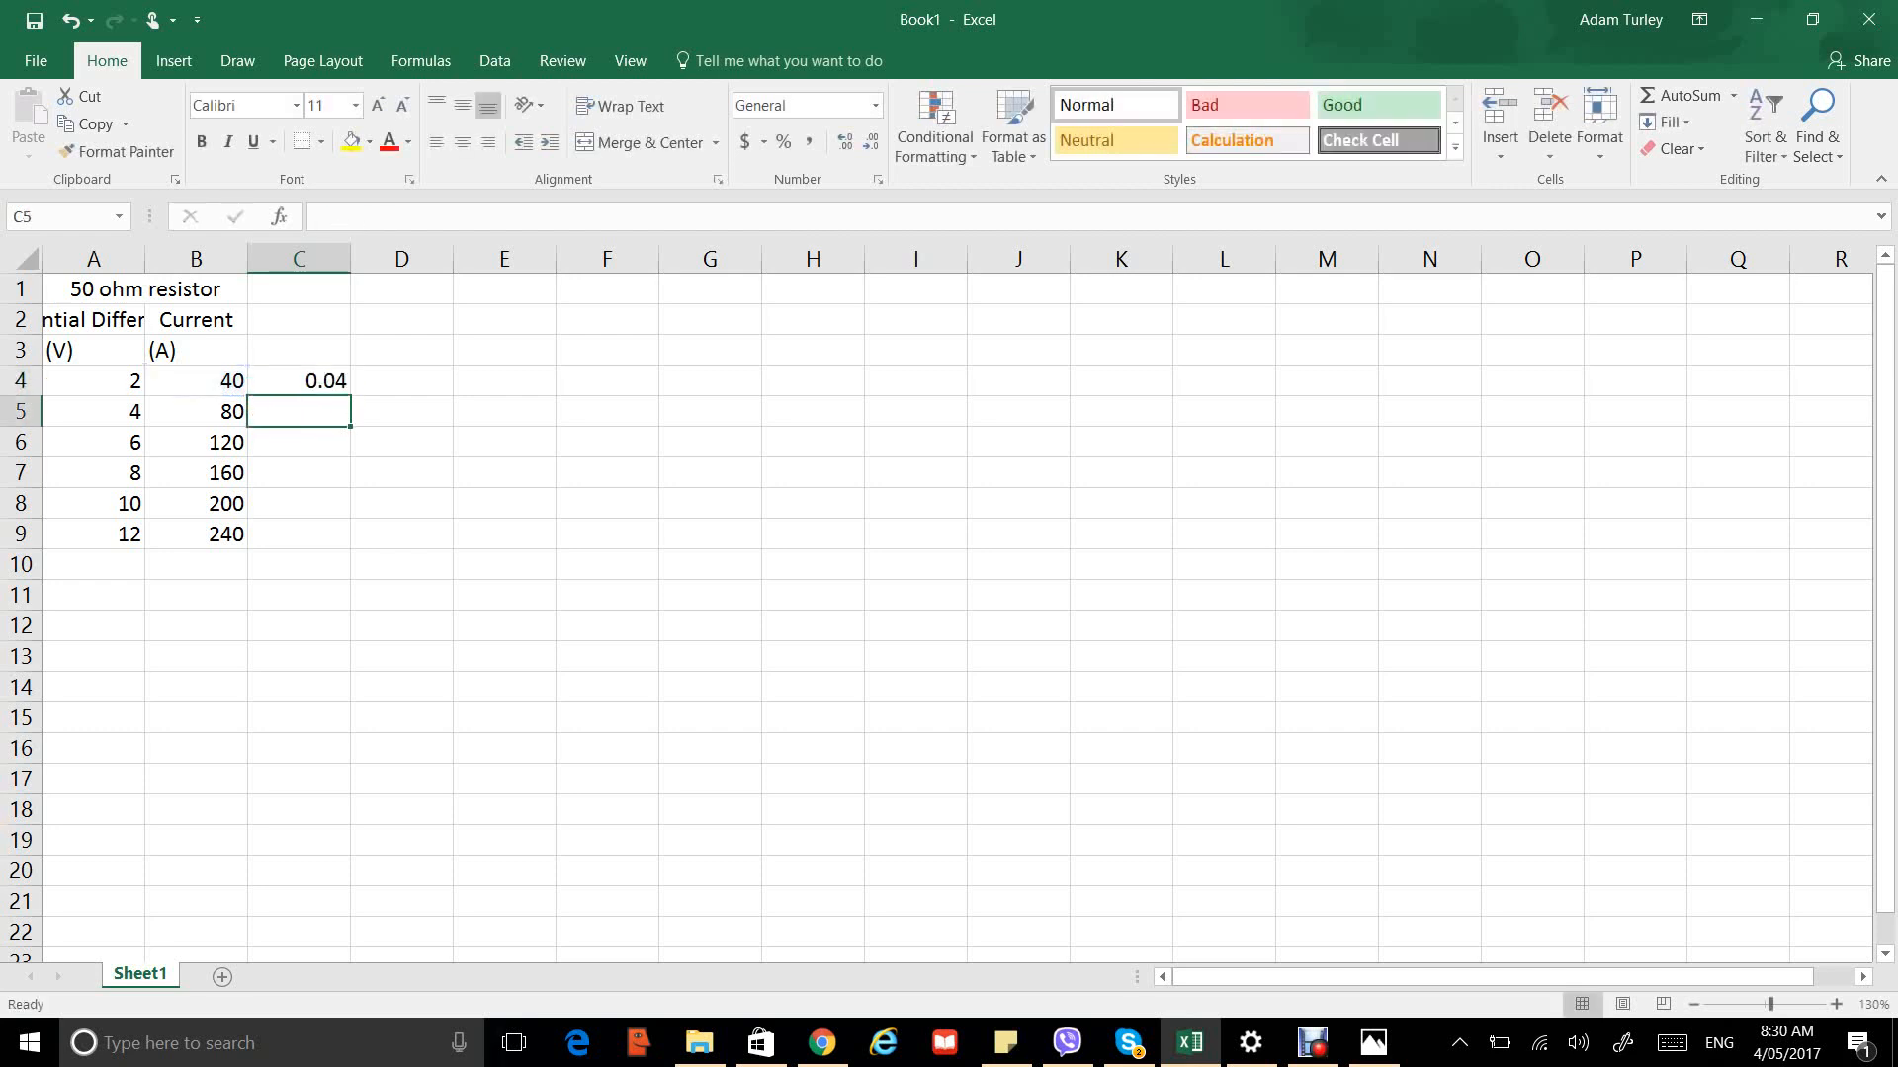
pyautogui.press('Up')
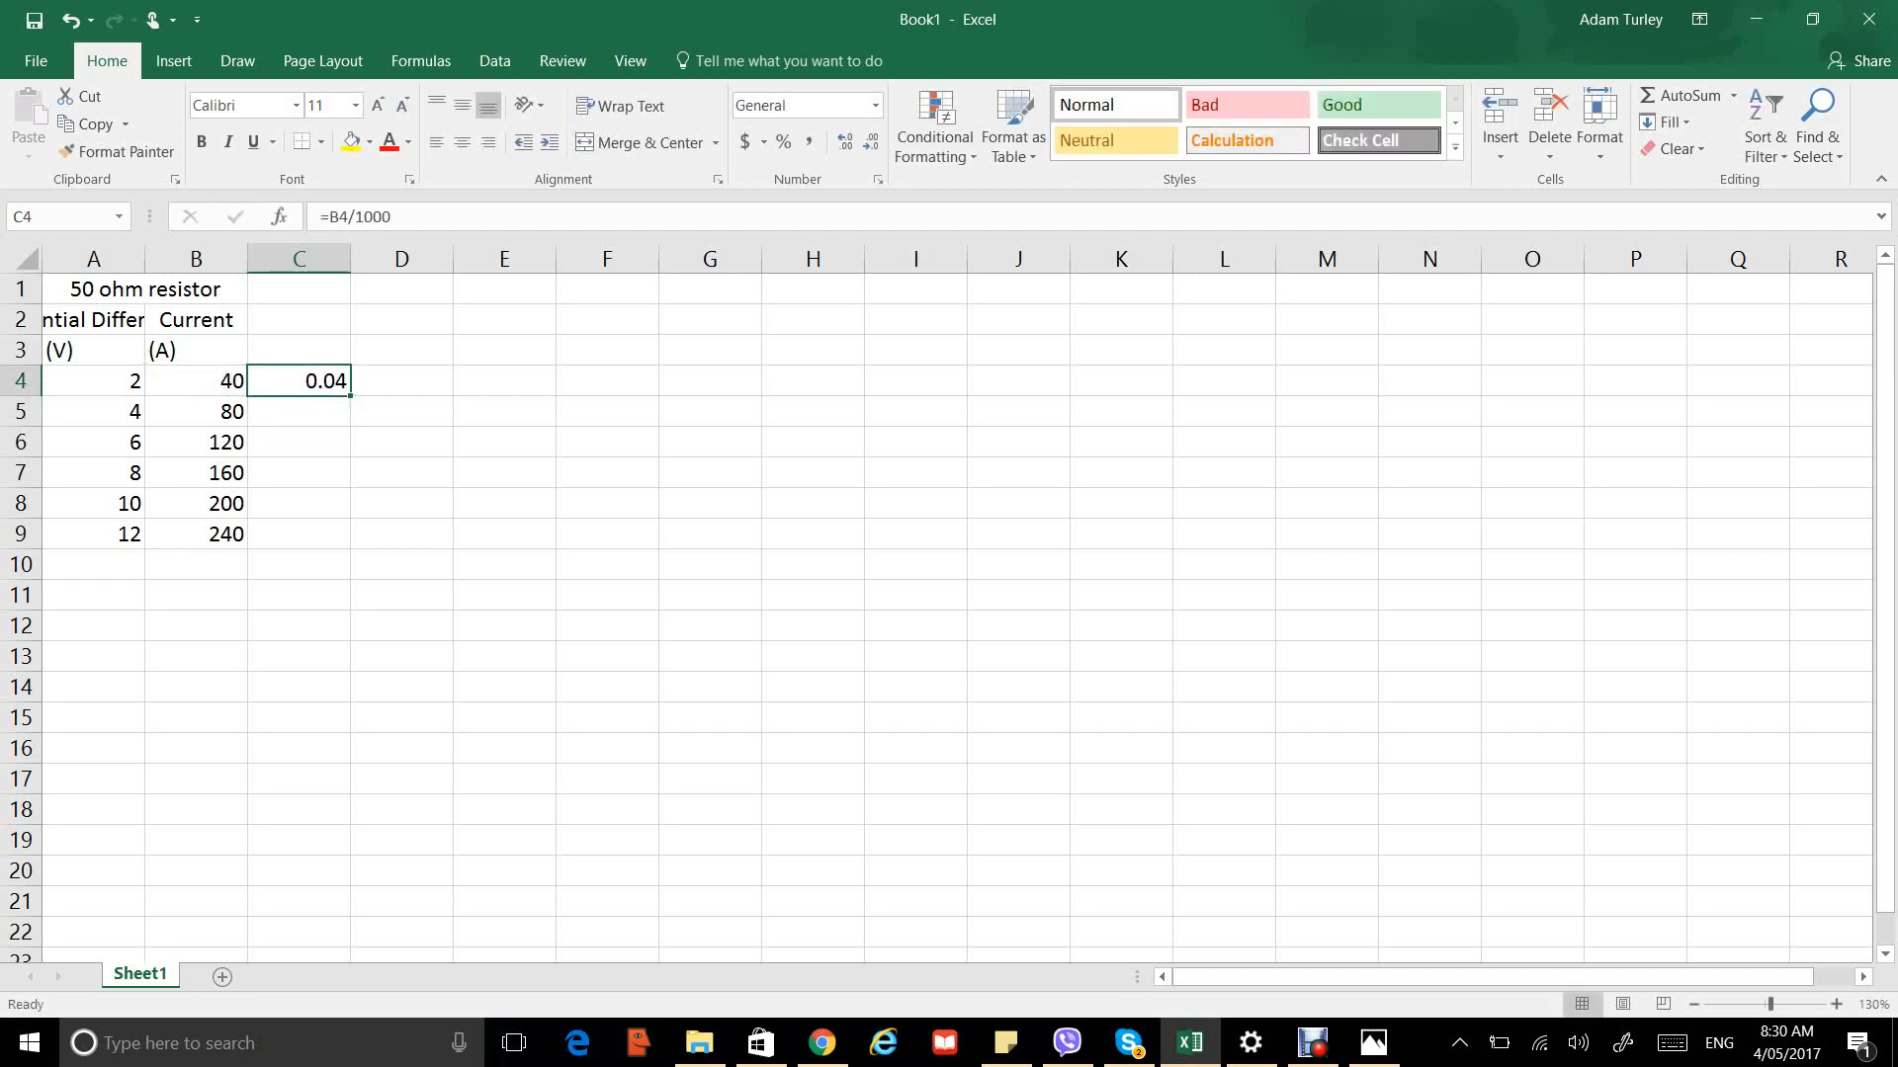
pyautogui.moveTo(350, 396); pyautogui.dragTo(337, 536)
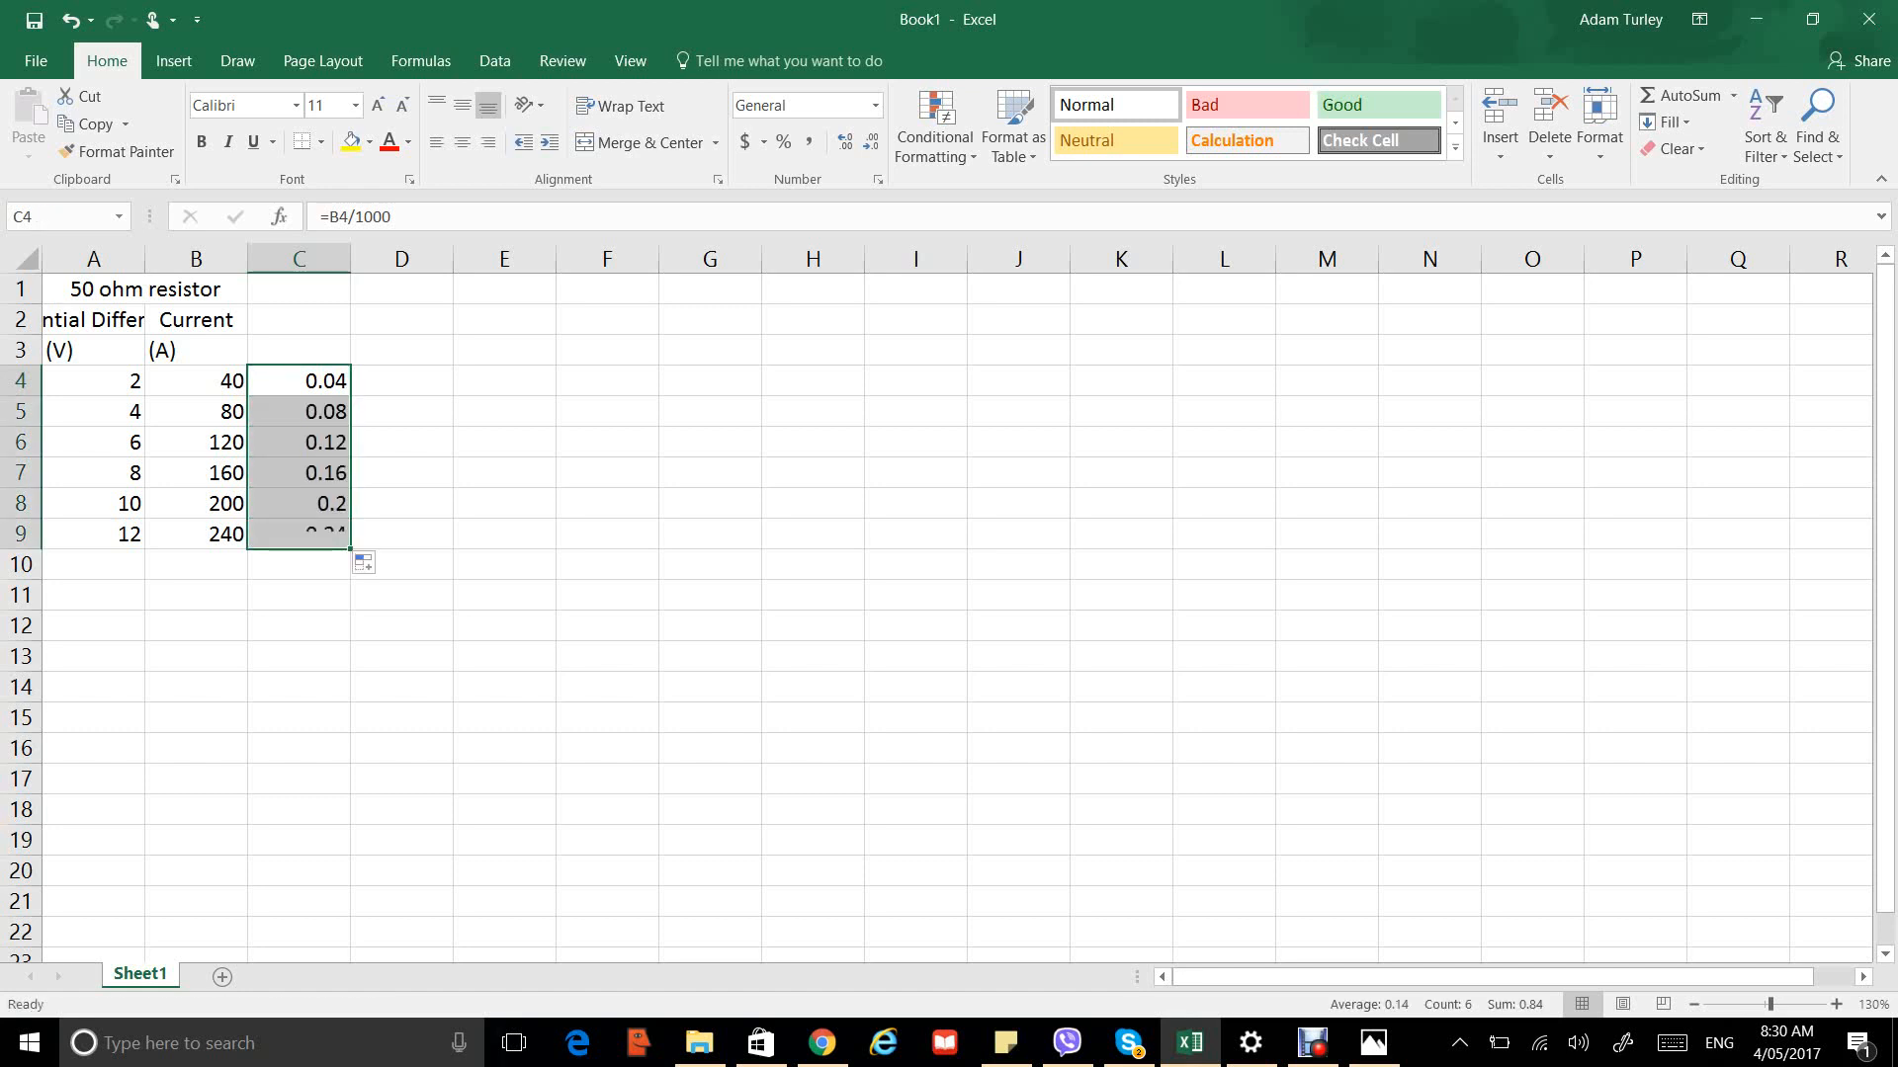
# Change the unit label in B3 to "(mA)".
pyautogui.press('Up')
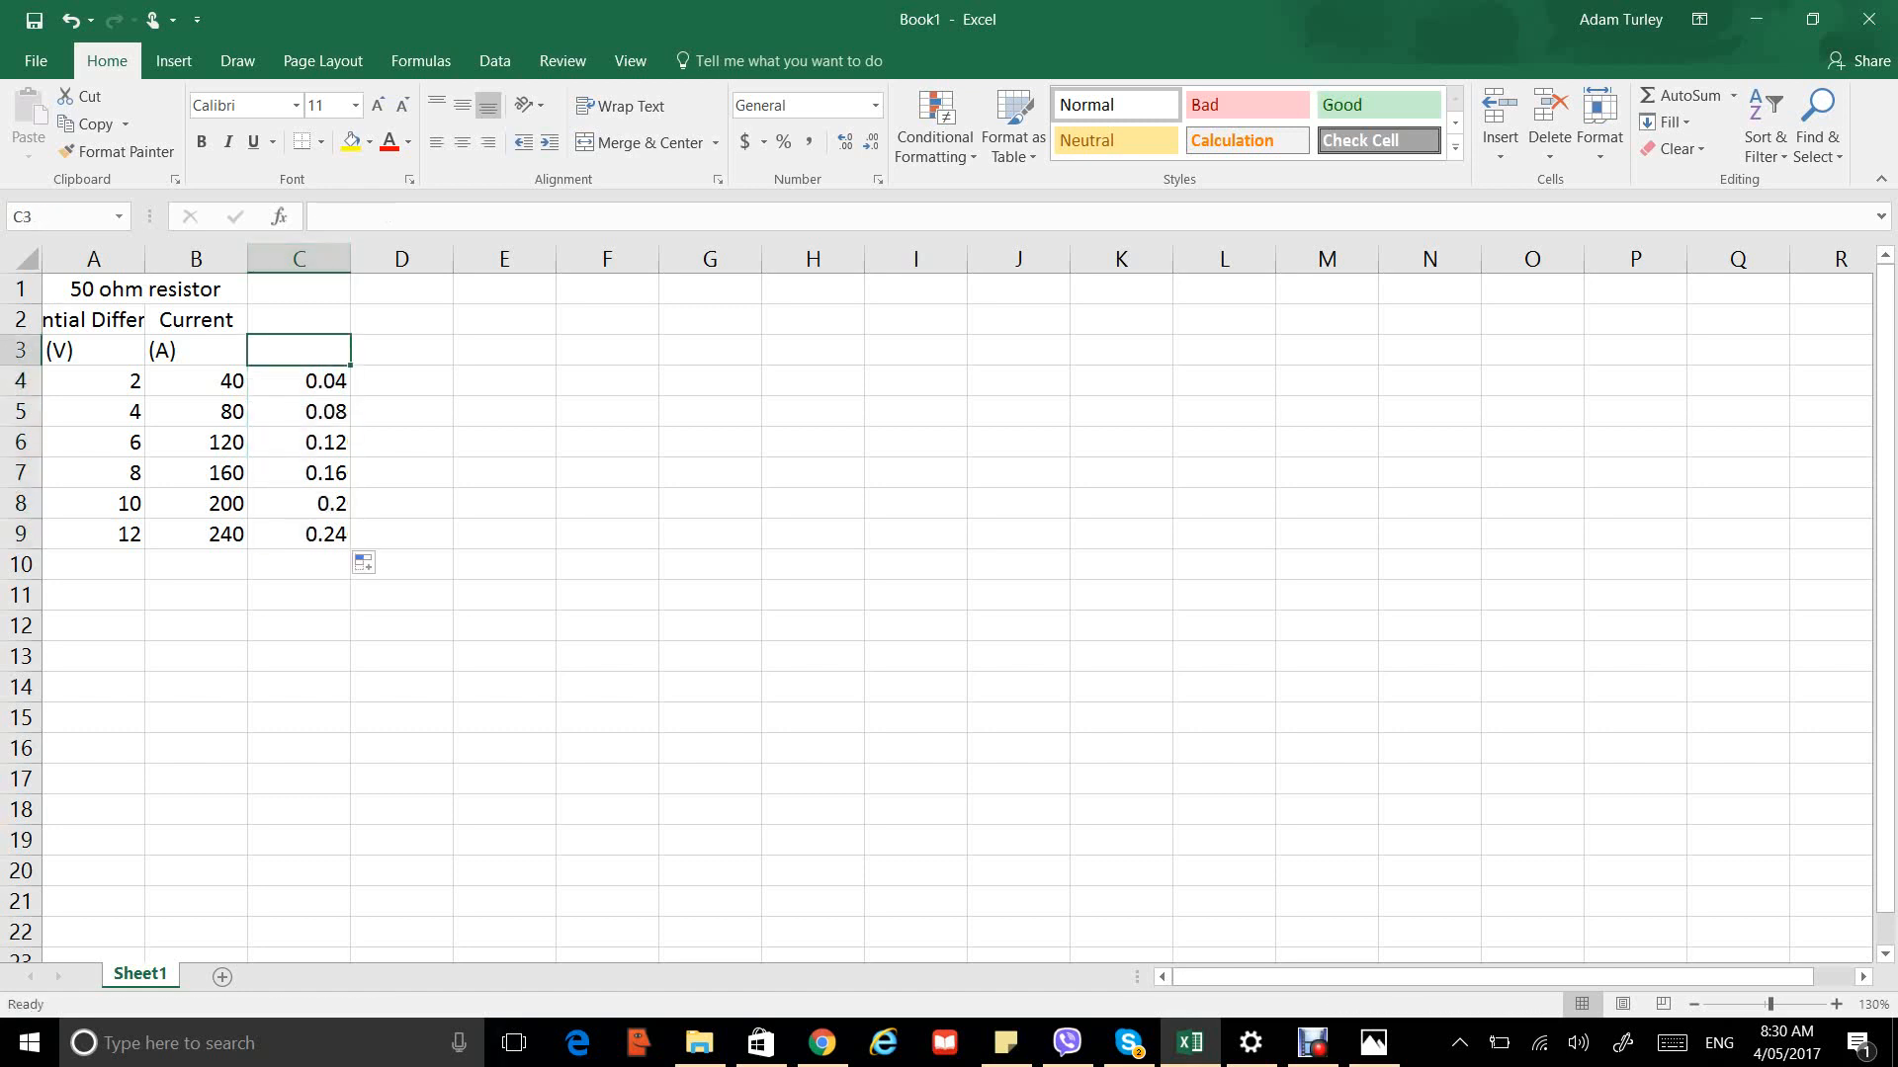
pyautogui.press('Left')
pyautogui.click(328, 217)
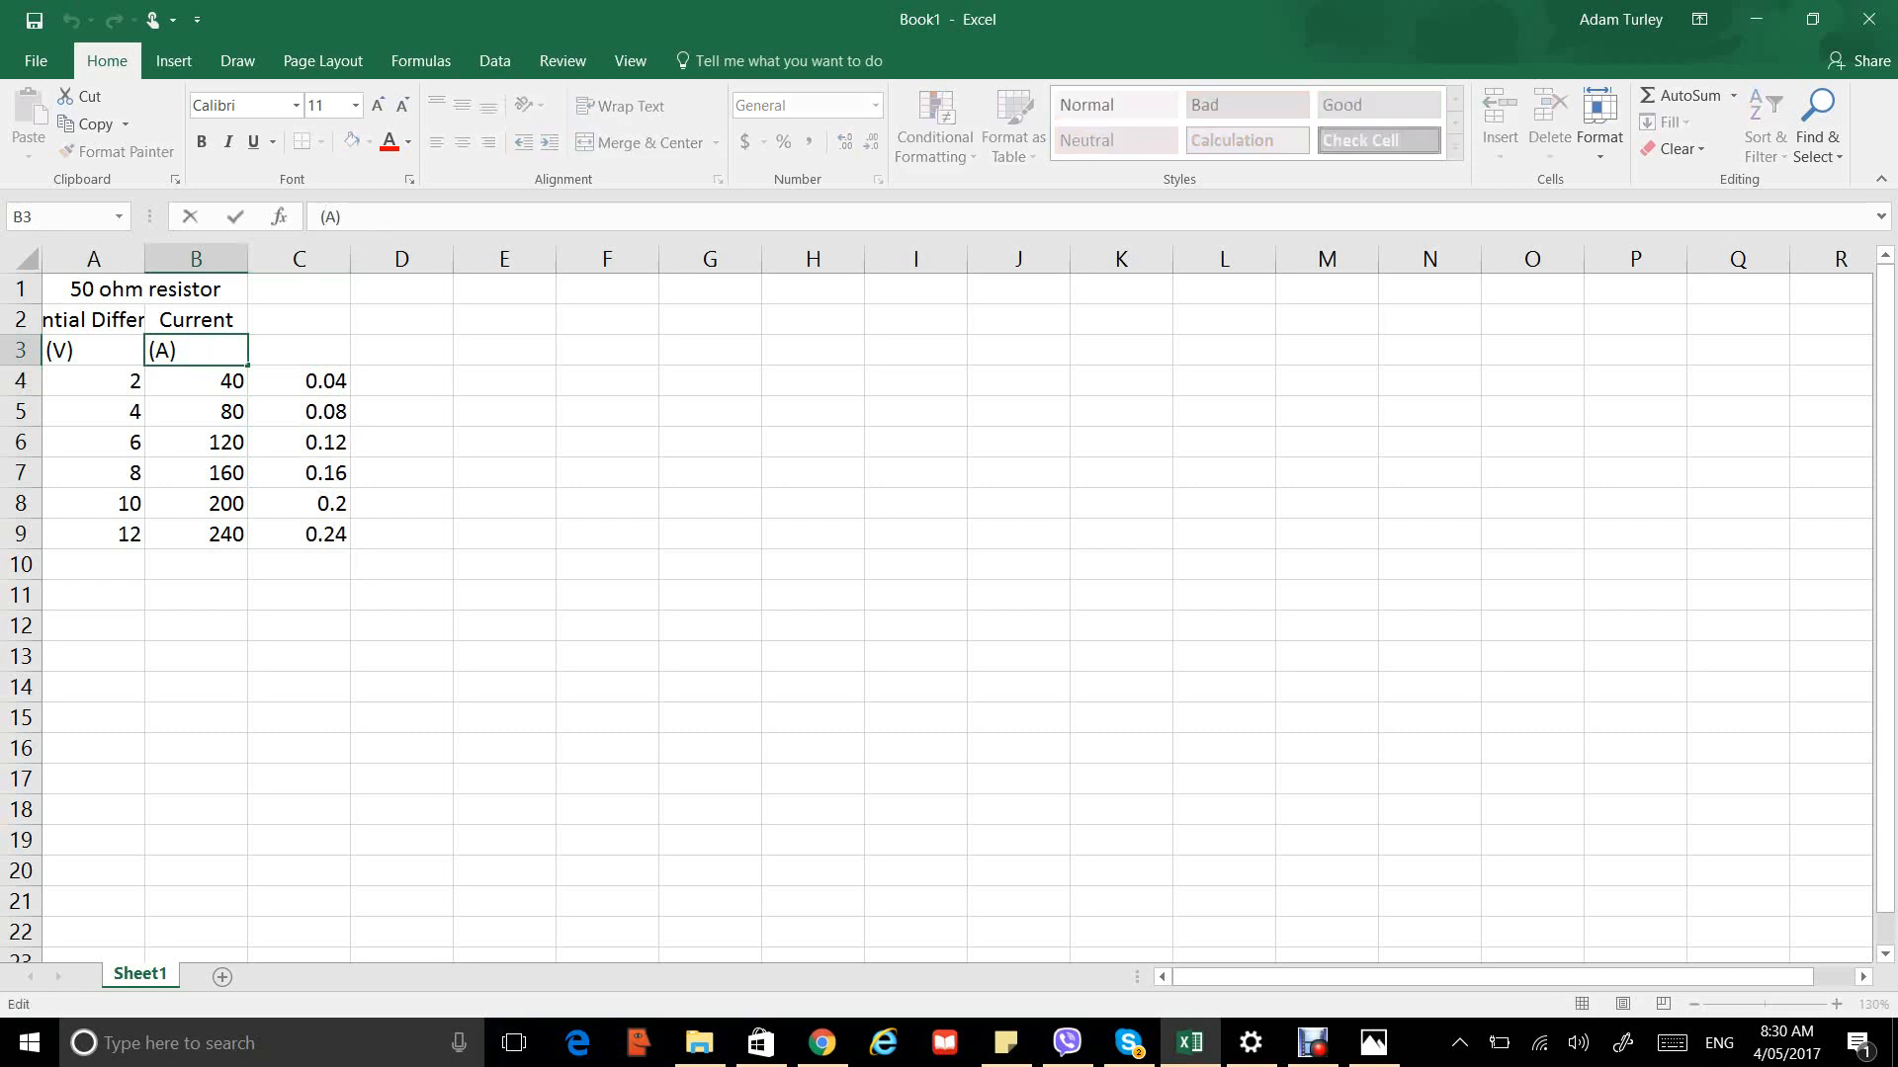
pyautogui.write('m')
pyautogui.press('Return')
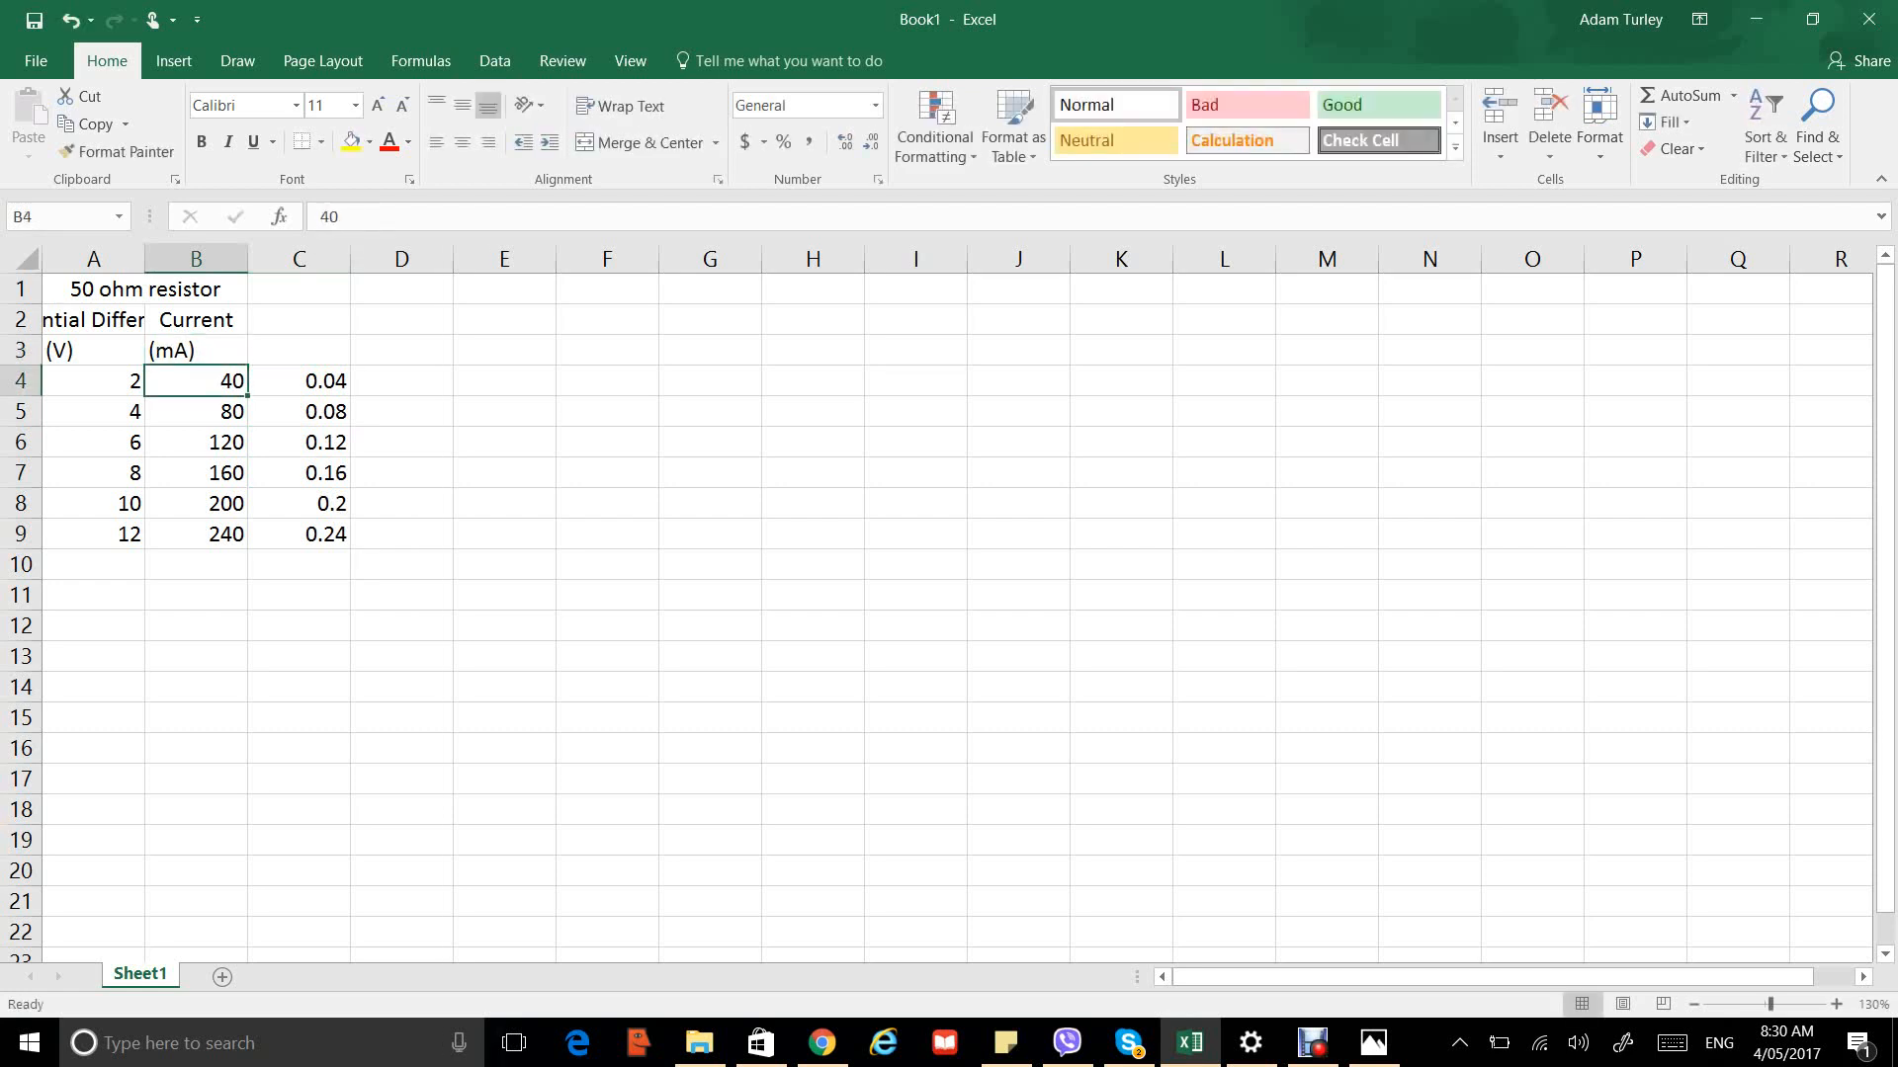
# Enter the unit label "(A)" in C3 above the converted current values.
pyautogui.click(298, 350)
pyautogui.write('(')
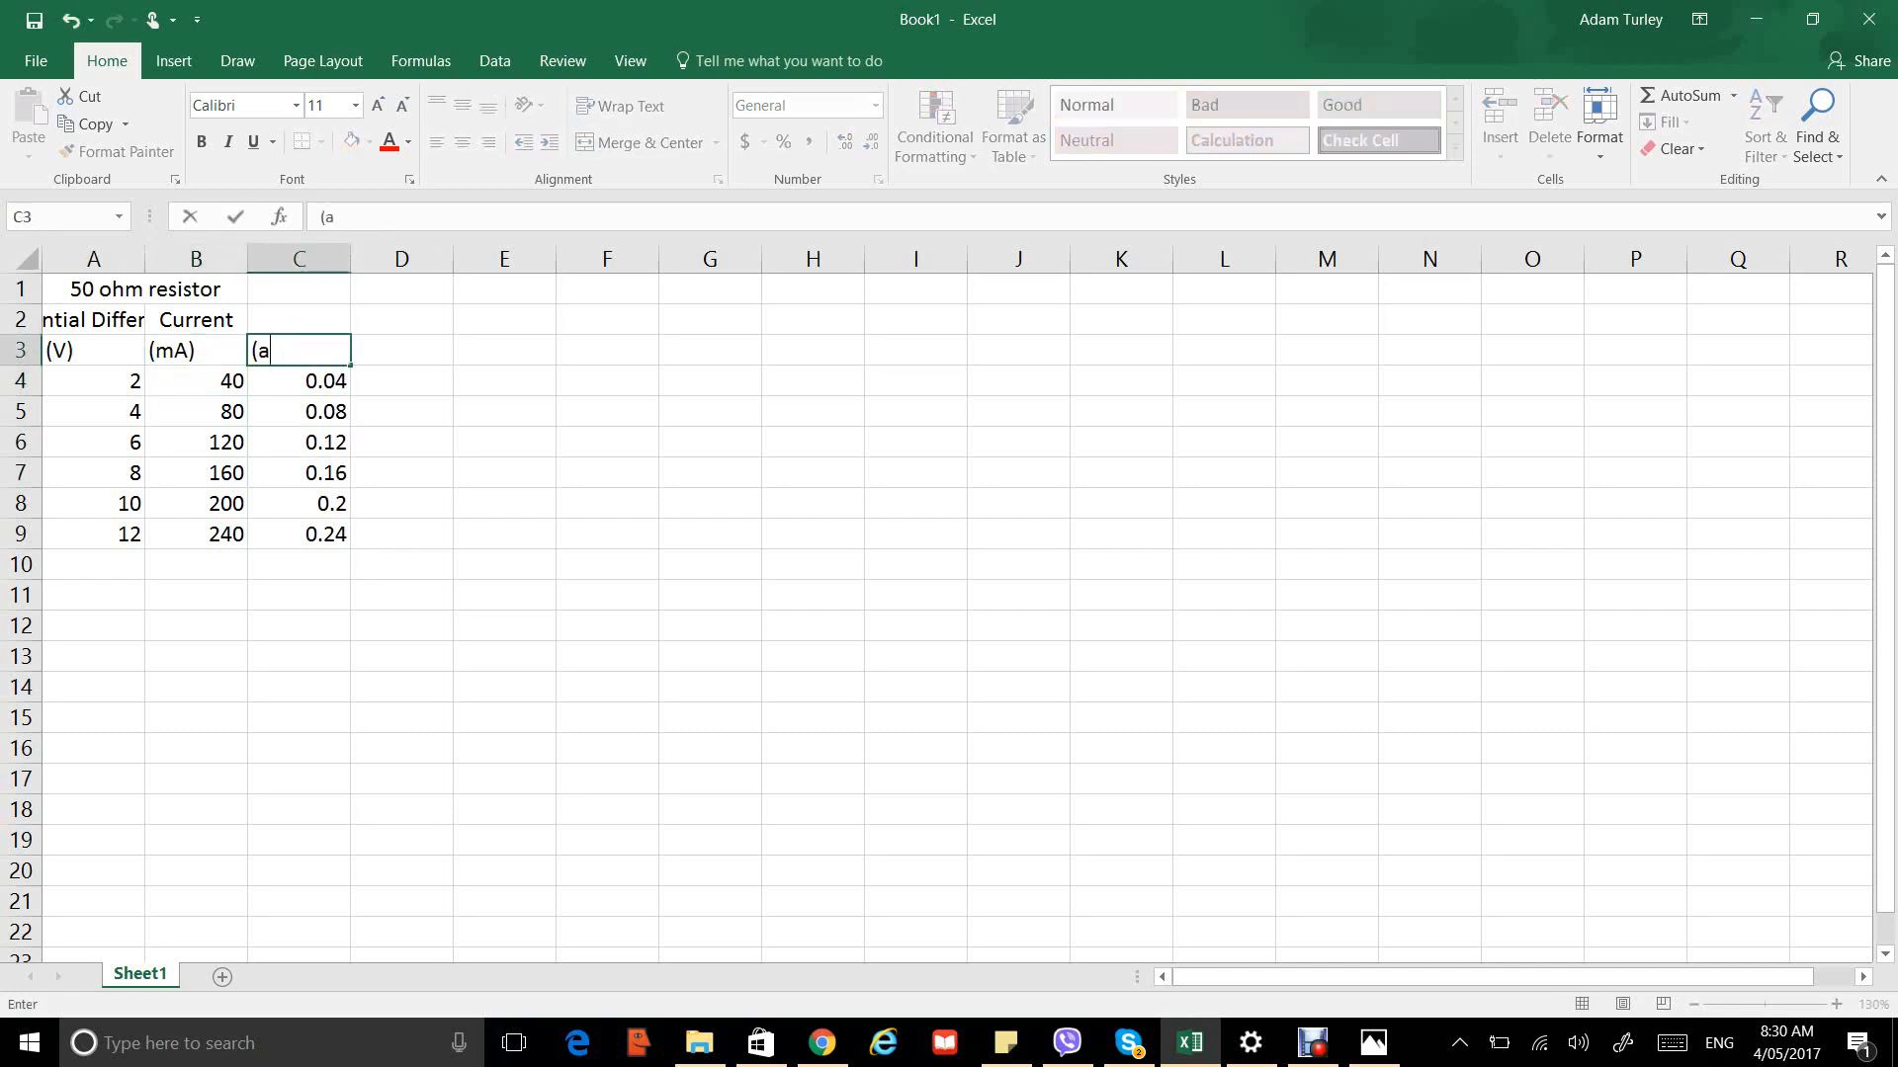
pyautogui.write('a')
pyautogui.press('BackSpace')
pyautogui.press('BackSpace')
pyautogui.write('(A)')
# Copy the "Current" heading from B2 into C2.
pyautogui.click(196, 319)
pyautogui.hotkey('ctrl', 'c')
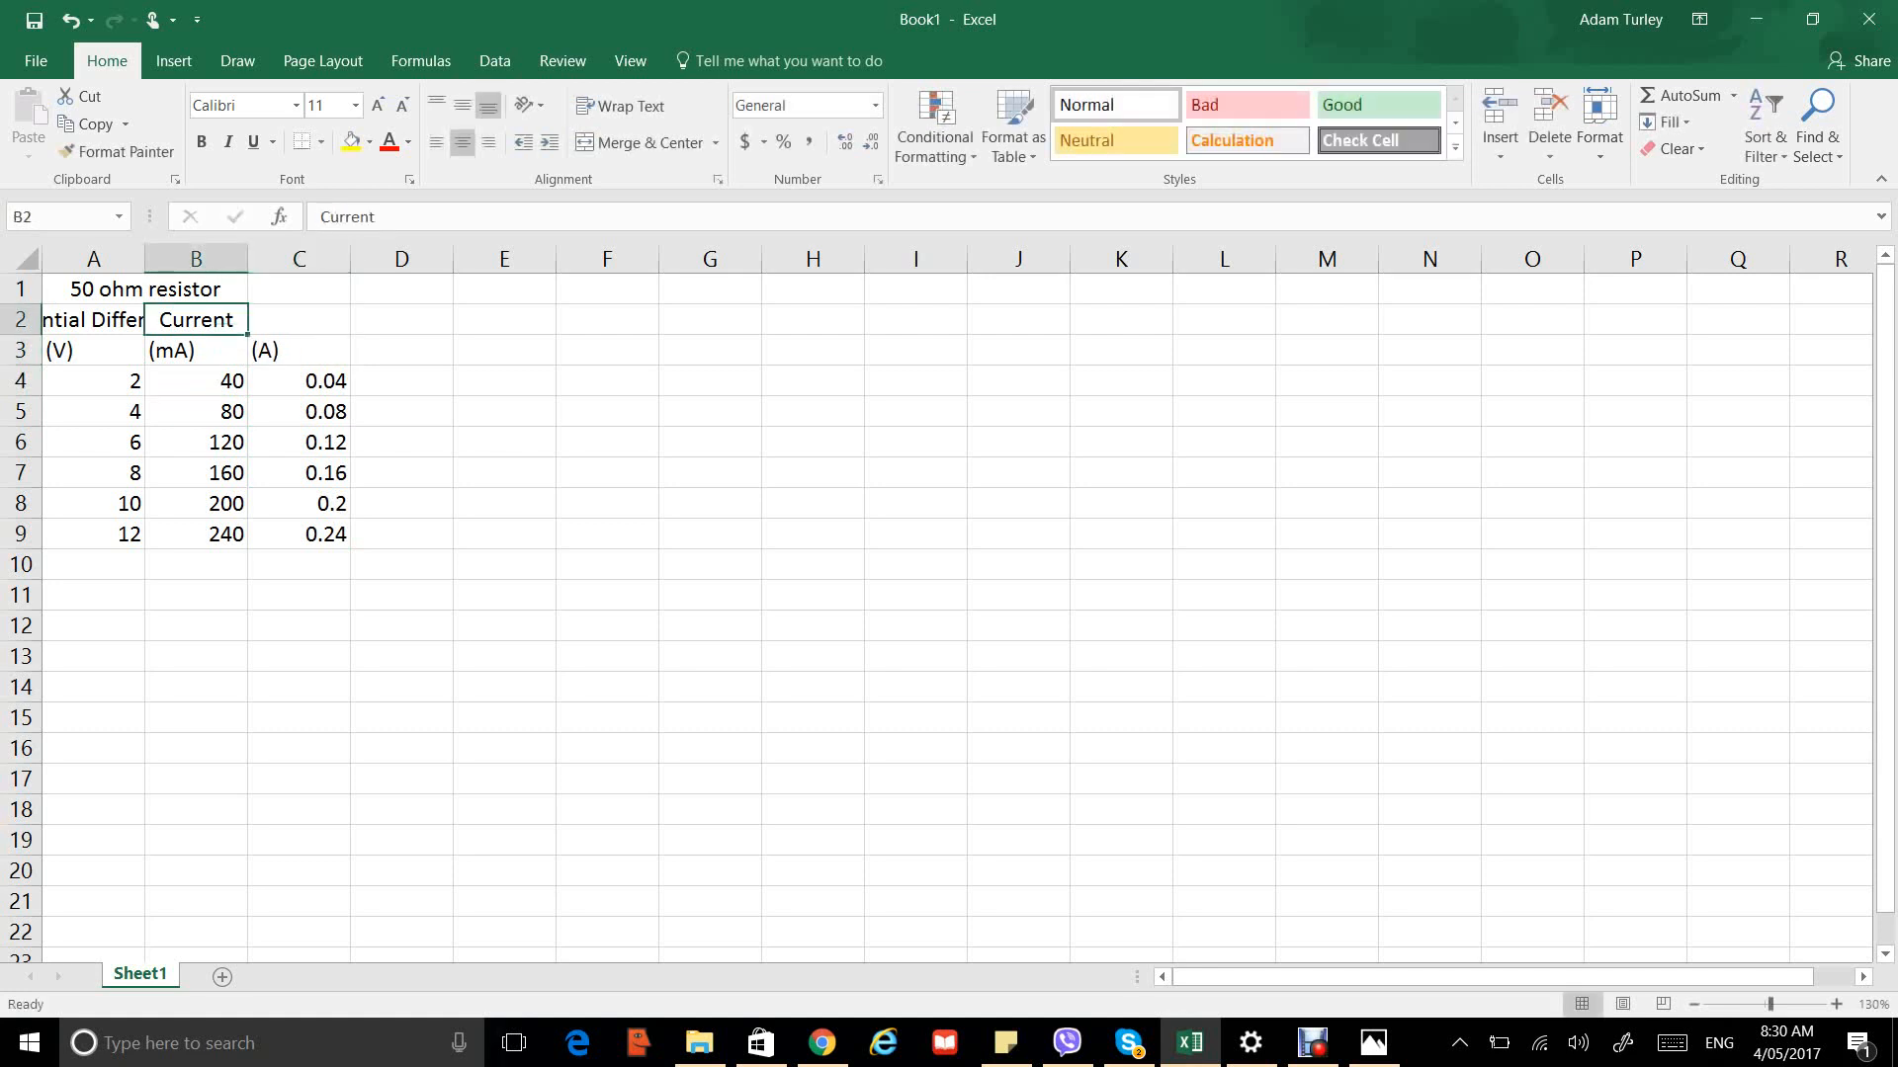
pyautogui.click(299, 320)
pyautogui.hotkey('ctrl', 'v')
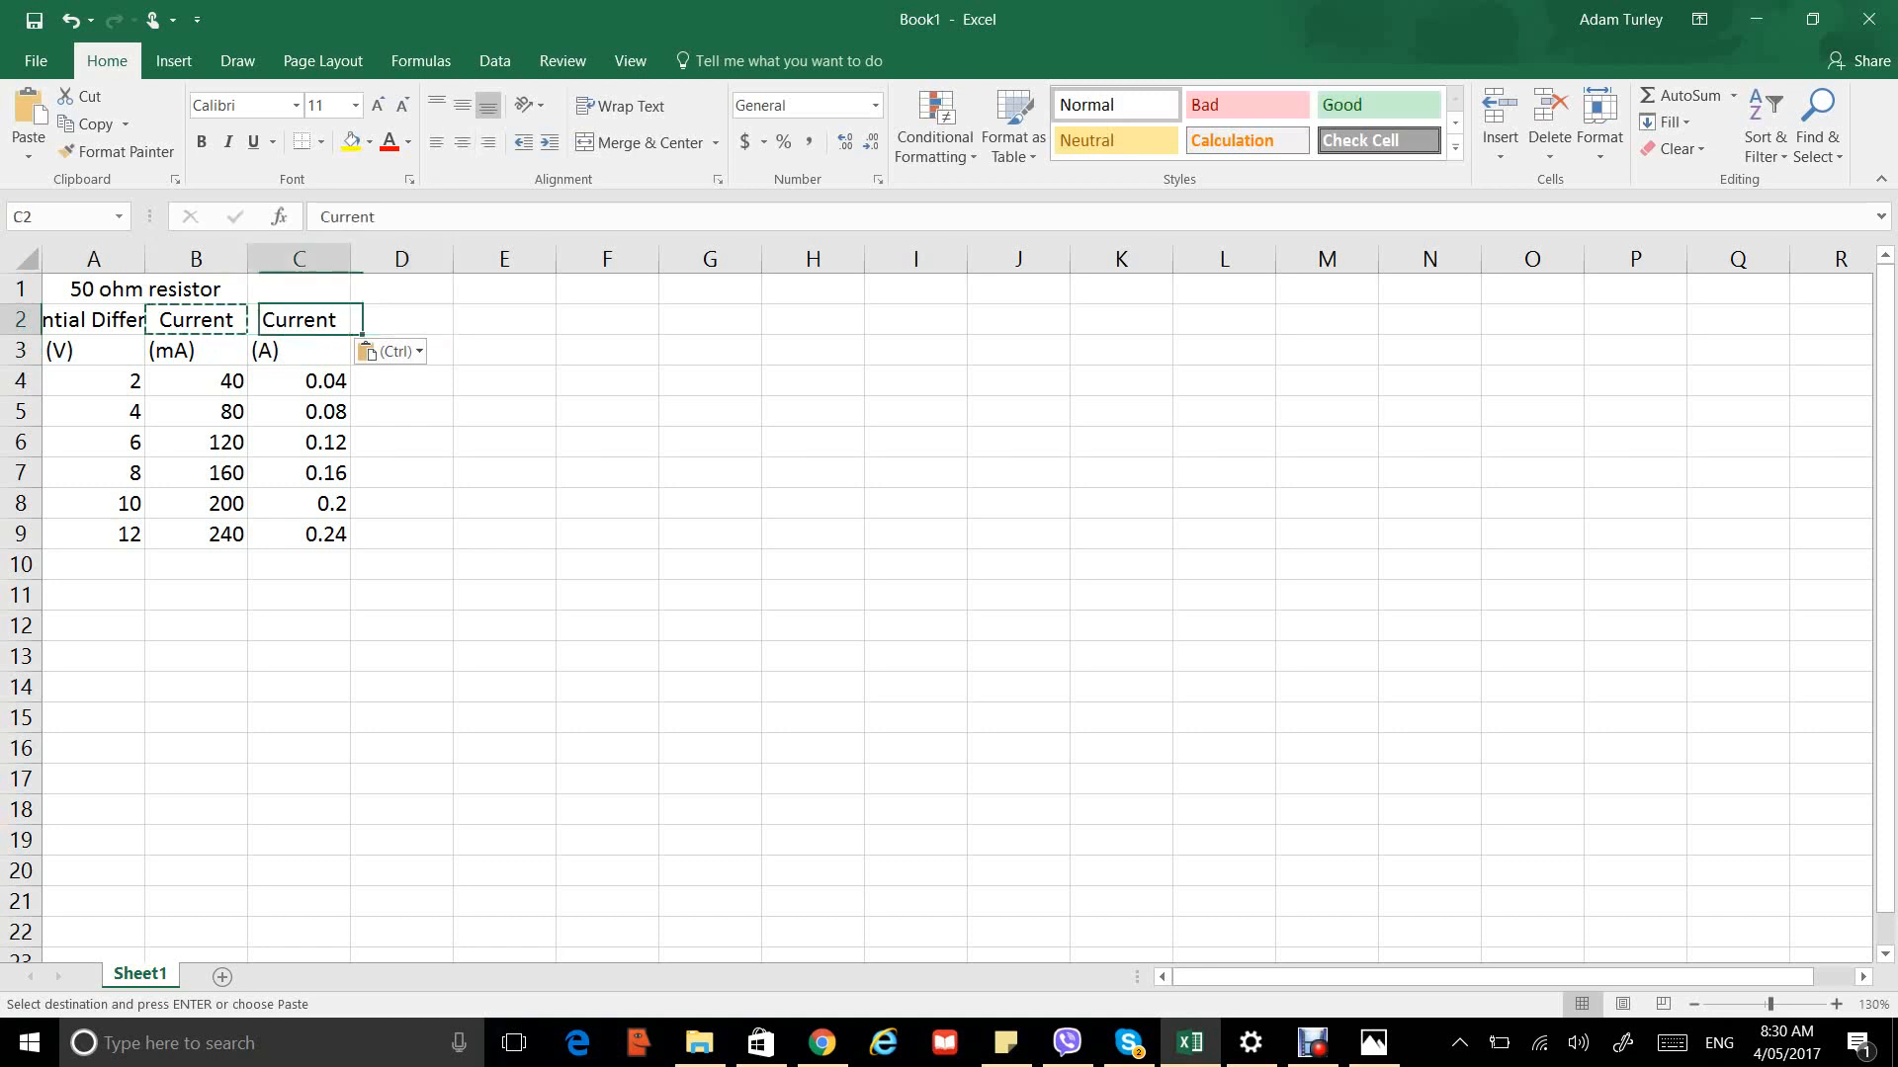
# Widen column A to fit its Potential Difference heading and re-merge the centred "50 ohm resistor" title across A1:C1.
pyautogui.click(196, 319)
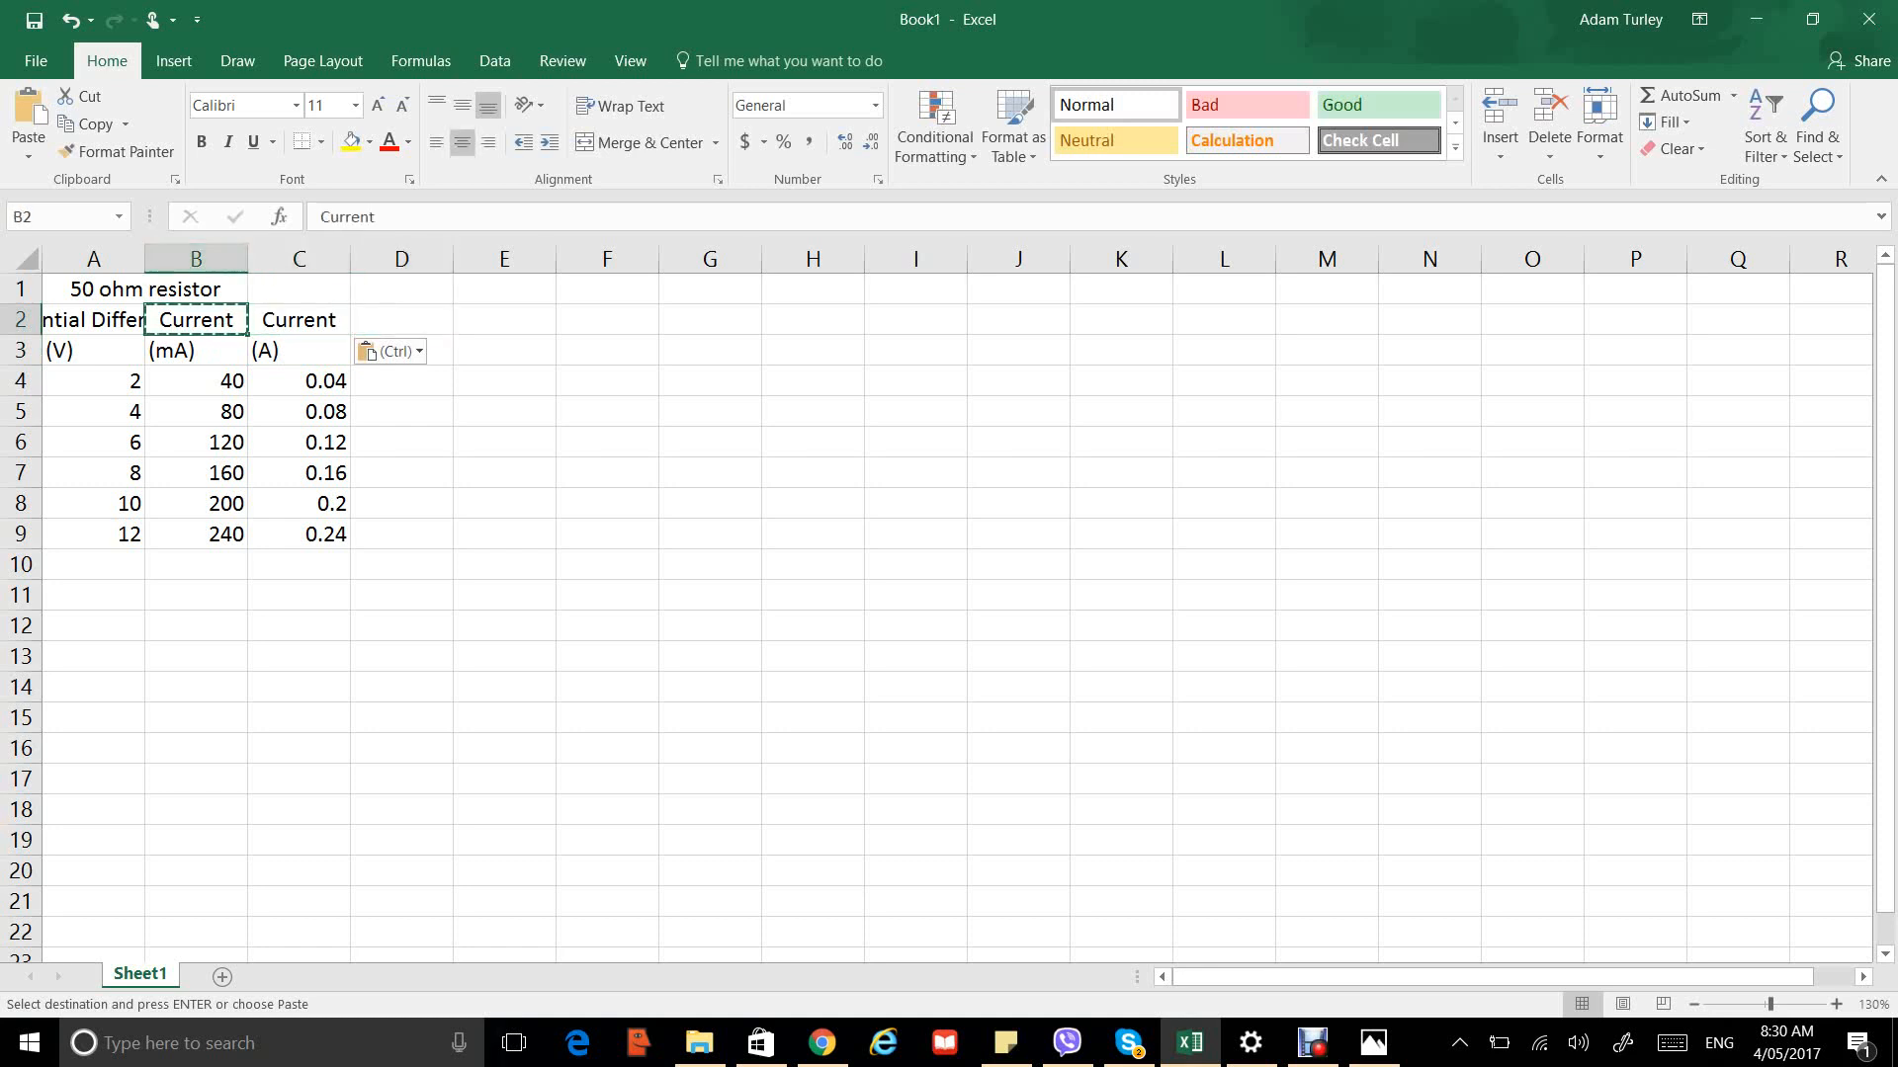
pyautogui.doubleClick(144, 258)
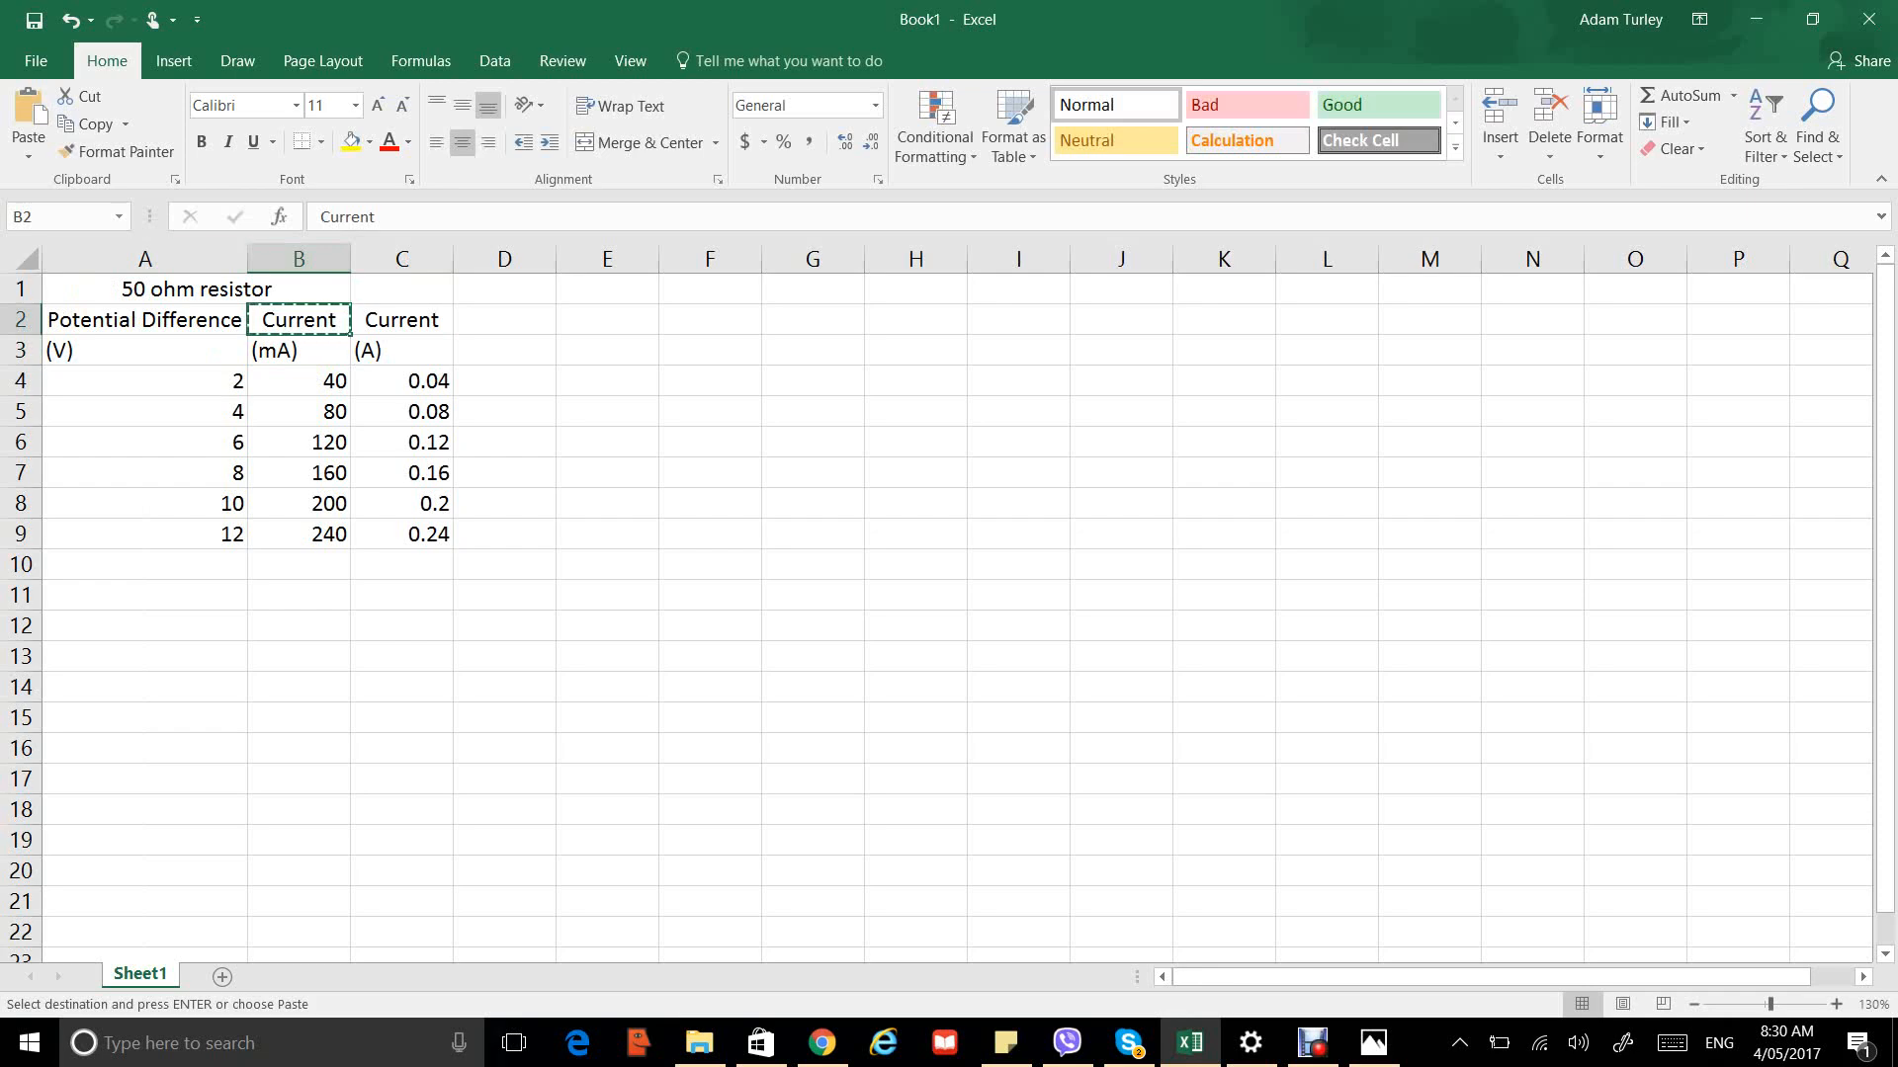
pyautogui.click(197, 289)
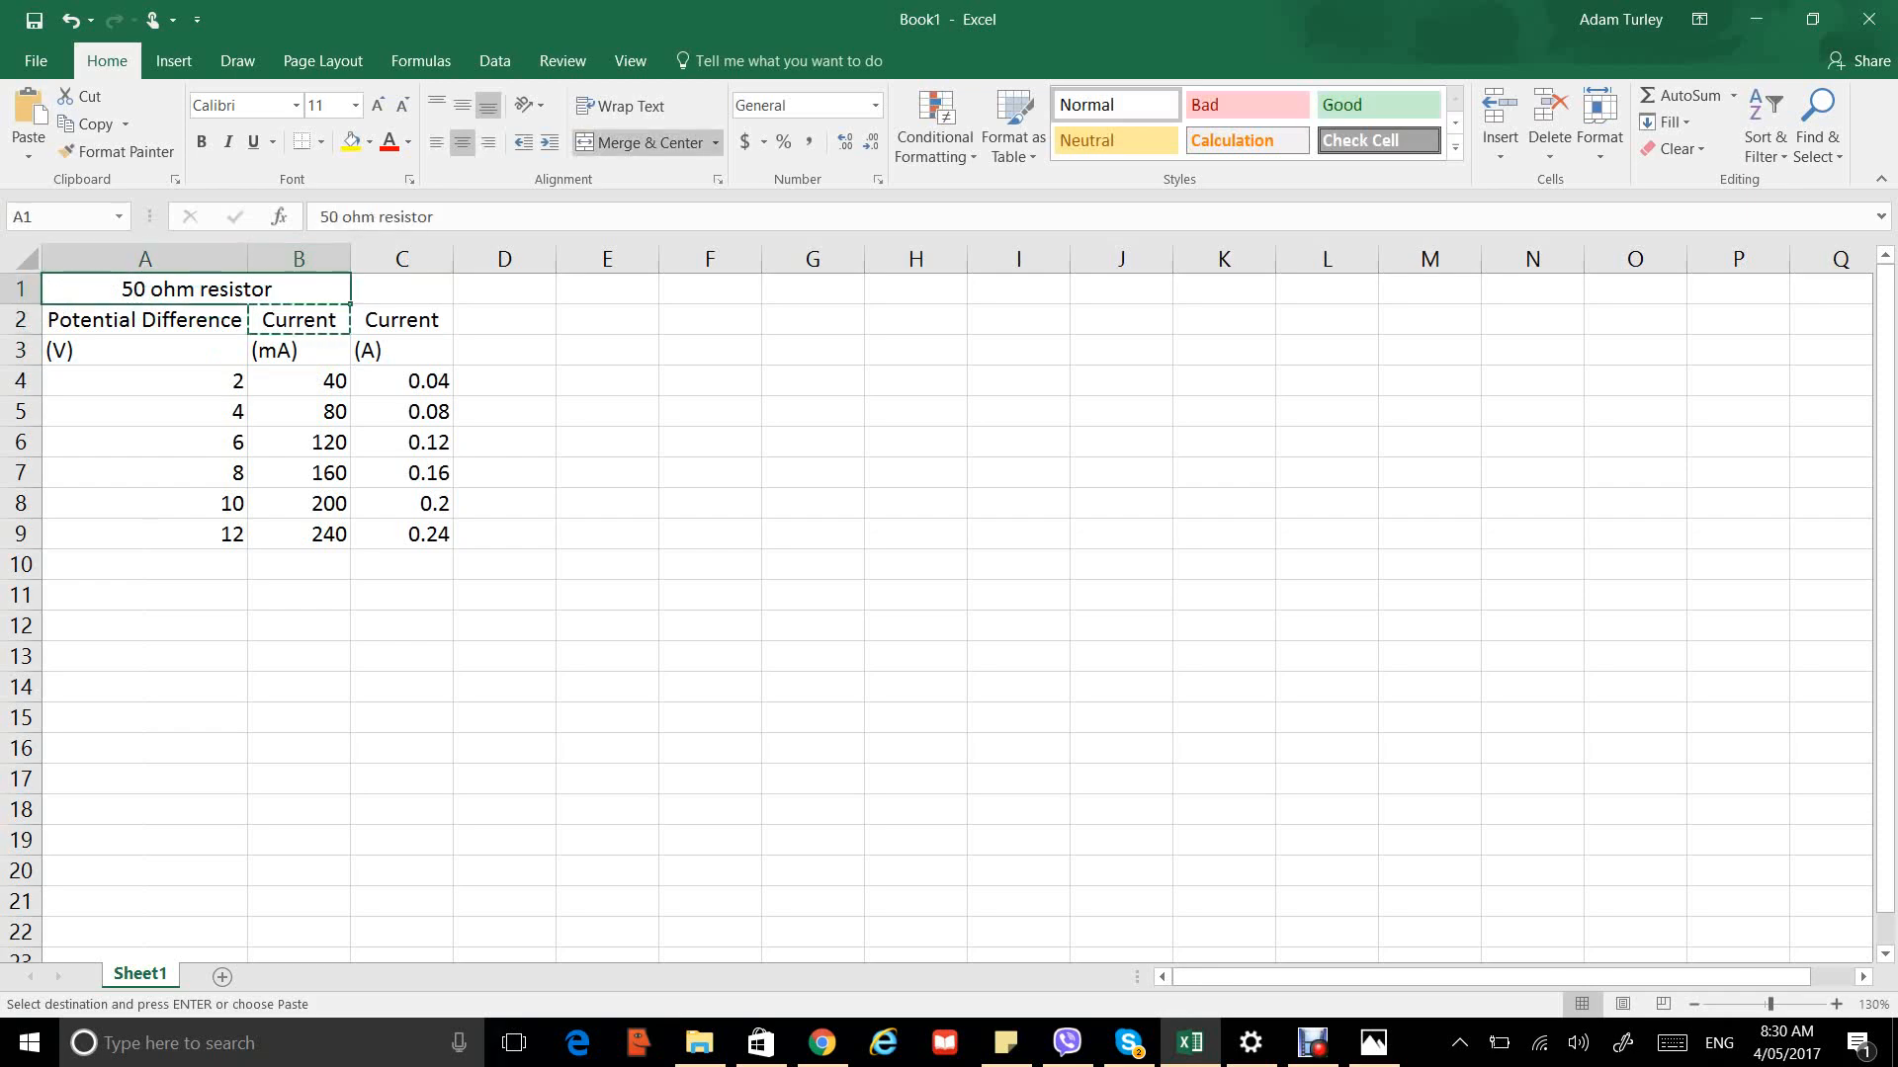
pyautogui.hotkey('shift', 'Right')
pyautogui.click(641, 142)
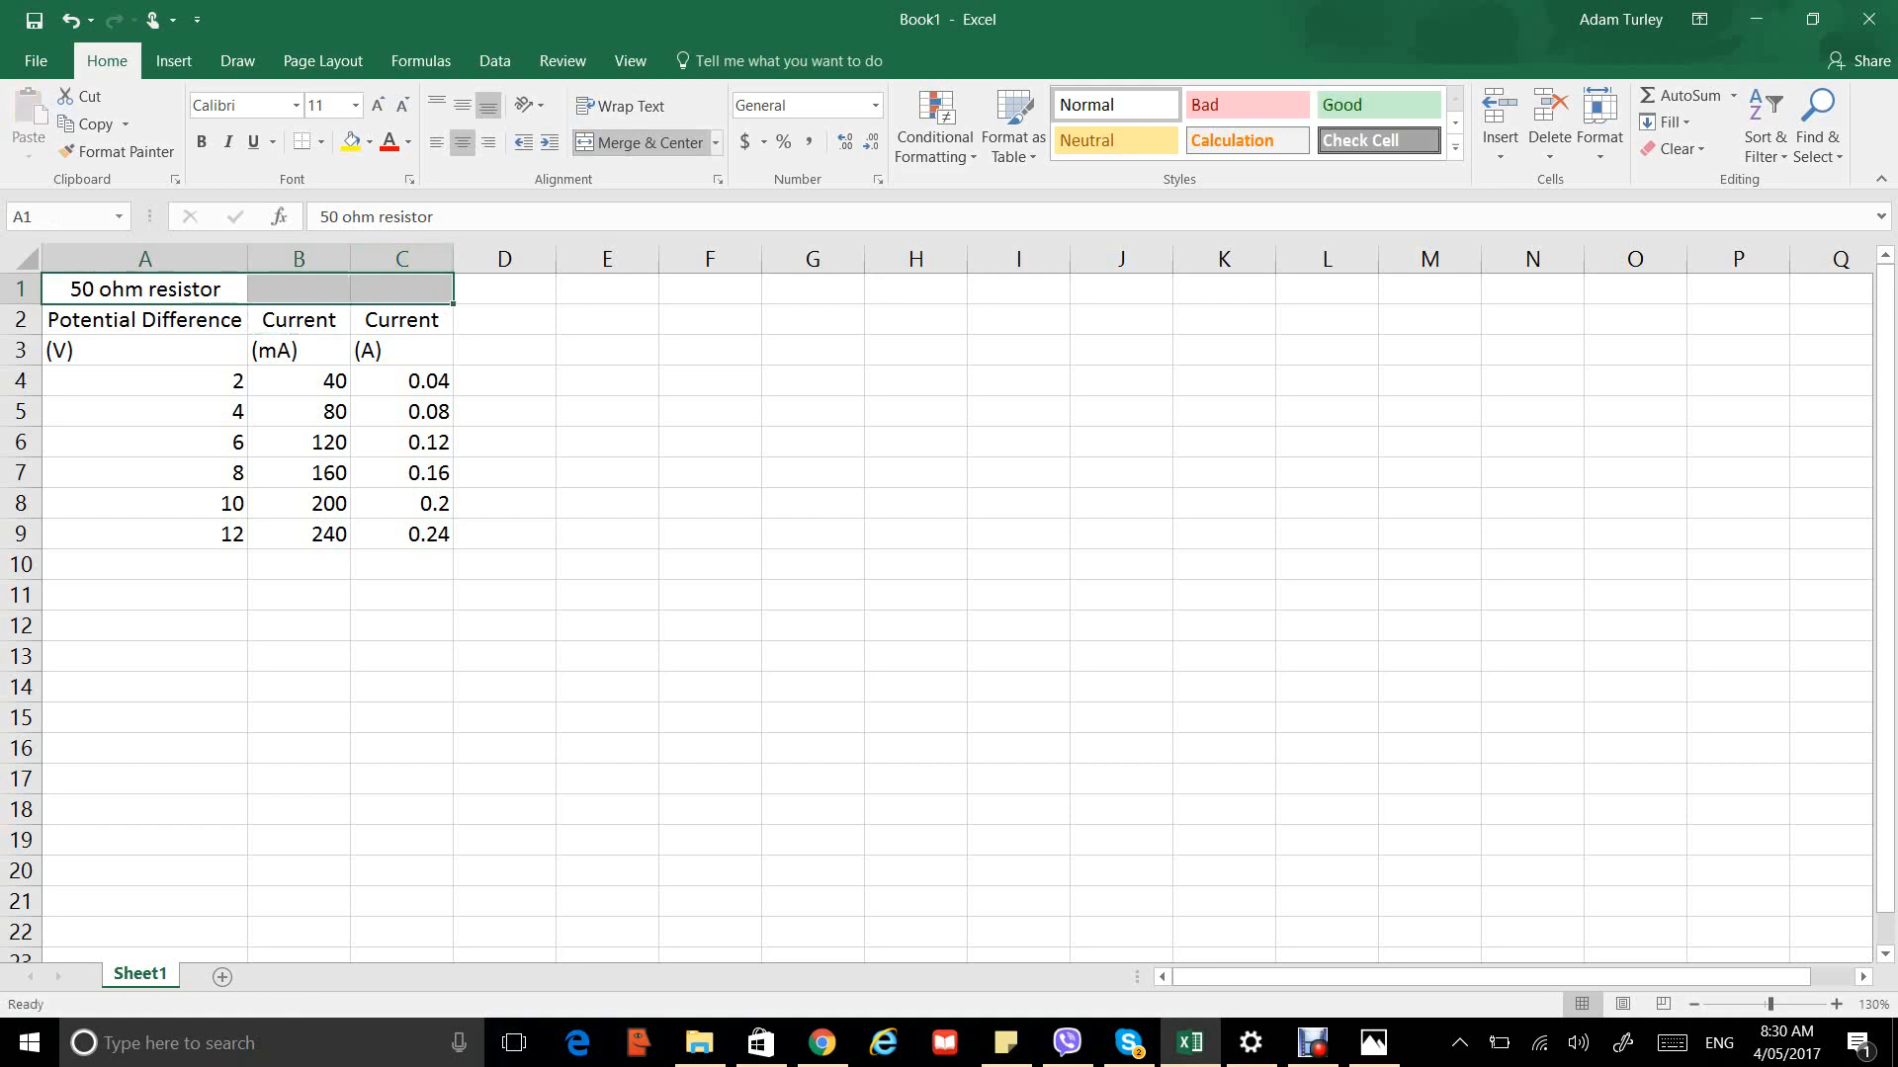
pyautogui.click(641, 142)
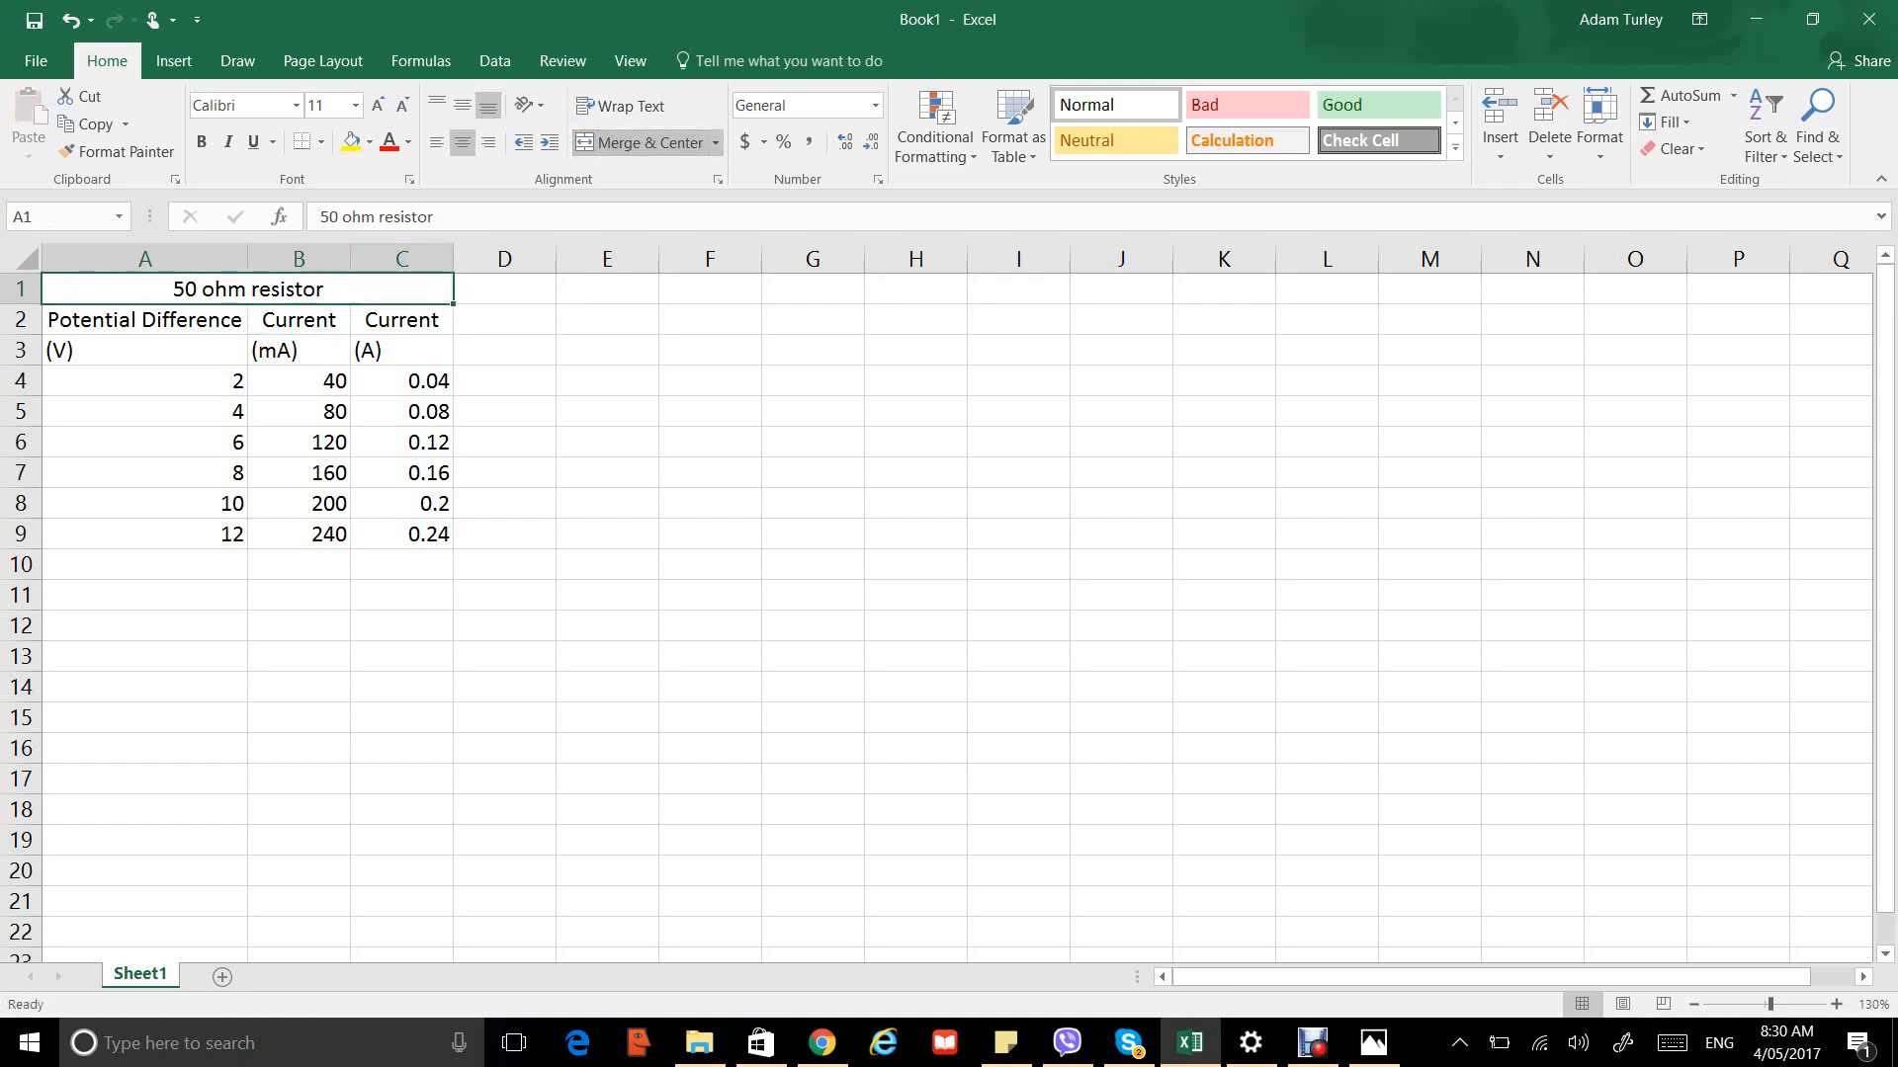
# Centre the headings, unit labels and values in A2:C9 horizontally.
pyautogui.click(144, 380)
pyautogui.click(144, 350)
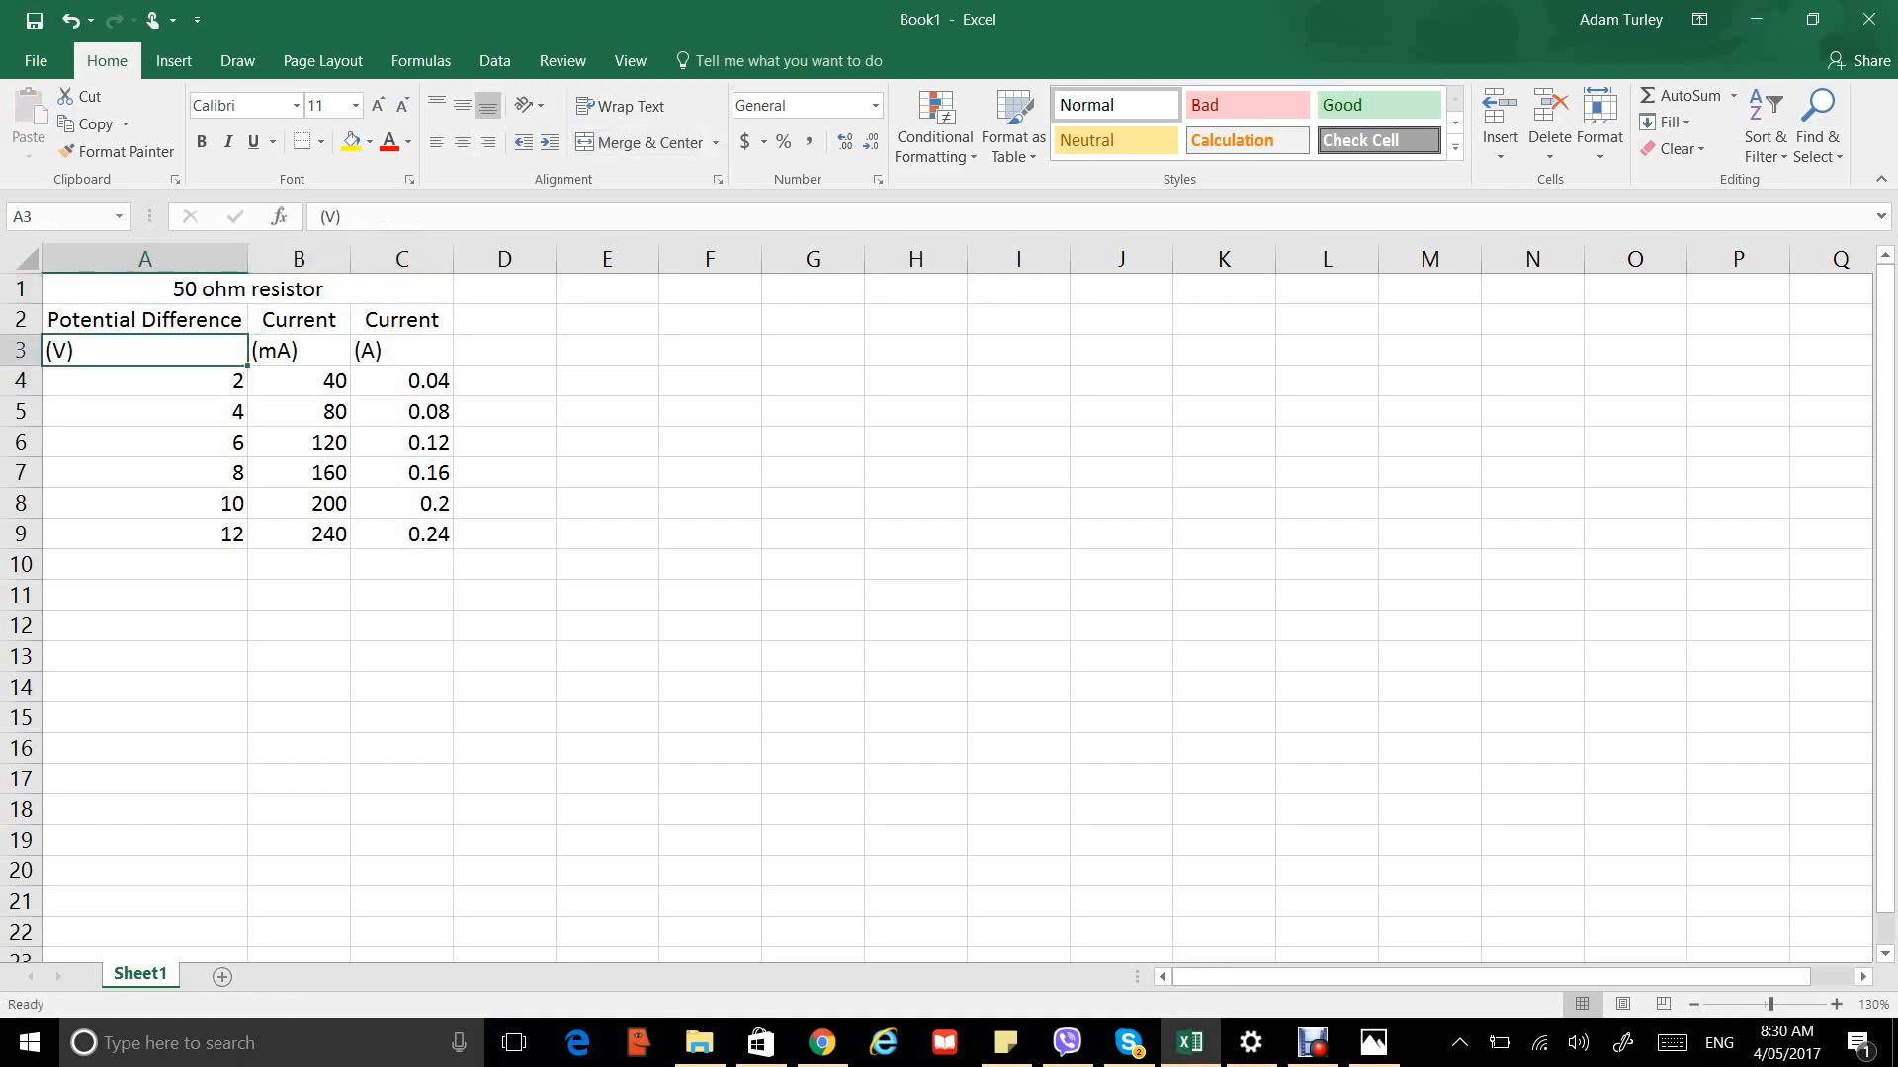
pyautogui.moveTo(144, 320); pyautogui.dragTo(401, 534)
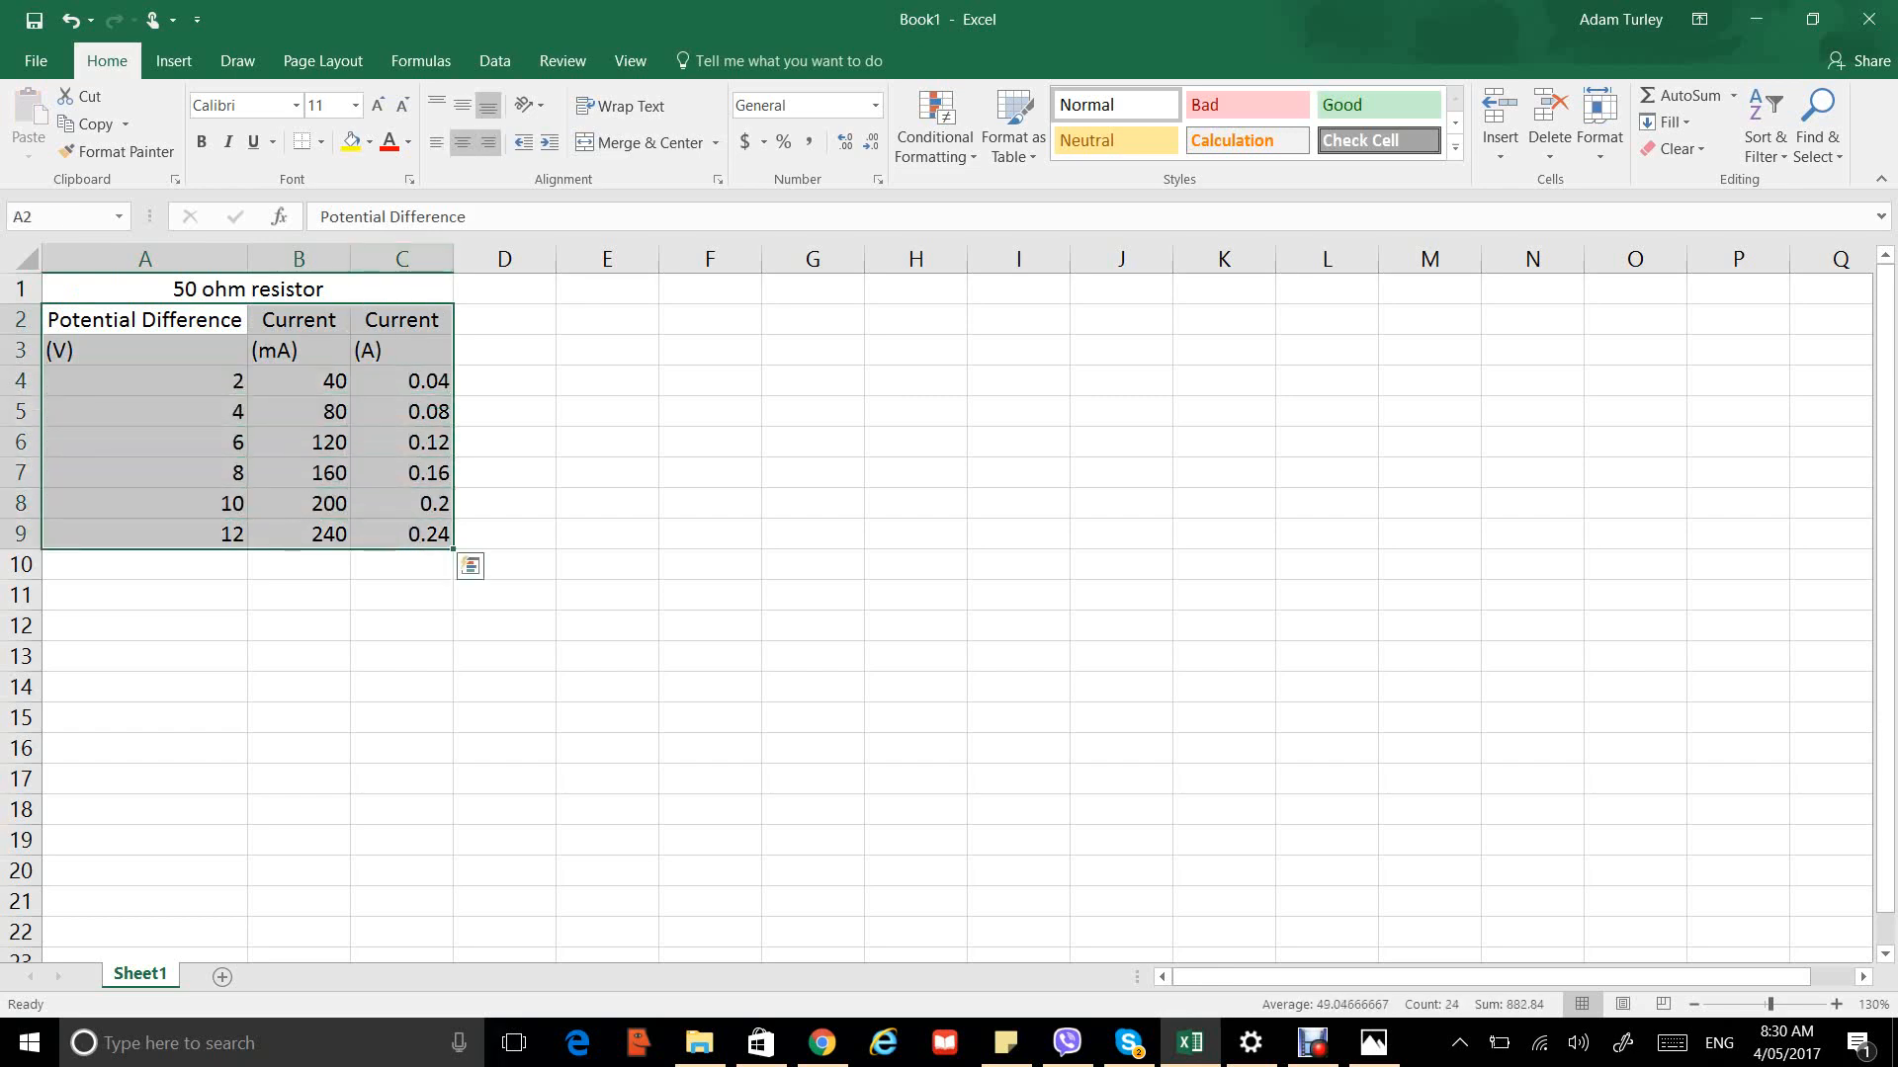
pyautogui.click(461, 142)
pyautogui.click(461, 142)
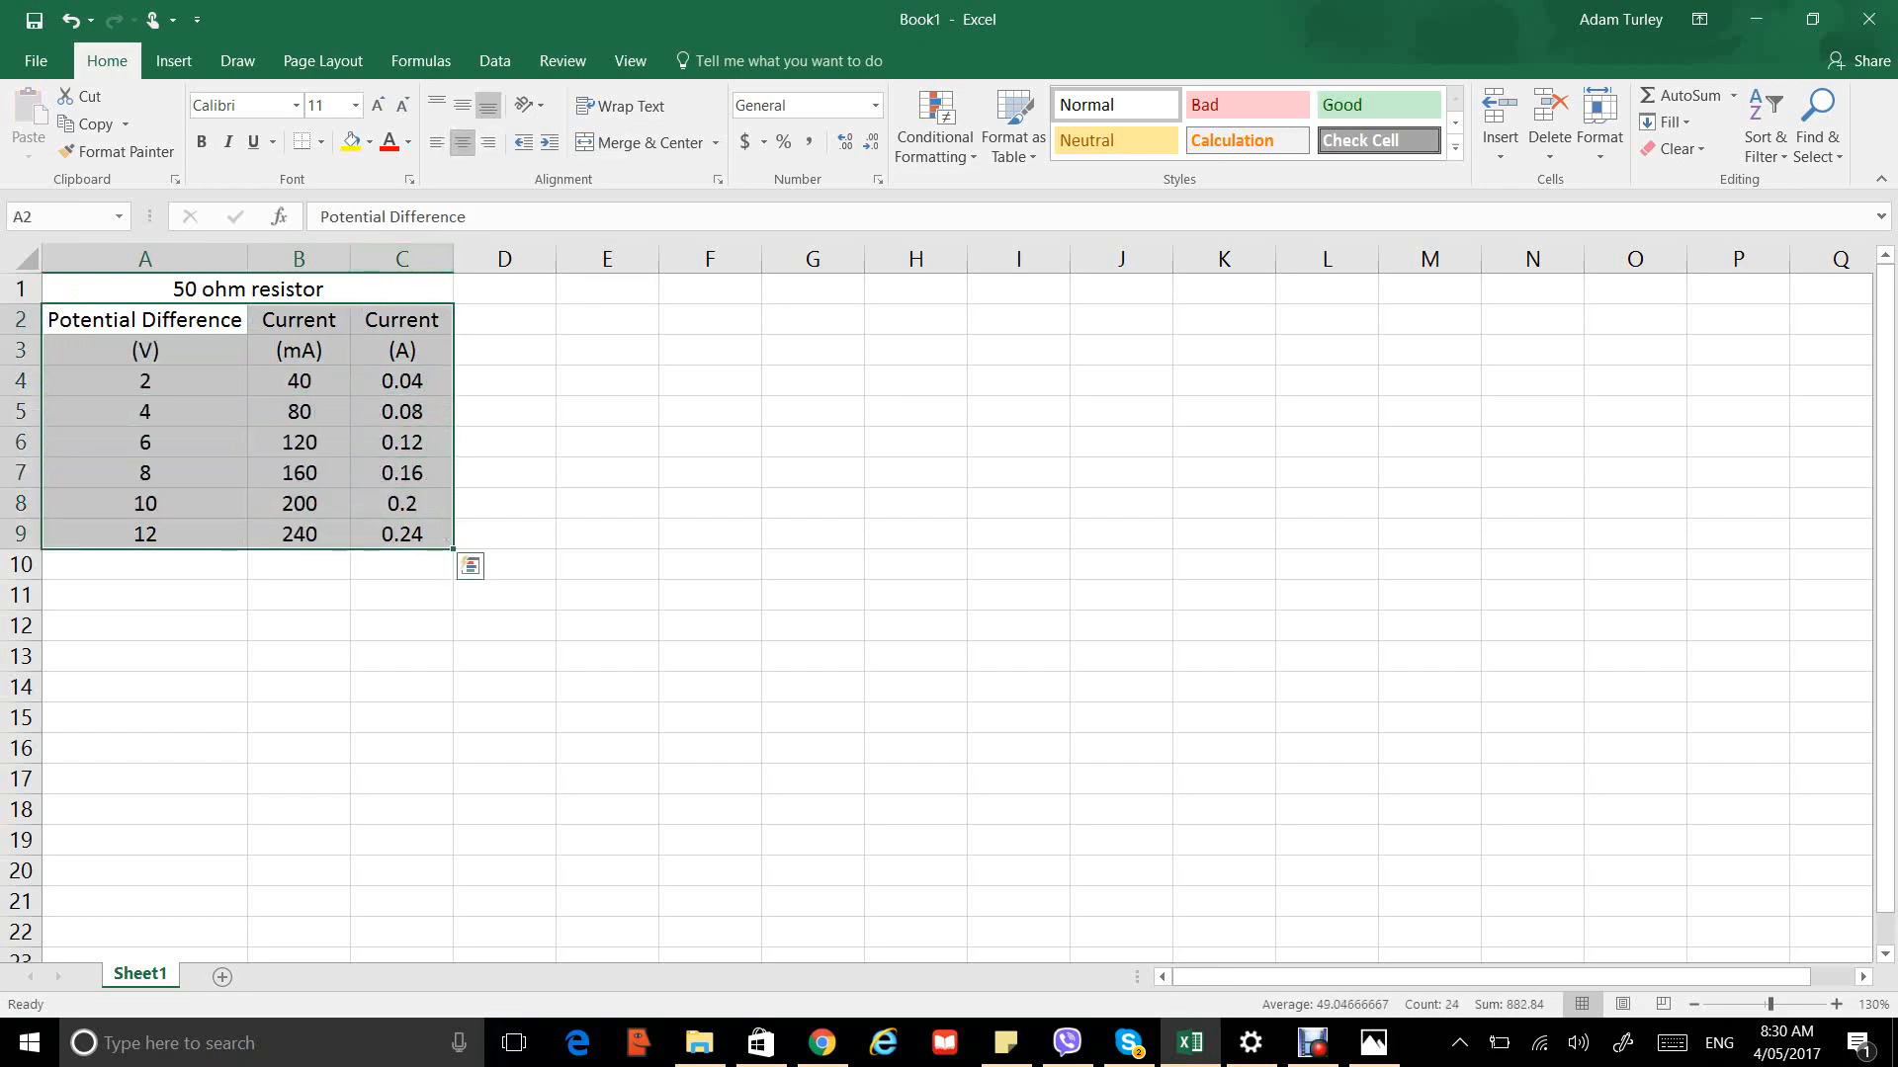
# Apply all borders to the whole table in A1:C9.
pyautogui.click(144, 411)
pyautogui.press('Up')
pyautogui.press('Up')
pyautogui.press('Up')
pyautogui.press('Up')
pyautogui.hotkey('shift', 'Down')
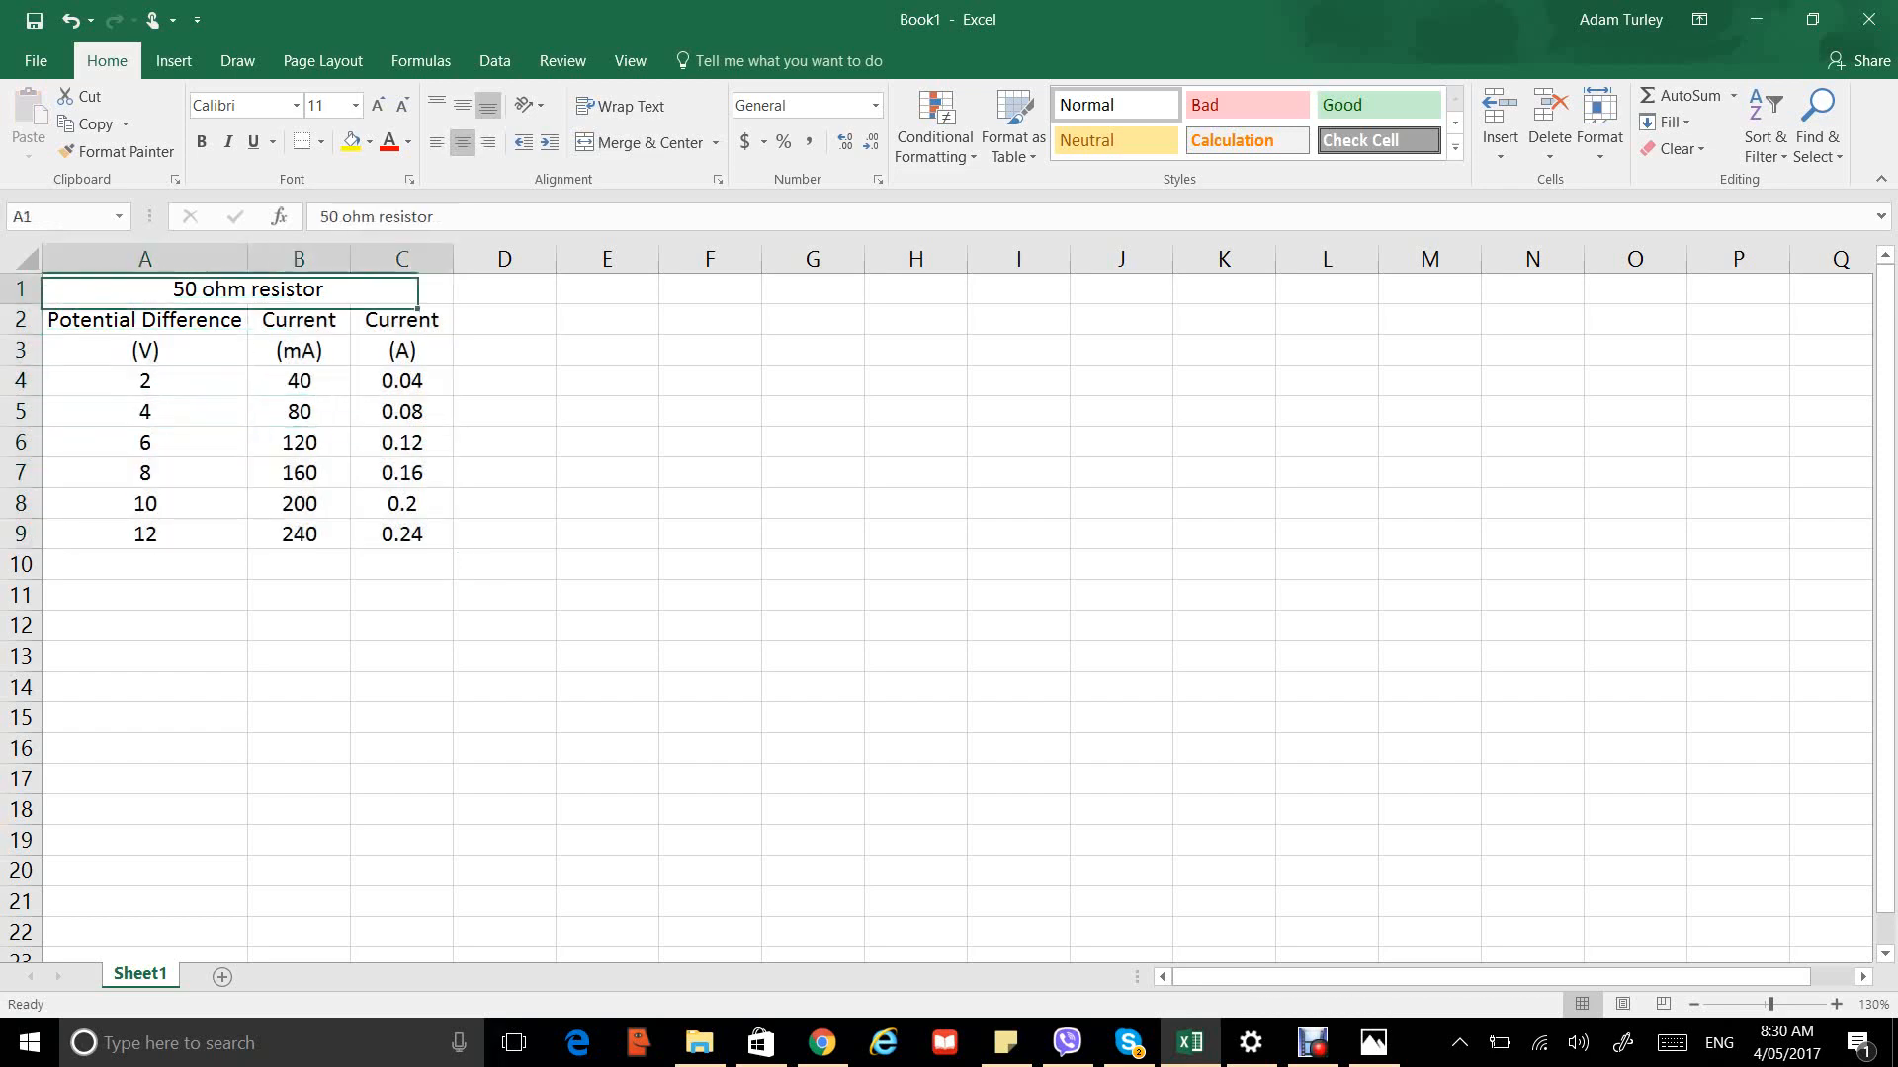
pyautogui.hotkey('shift', 'Right')
pyautogui.hotkey('shift', 'Left')
pyautogui.hotkey('shift', 'Down')
pyautogui.hotkey('shift', 'Down')
pyautogui.hotkey('shift', 'Down')
pyautogui.hotkey('shift', 'Down')
pyautogui.hotkey('shift', 'Down')
pyautogui.hotkey('shift', 'Down')
pyautogui.hotkey('shift', 'Down')
pyautogui.hotkey('shift', 'Down')
pyautogui.hotkey('shift', 'Down')
pyautogui.hotkey('shift', 'Up')
pyautogui.hotkey('shift', 'Up')
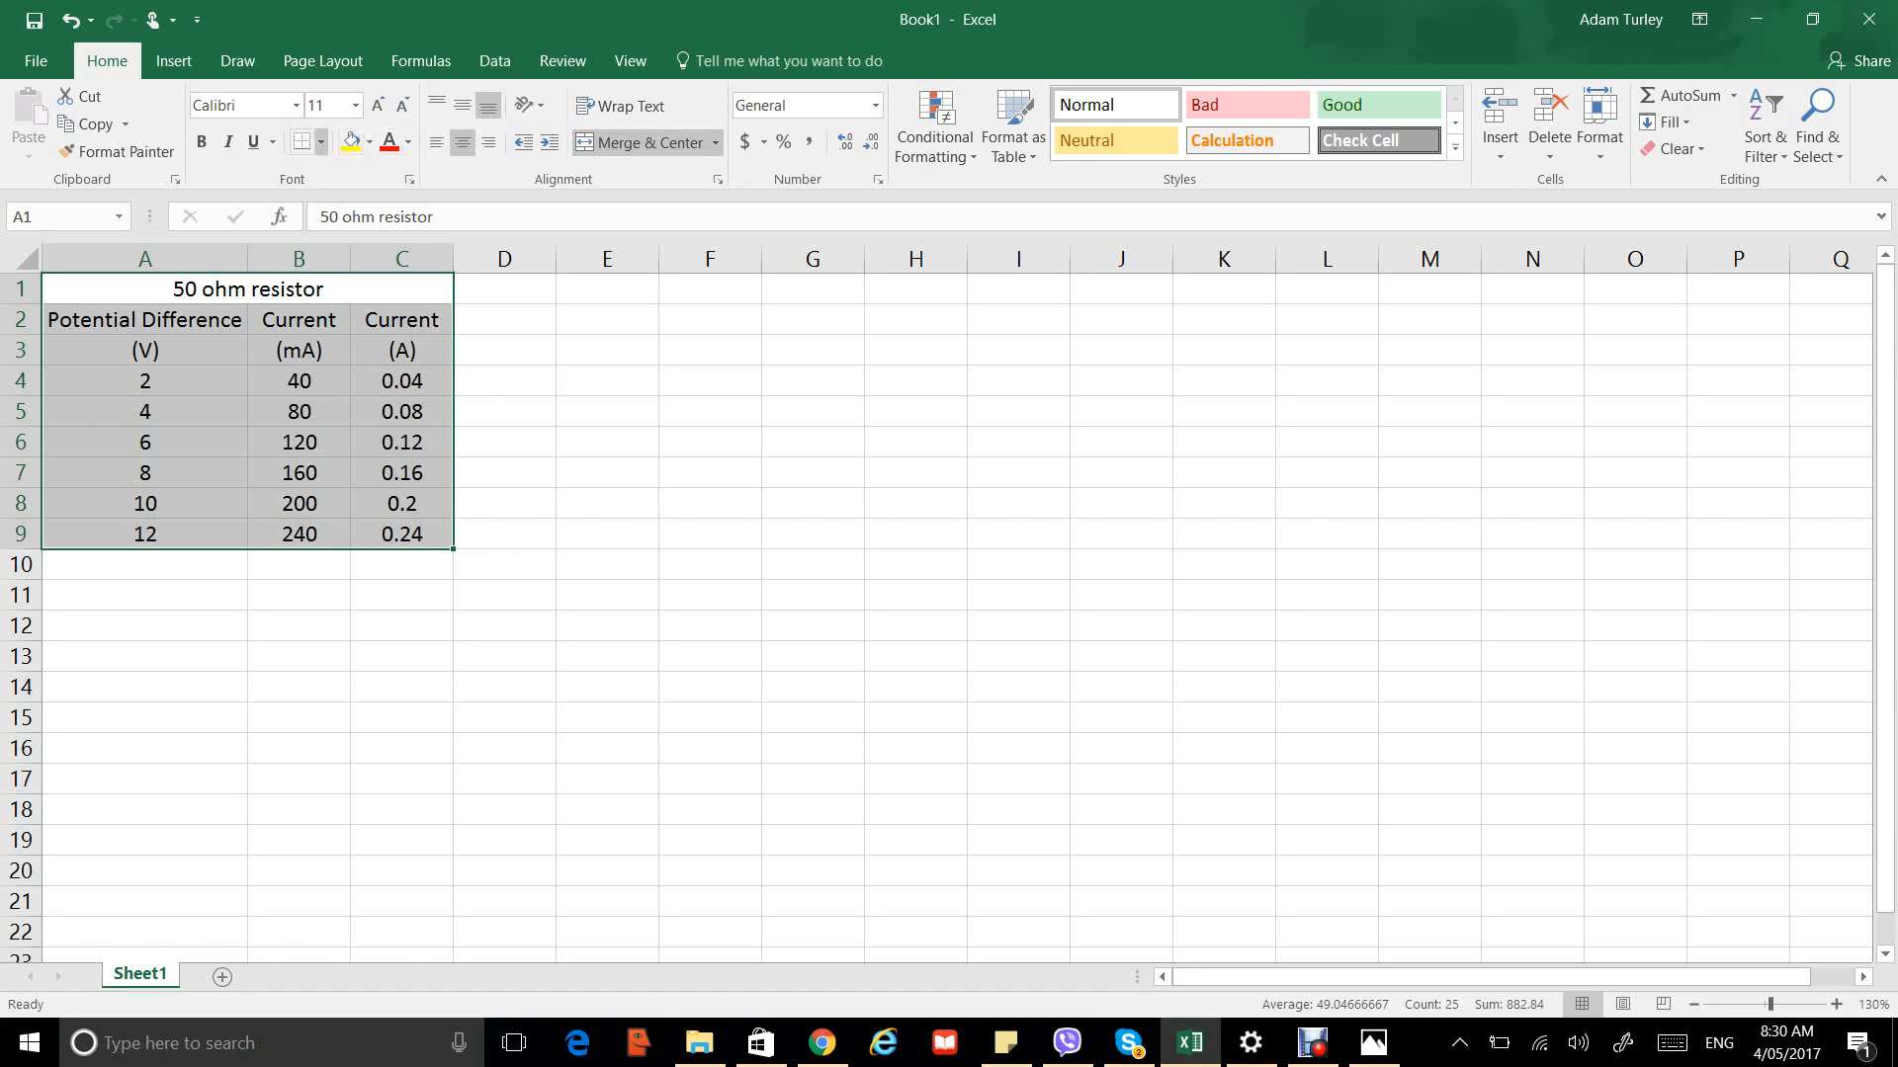
pyautogui.click(321, 143)
pyautogui.press('Down')
pyautogui.press('Down')
pyautogui.press('Return')
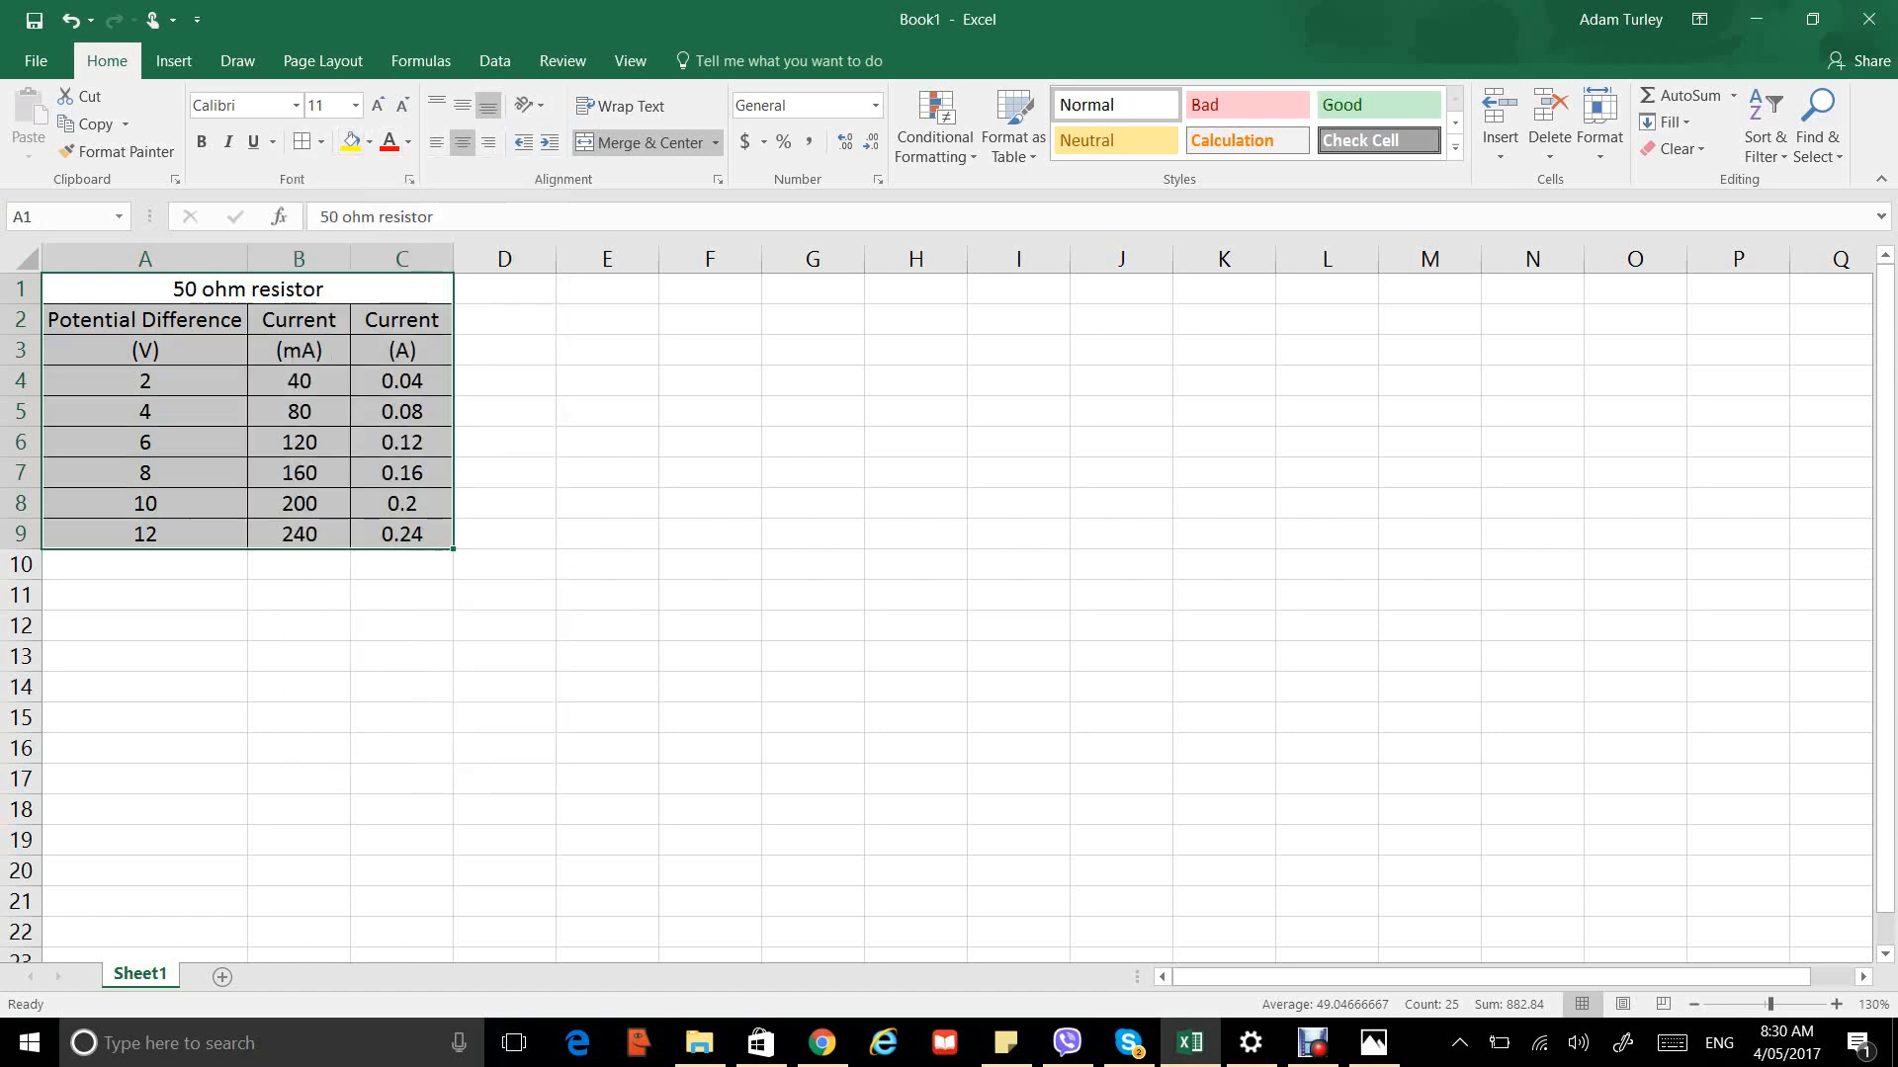
# Make the title, headings and unit labels in A1:C3 bold.
pyautogui.click(299, 381)
pyautogui.press('Right')
pyautogui.press('Right')
pyautogui.press('Left')
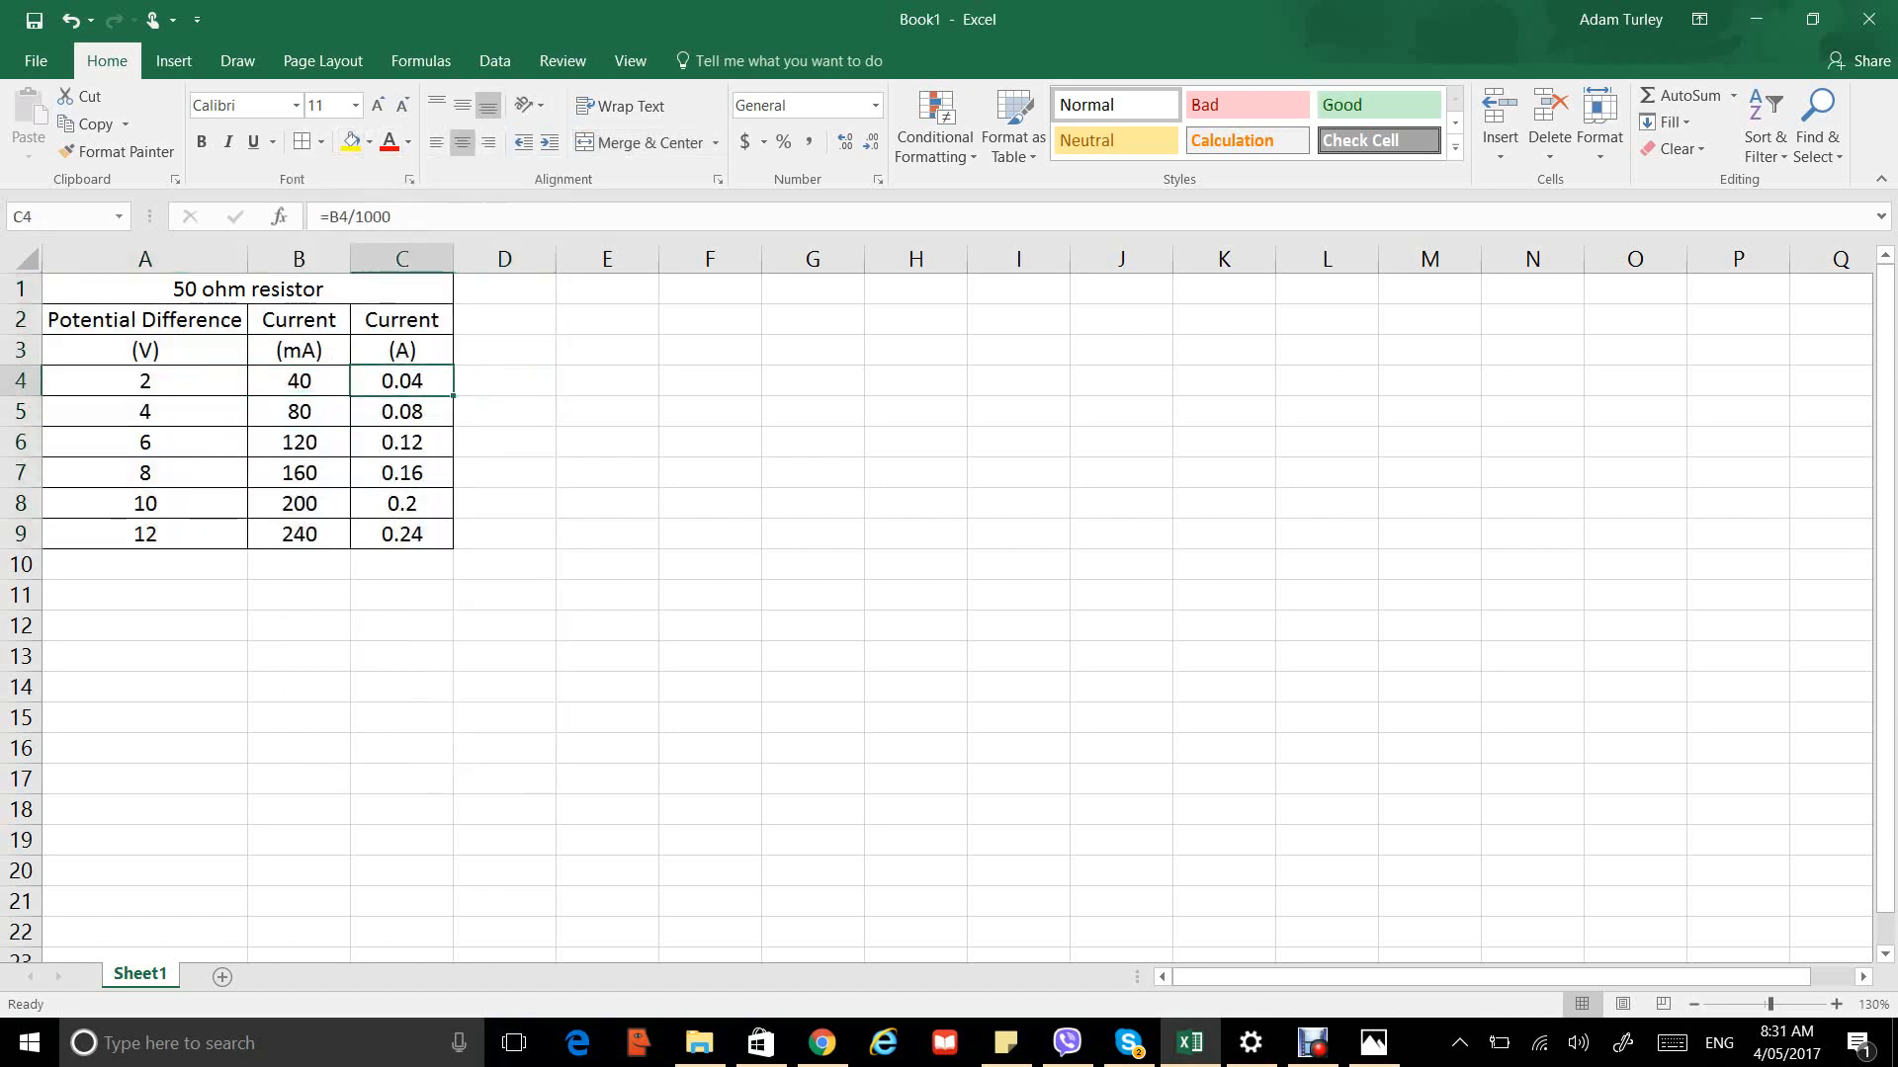
pyautogui.press('Up')
pyautogui.hotkey('shift', 'Up')
pyautogui.hotkey('shift', 'Up')
pyautogui.hotkey('shift', 'Left')
pyautogui.hotkey('shift', 'Left')
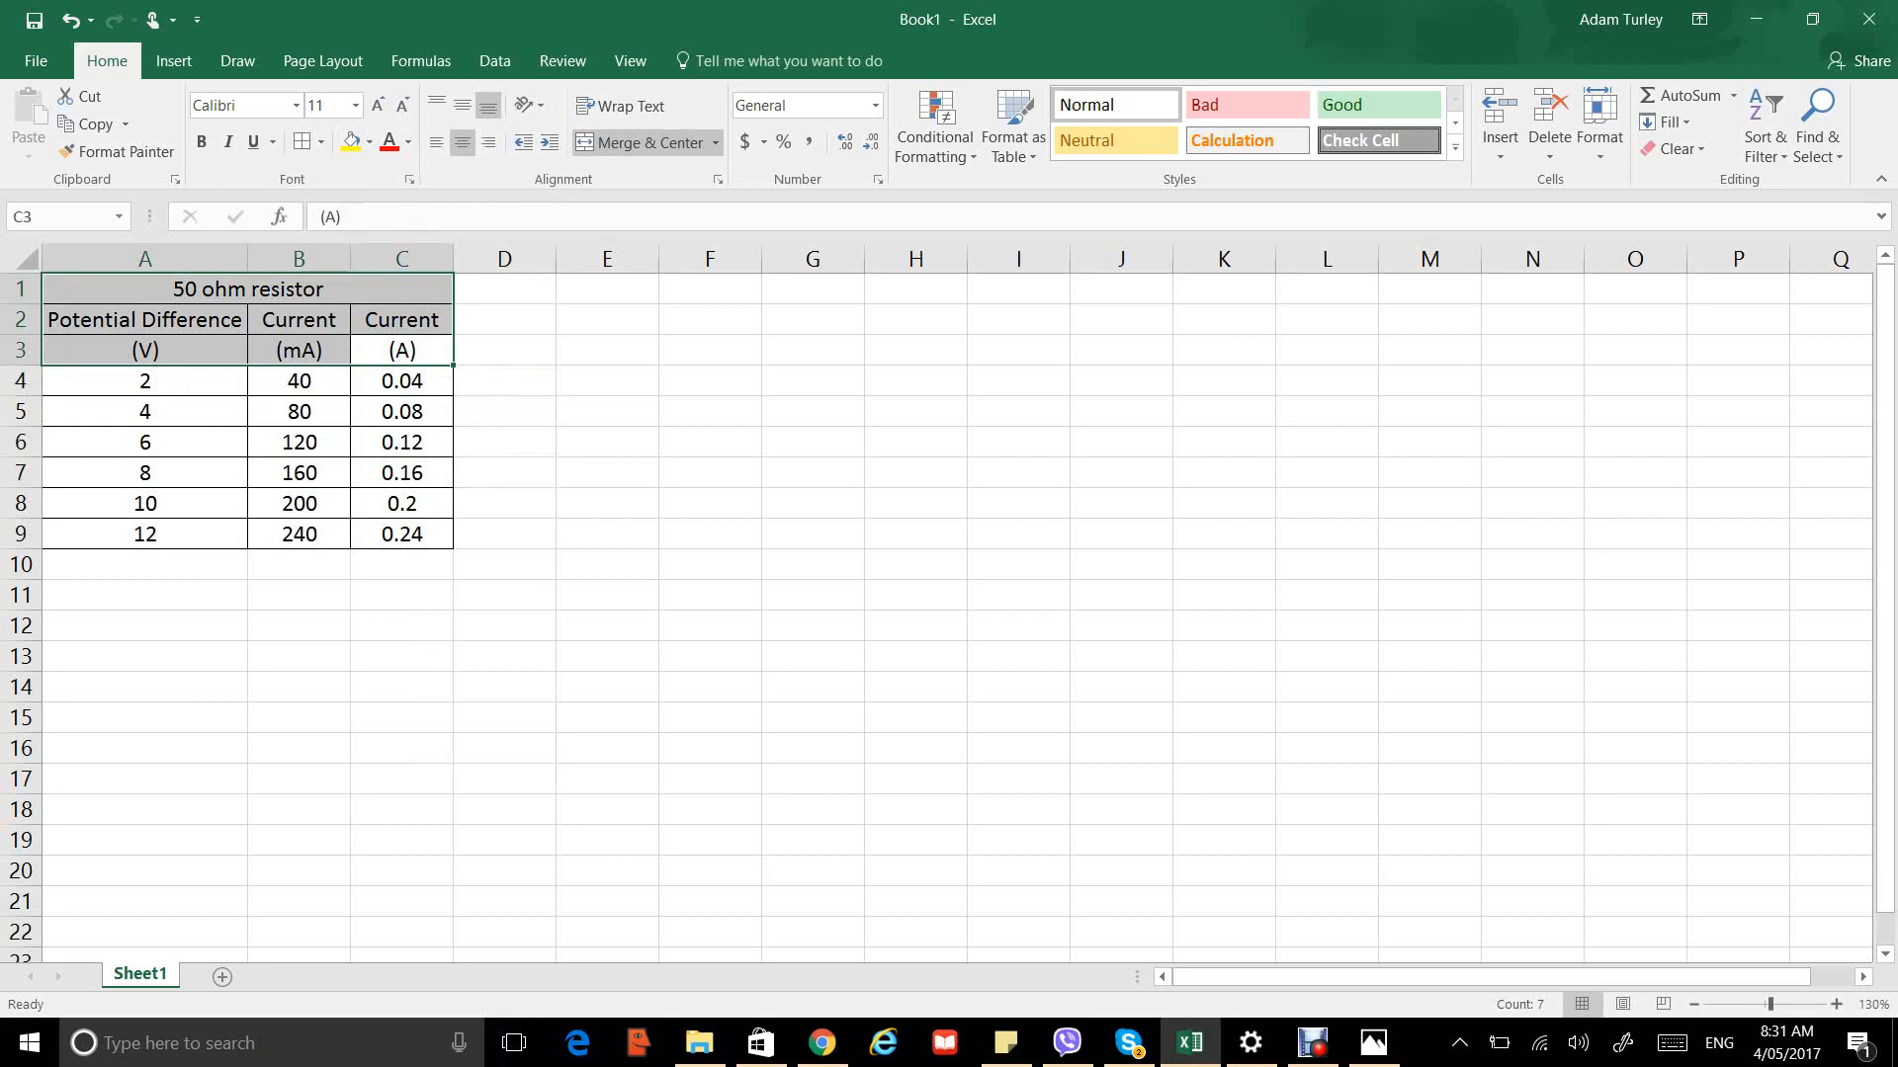
pyautogui.hotkey('ctrl', 'b')
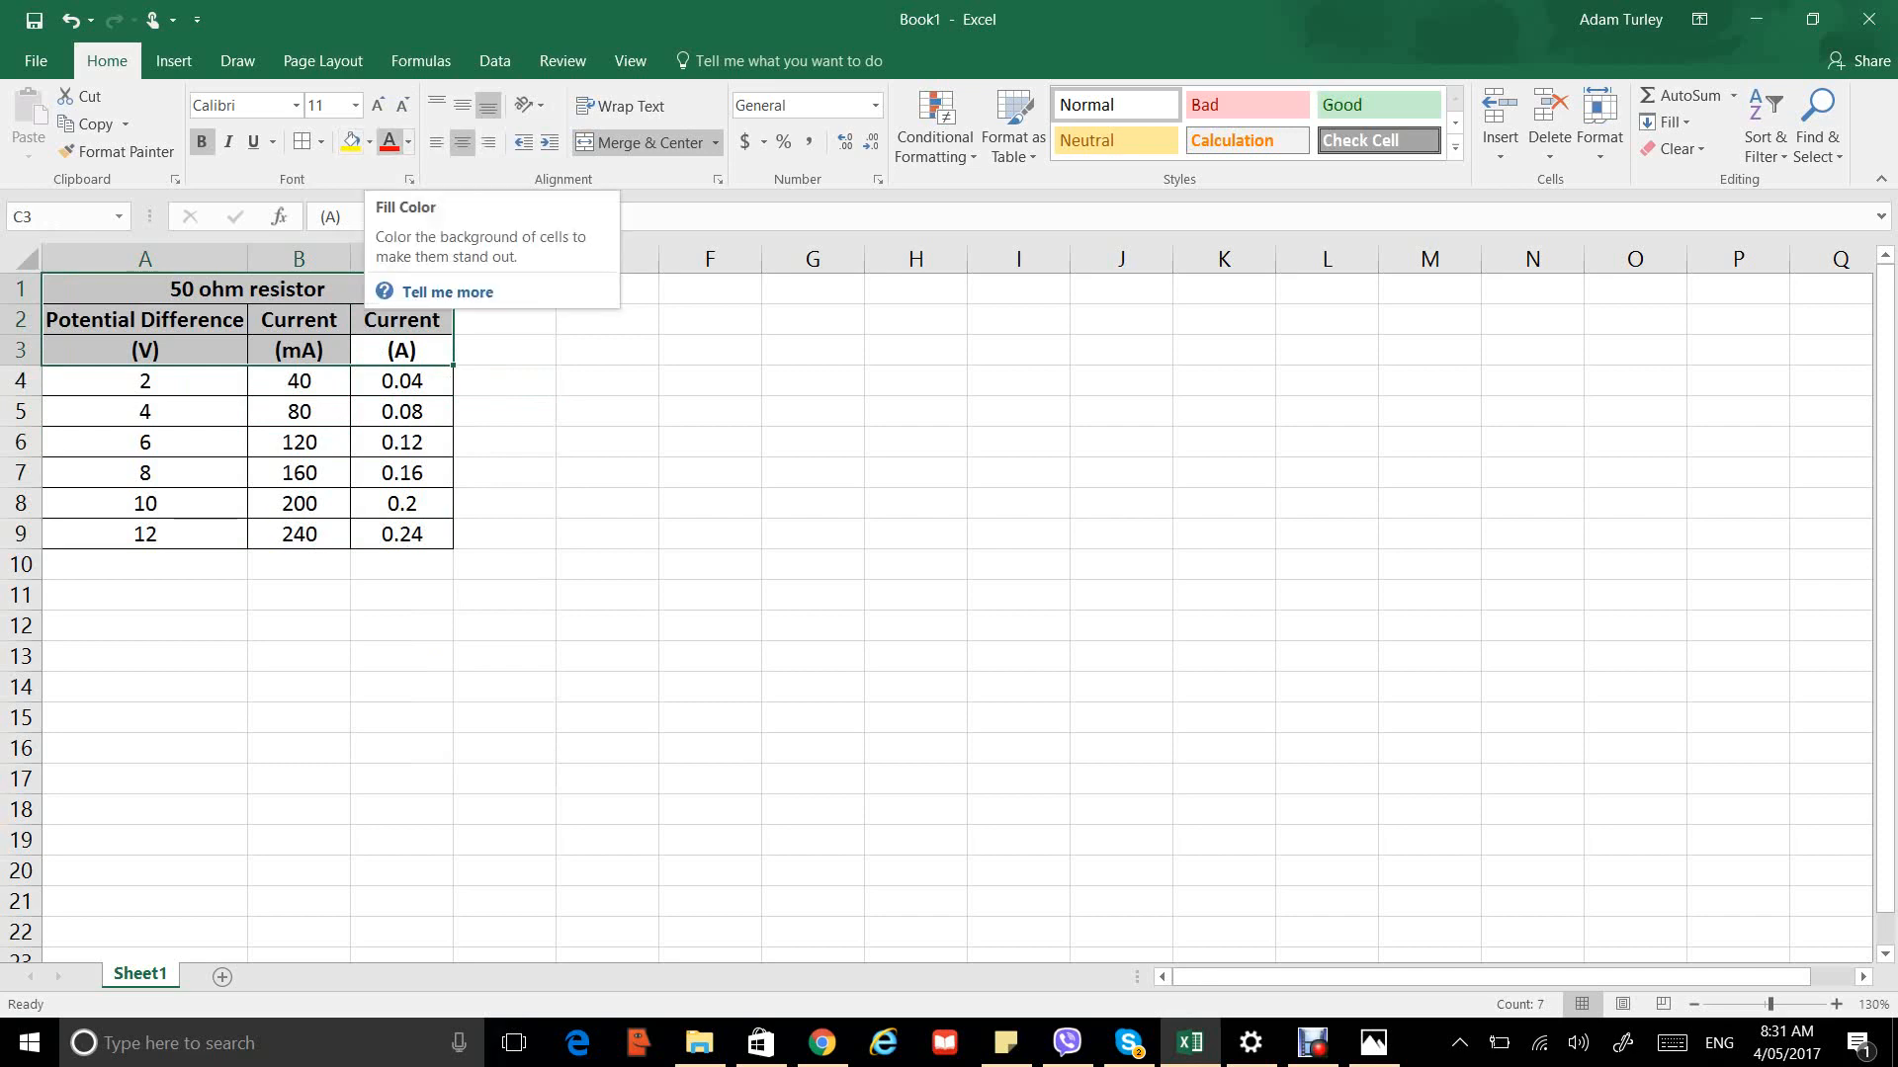
# Fill the header cells A1:C3 with a grey theme colour.
pyautogui.click(408, 142)
pyautogui.click(408, 222)
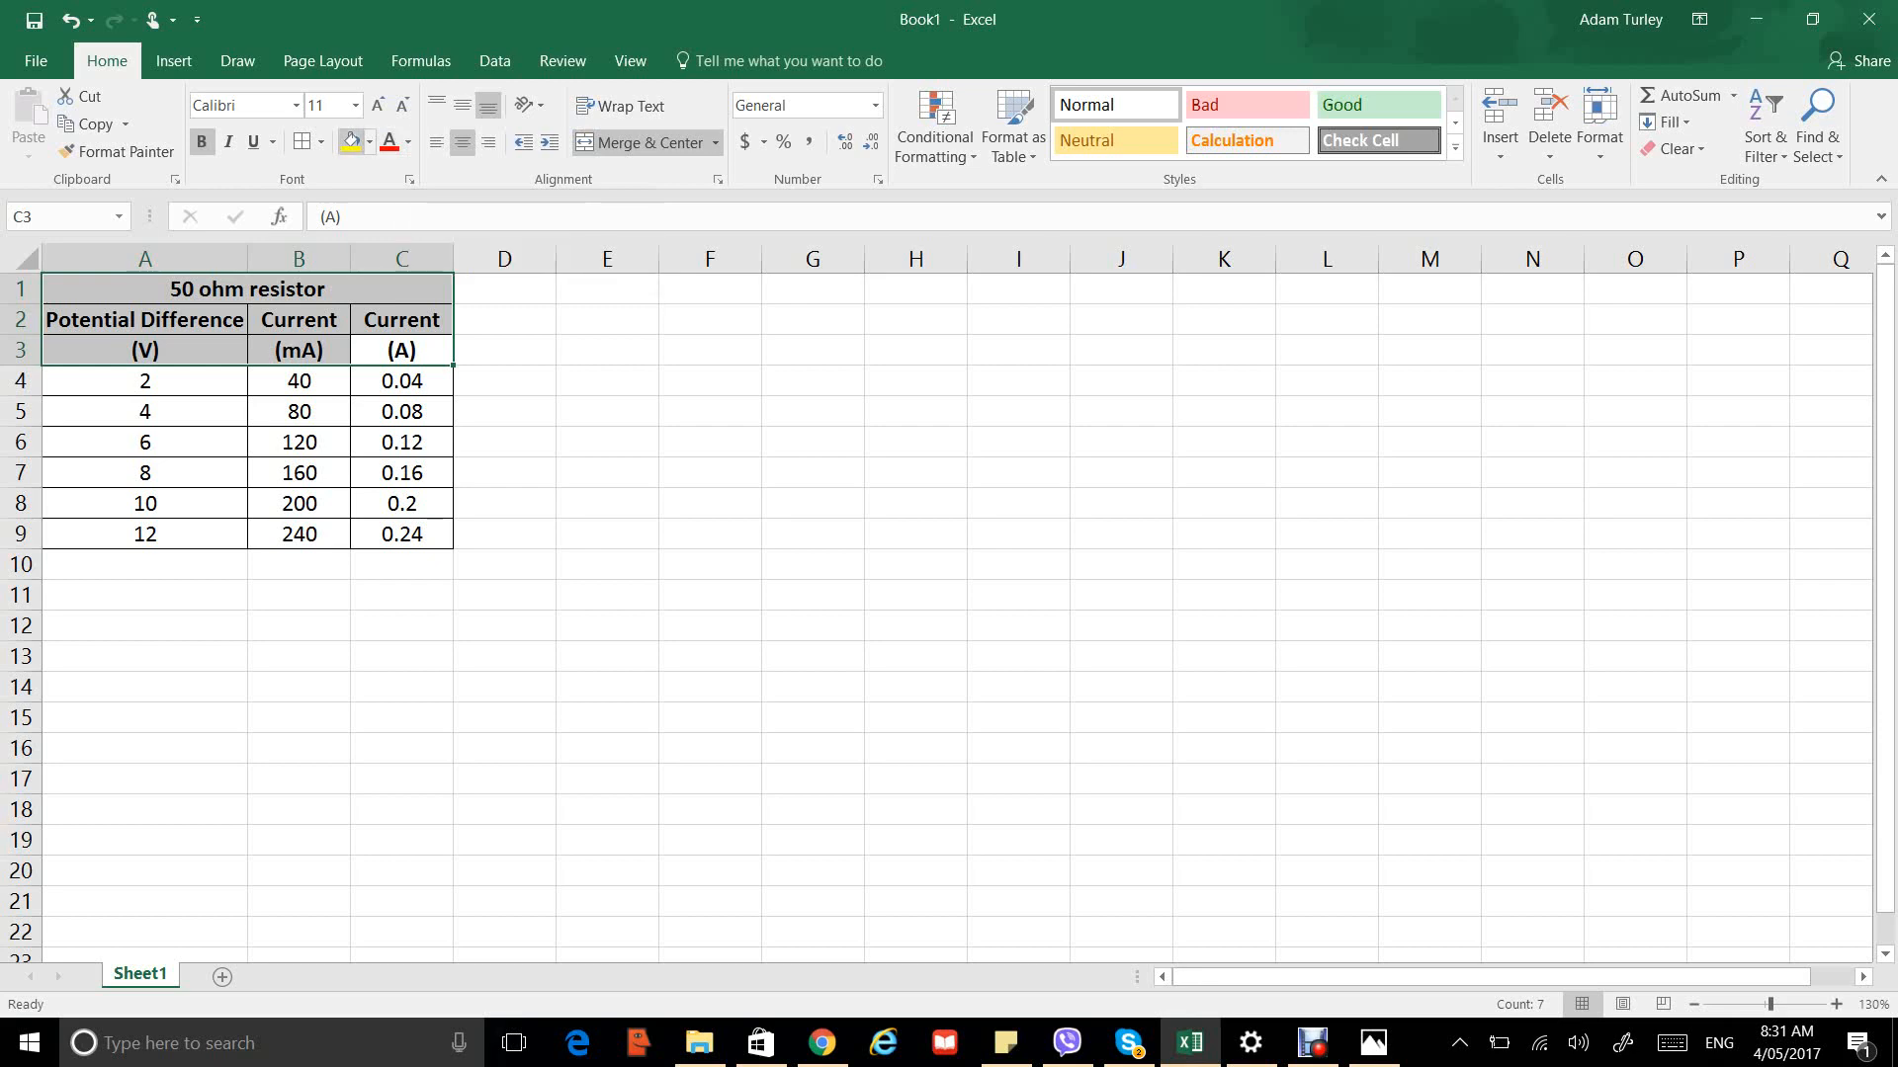
pyautogui.click(369, 142)
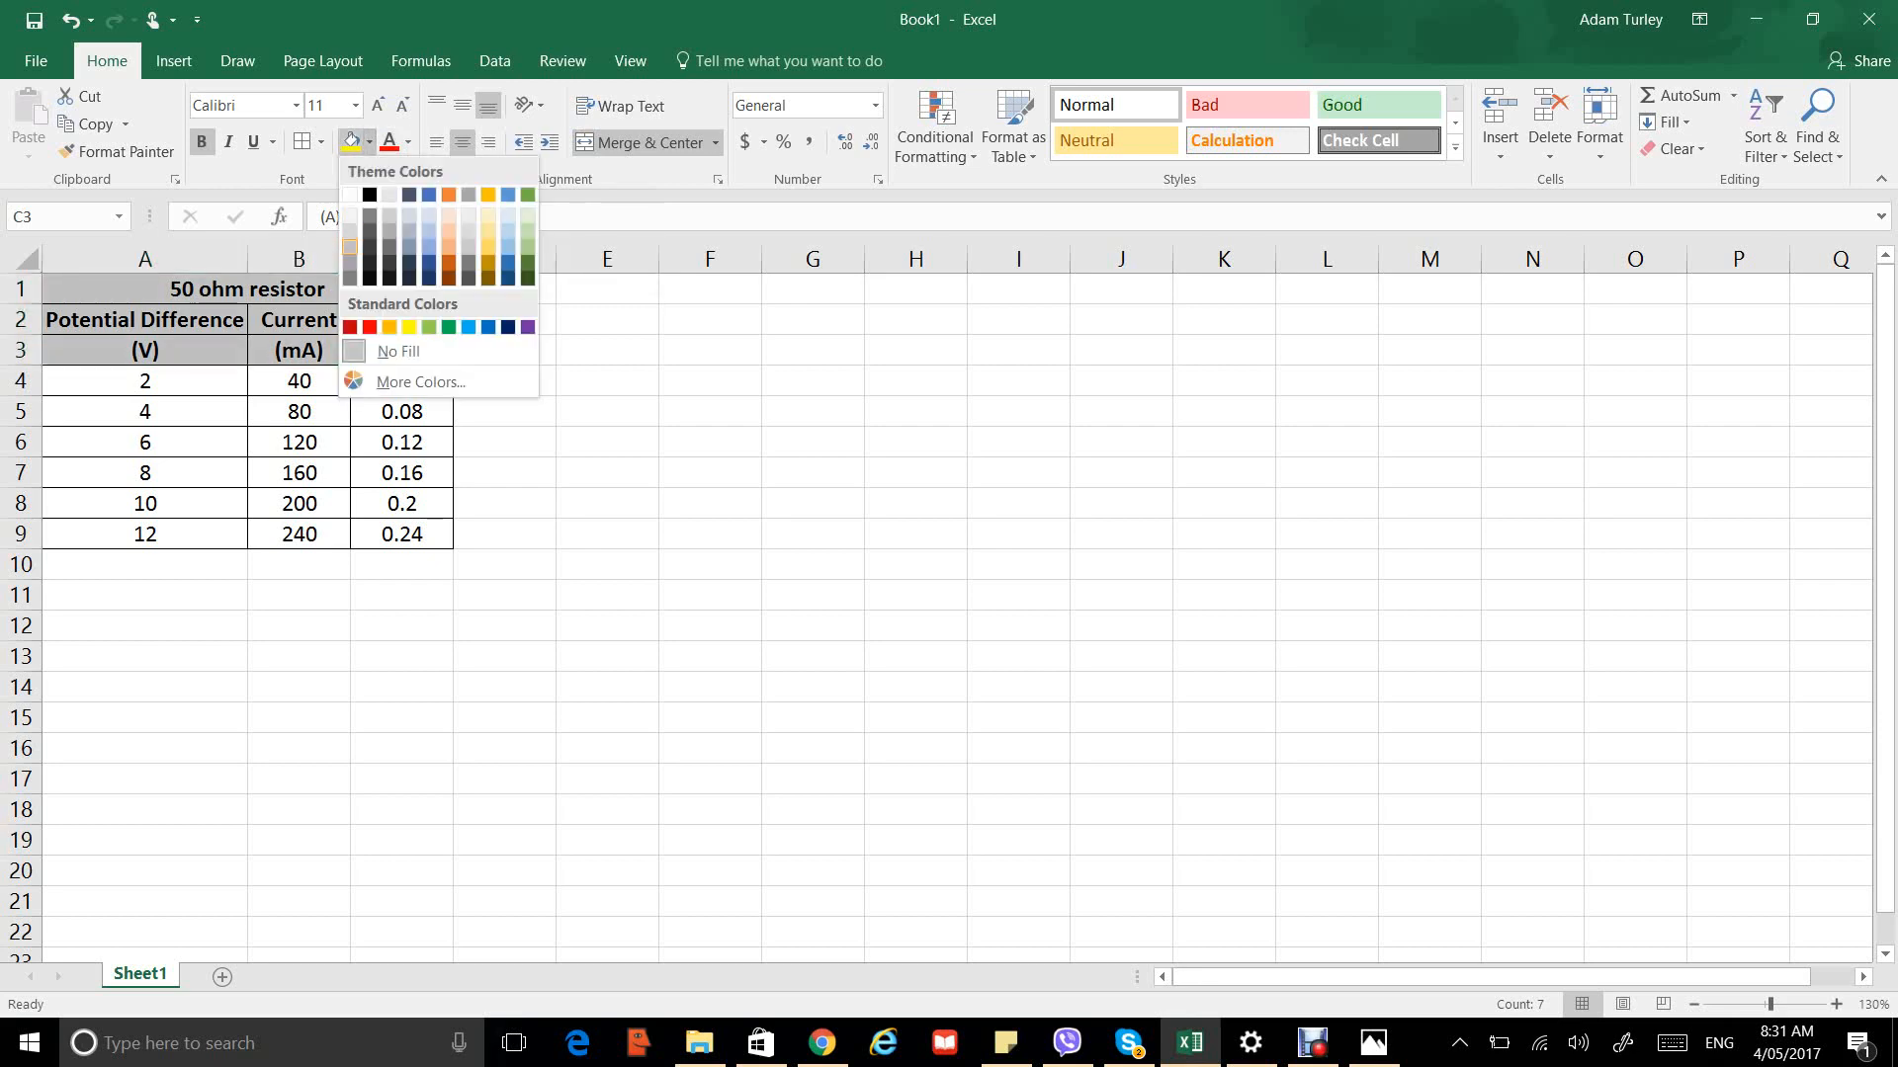
pyautogui.click(350, 246)
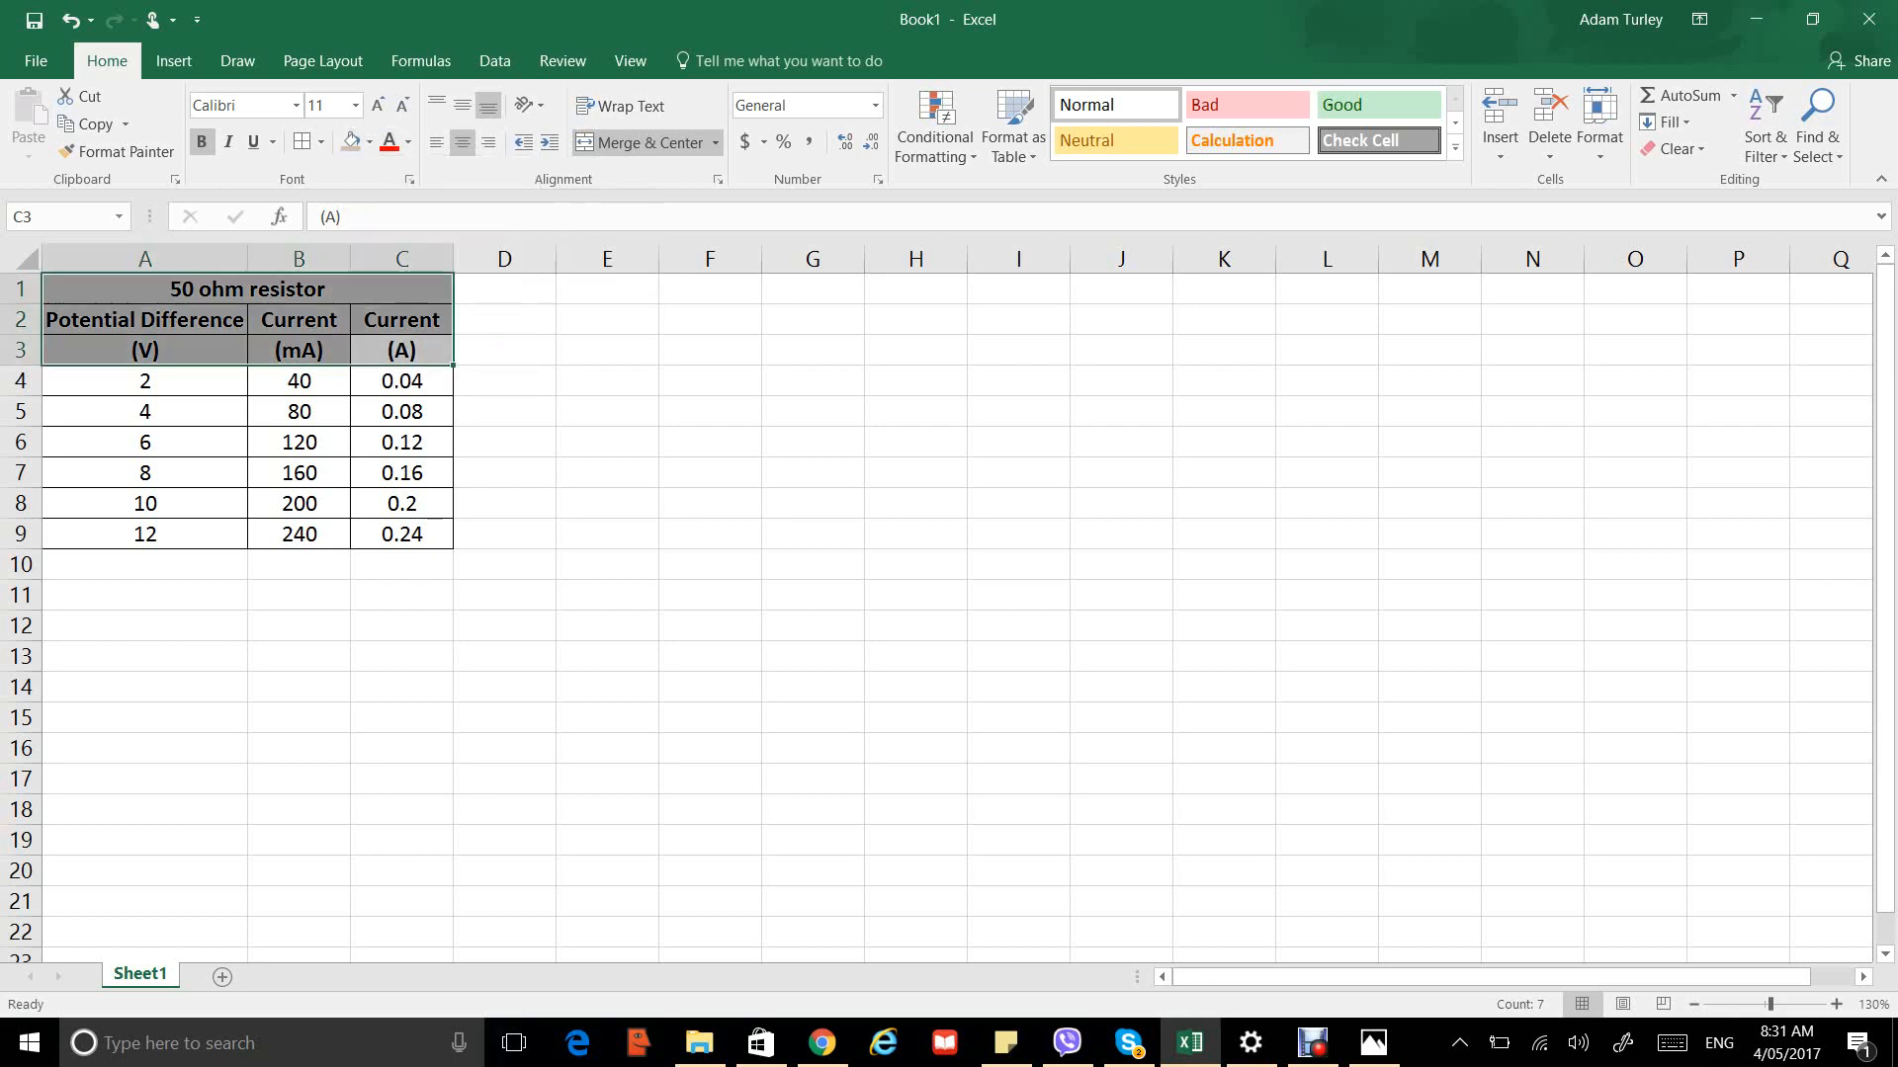
pyautogui.click(402, 442)
pyautogui.press('Left')
pyautogui.press('Left')
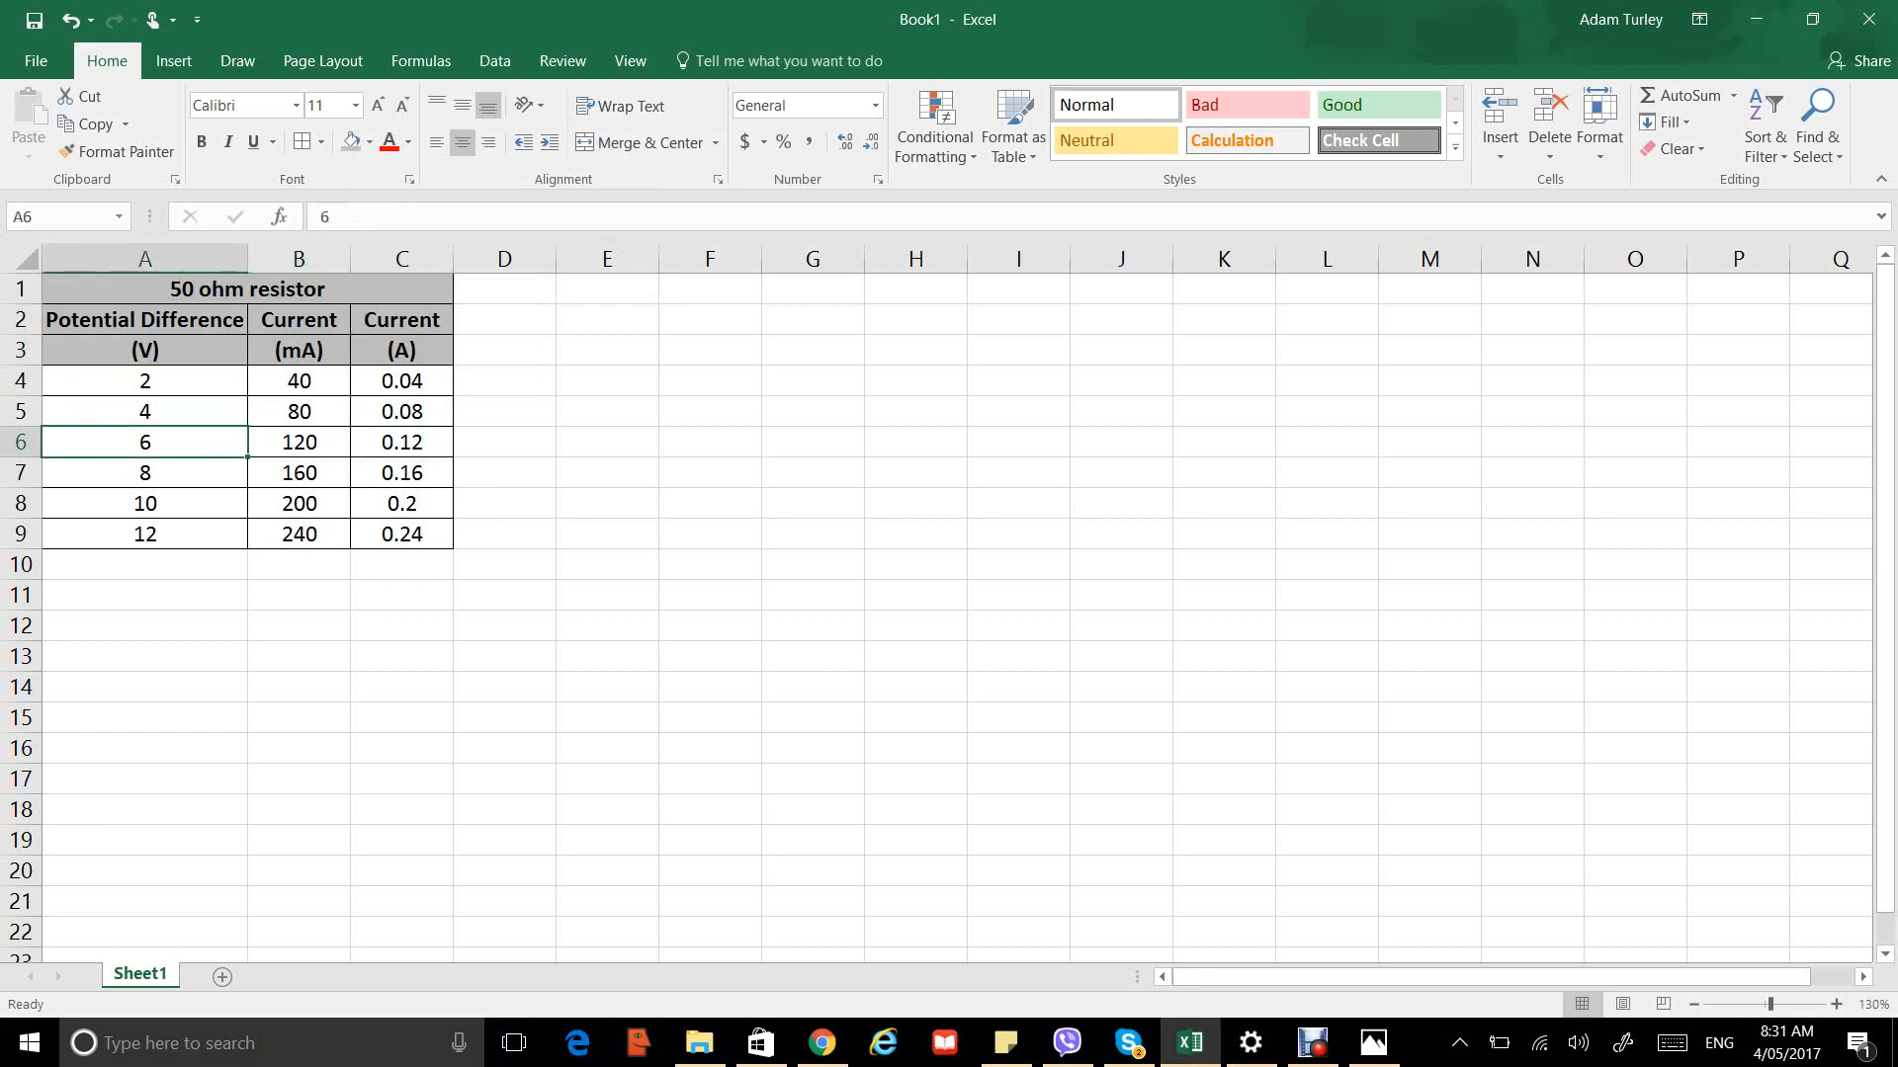
# Copy the complete resistor table in A1:C9, including its title and headings.
pyautogui.press('Up')
pyautogui.press('Up')
pyautogui.press('Up')
pyautogui.press('Up')
pyautogui.press('Up')
pyautogui.moveTo(197, 289); pyautogui.dragTo(402, 534)
pyautogui.hotkey('ctrl', 'c')
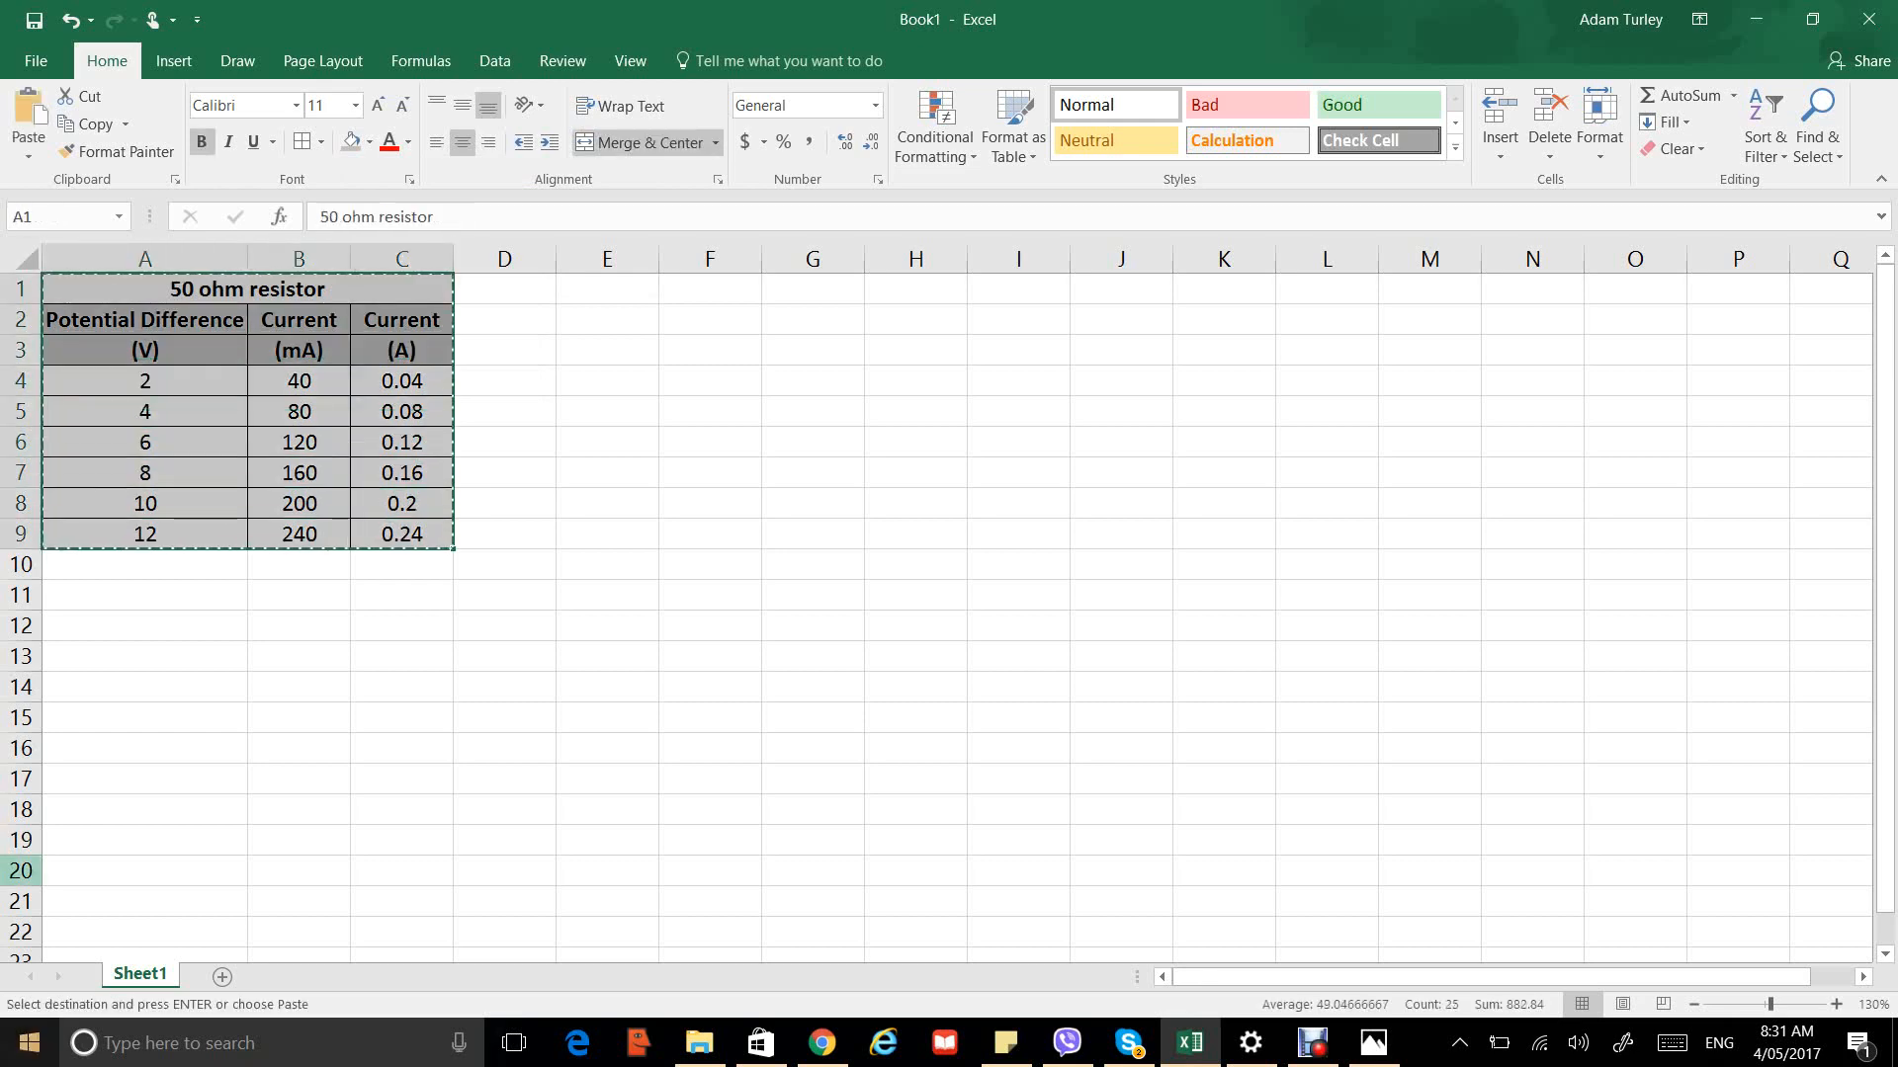
# Find and launch Word 2016.
pyautogui.press('super')
pyautogui.write('word')
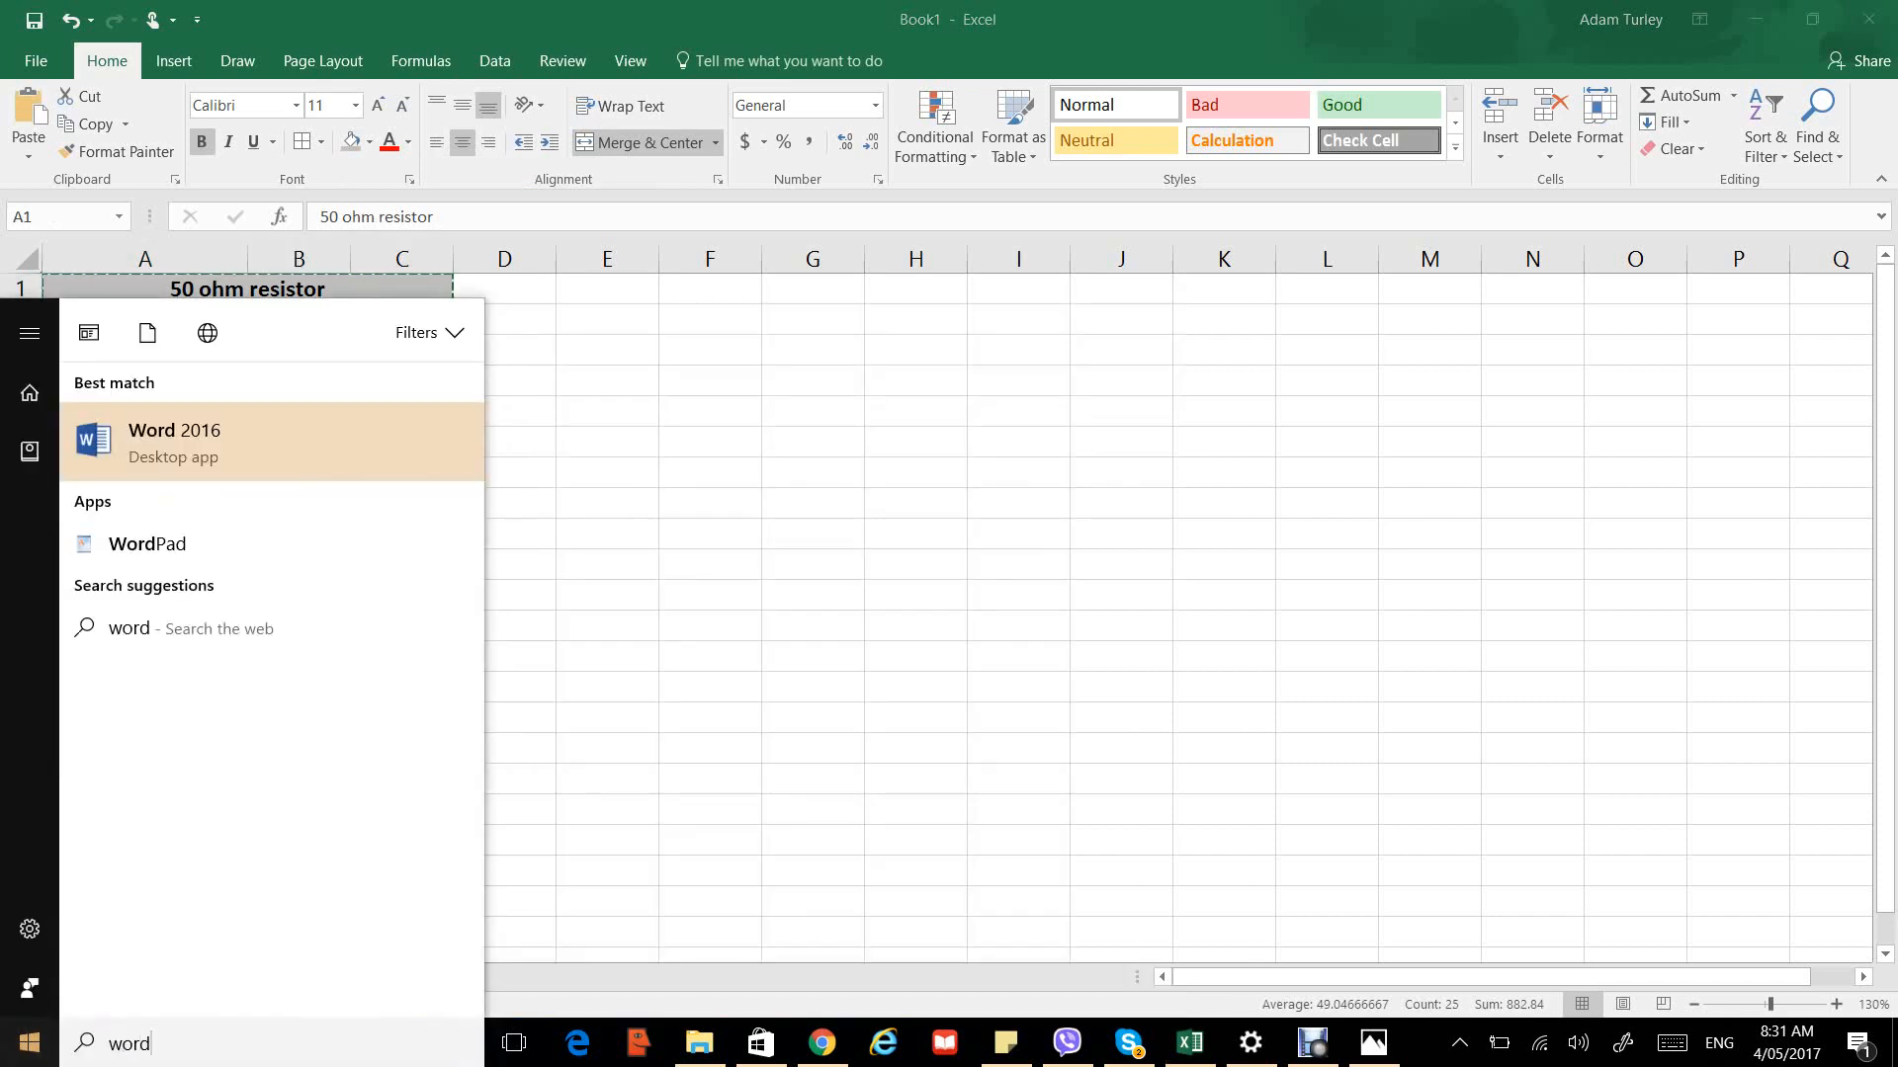
pyautogui.press('Return')
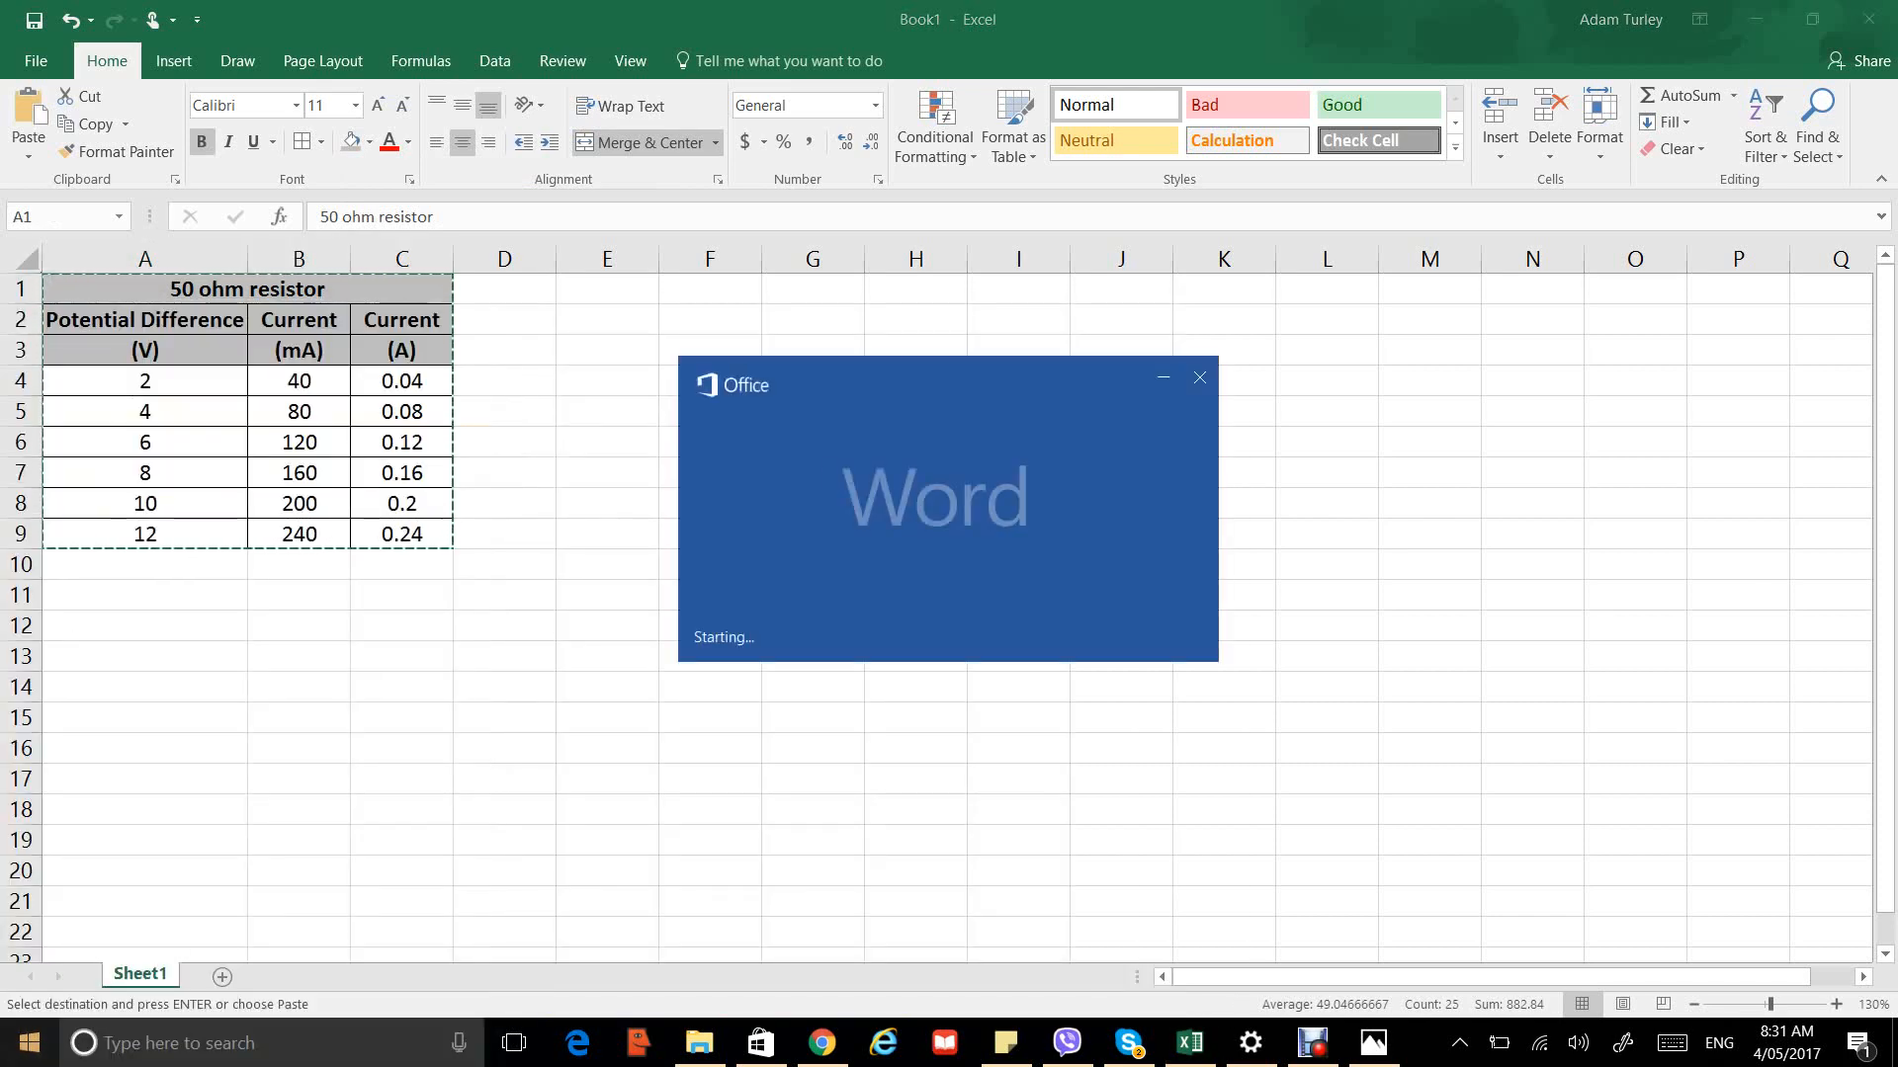
# Switch to Word, create a blank document and paste the copied resistor table into it.
pyautogui.hotkey('alt', 'Tab')
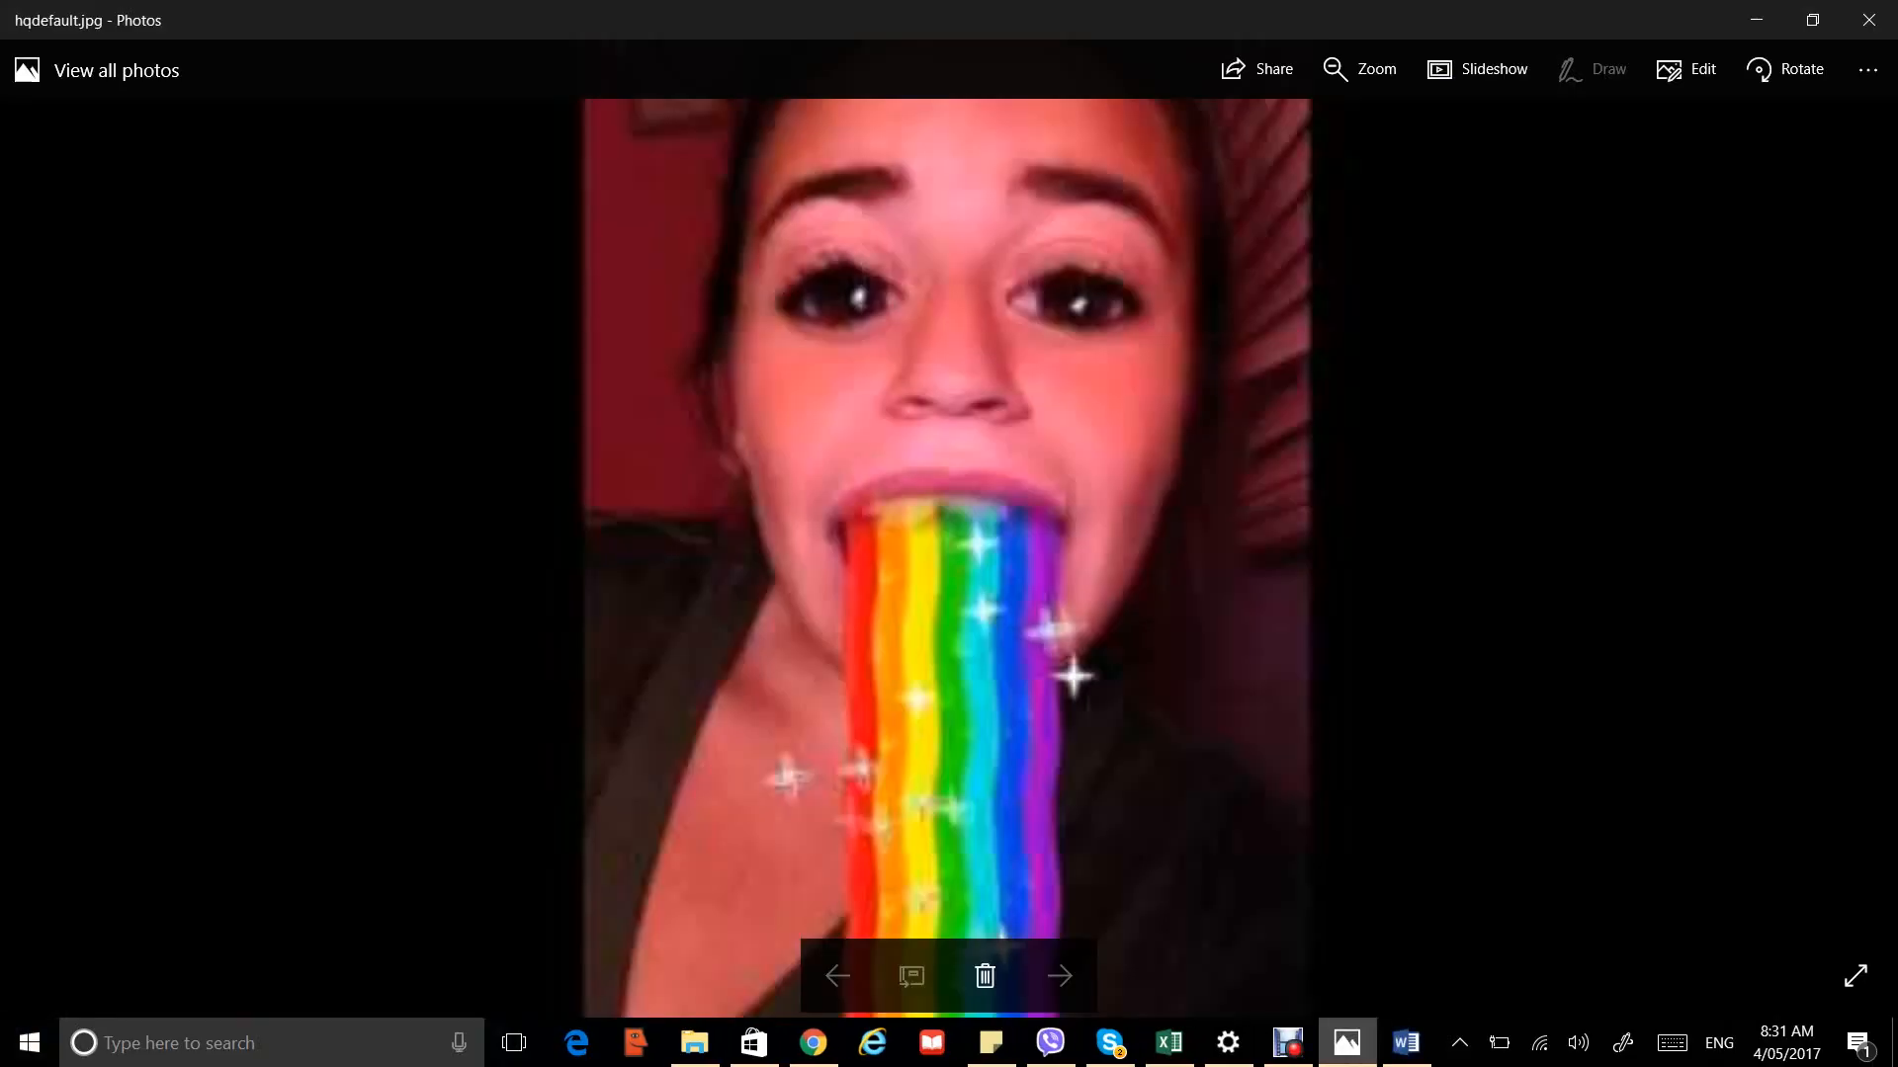
pyautogui.hotkey('alt', 'Tab')
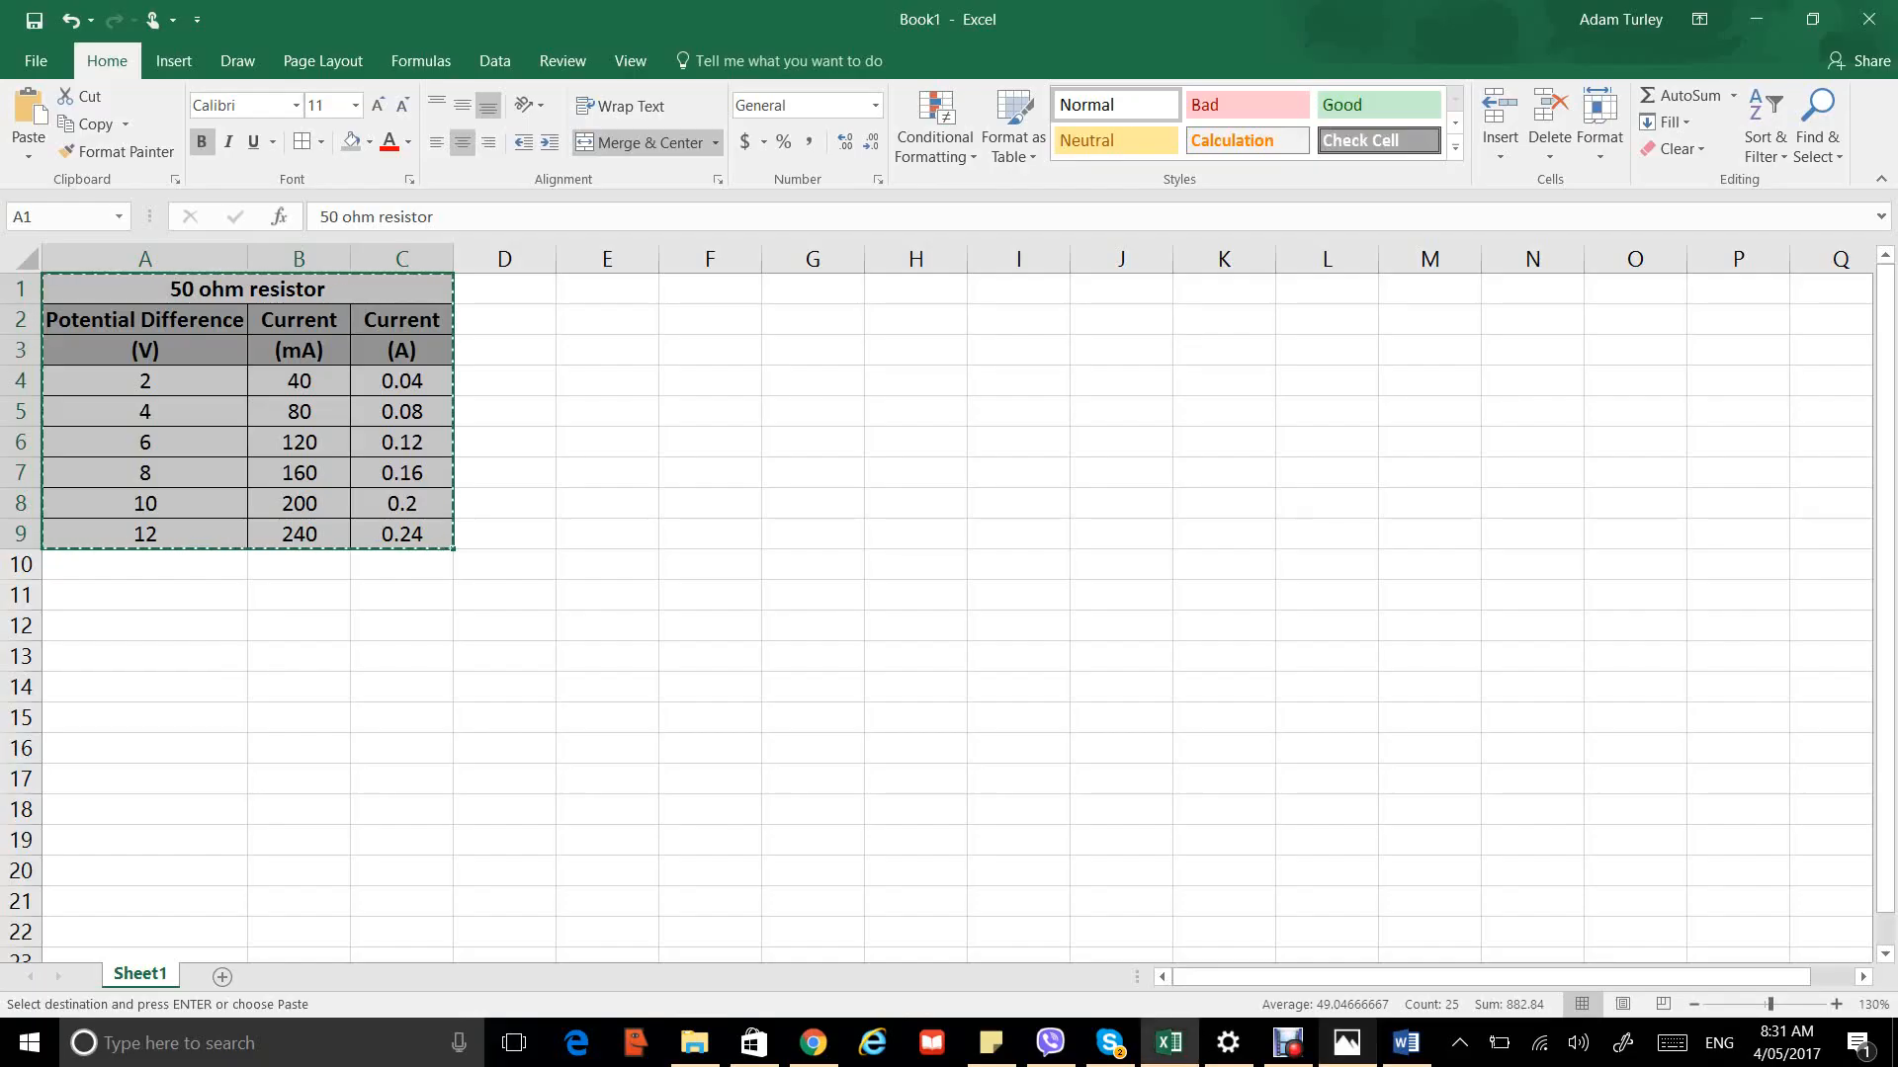
pyautogui.hotkey('alt', 'Tab')
pyautogui.hotkey('alt', 'Tab')
pyautogui.hotkey('alt', 'Tab')
pyautogui.hotkey('alt', 'Tab')
pyautogui.hotkey('alt', 'Tab')
pyautogui.hotkey('alt', 'Tab')
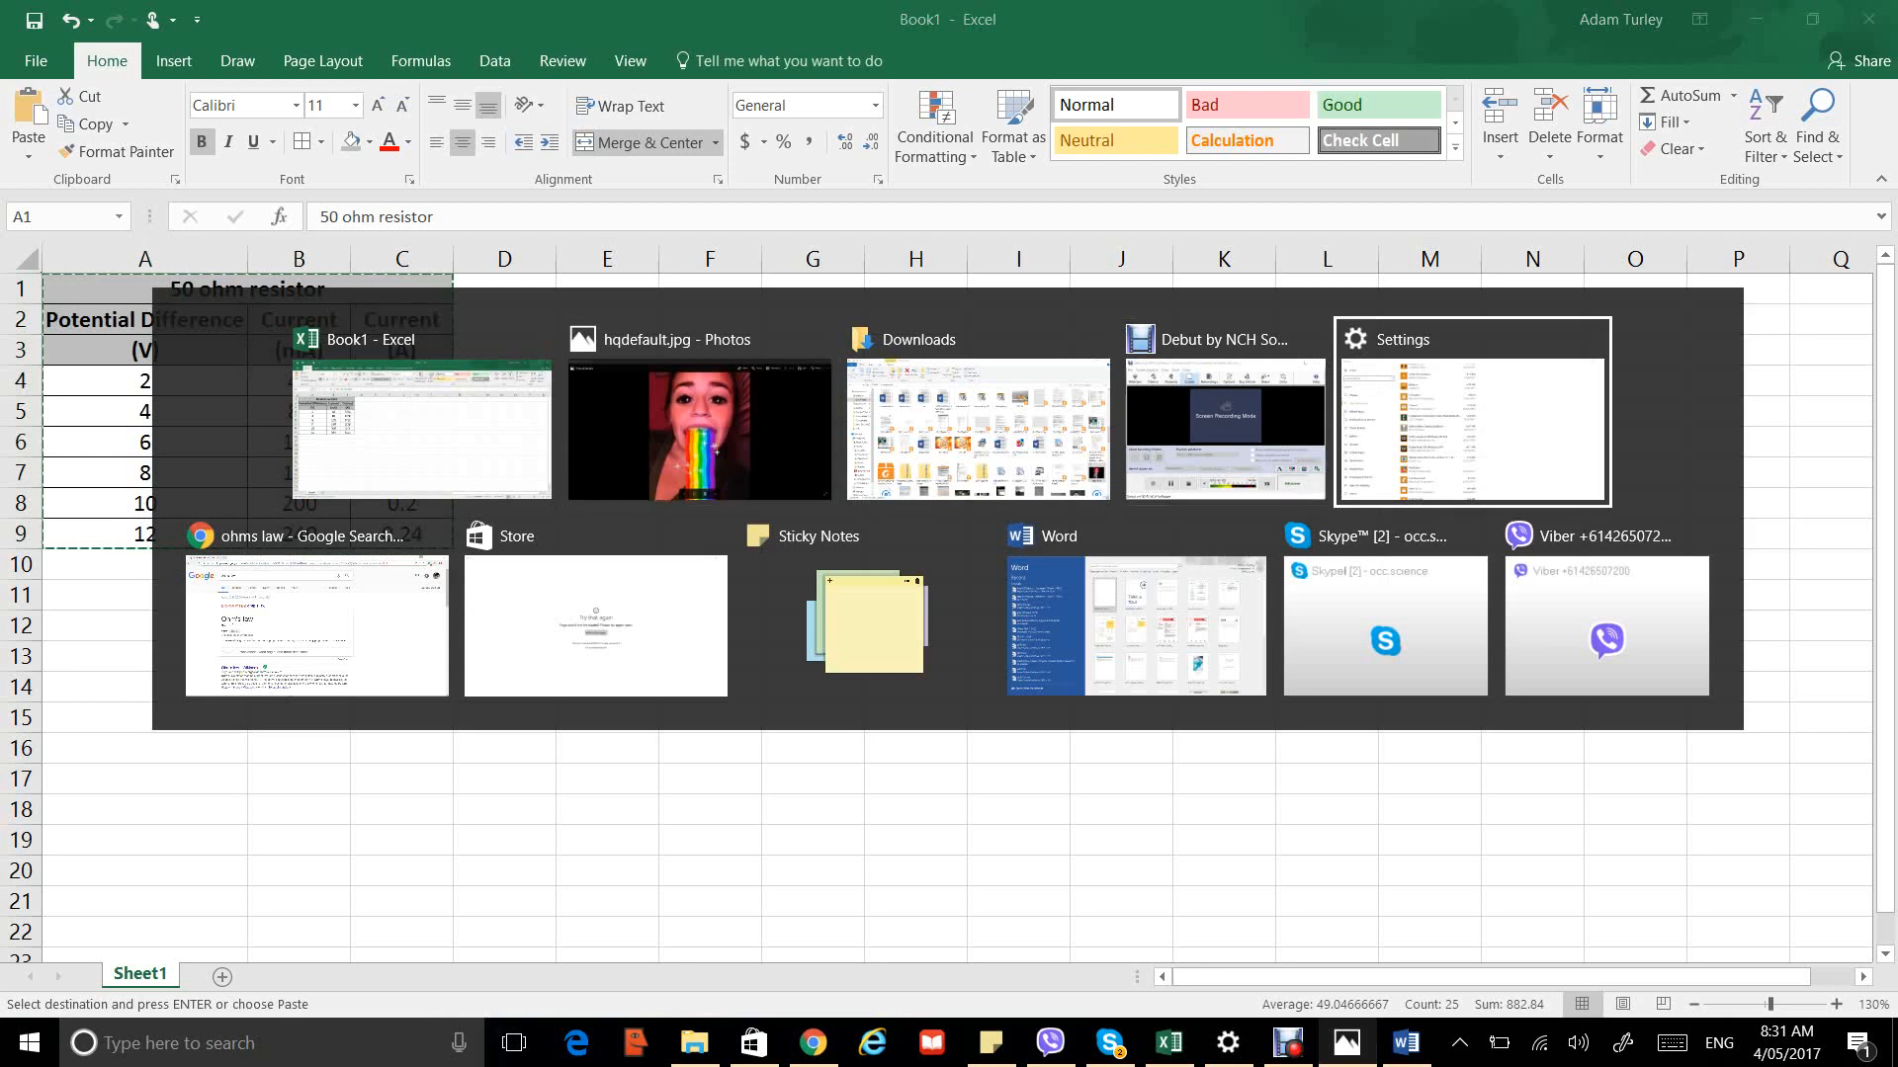
pyautogui.hotkey('alt', 'Tab')
pyautogui.hotkey('alt', 'Tab')
pyautogui.hotkey('alt', 'Tab')
pyautogui.hotkey('alt', 'Tab')
pyautogui.hotkey('alt', 'Tab')
pyautogui.hotkey('alt', 'Tab')
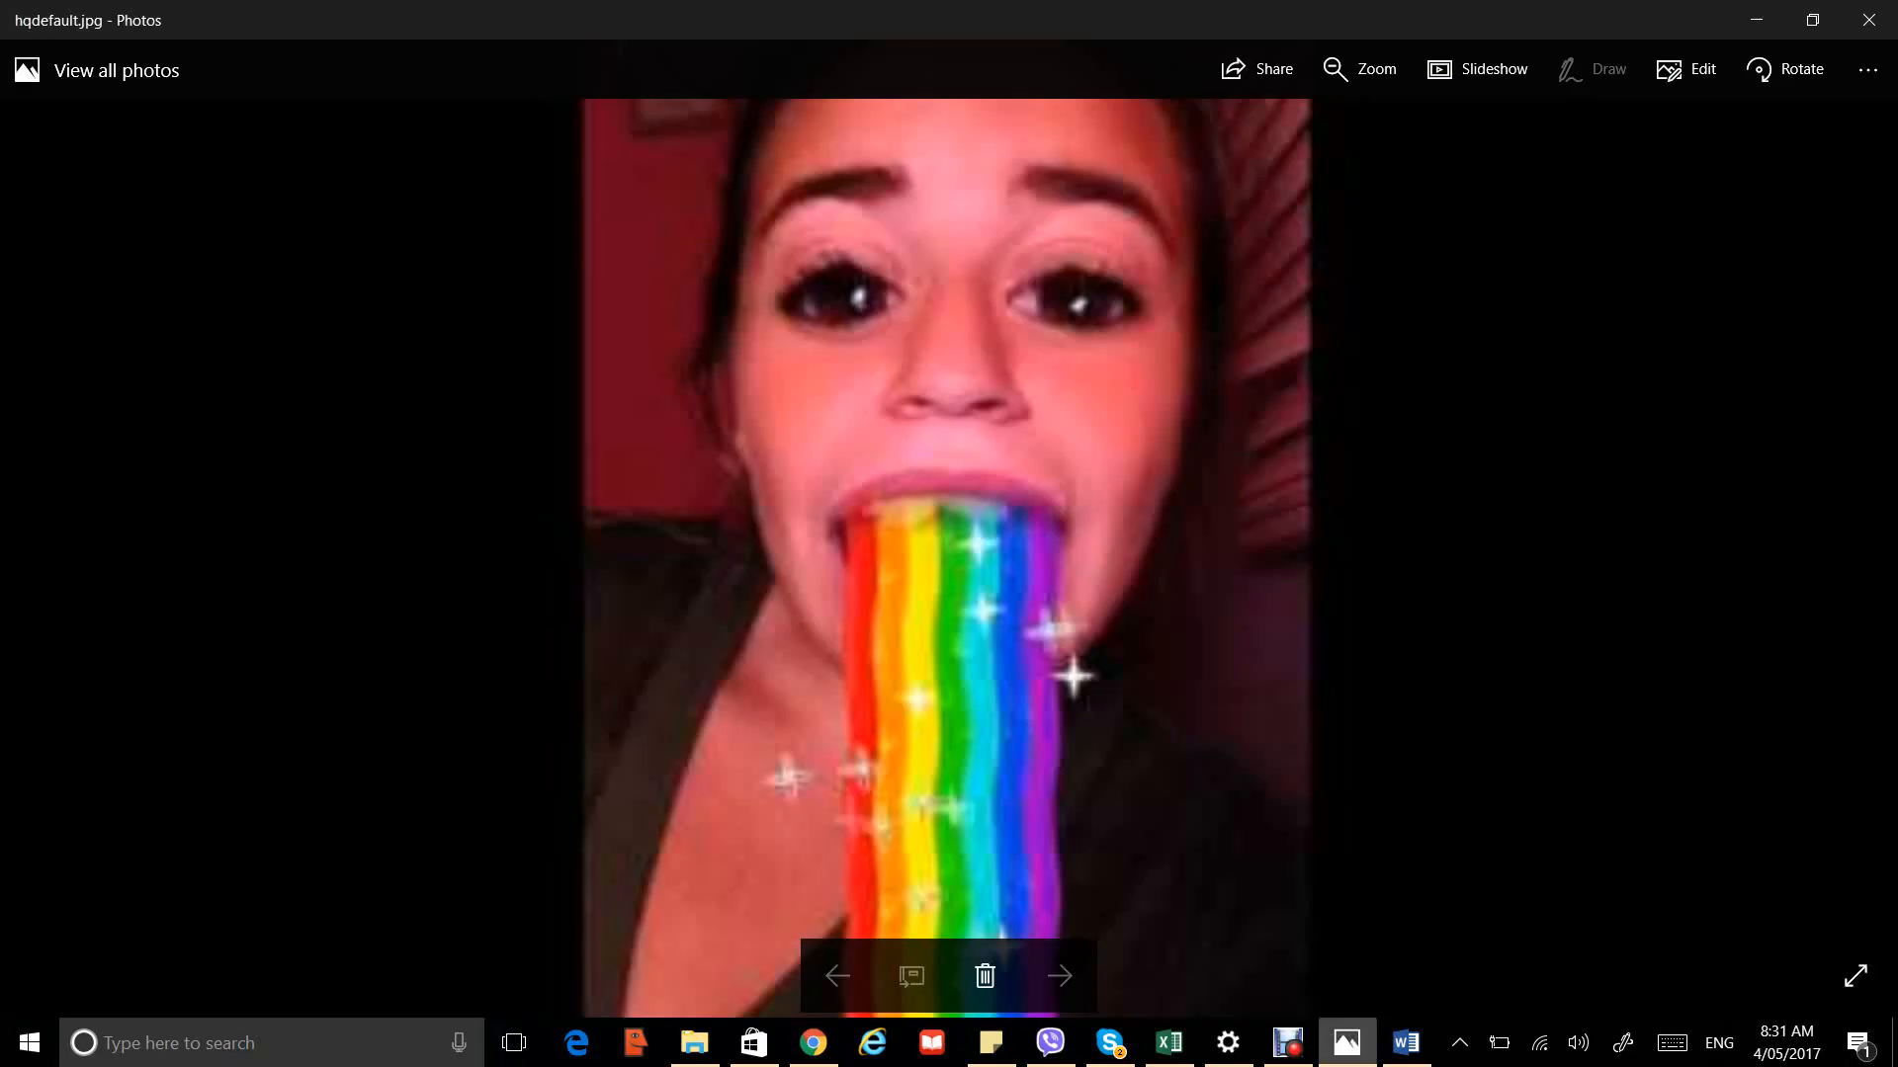
pyautogui.hotkey('alt', 'Tab')
pyautogui.hotkey('alt', 'Tab')
pyautogui.hotkey('alt', 'Tab')
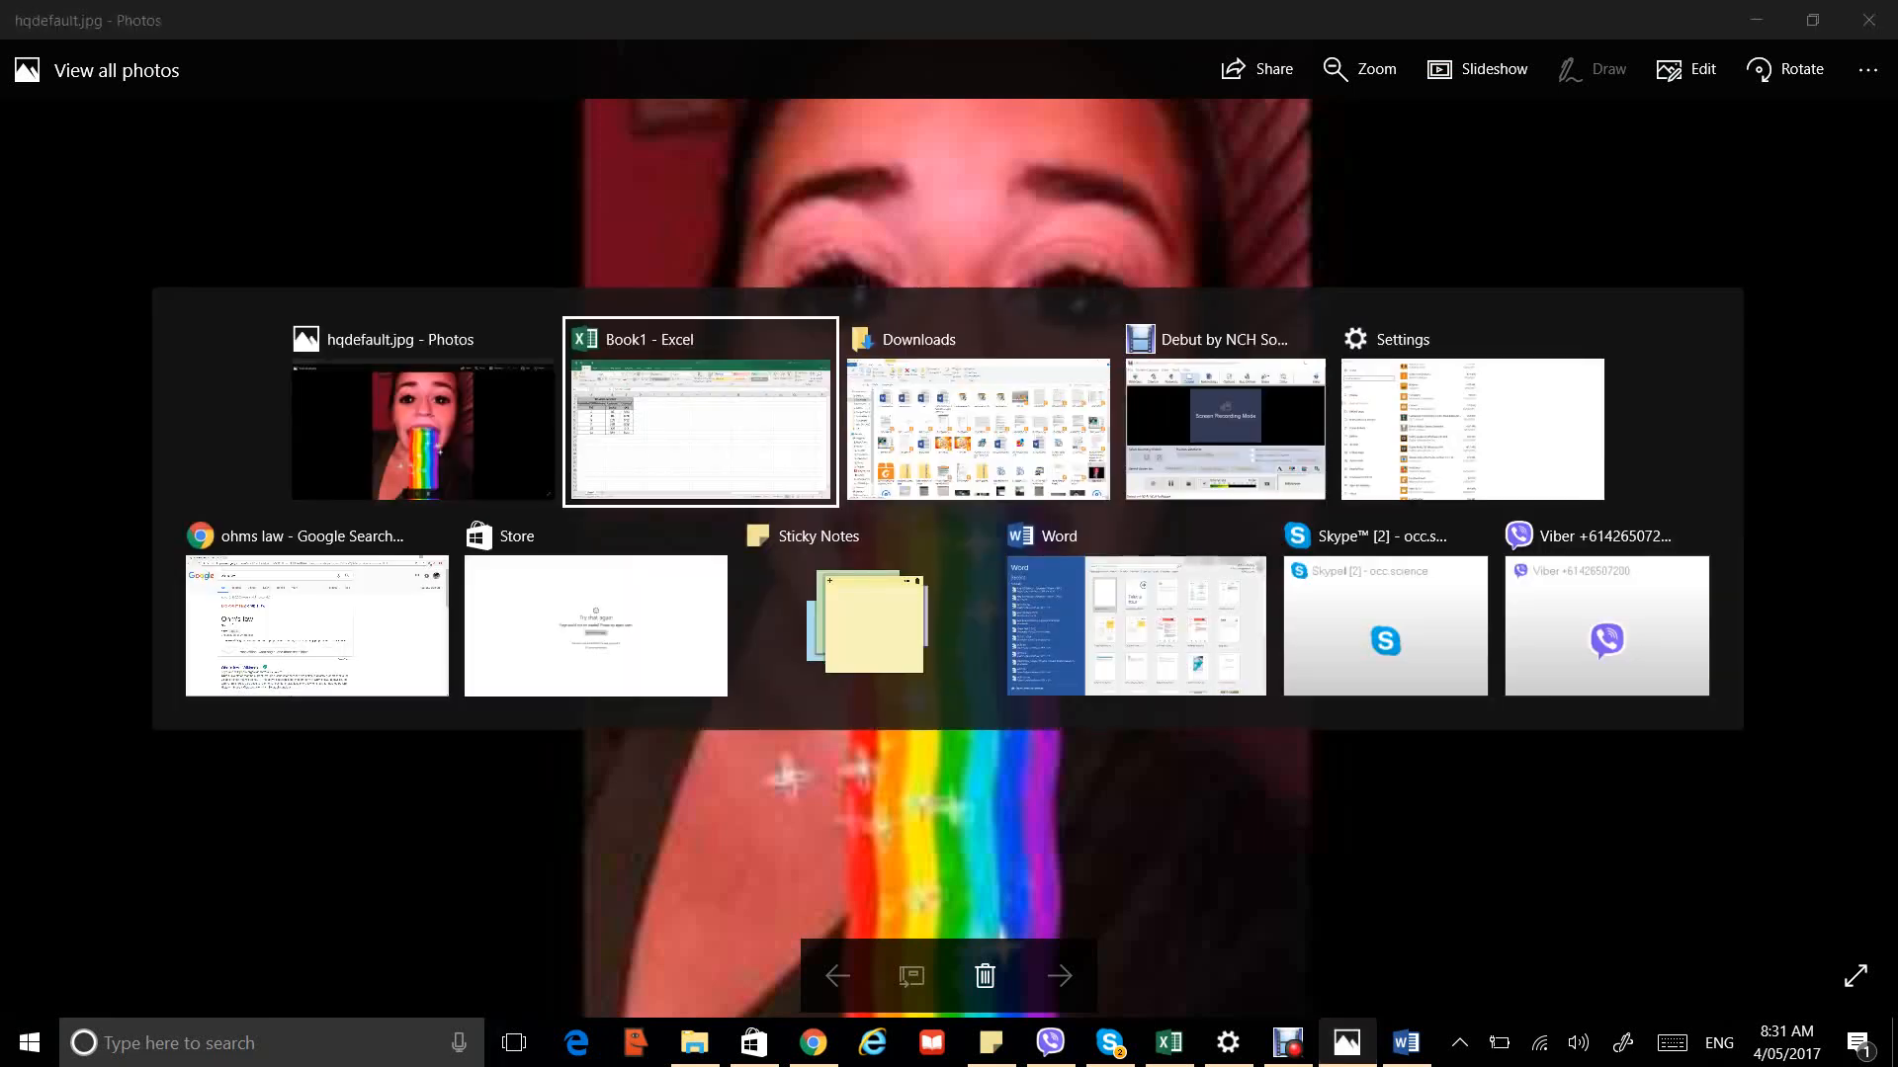
pyautogui.hotkey('alt', 'Tab')
pyautogui.hotkey('alt', 'Tab')
pyautogui.hotkey('alt', 'Tab')
pyautogui.hotkey('alt', 'Tab')
pyautogui.hotkey('alt', 'Tab')
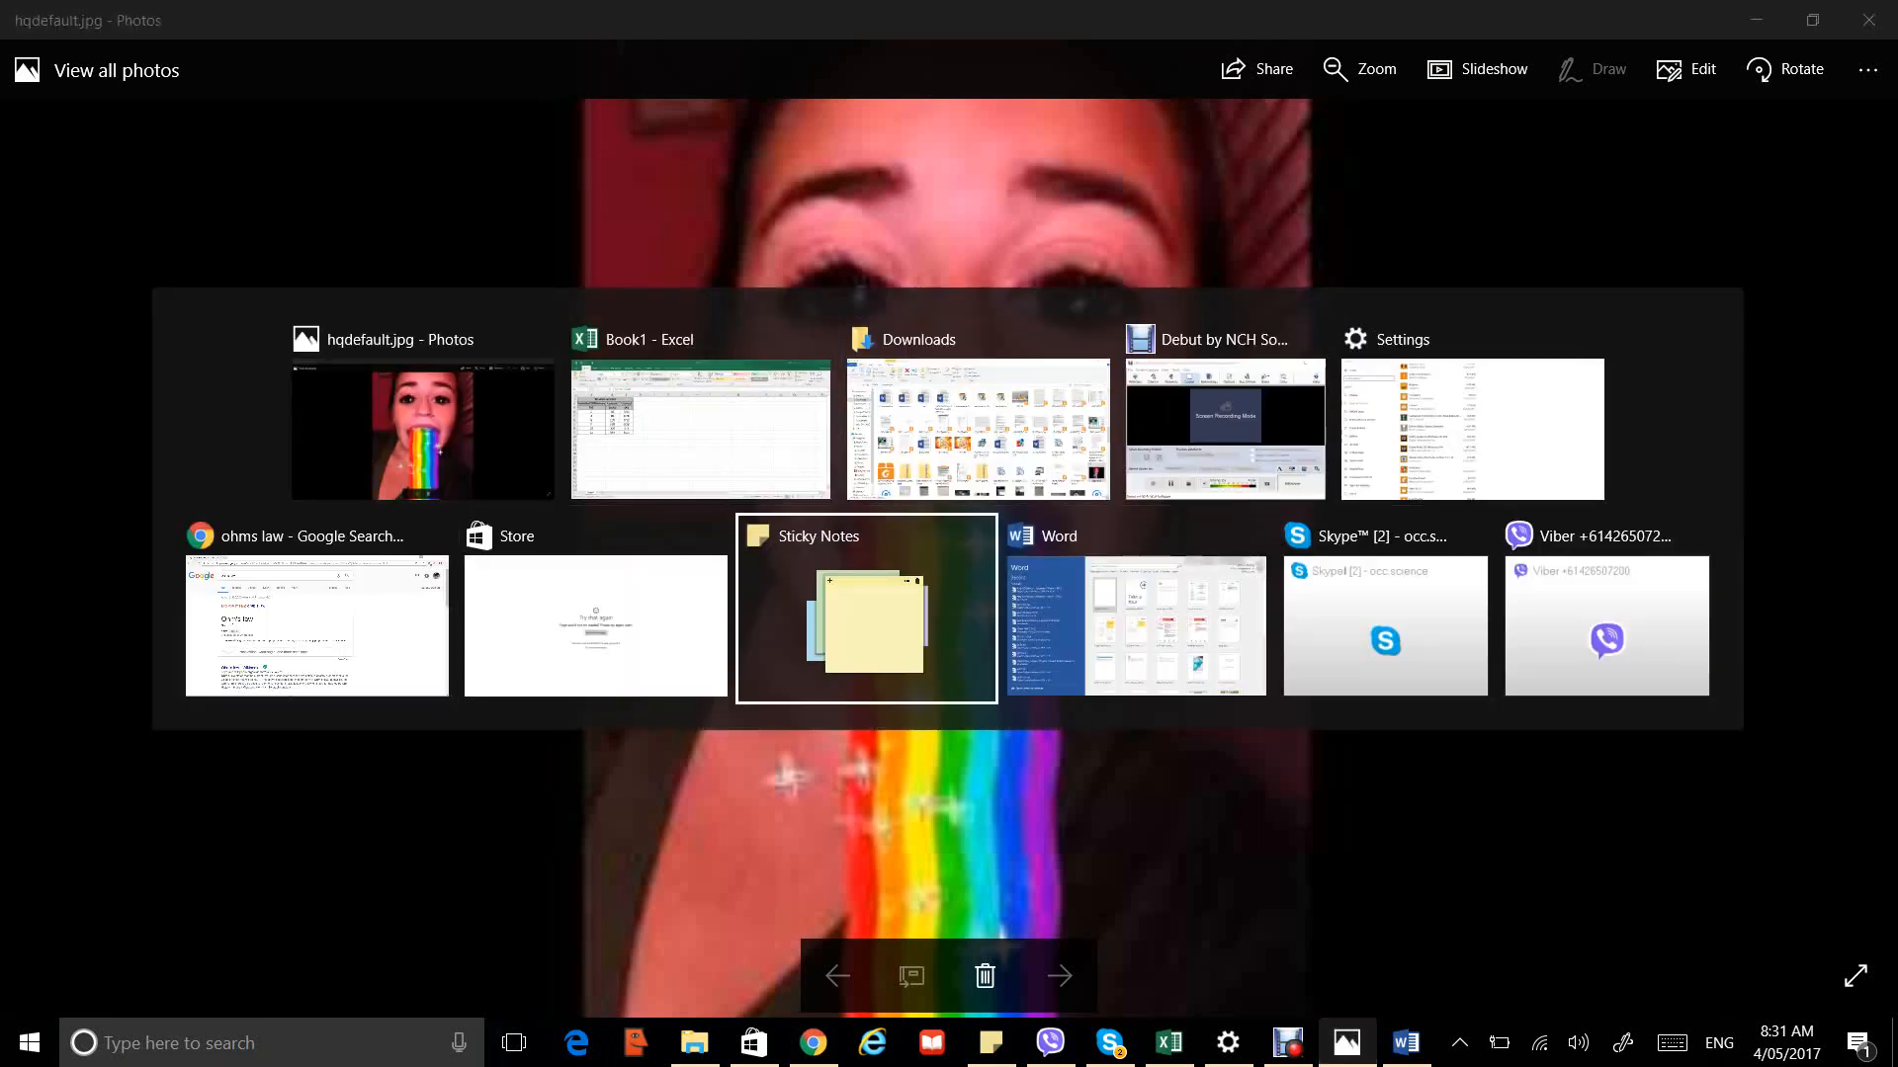
pyautogui.press('Return')
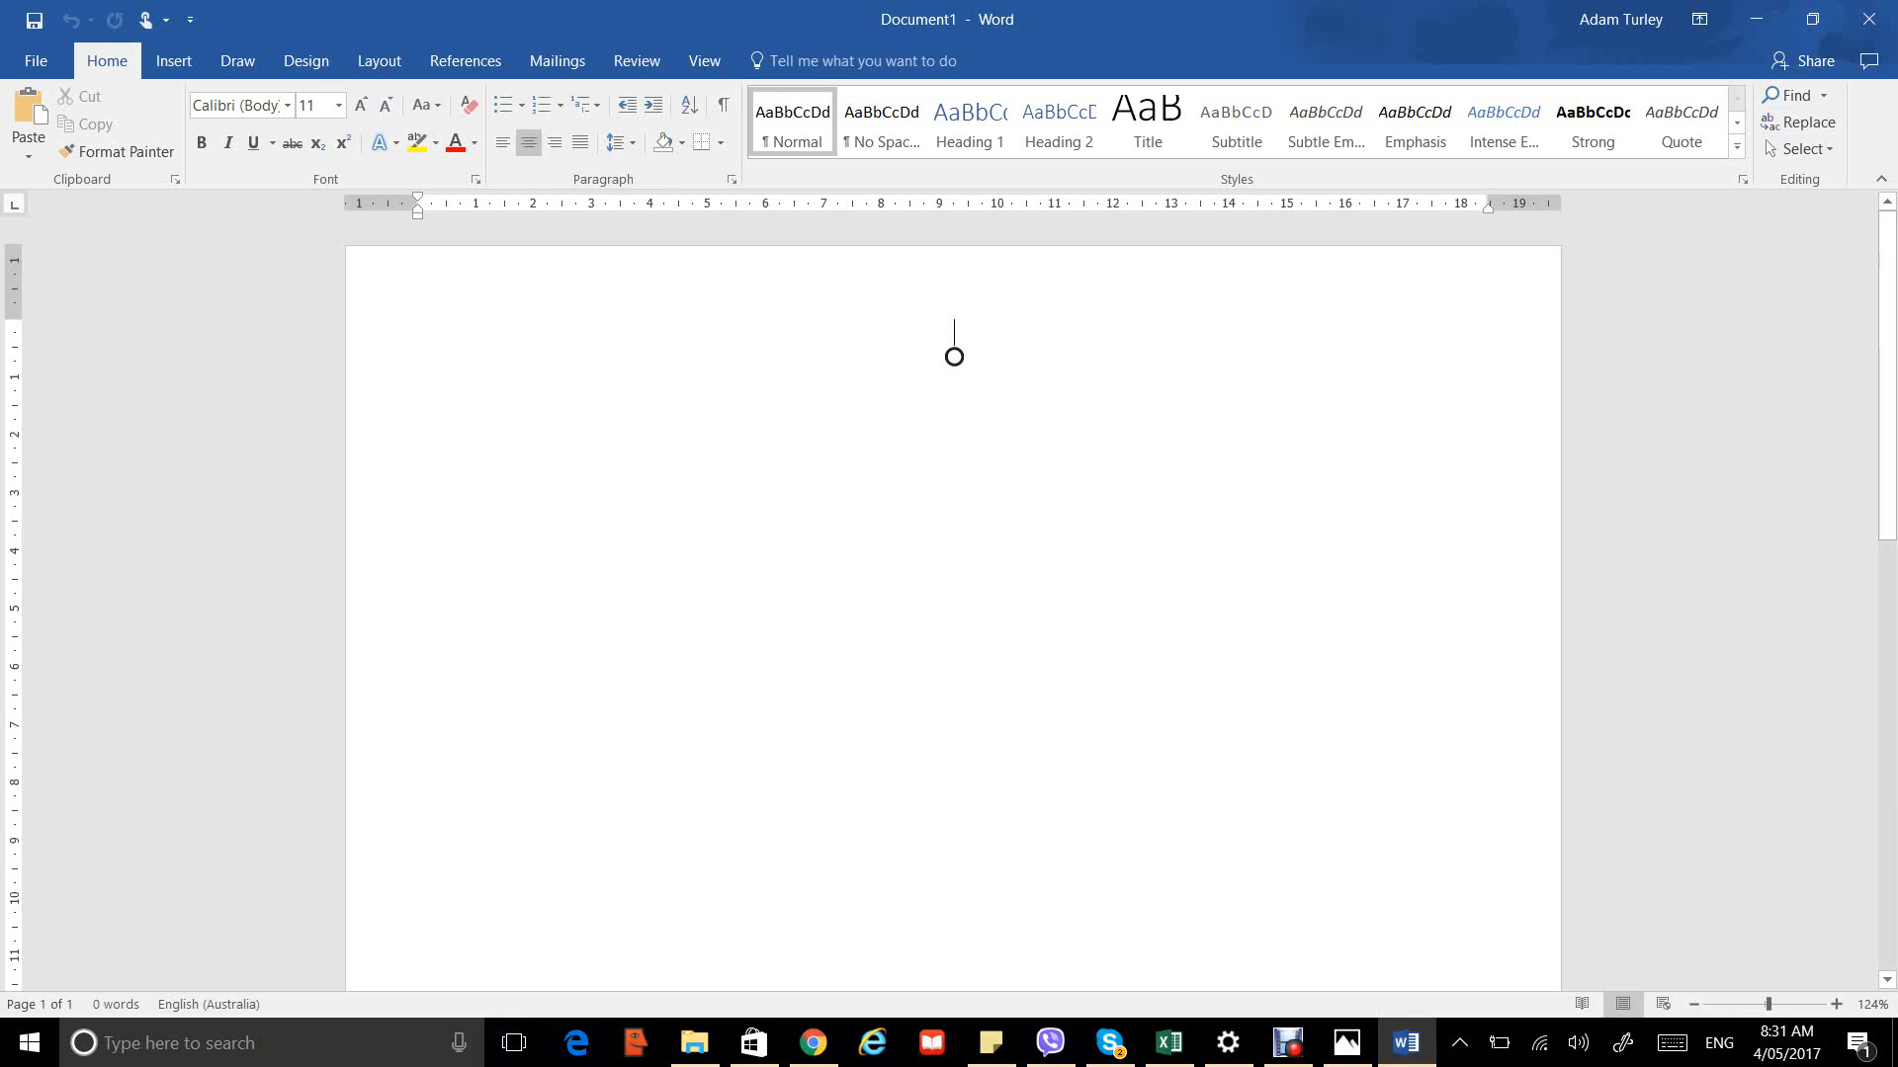
pyautogui.hotkey('ctrl', 'v')
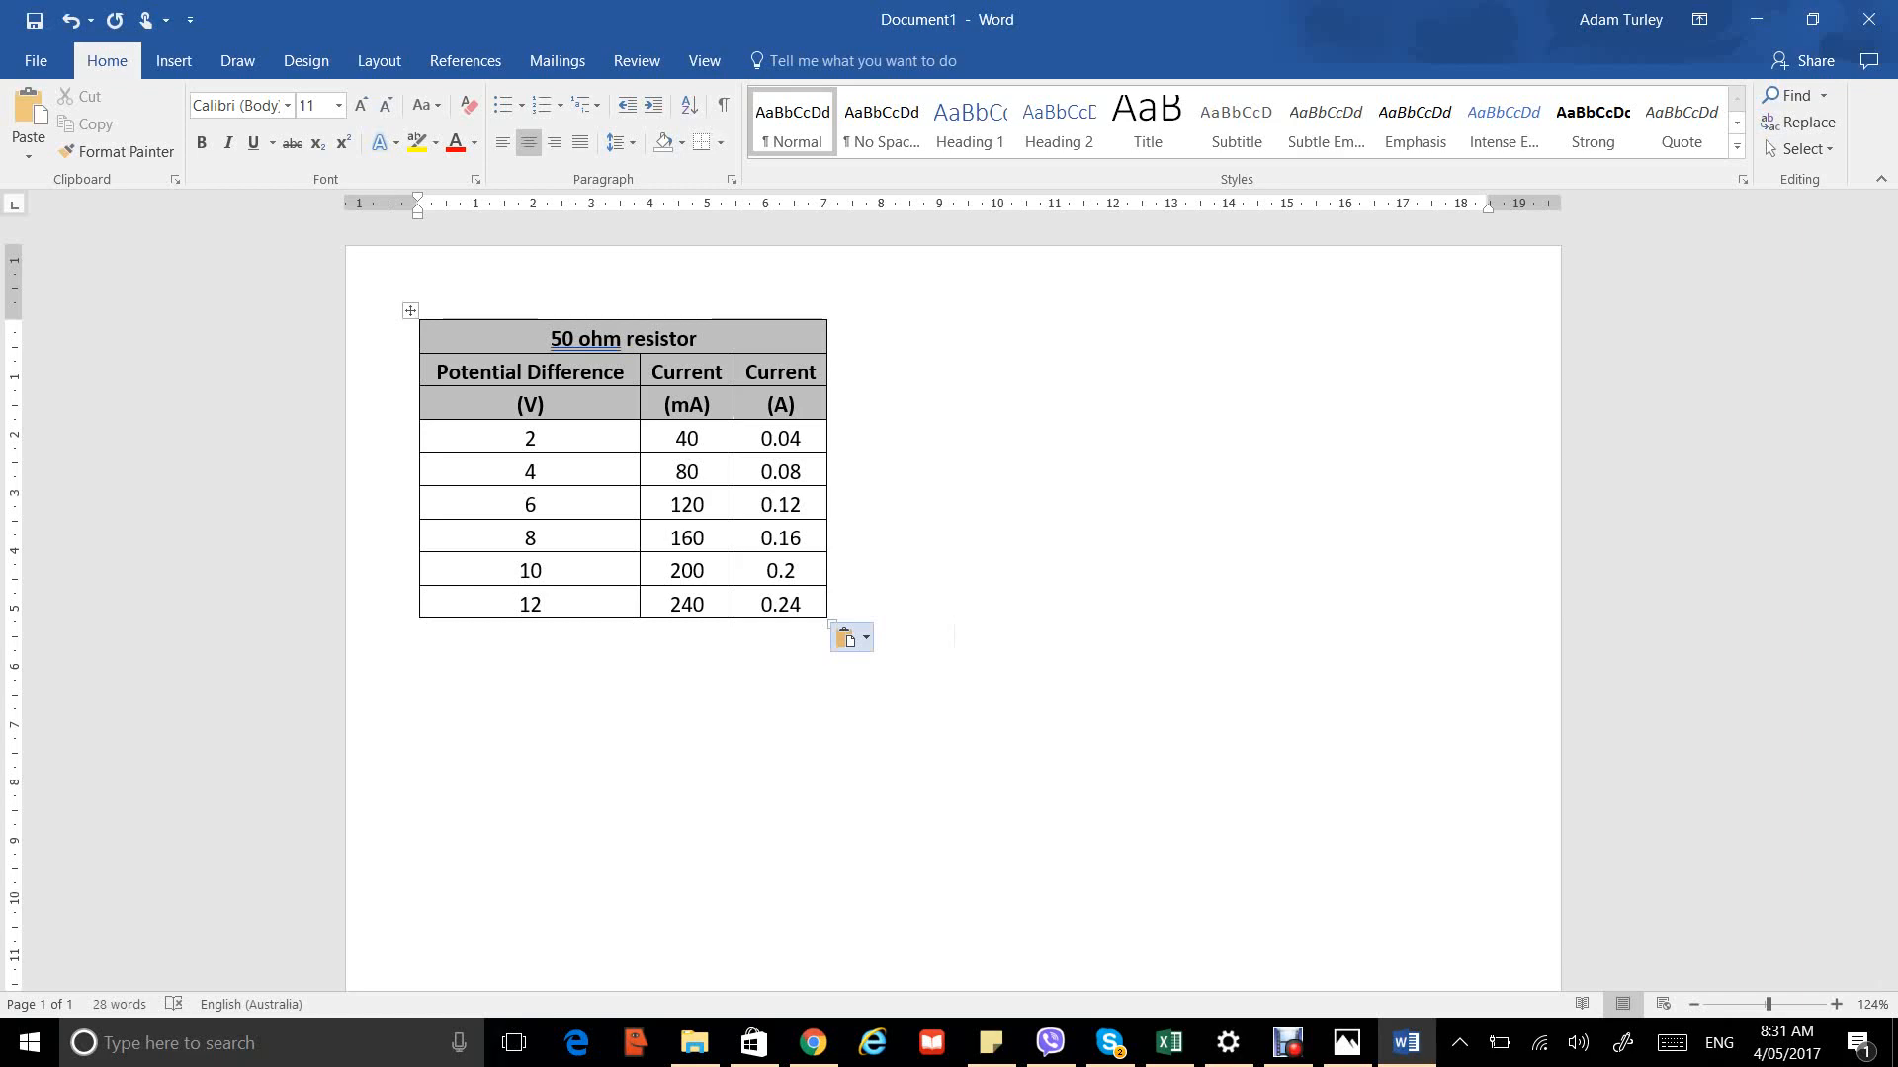
# Close the Photos window showing hqdefault.jpg and switch back to the Book1 workbook in Excel.
pyautogui.hotkey('alt', 'Tab')
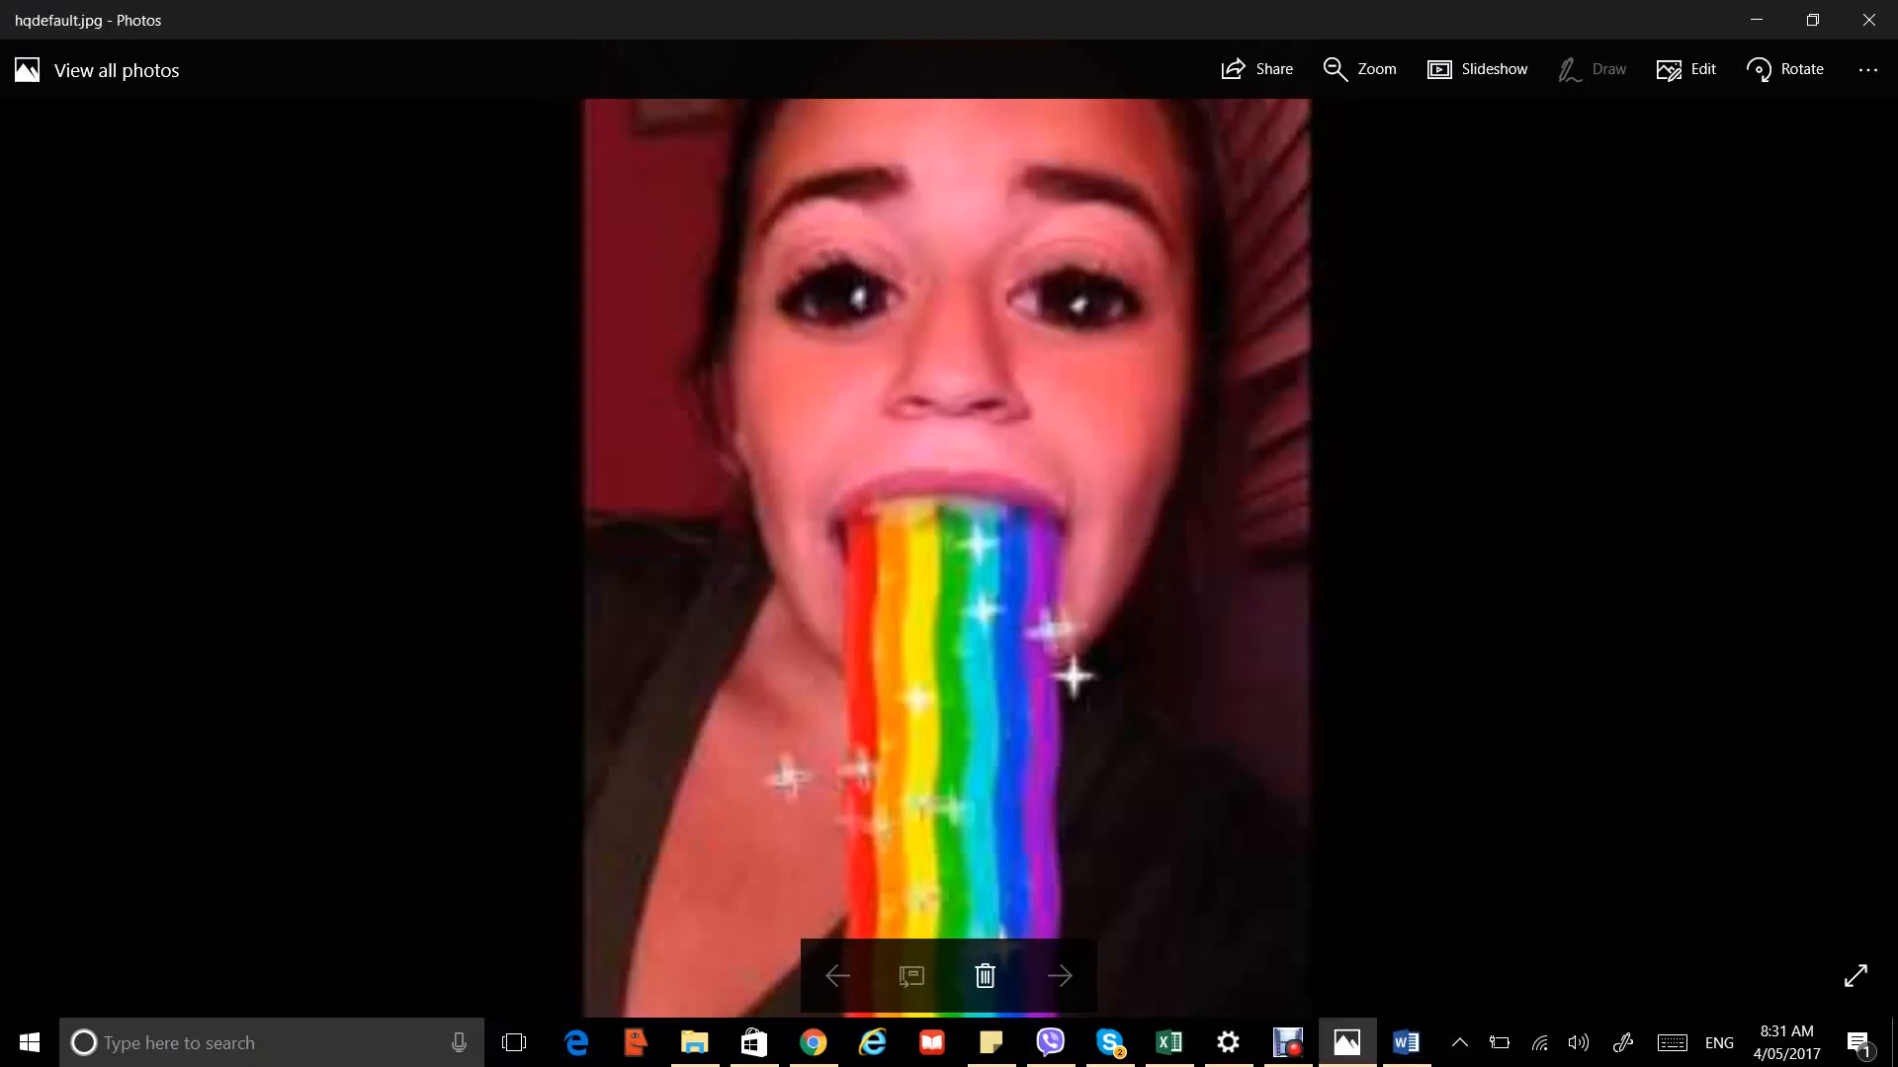
pyautogui.hotkey('alt', 'F4')
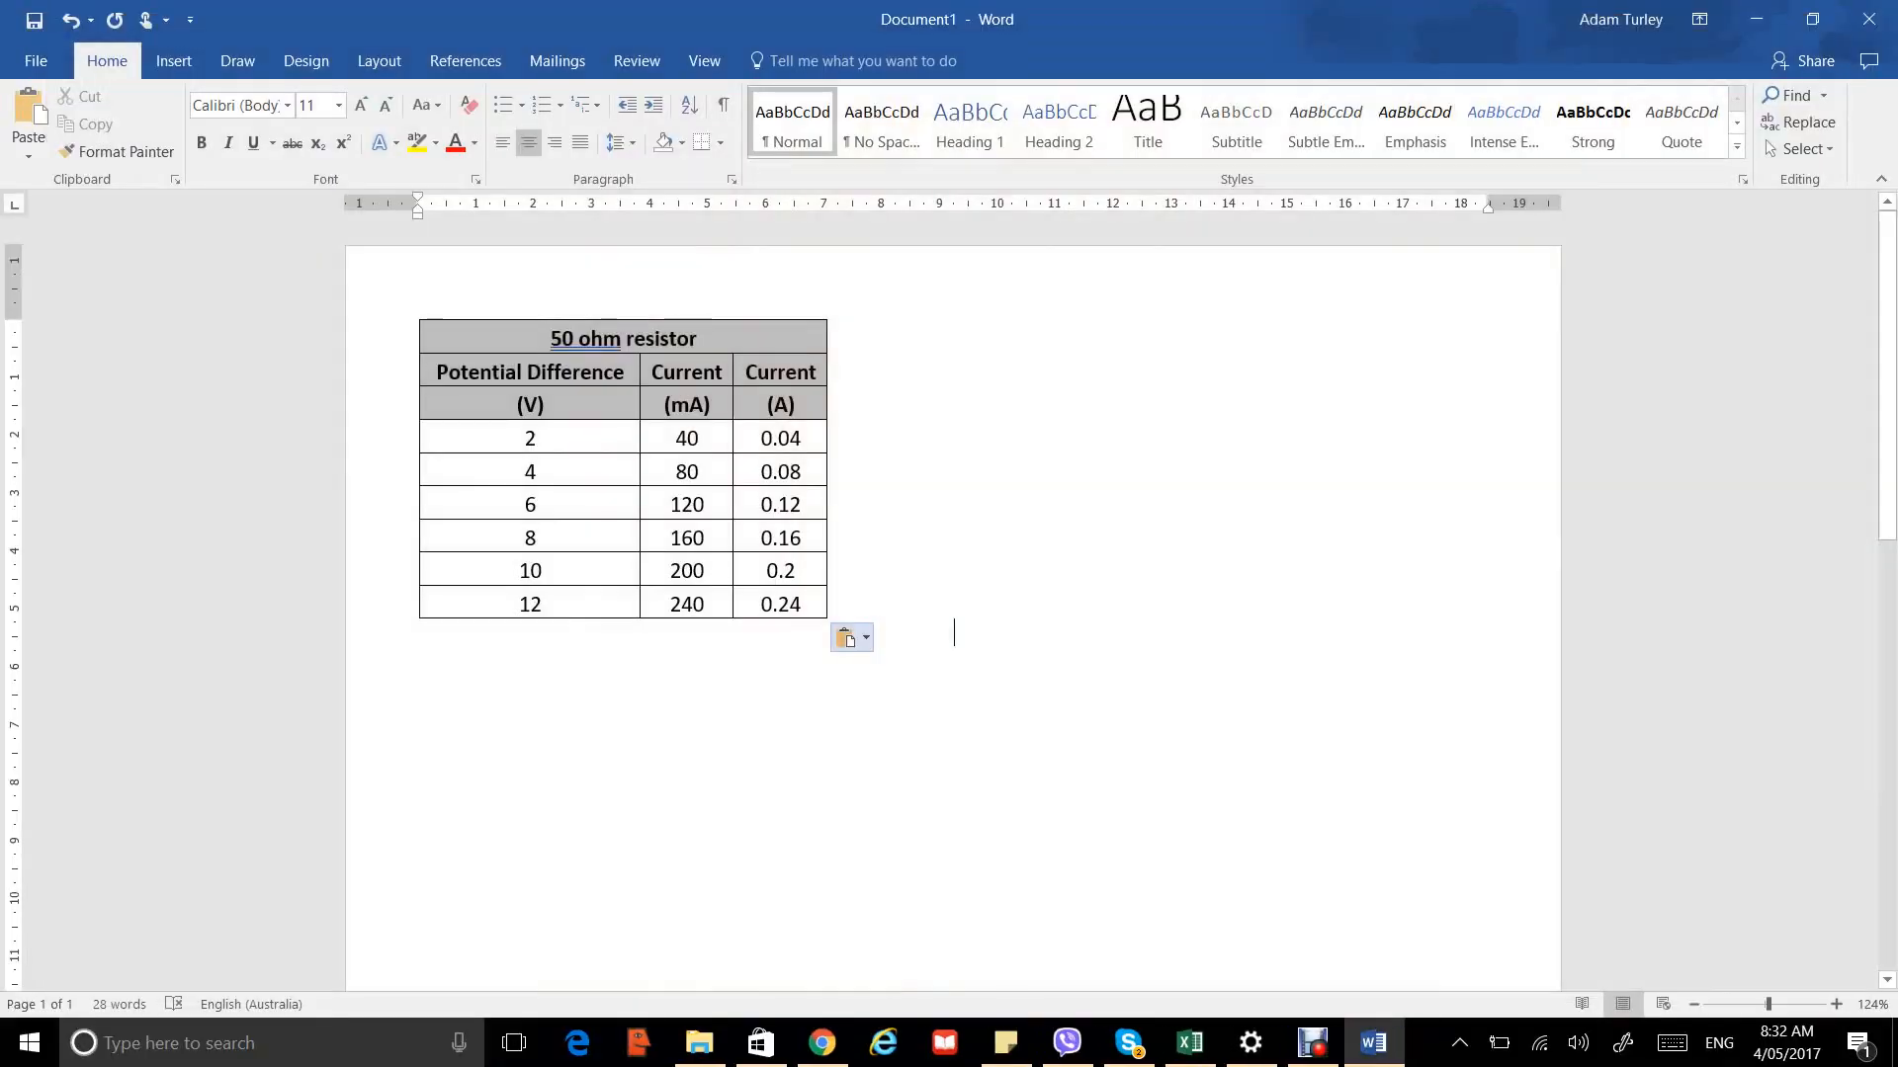
pyautogui.hotkey('alt', 'Tab')
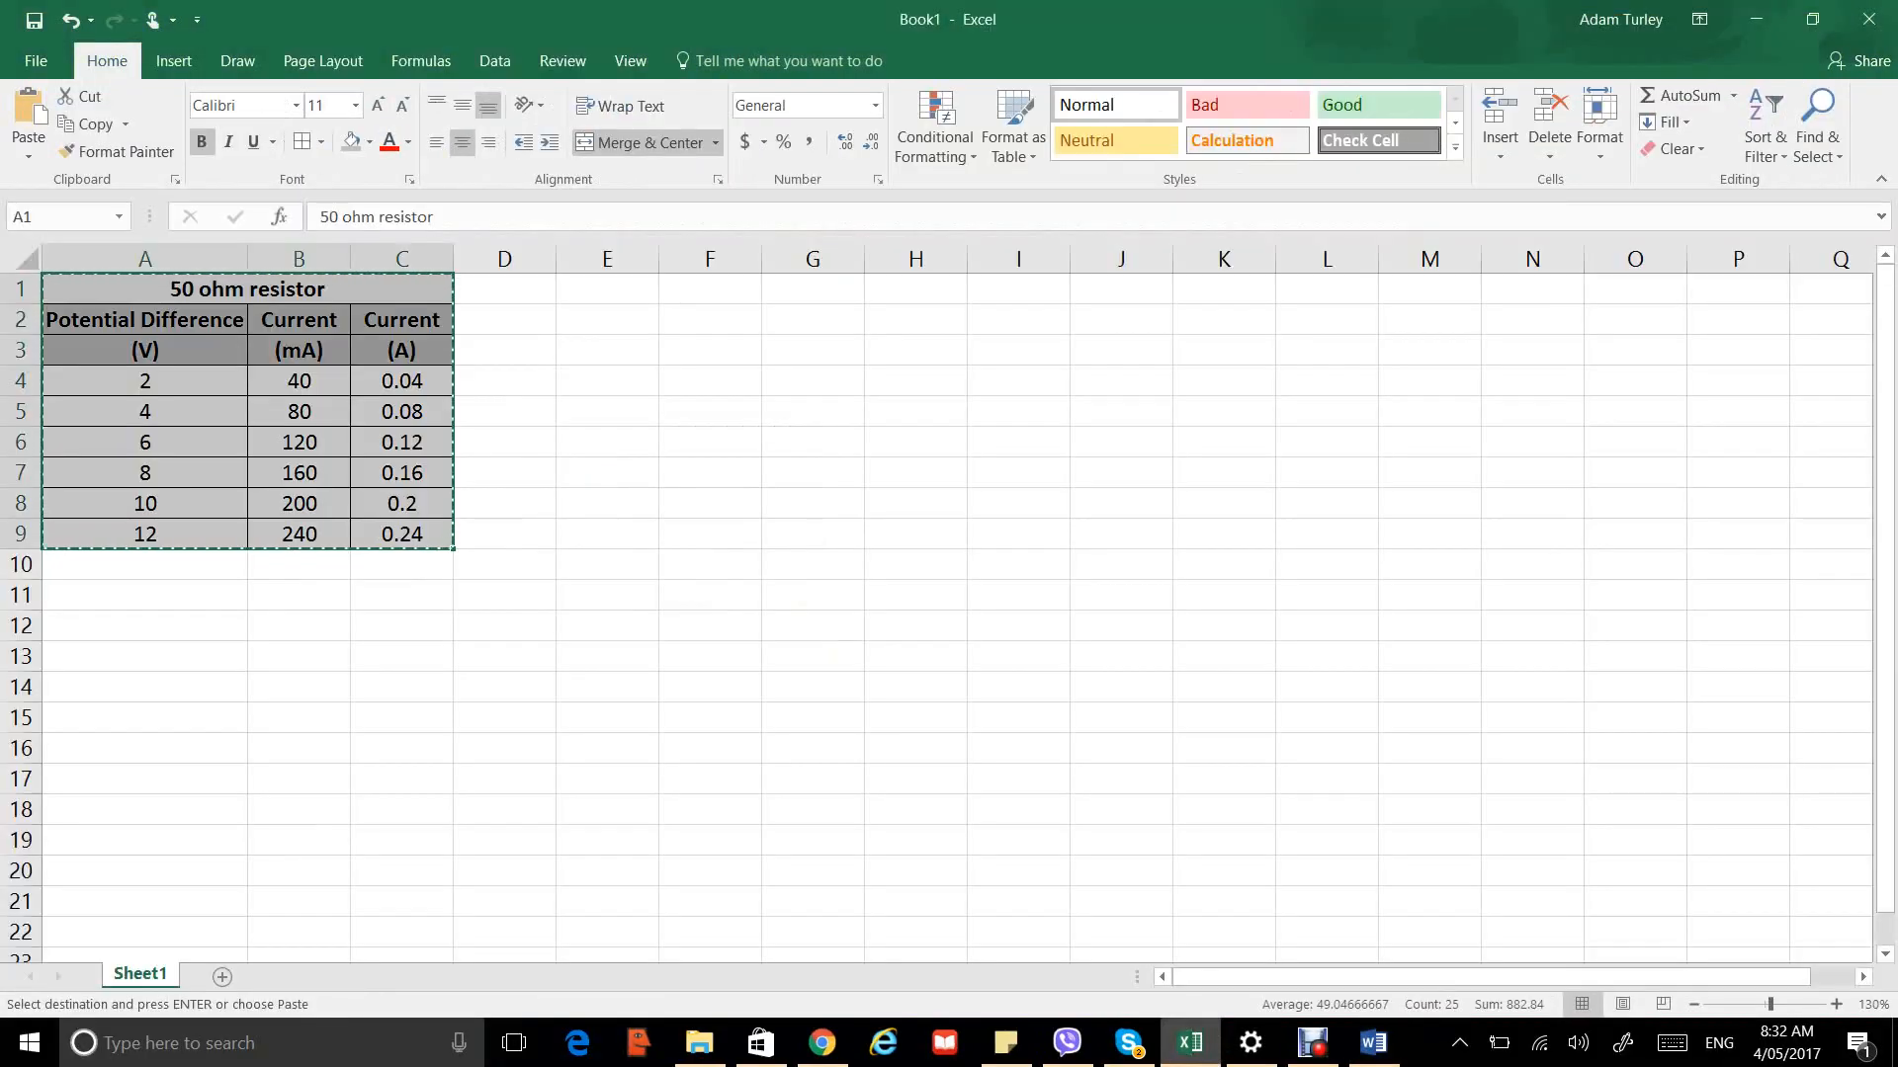
# Copy the potential difference values in A4:A9 and paste them below the table starting at A11.
pyautogui.click(916, 595)
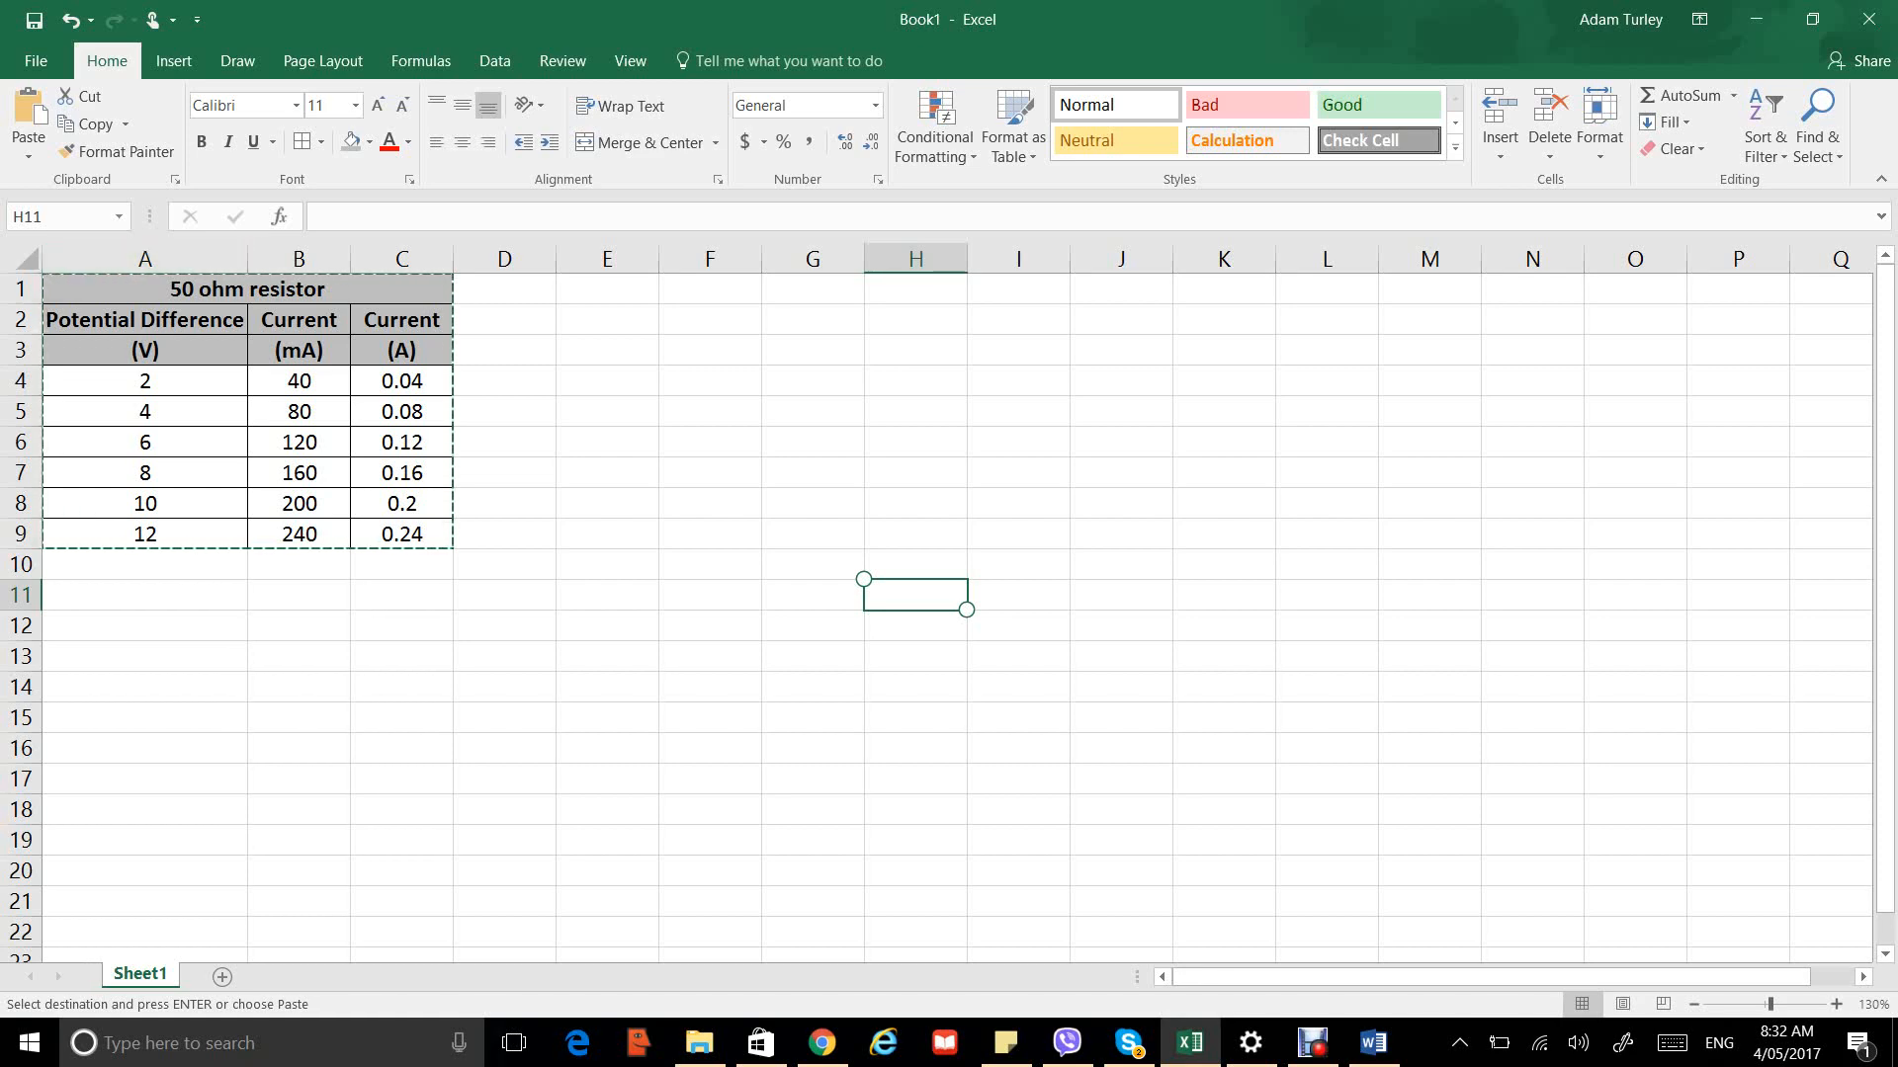
pyautogui.click(145, 321)
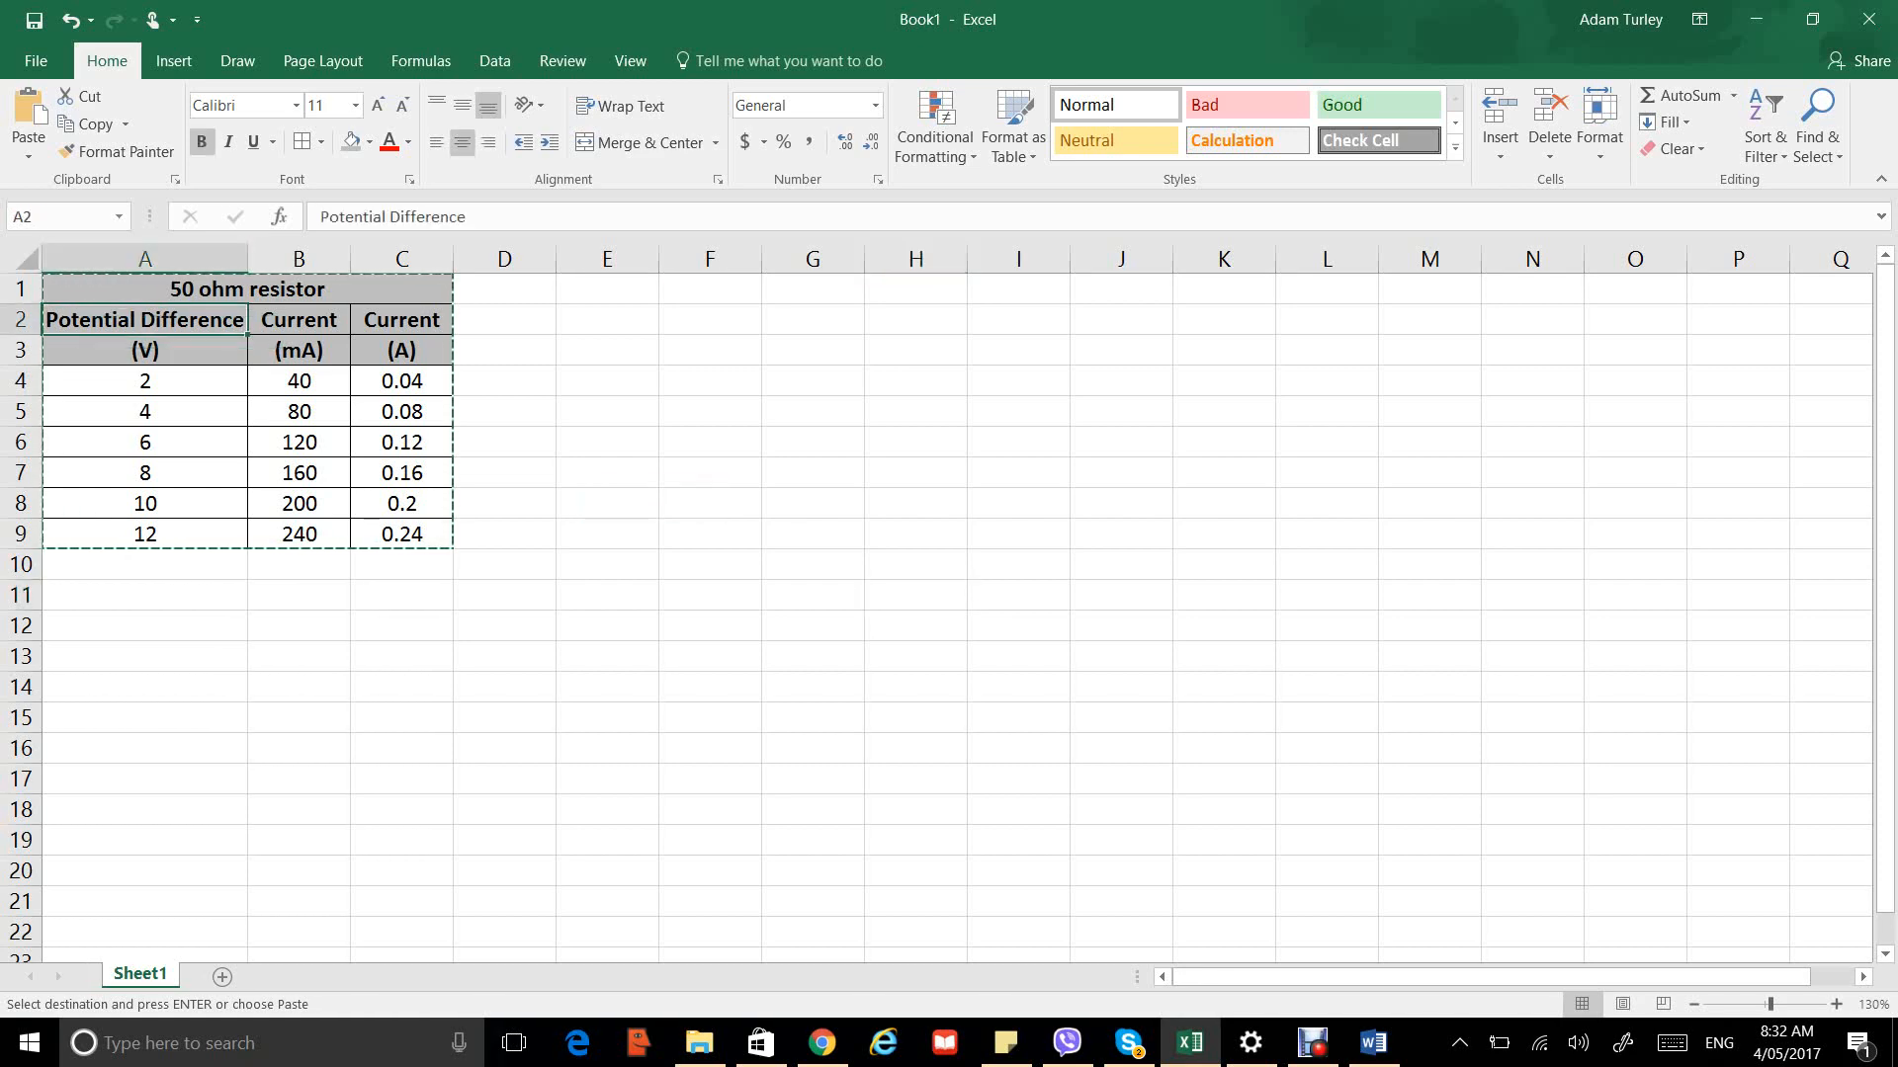
pyautogui.click(146, 351)
pyautogui.moveTo(145, 381); pyautogui.dragTo(145, 534)
pyautogui.hotkey('ctrl', 'c')
pyautogui.press('Down')
pyautogui.press('Down')
pyautogui.press('Down')
pyautogui.press('Down')
pyautogui.press('Down')
pyautogui.press('Down')
pyautogui.press('Down')
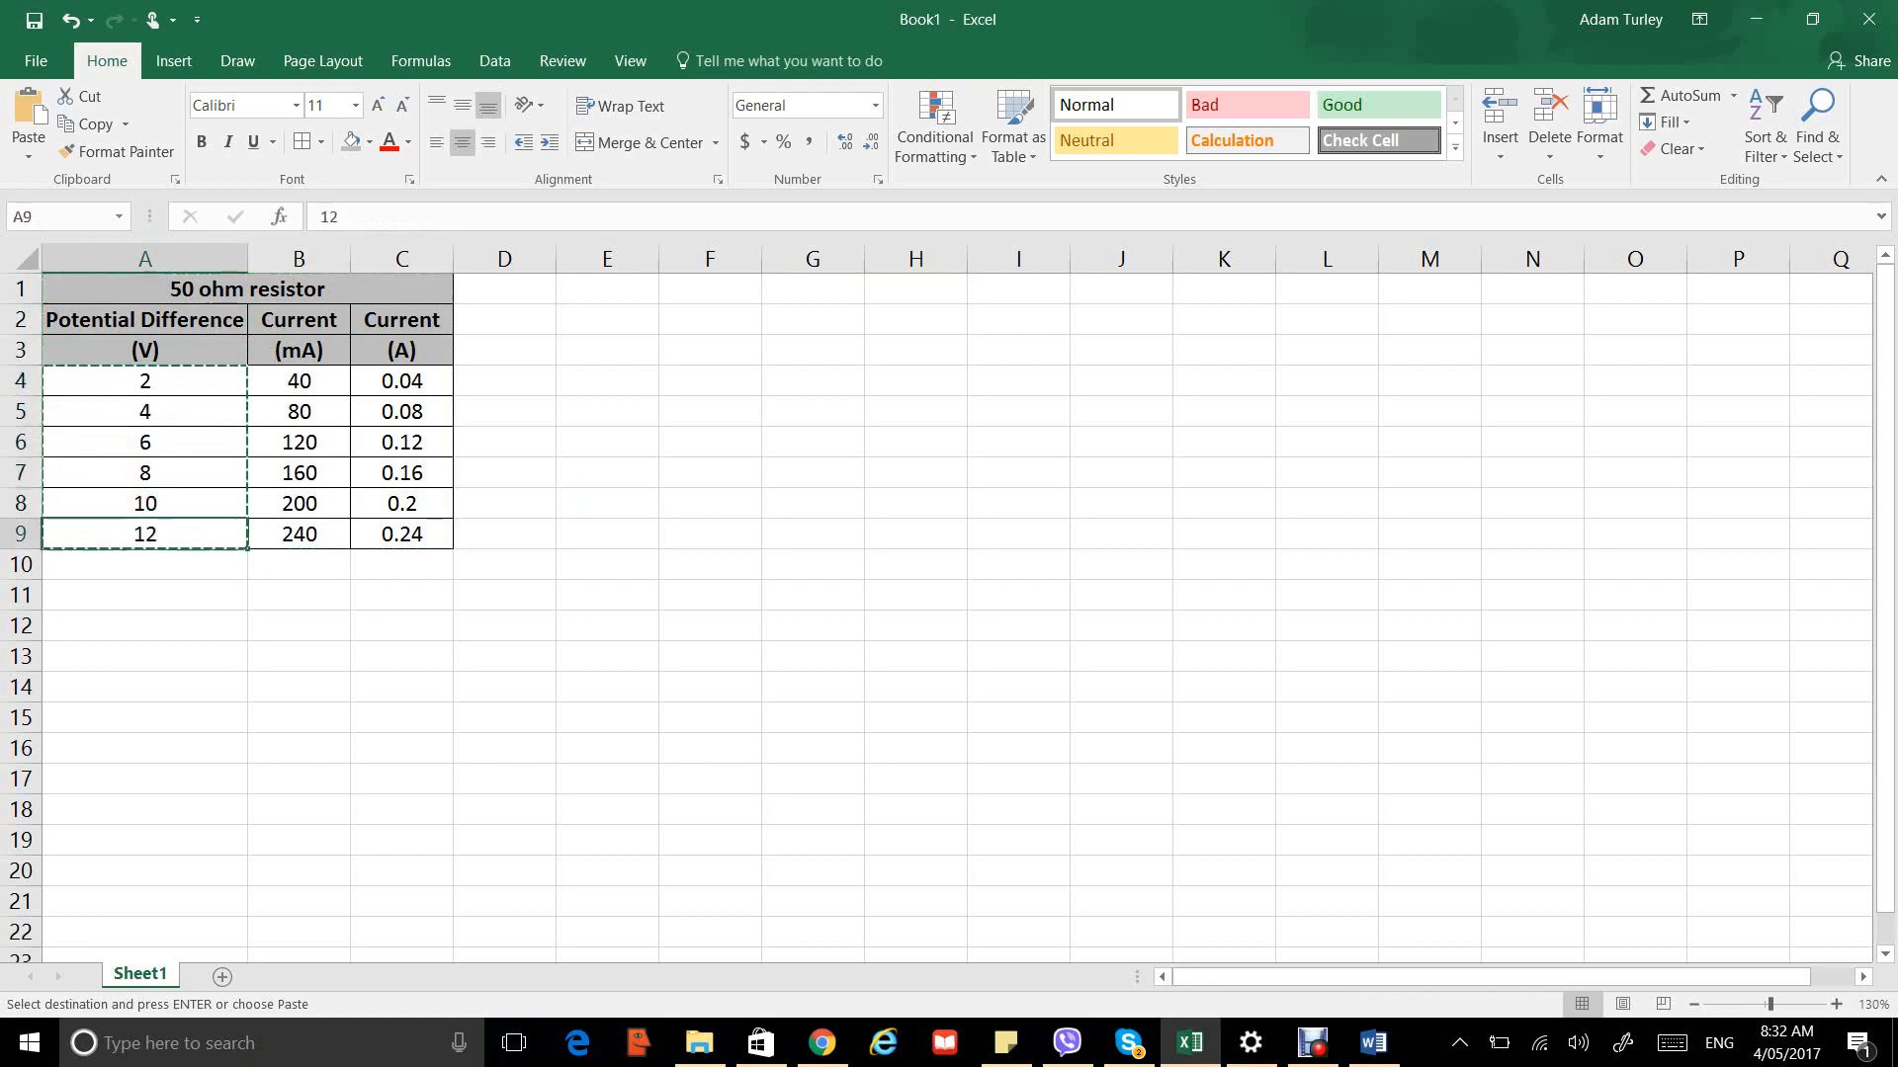
pyautogui.hotkey('ctrl', 'v')
# Copy the current values in amps from C4:C9.
pyautogui.press('Right')
pyautogui.press('Right')
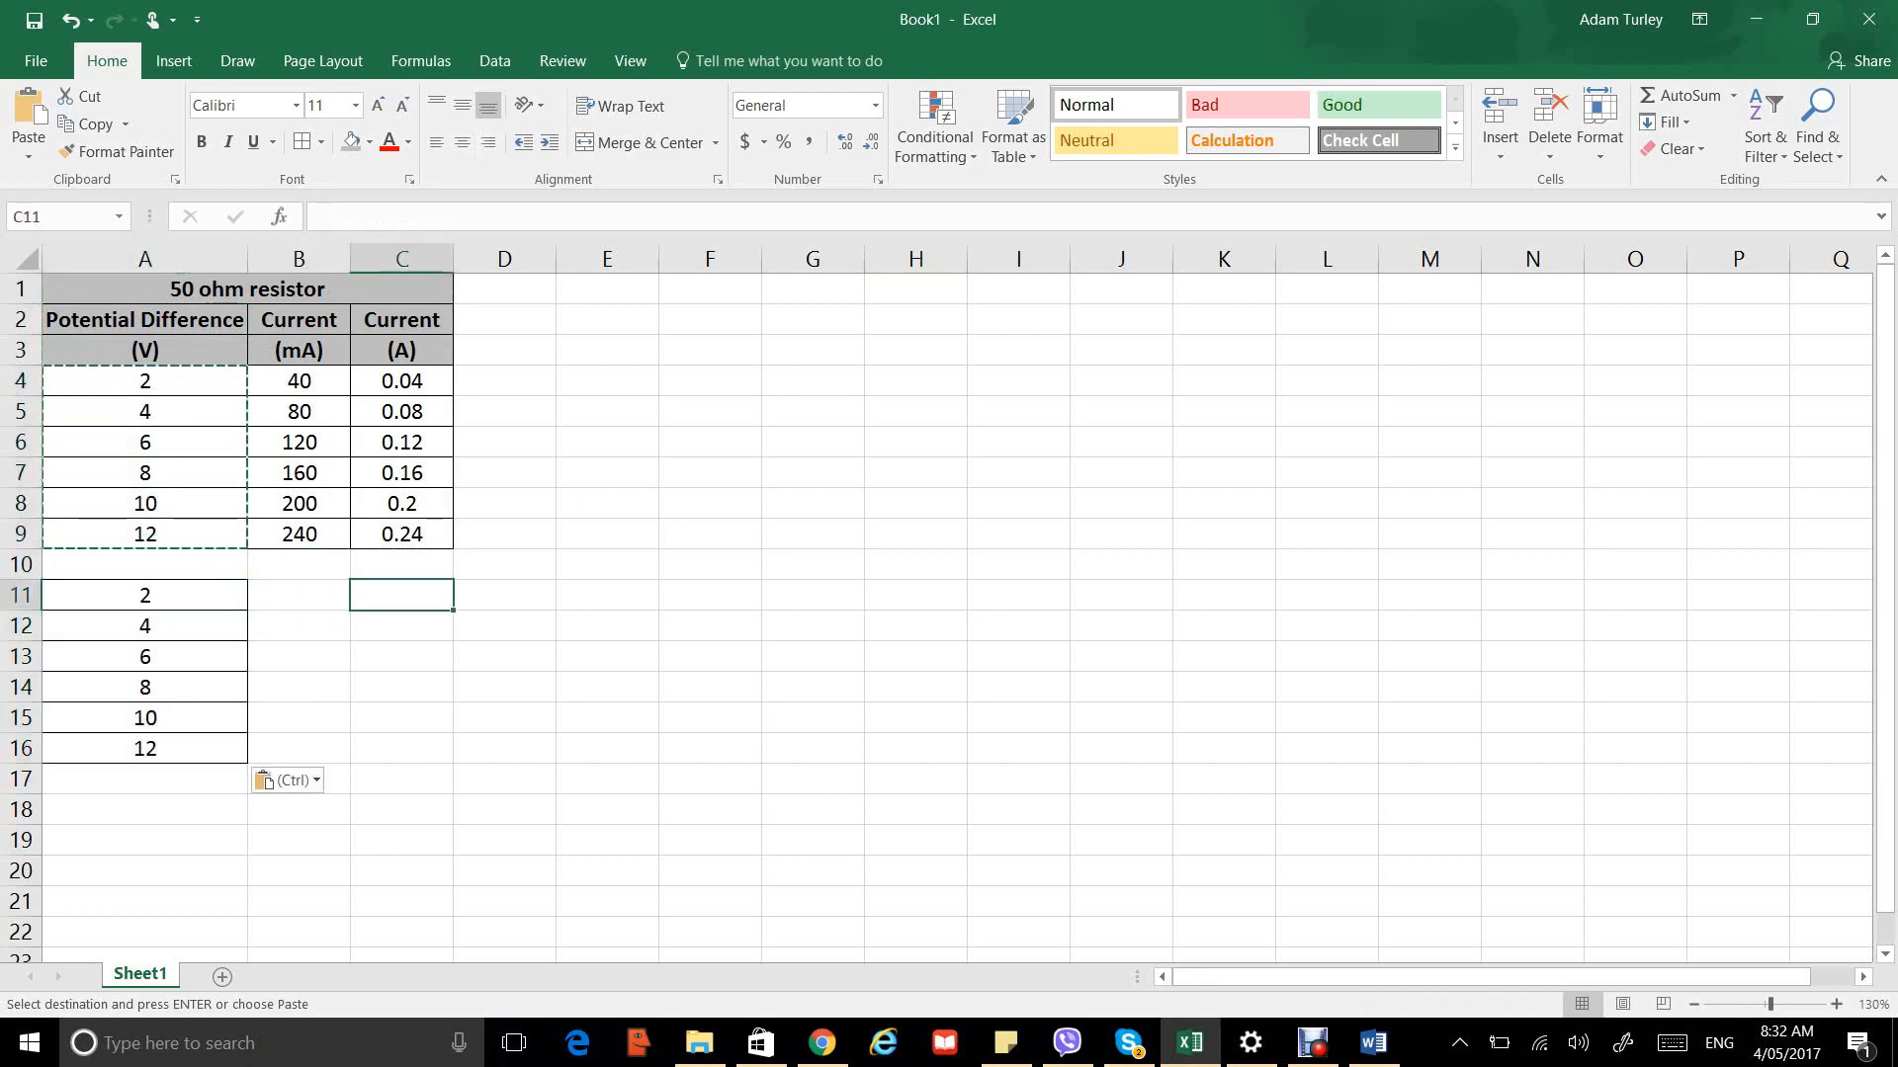
pyautogui.press('Up')
pyautogui.press('Up')
pyautogui.press('Up')
pyautogui.press('Up')
pyautogui.press('Up')
pyautogui.press('Up')
pyautogui.press('Up')
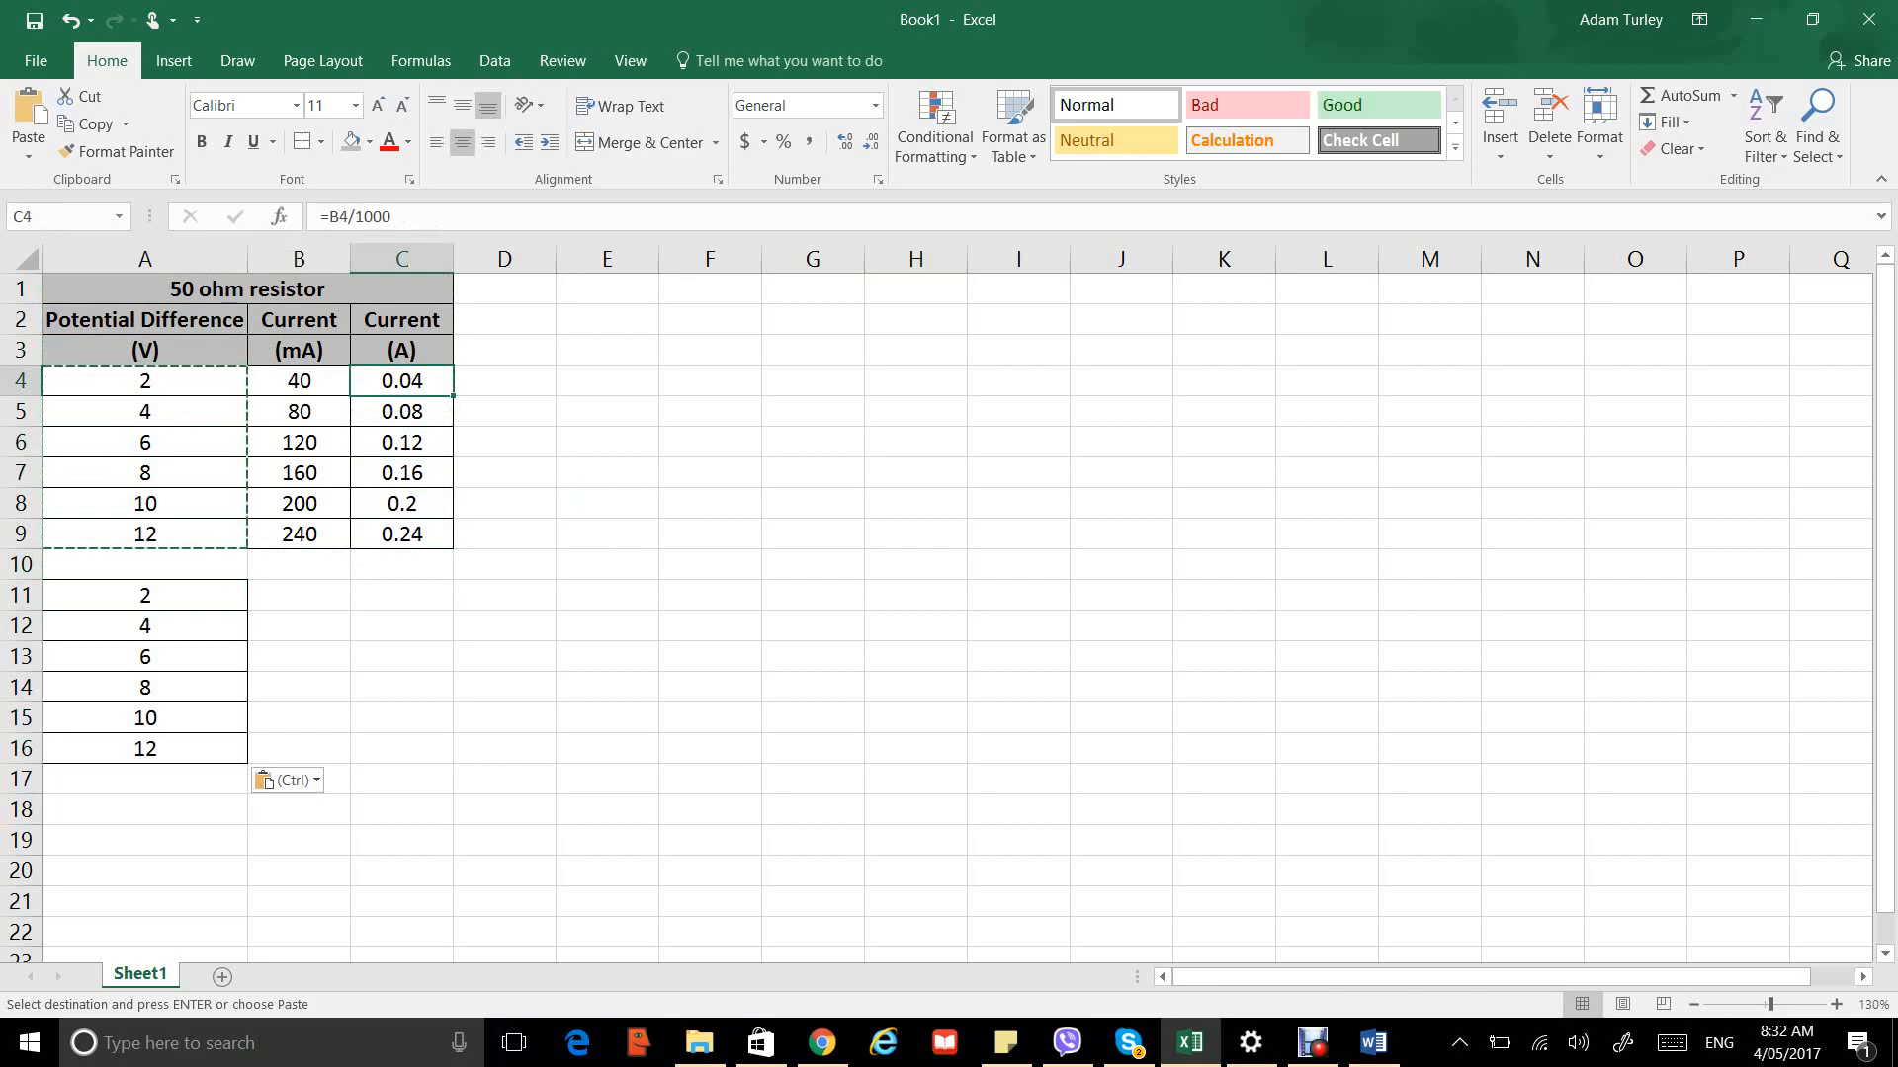
pyautogui.hotkey('shift', 'Down')
pyautogui.hotkey('shift', 'Down')
pyautogui.hotkey('shift', 'Down')
pyautogui.hotkey('shift', 'Down')
pyautogui.hotkey('shift', 'Down')
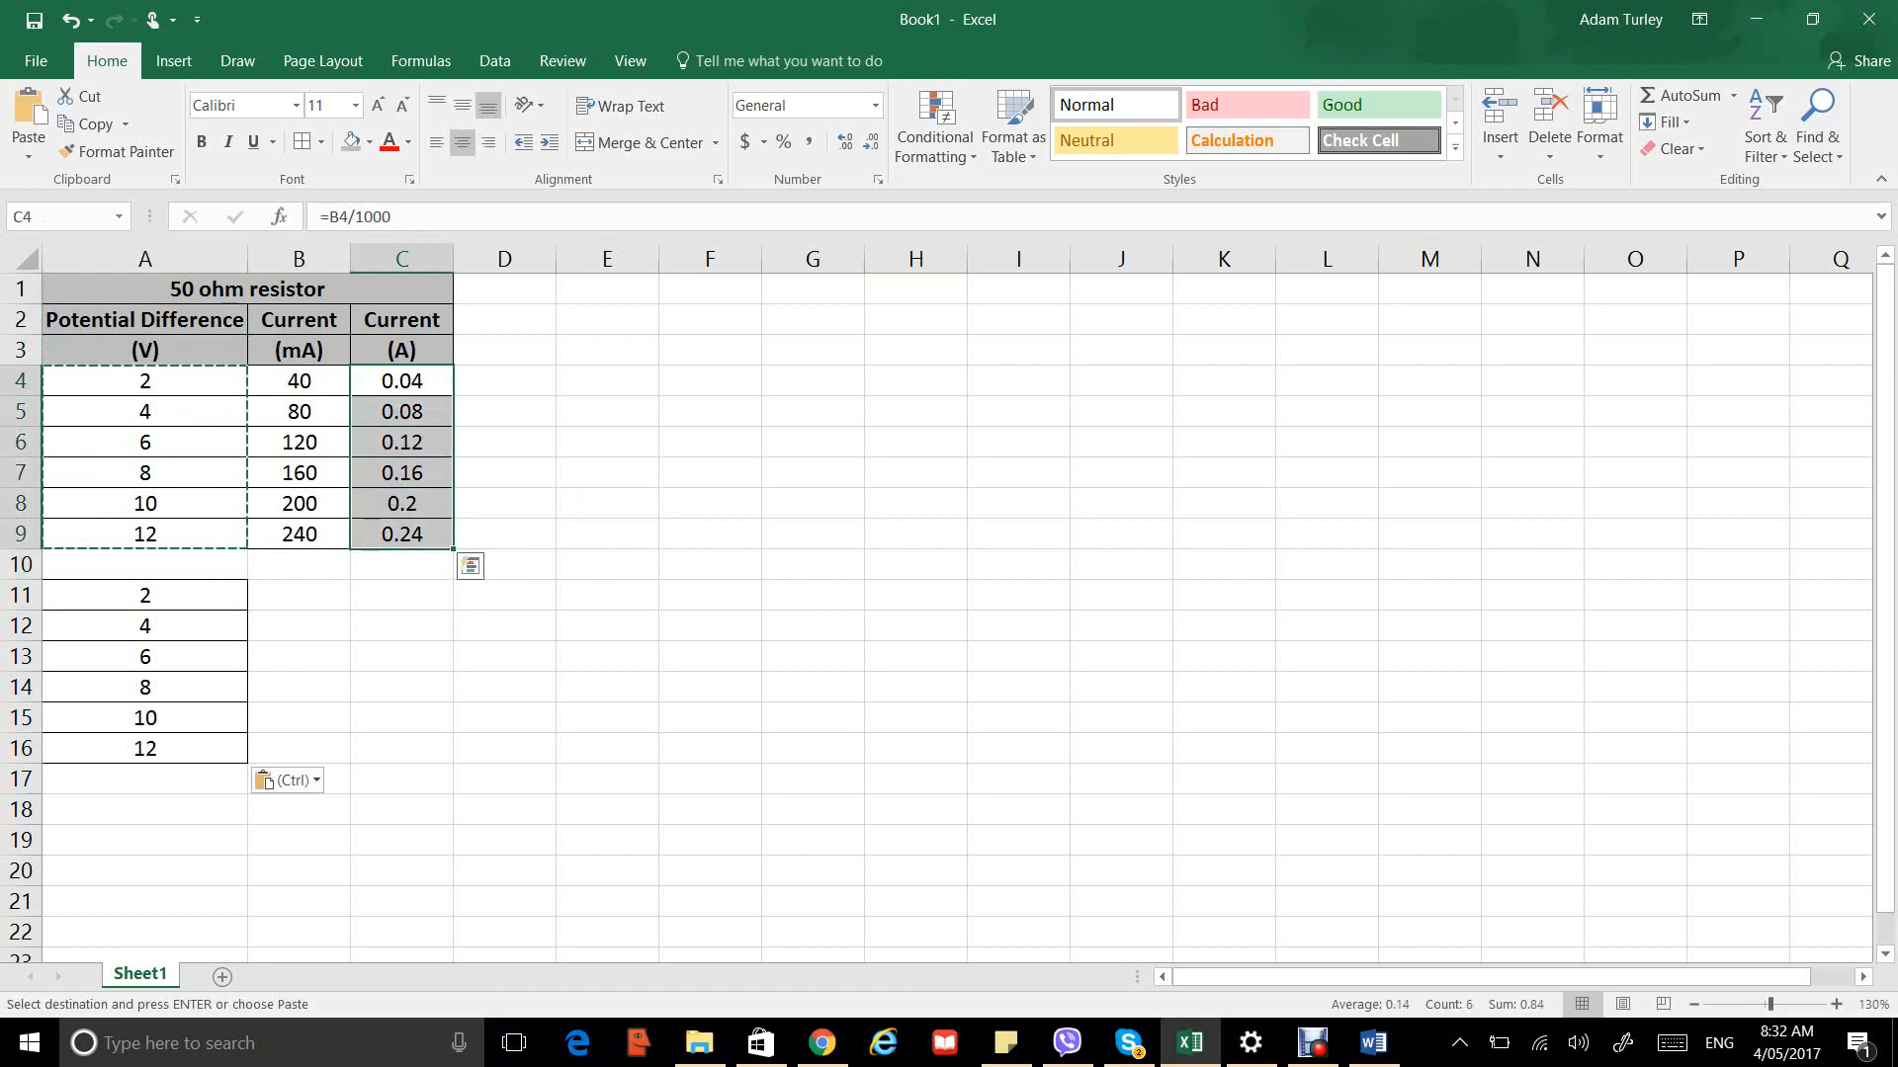
pyautogui.hotkey('ctrl', 'c')
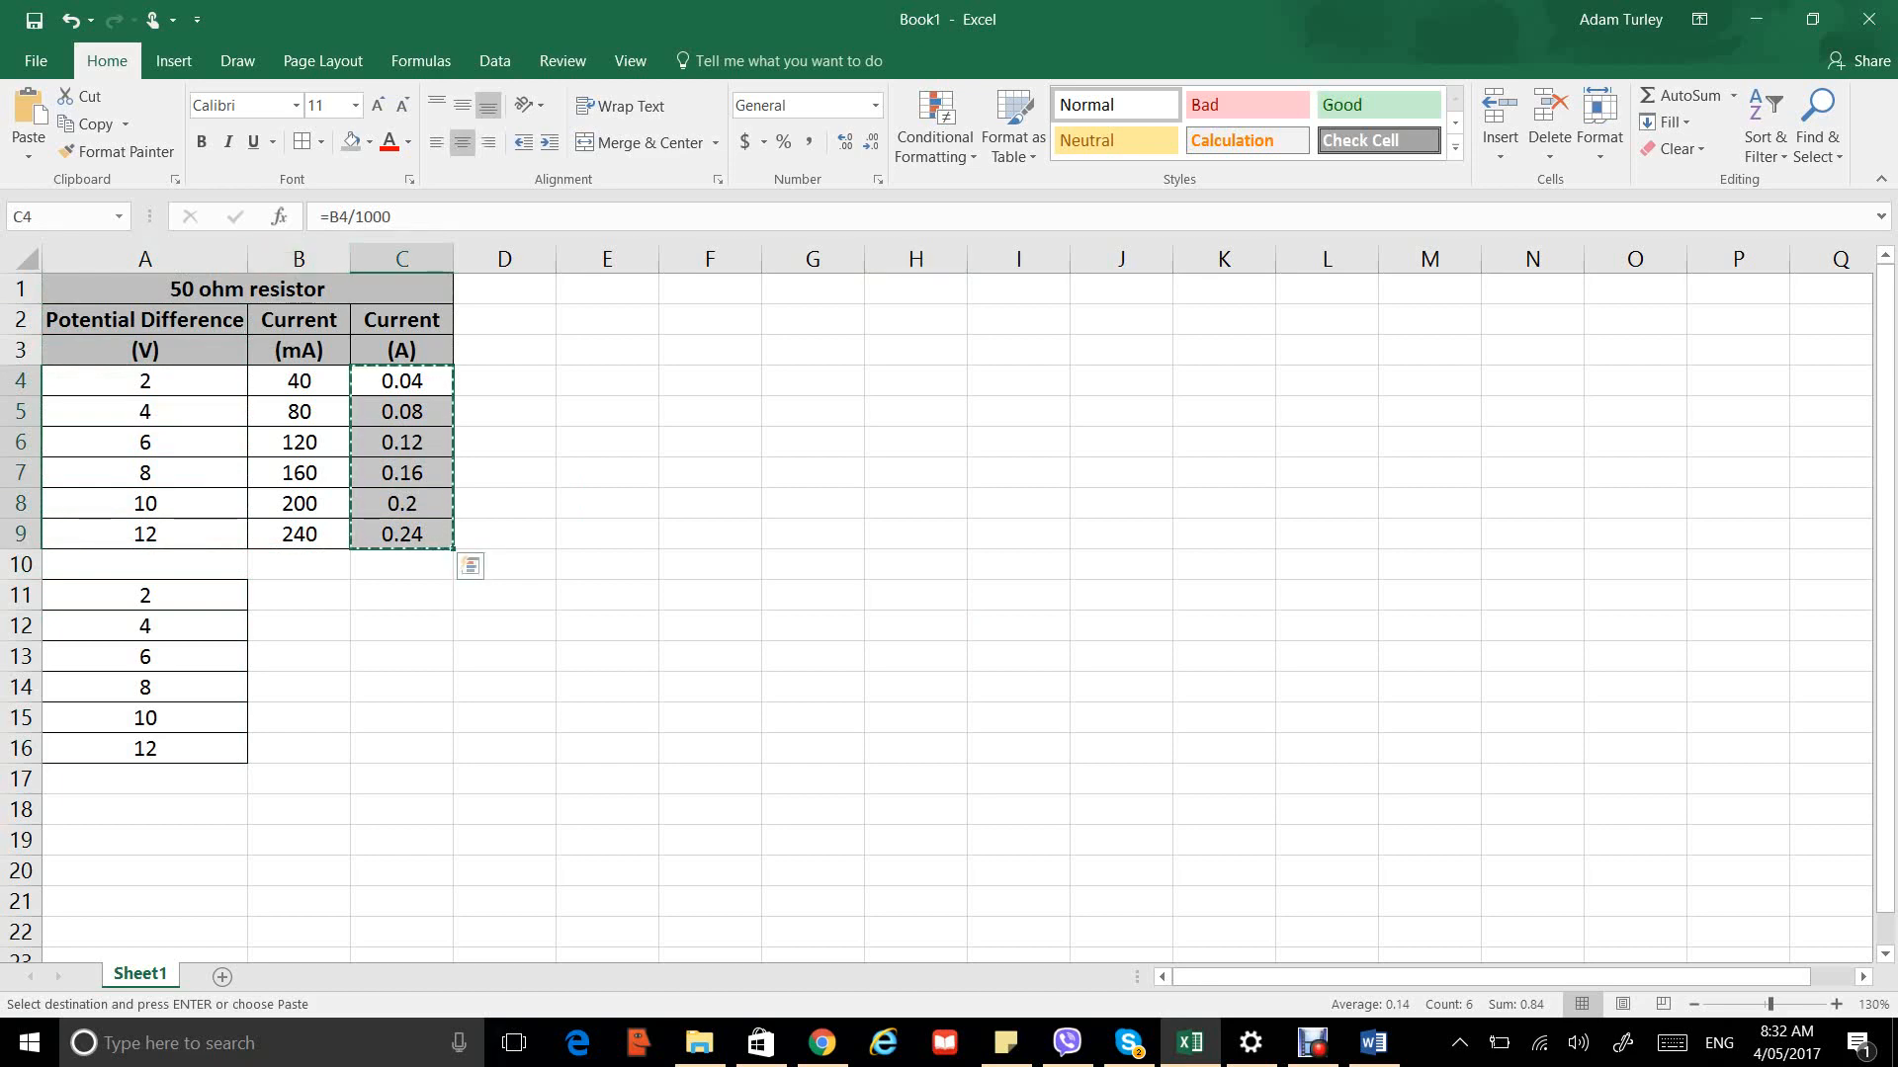
# Paste the copied currents as values only, without their formulas, starting at B11.
pyautogui.click(299, 595)
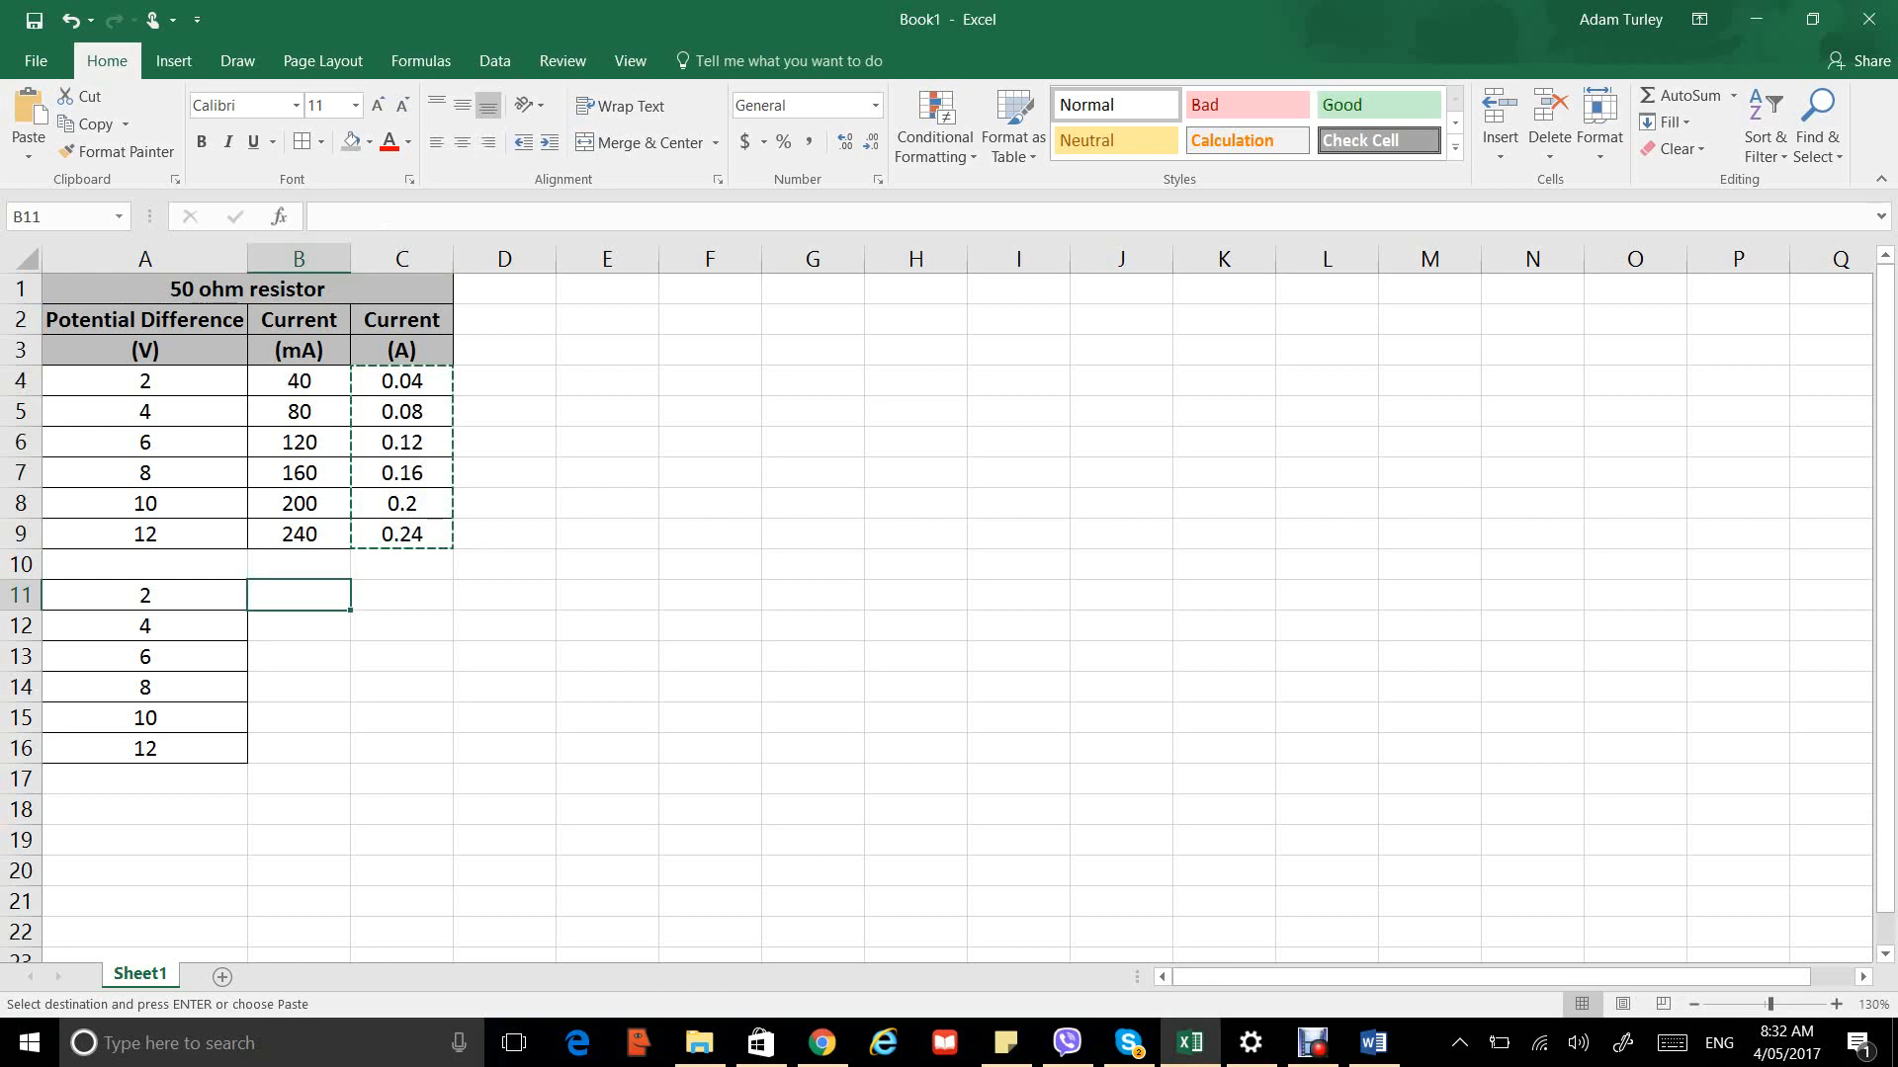
pyautogui.click(403, 399)
pyautogui.doubleClick(403, 397)
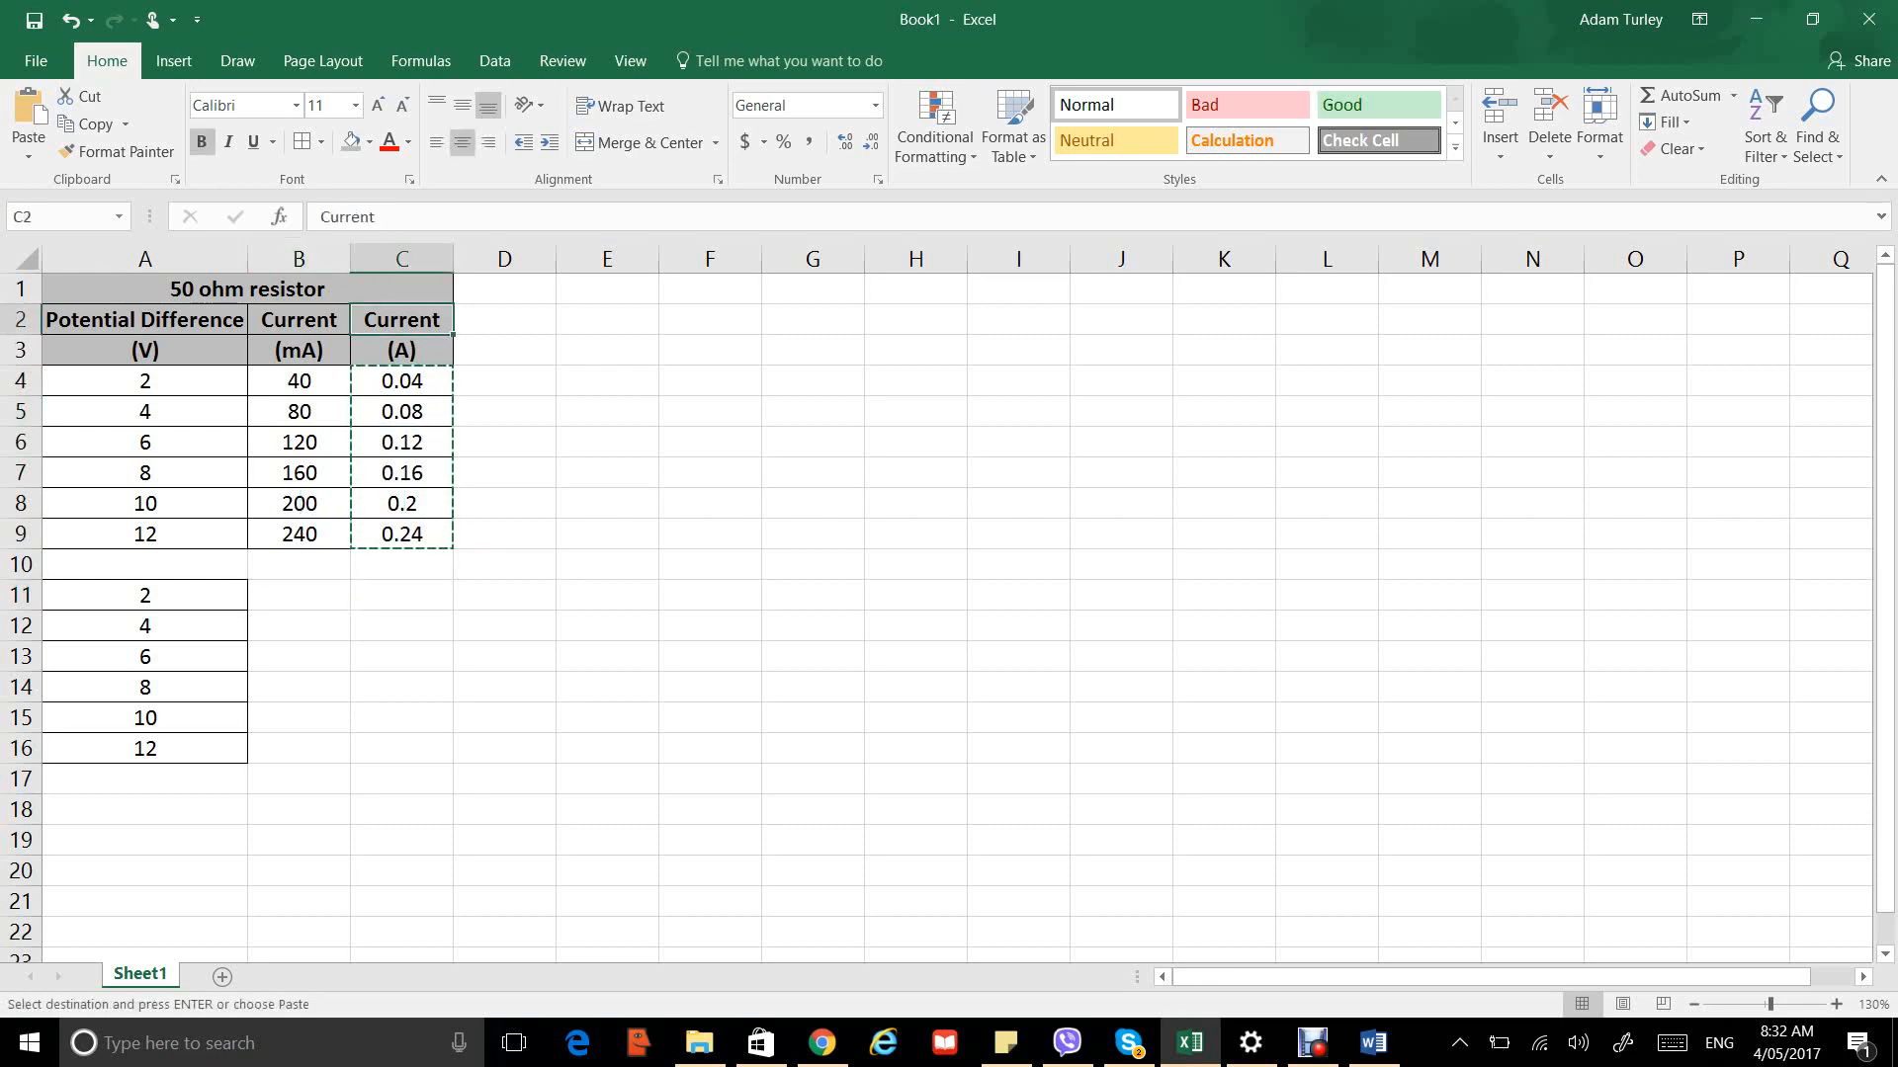
pyautogui.click(403, 399)
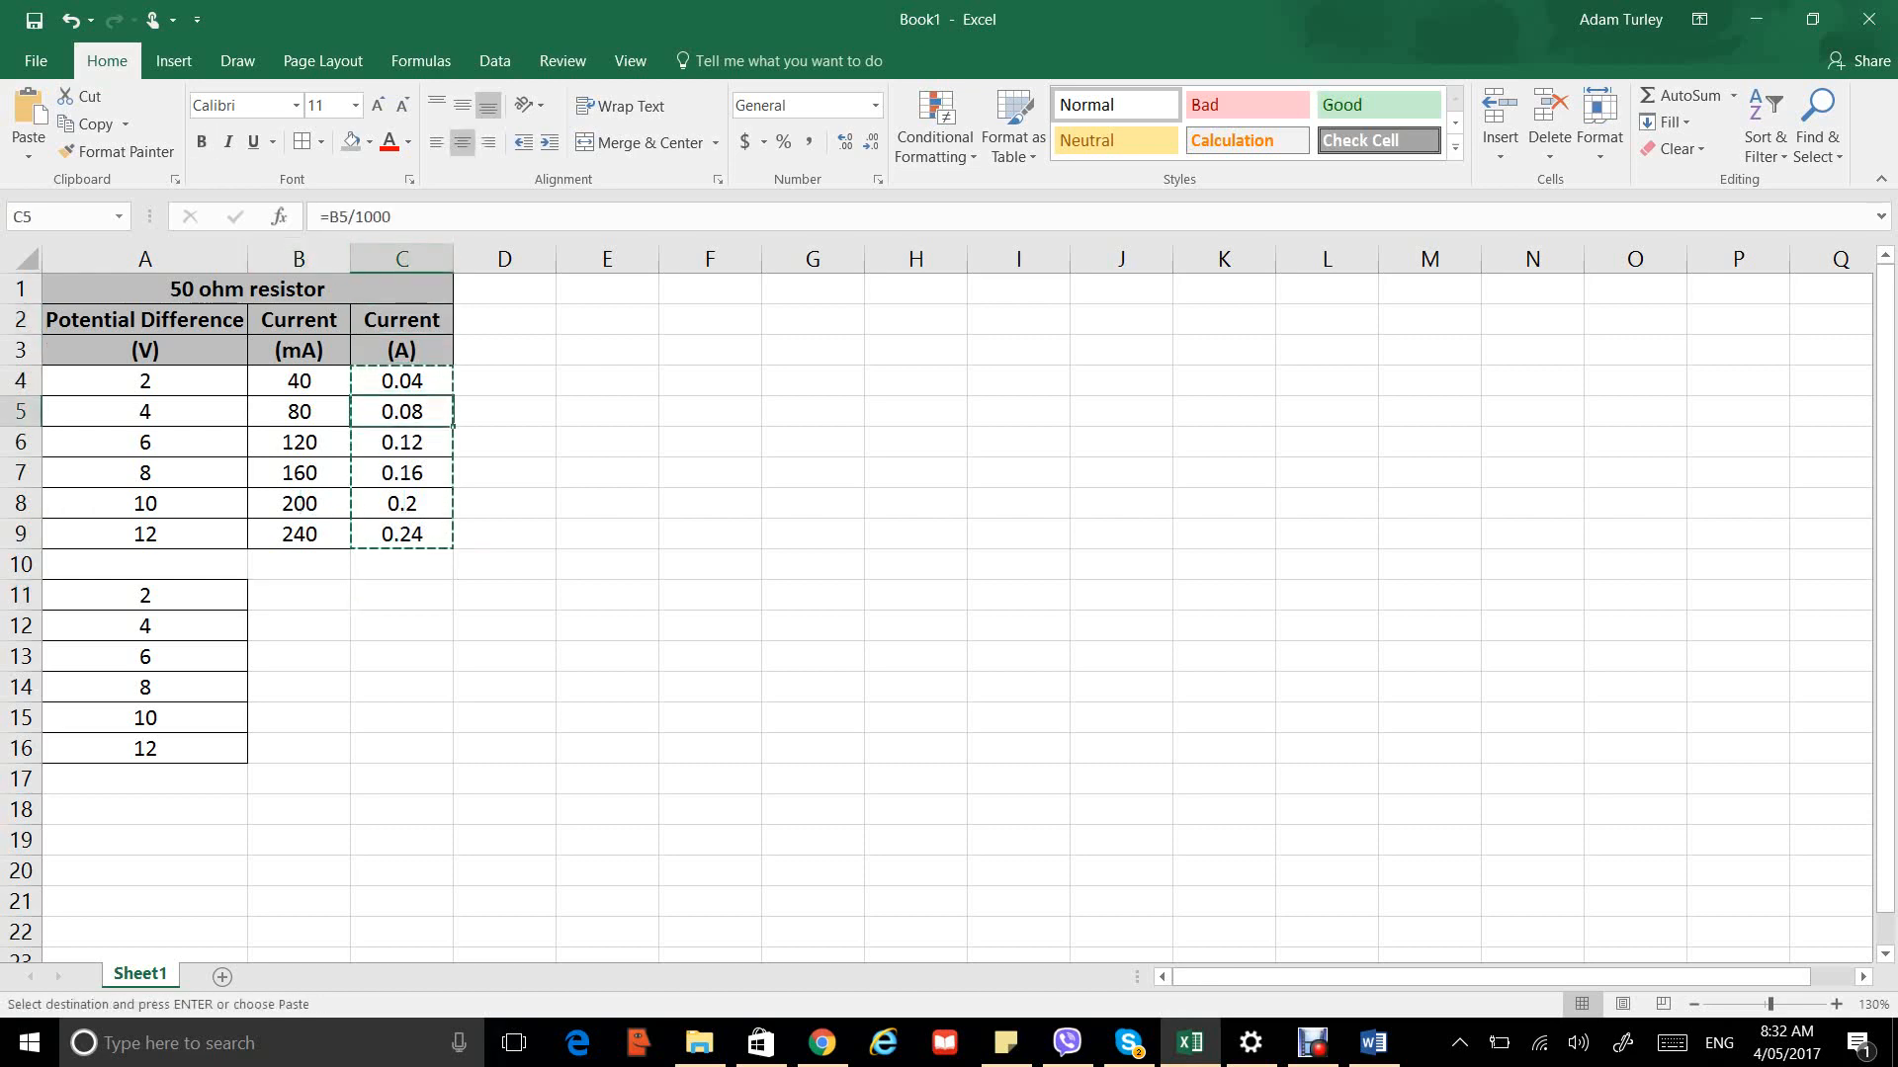
pyautogui.click(402, 442)
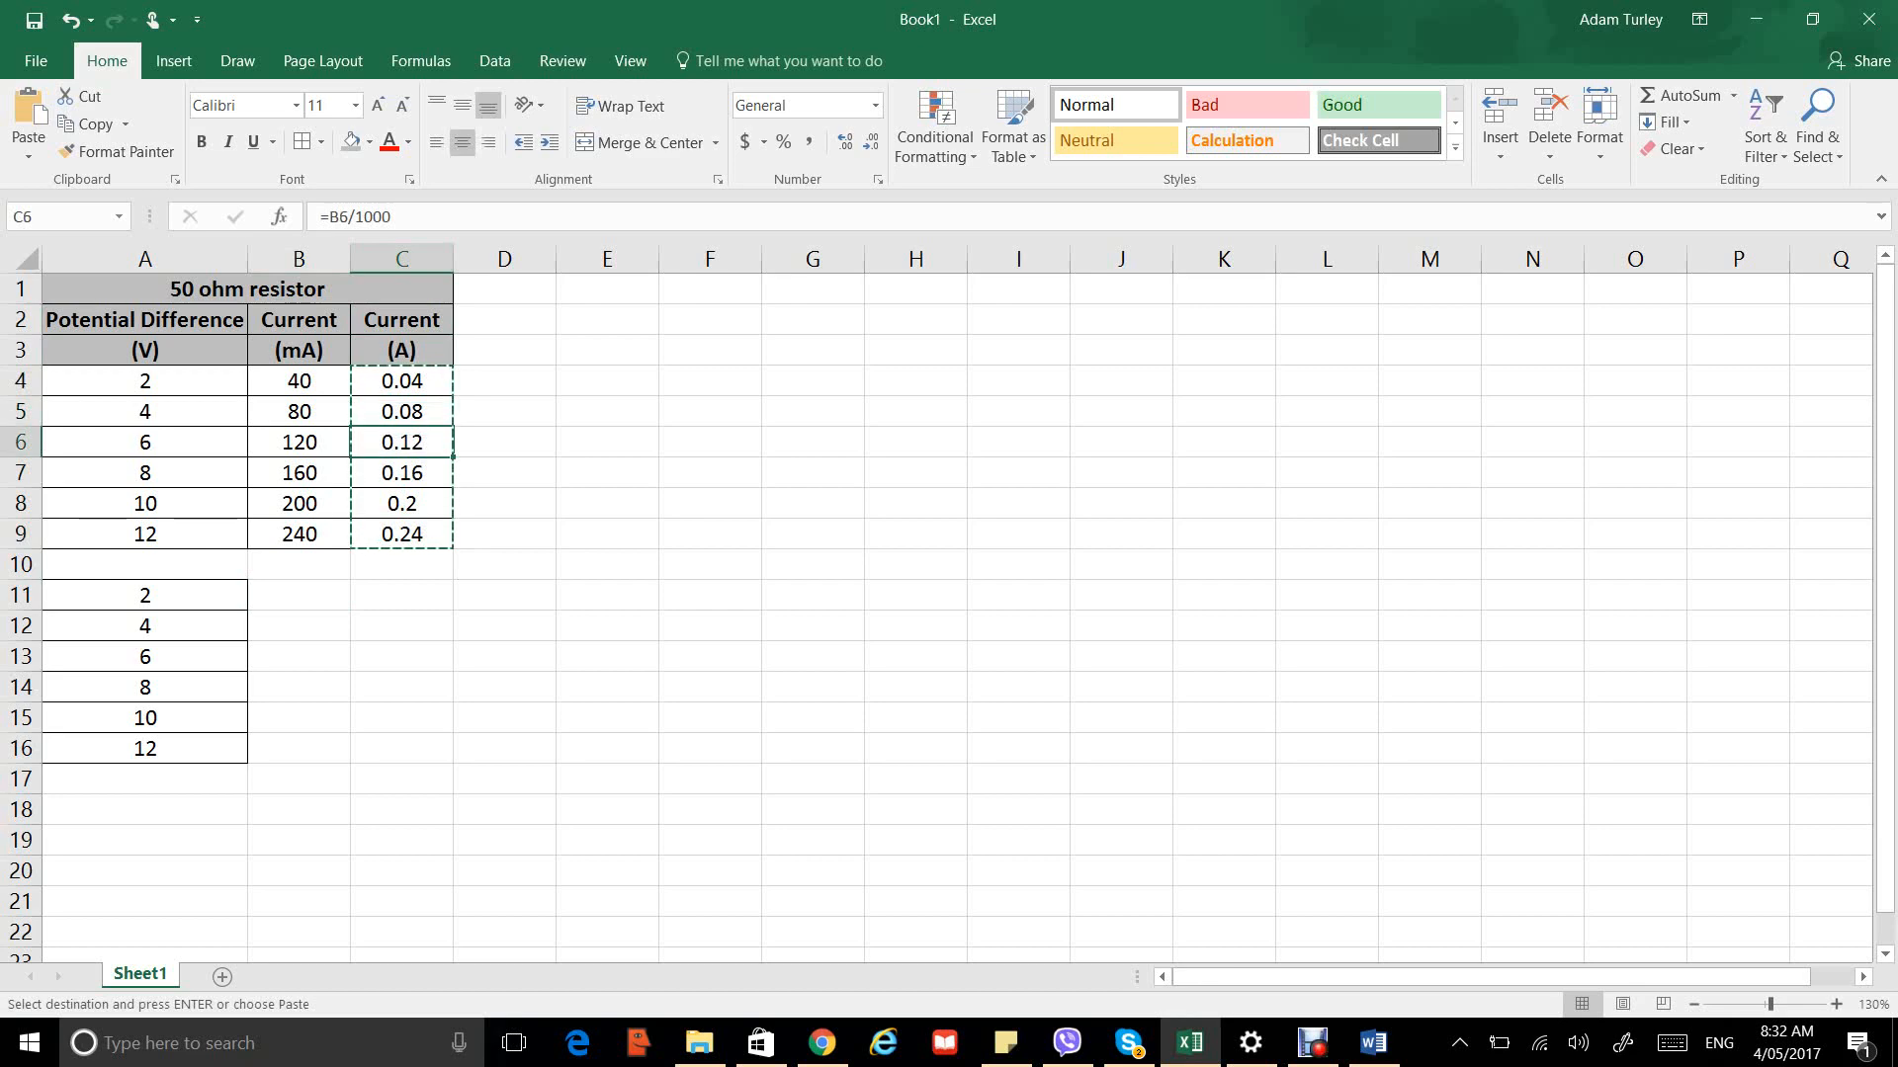
pyautogui.rightClick(275, 601)
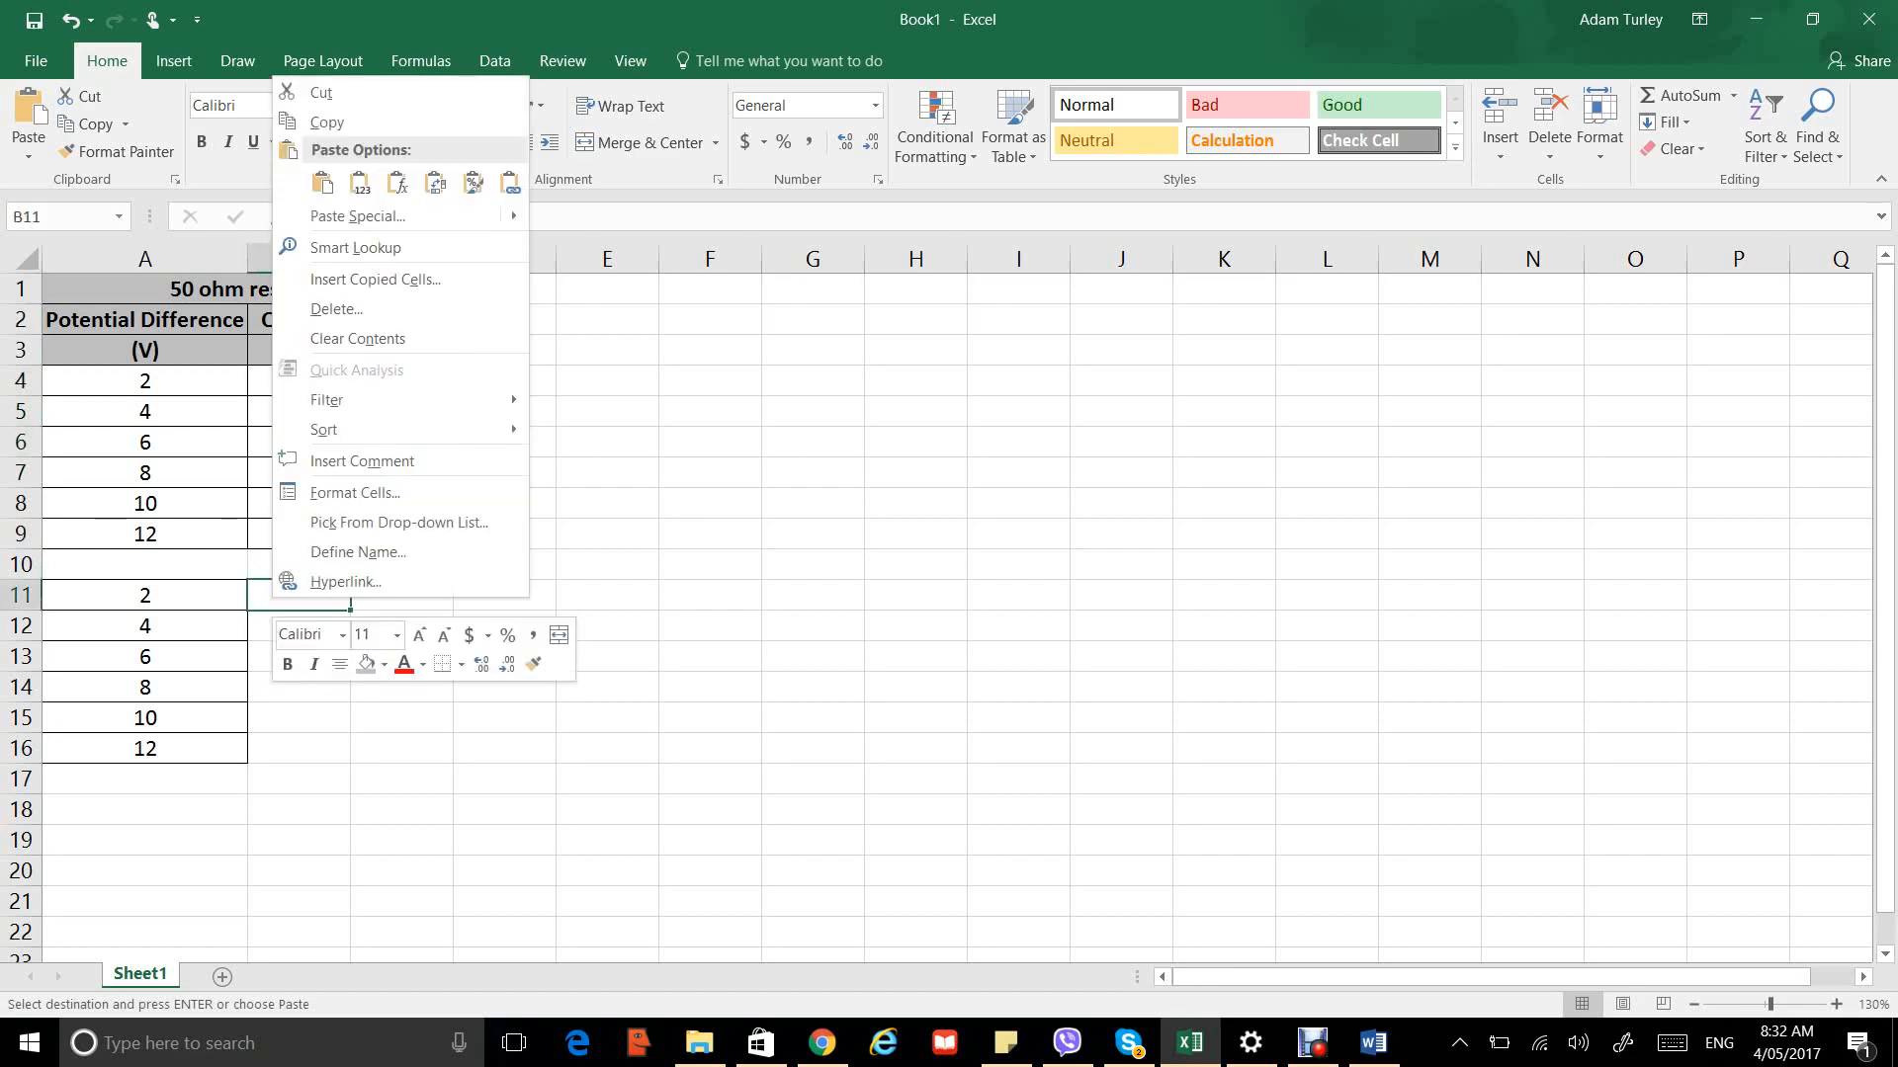
pyautogui.click(360, 182)
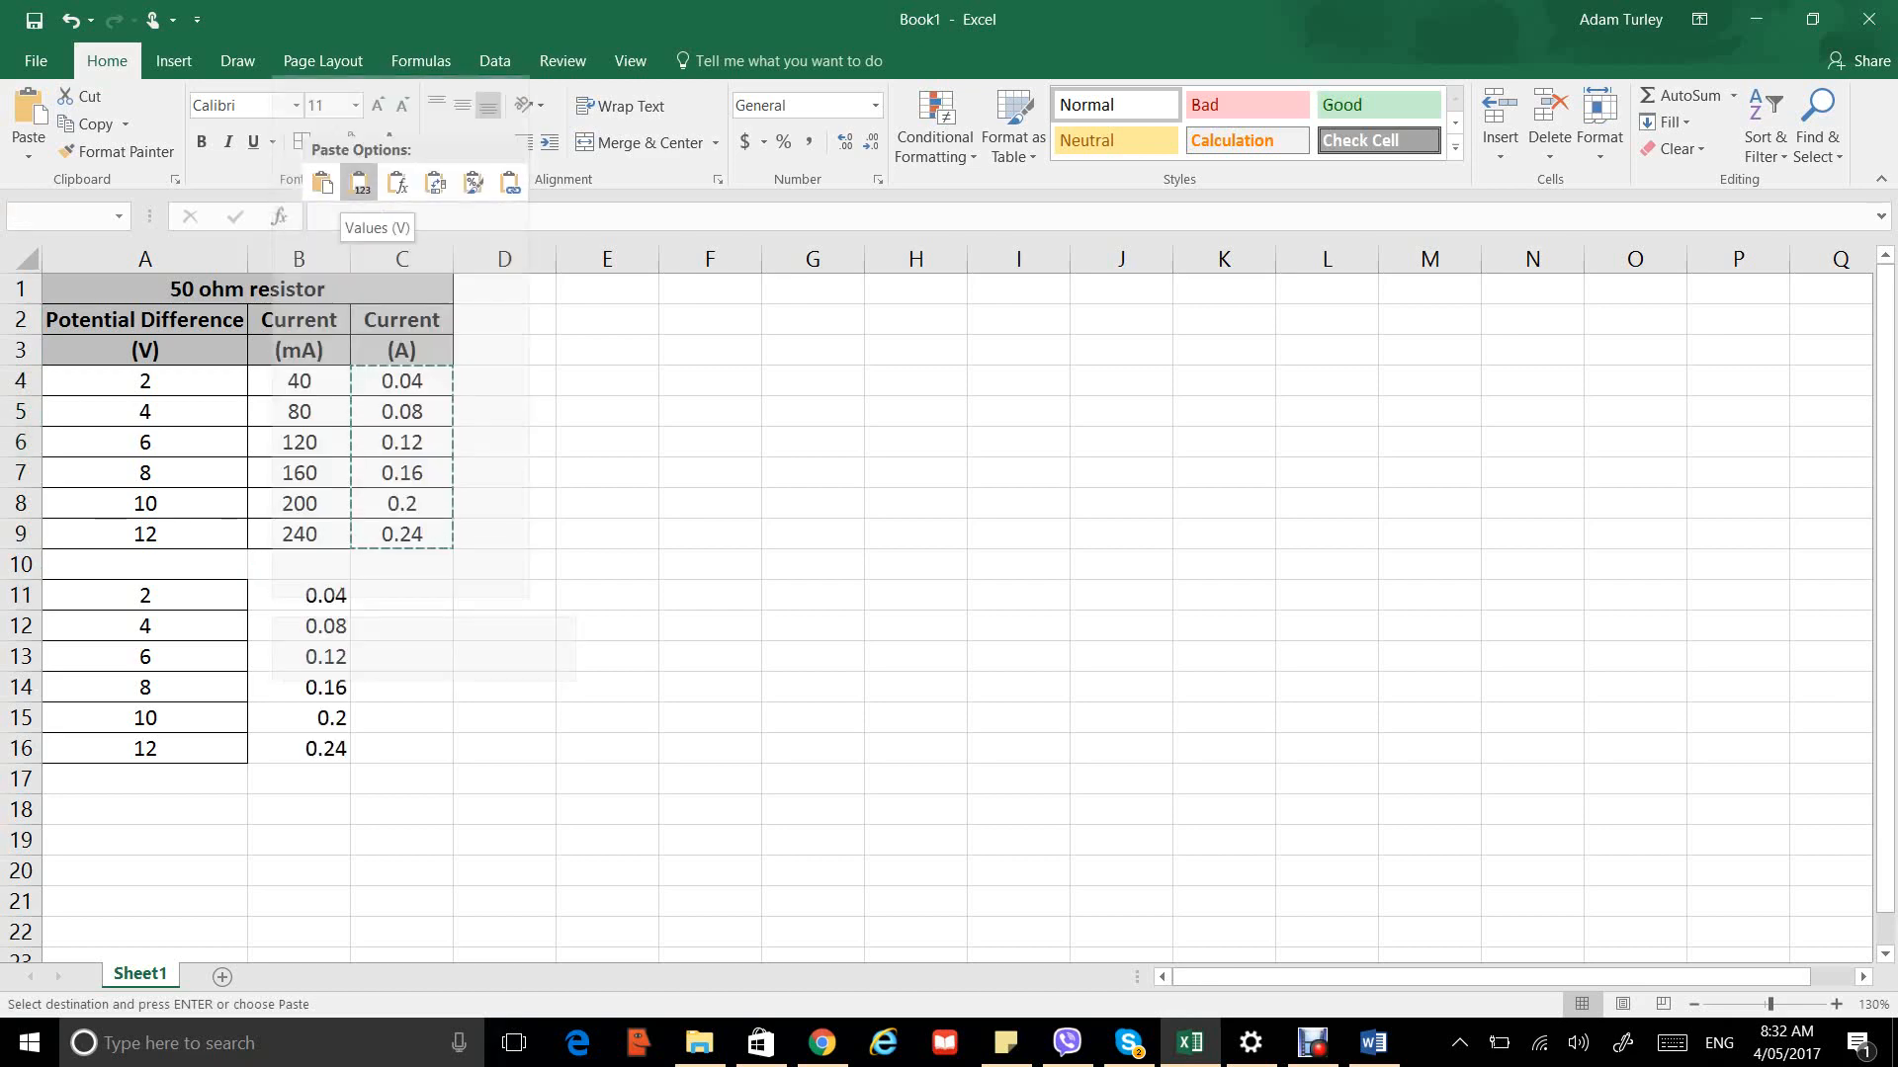
pyautogui.click(321, 181)
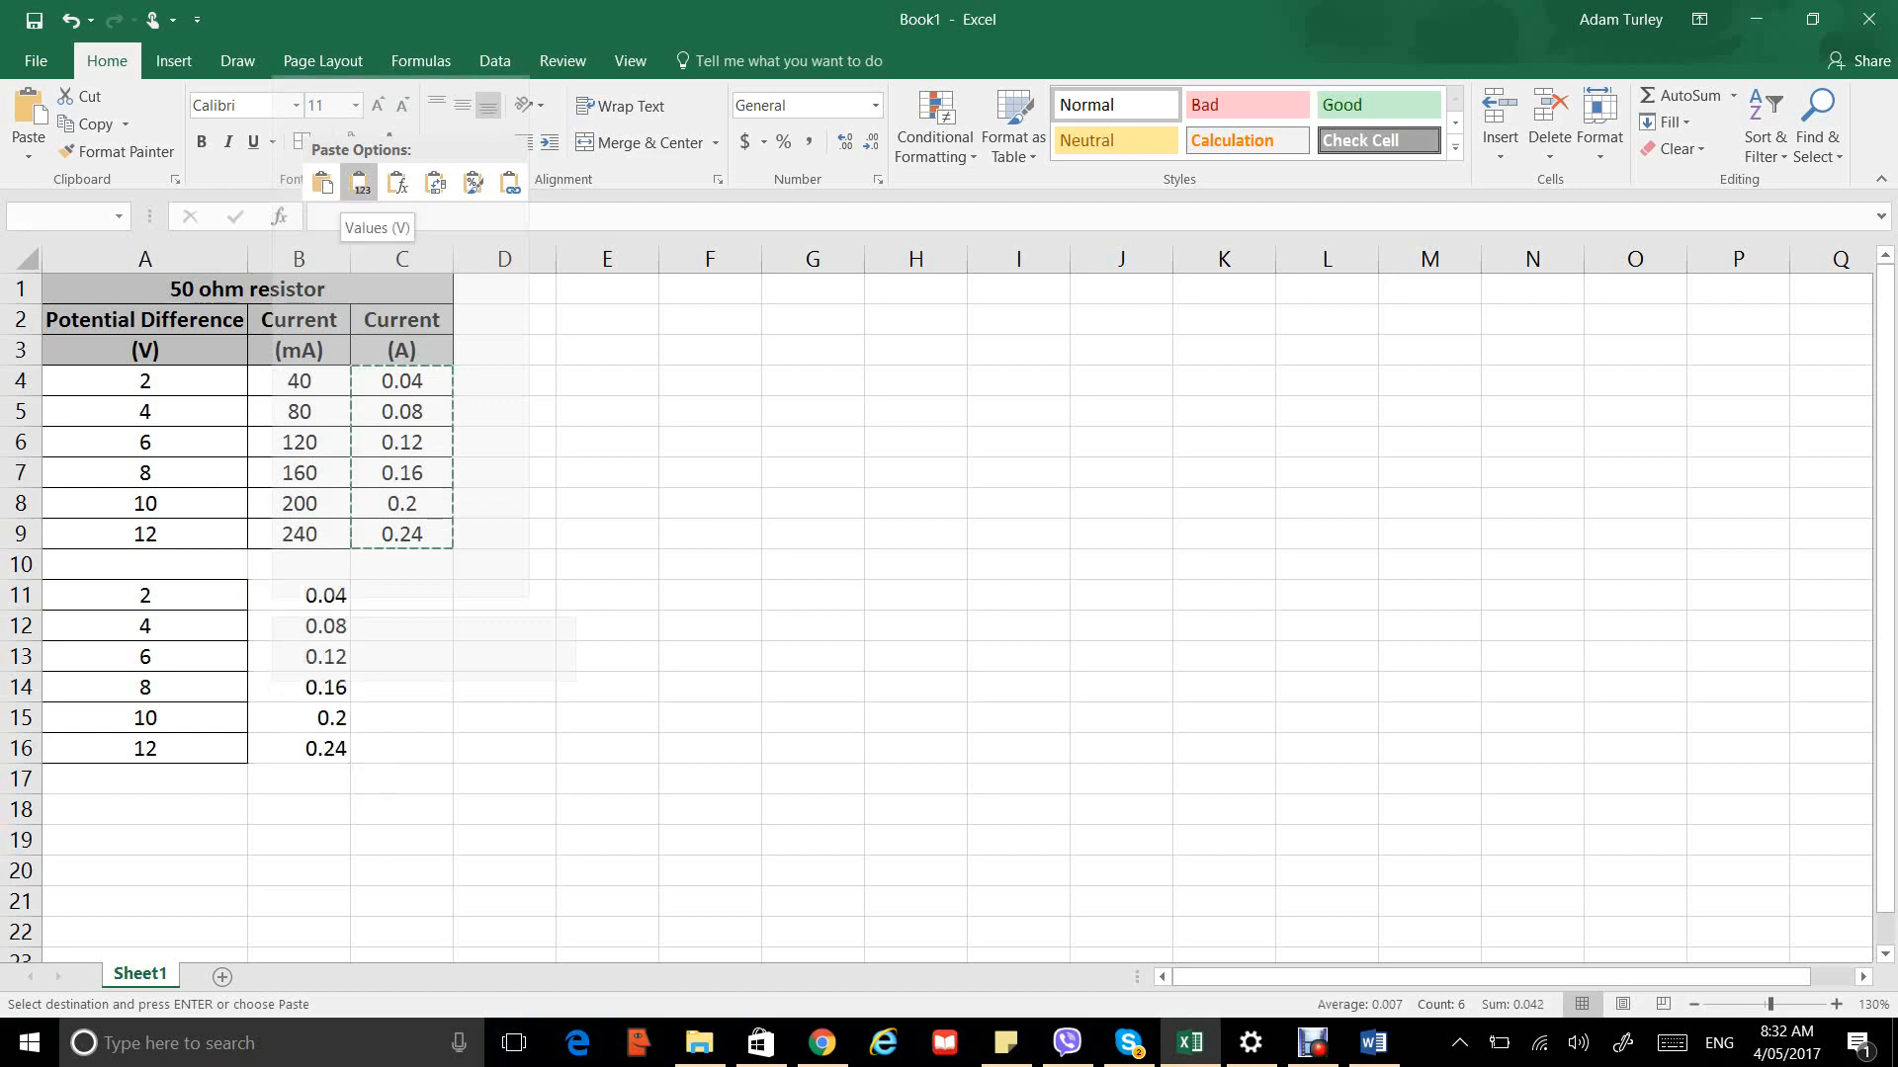
pyautogui.click(360, 182)
pyautogui.click(504, 718)
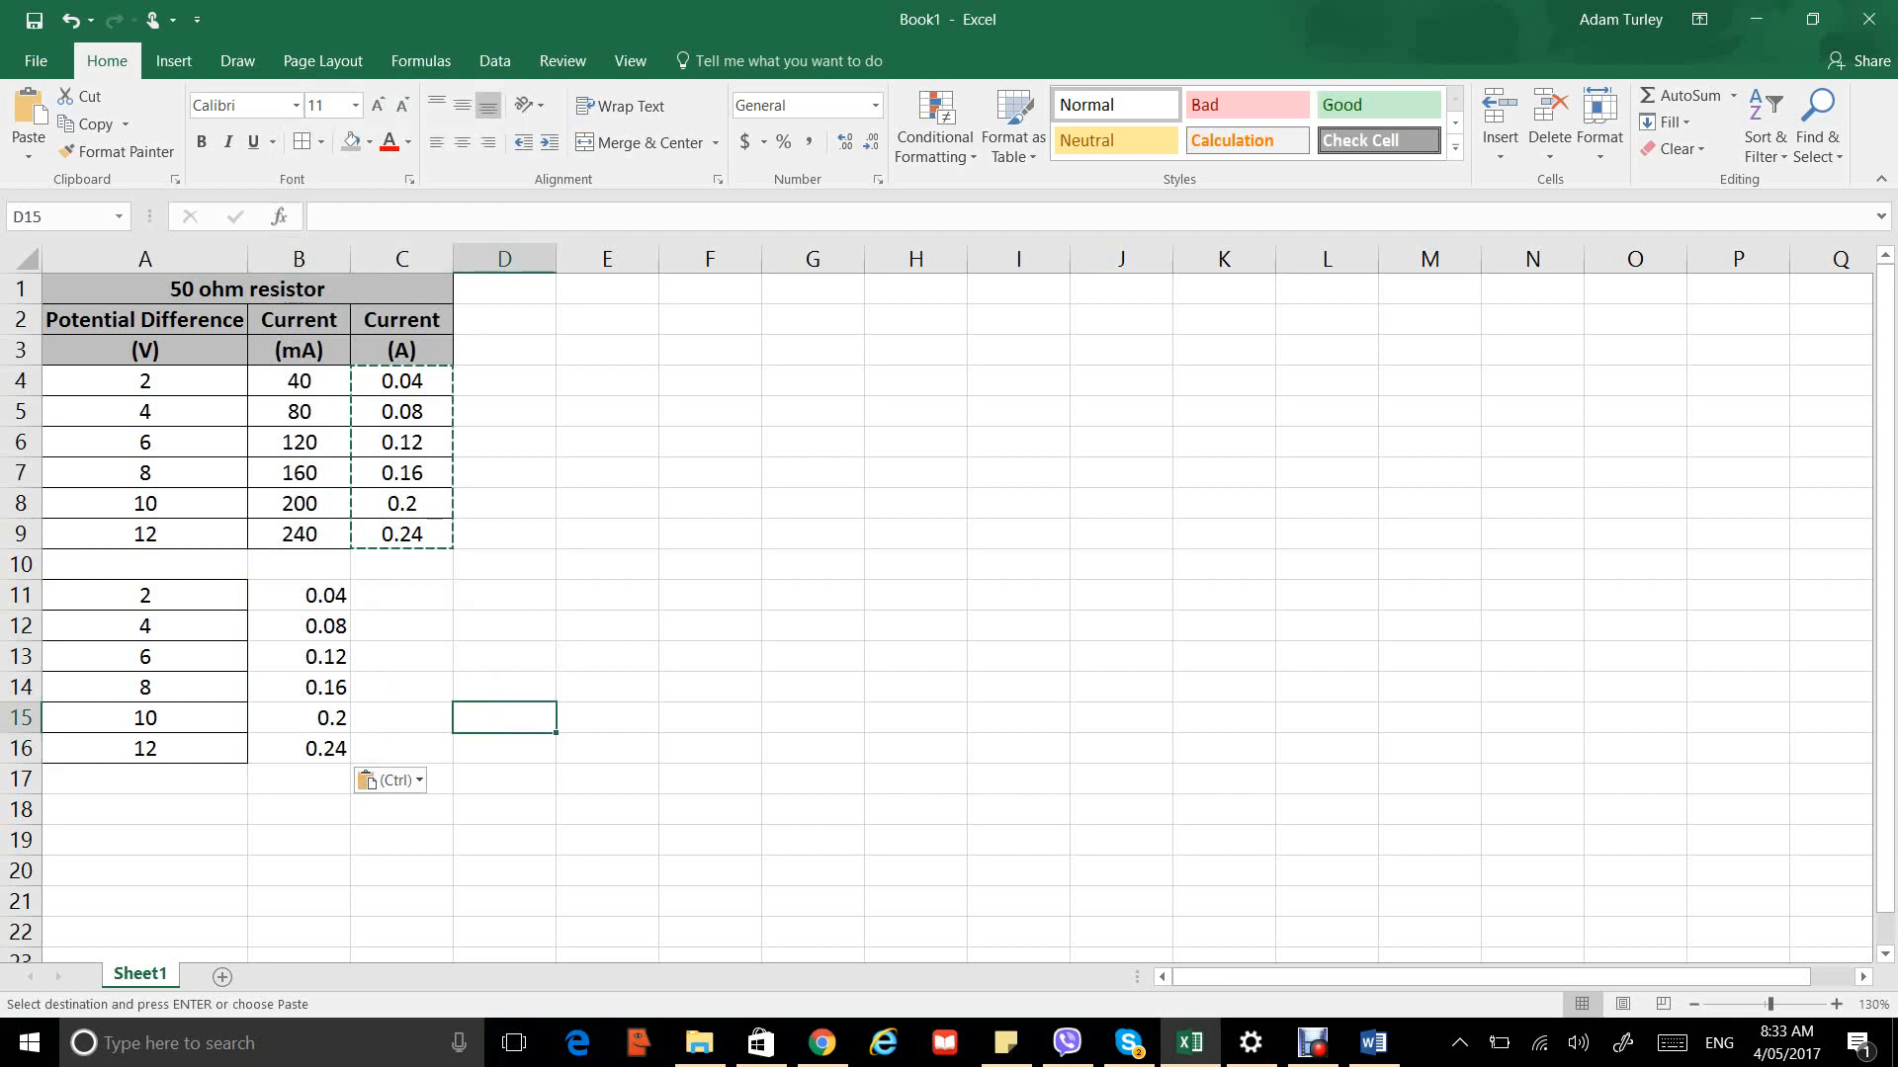
# Move the potential difference values from A11:A16 to C11:C16, beside the pasted currents.
pyautogui.moveTo(144, 595); pyautogui.dragTo(145, 748)
pyautogui.hotkey('ctrl', 'c')
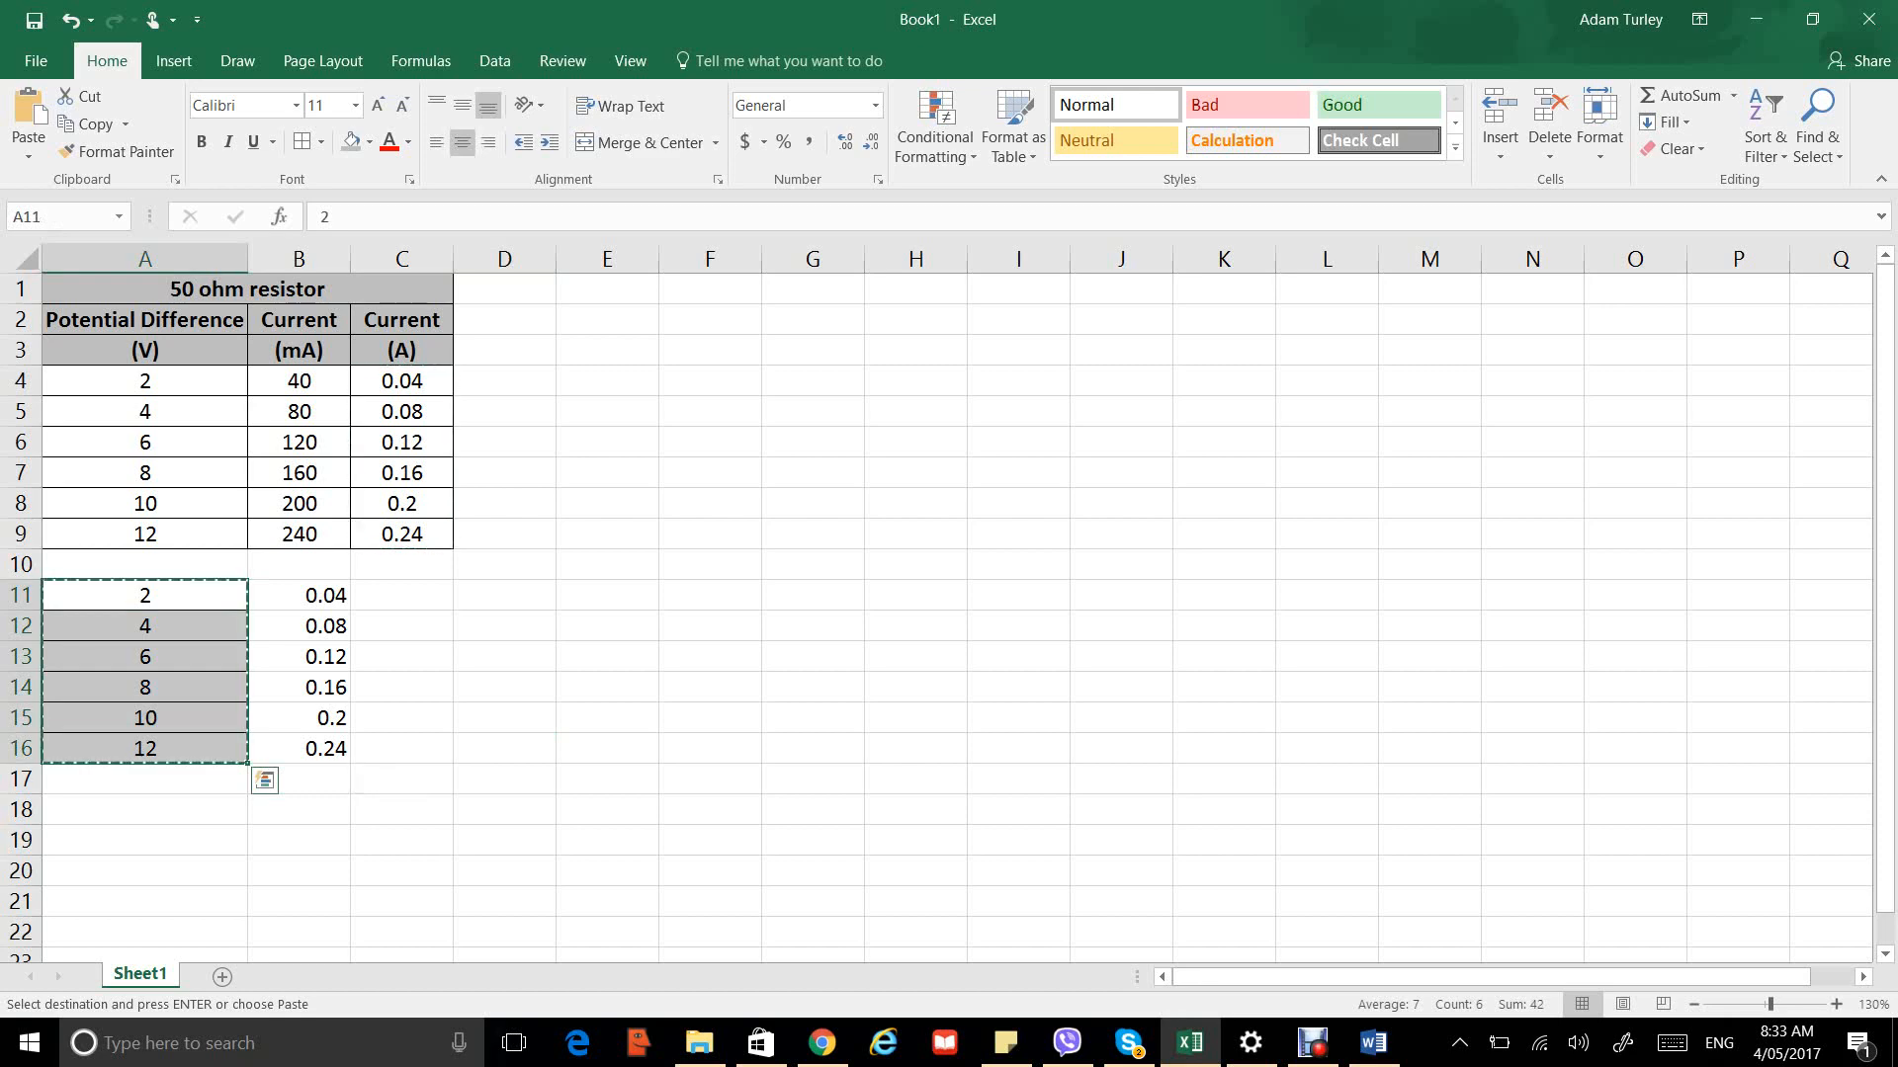
pyautogui.click(401, 595)
pyautogui.hotkey('ctrl', 'v')
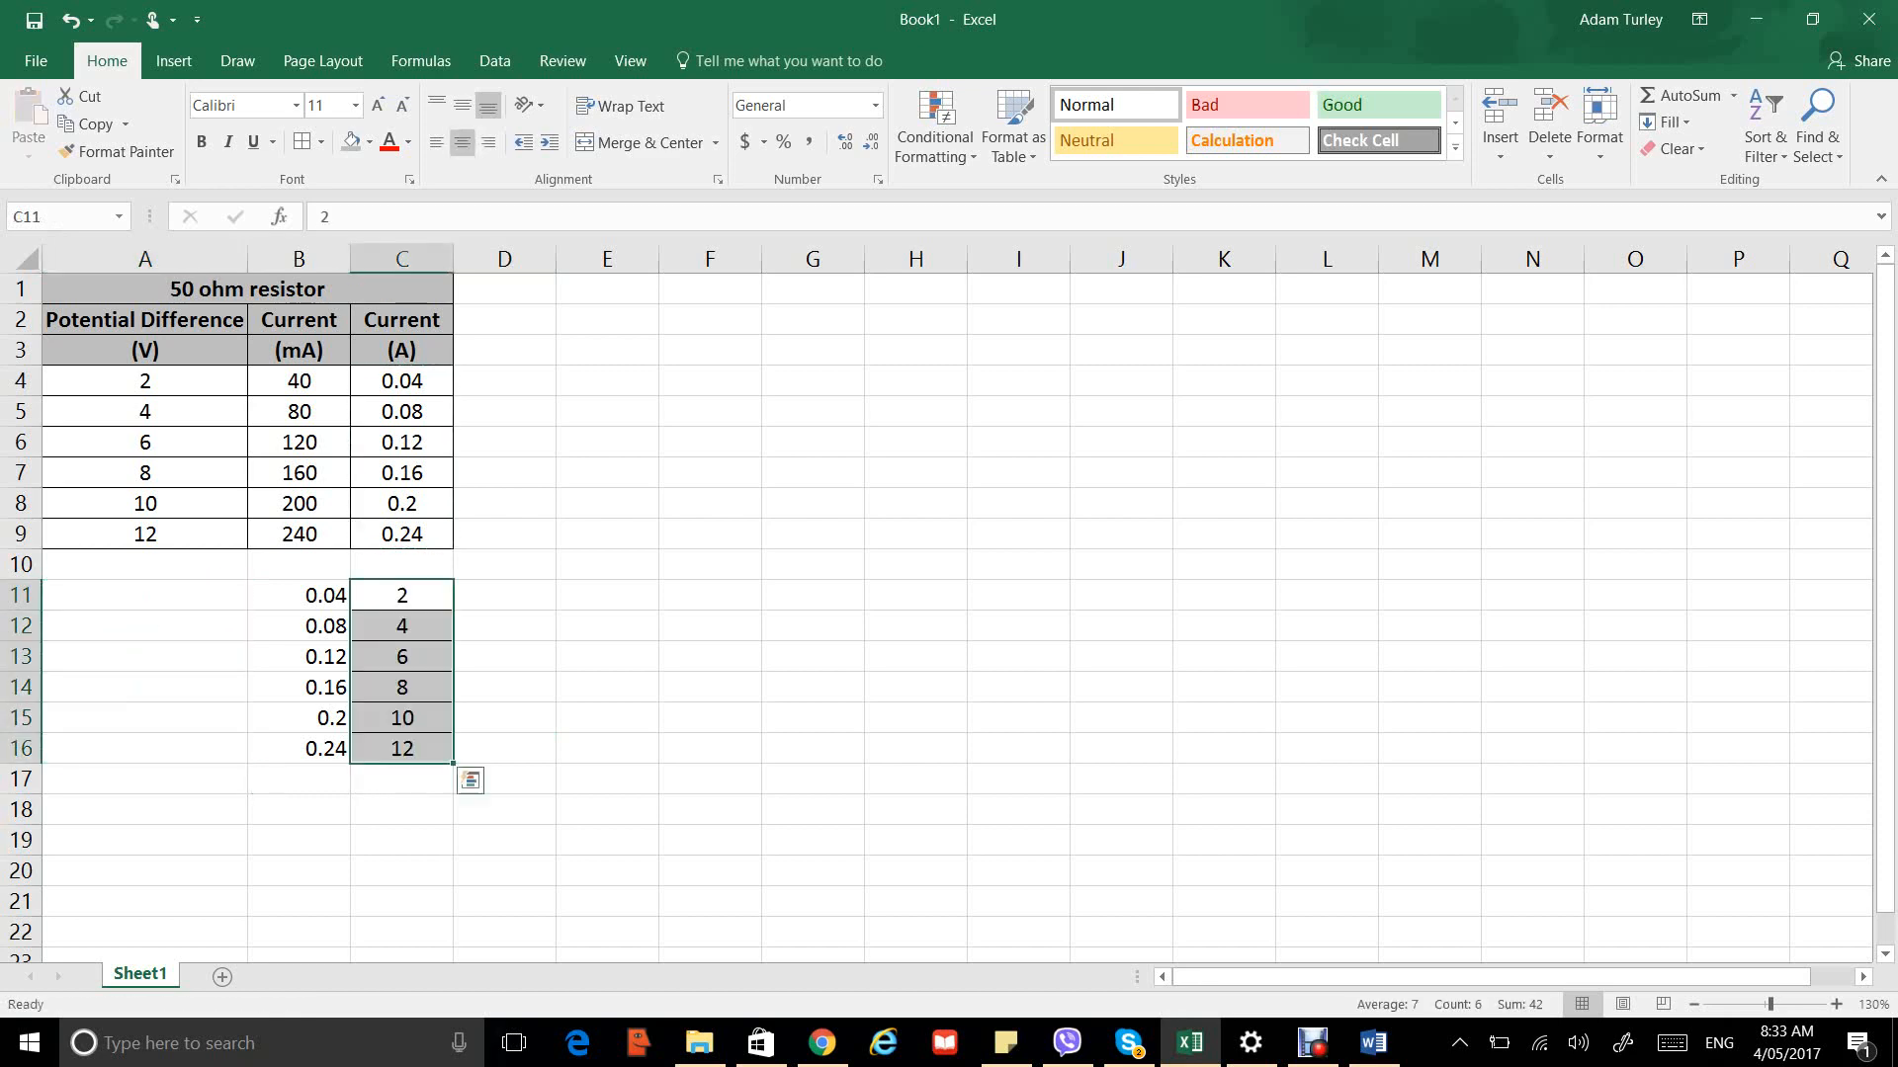
pyautogui.doubleClick(401, 595)
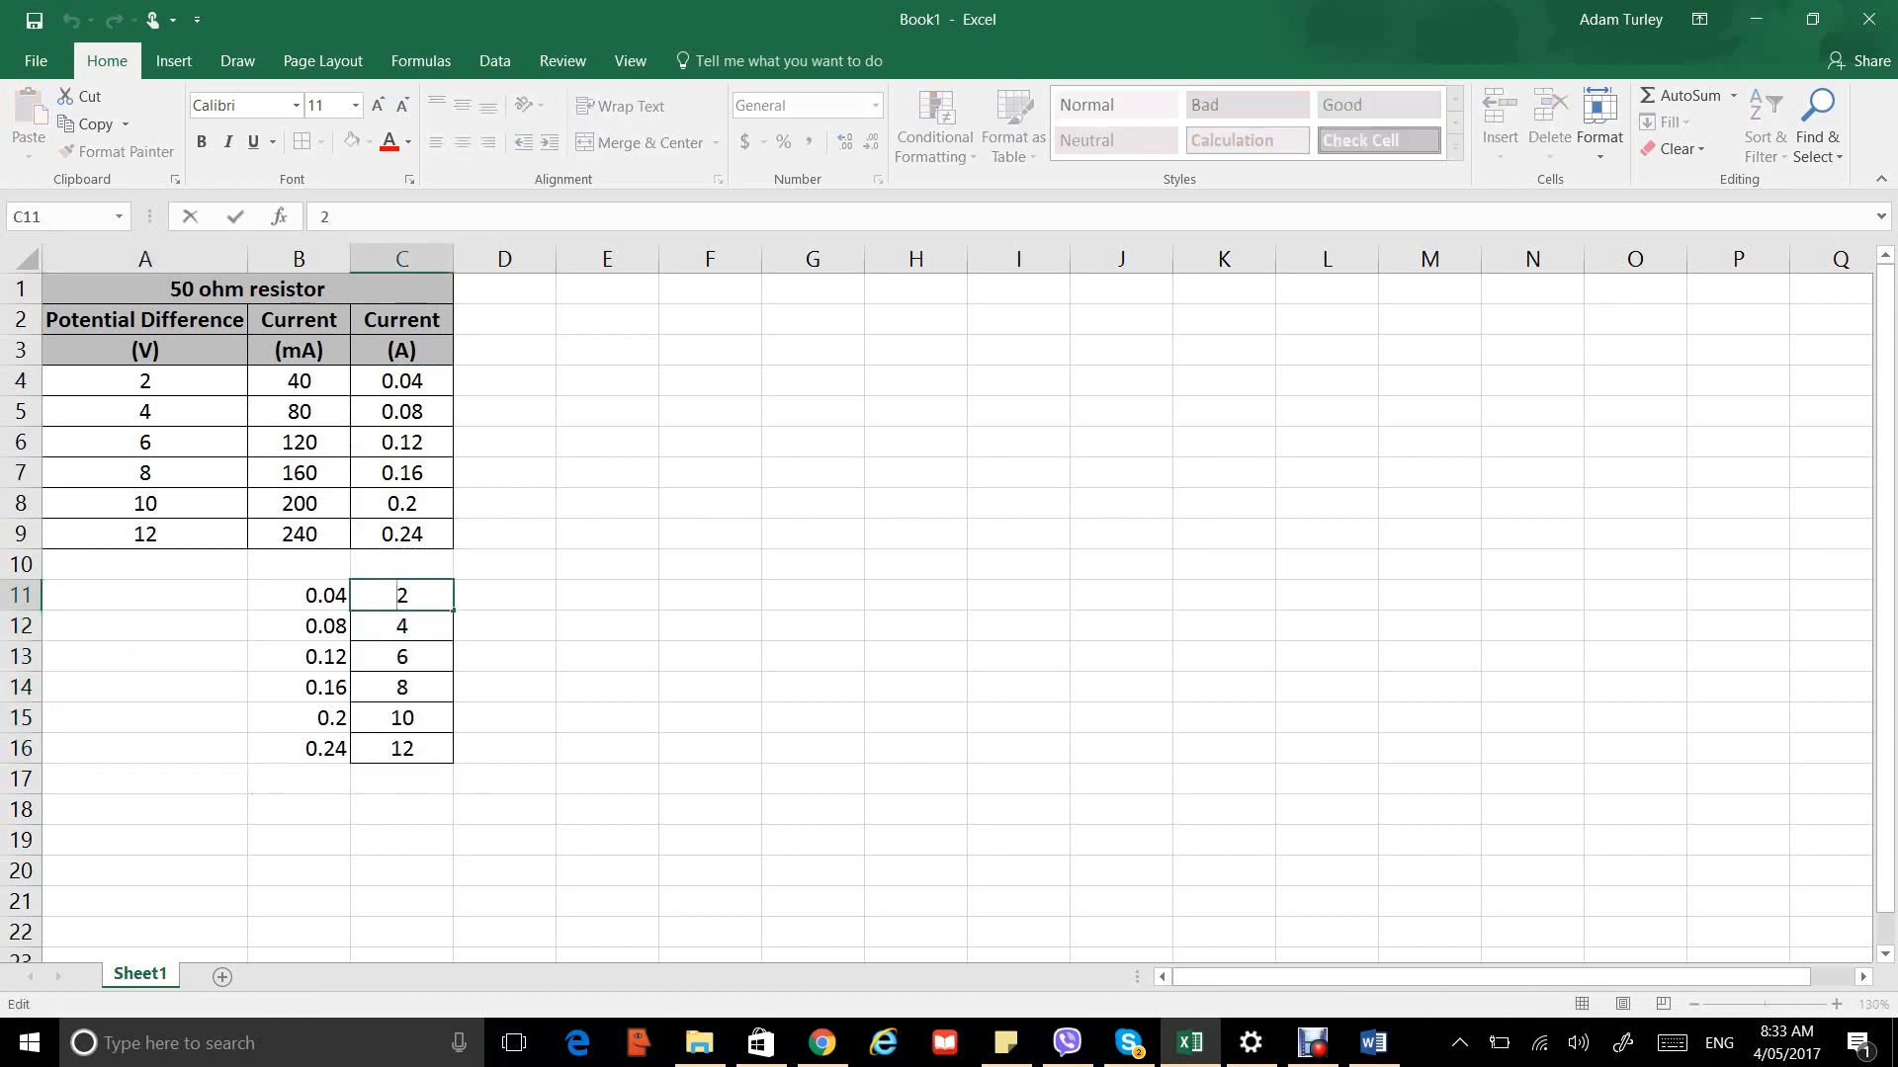
# Insert a markers-only scatter chart of the current and potential difference data in B11:C16.
pyautogui.click(299, 595)
pyautogui.moveTo(298, 595); pyautogui.dragTo(435, 748)
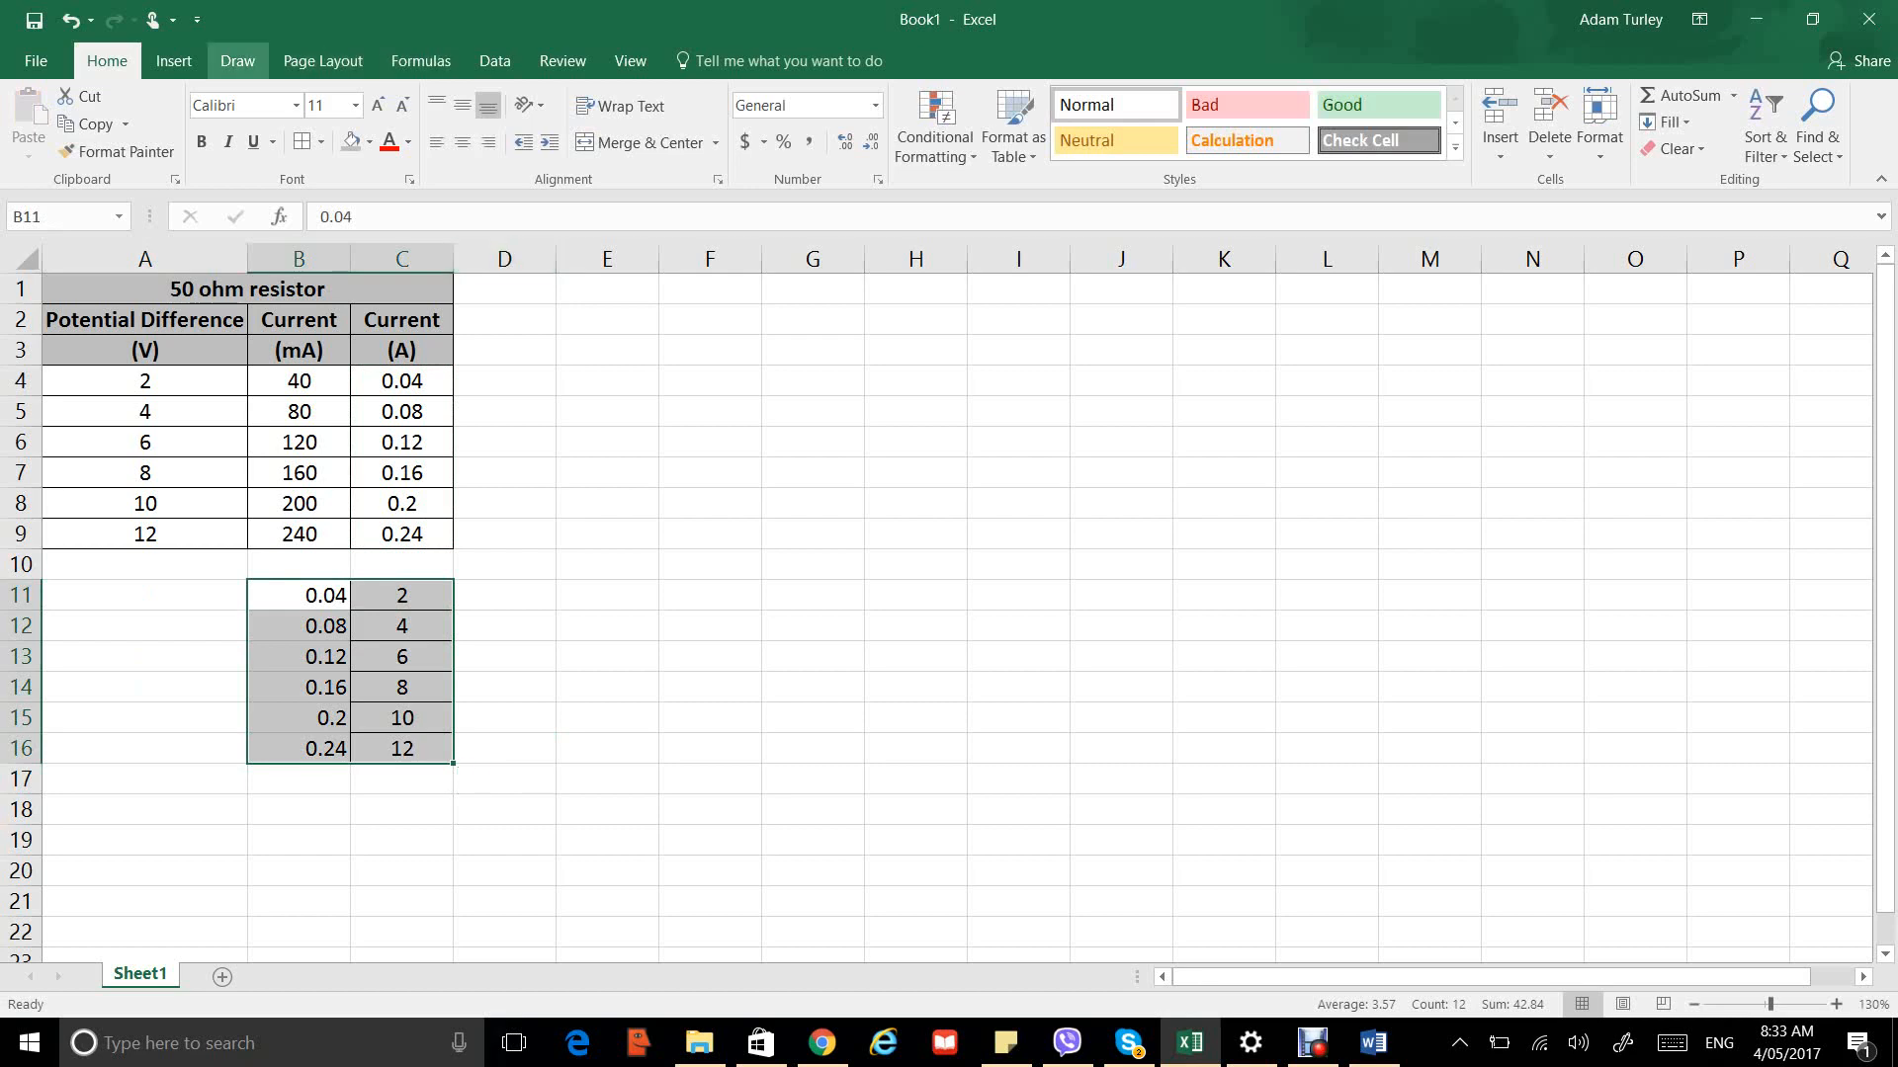
pyautogui.click(173, 60)
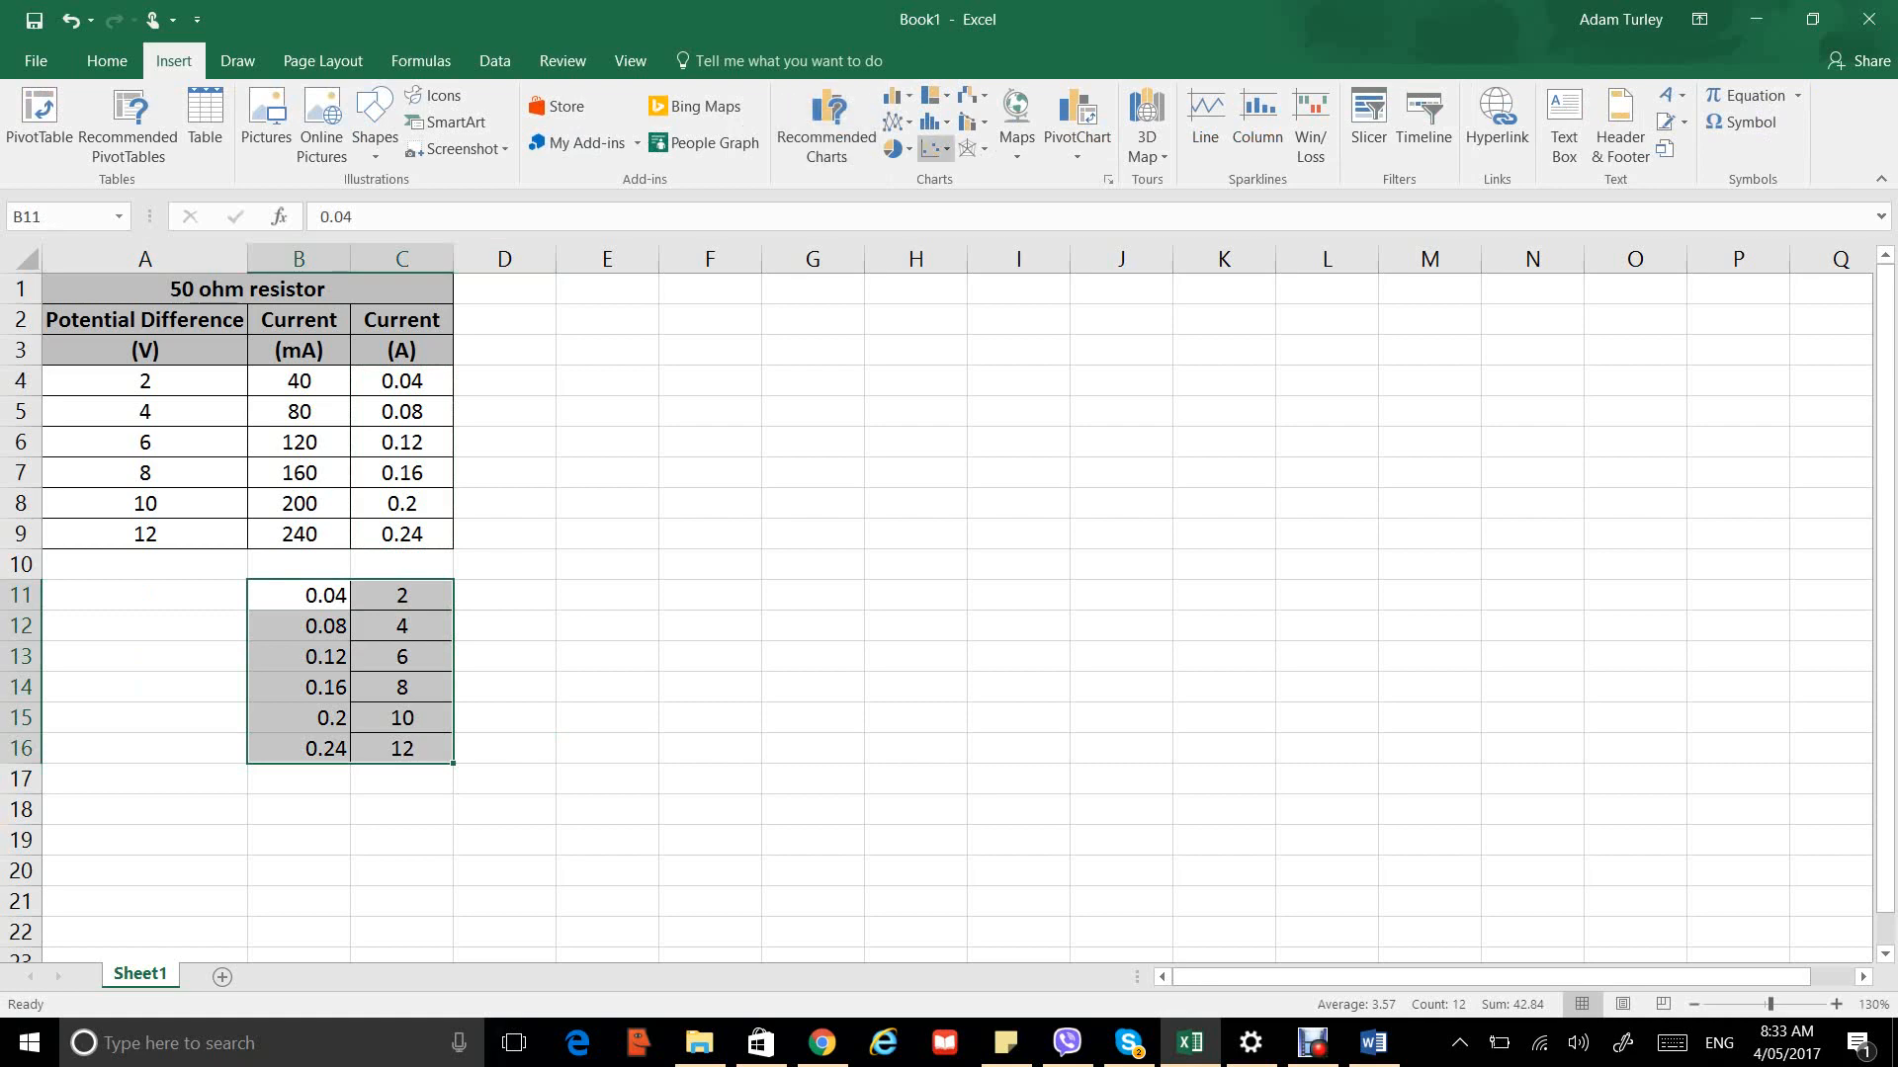
pyautogui.click(935, 148)
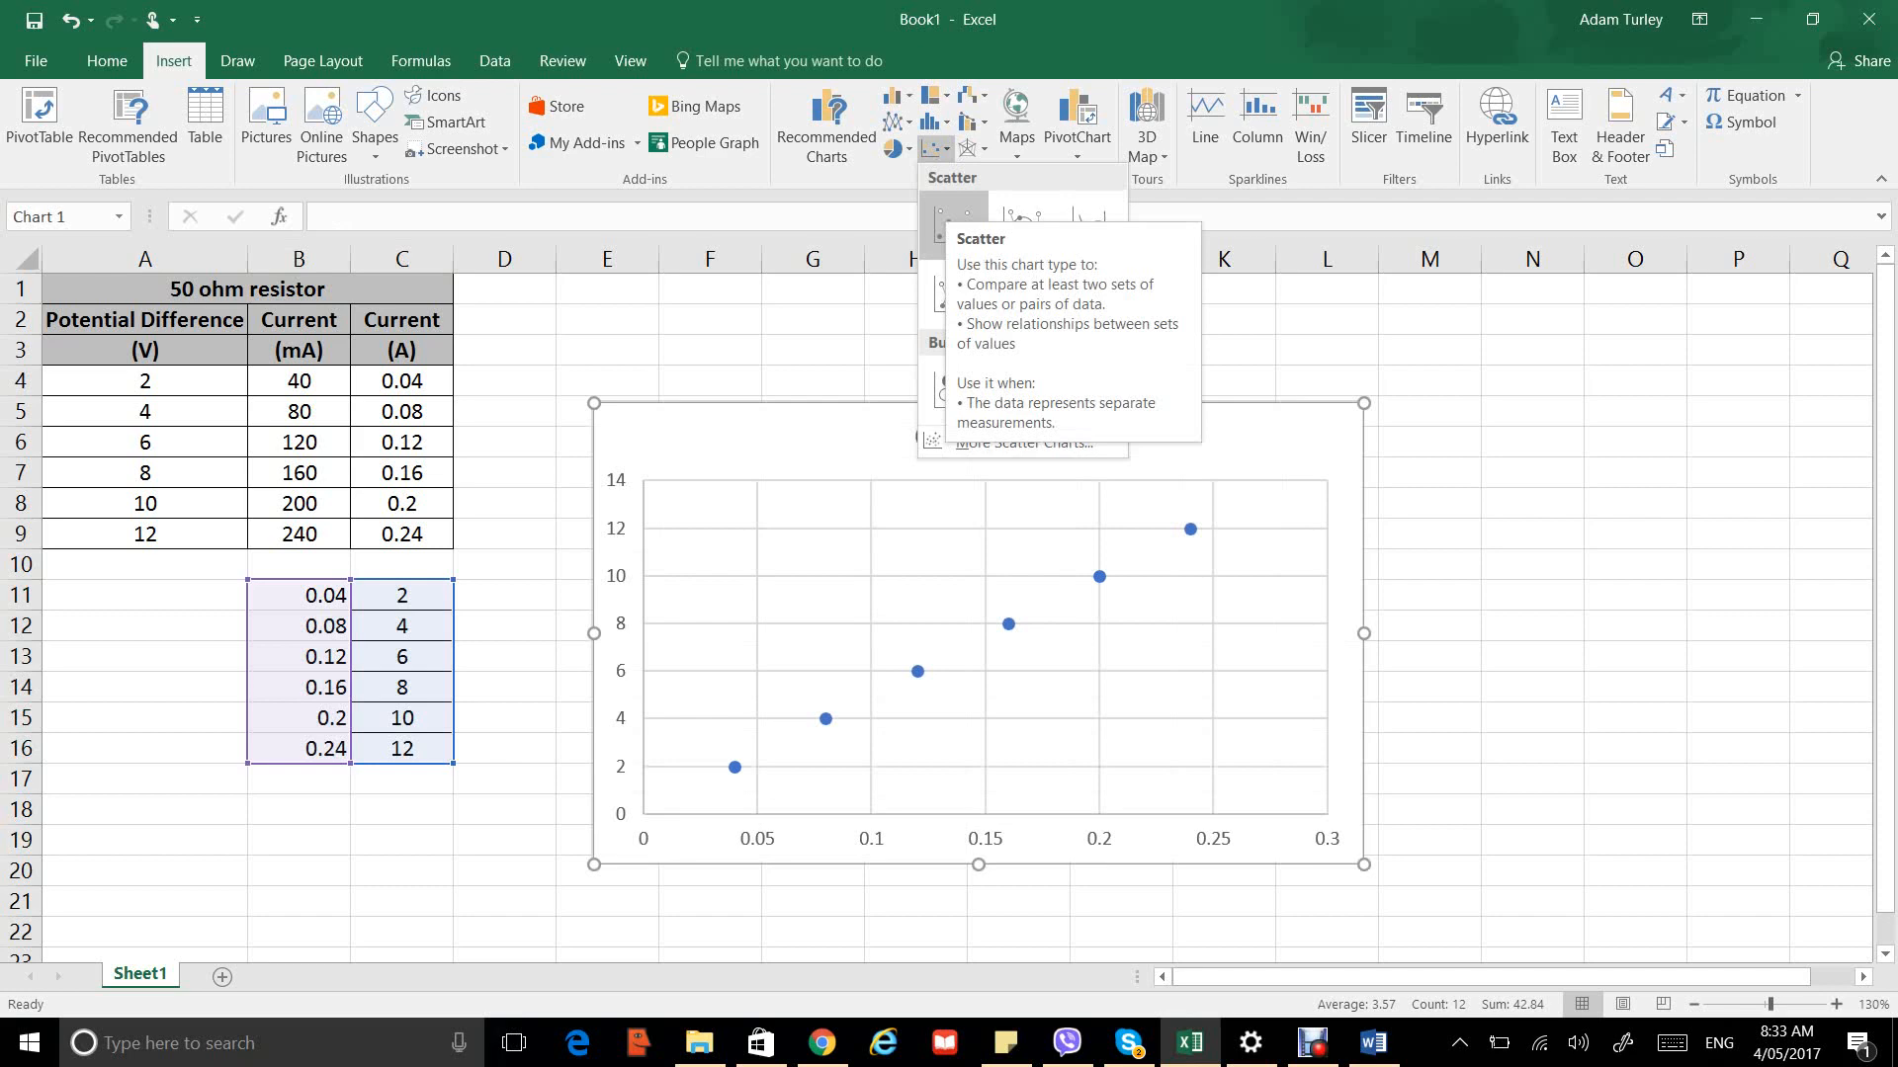
pyautogui.click(954, 222)
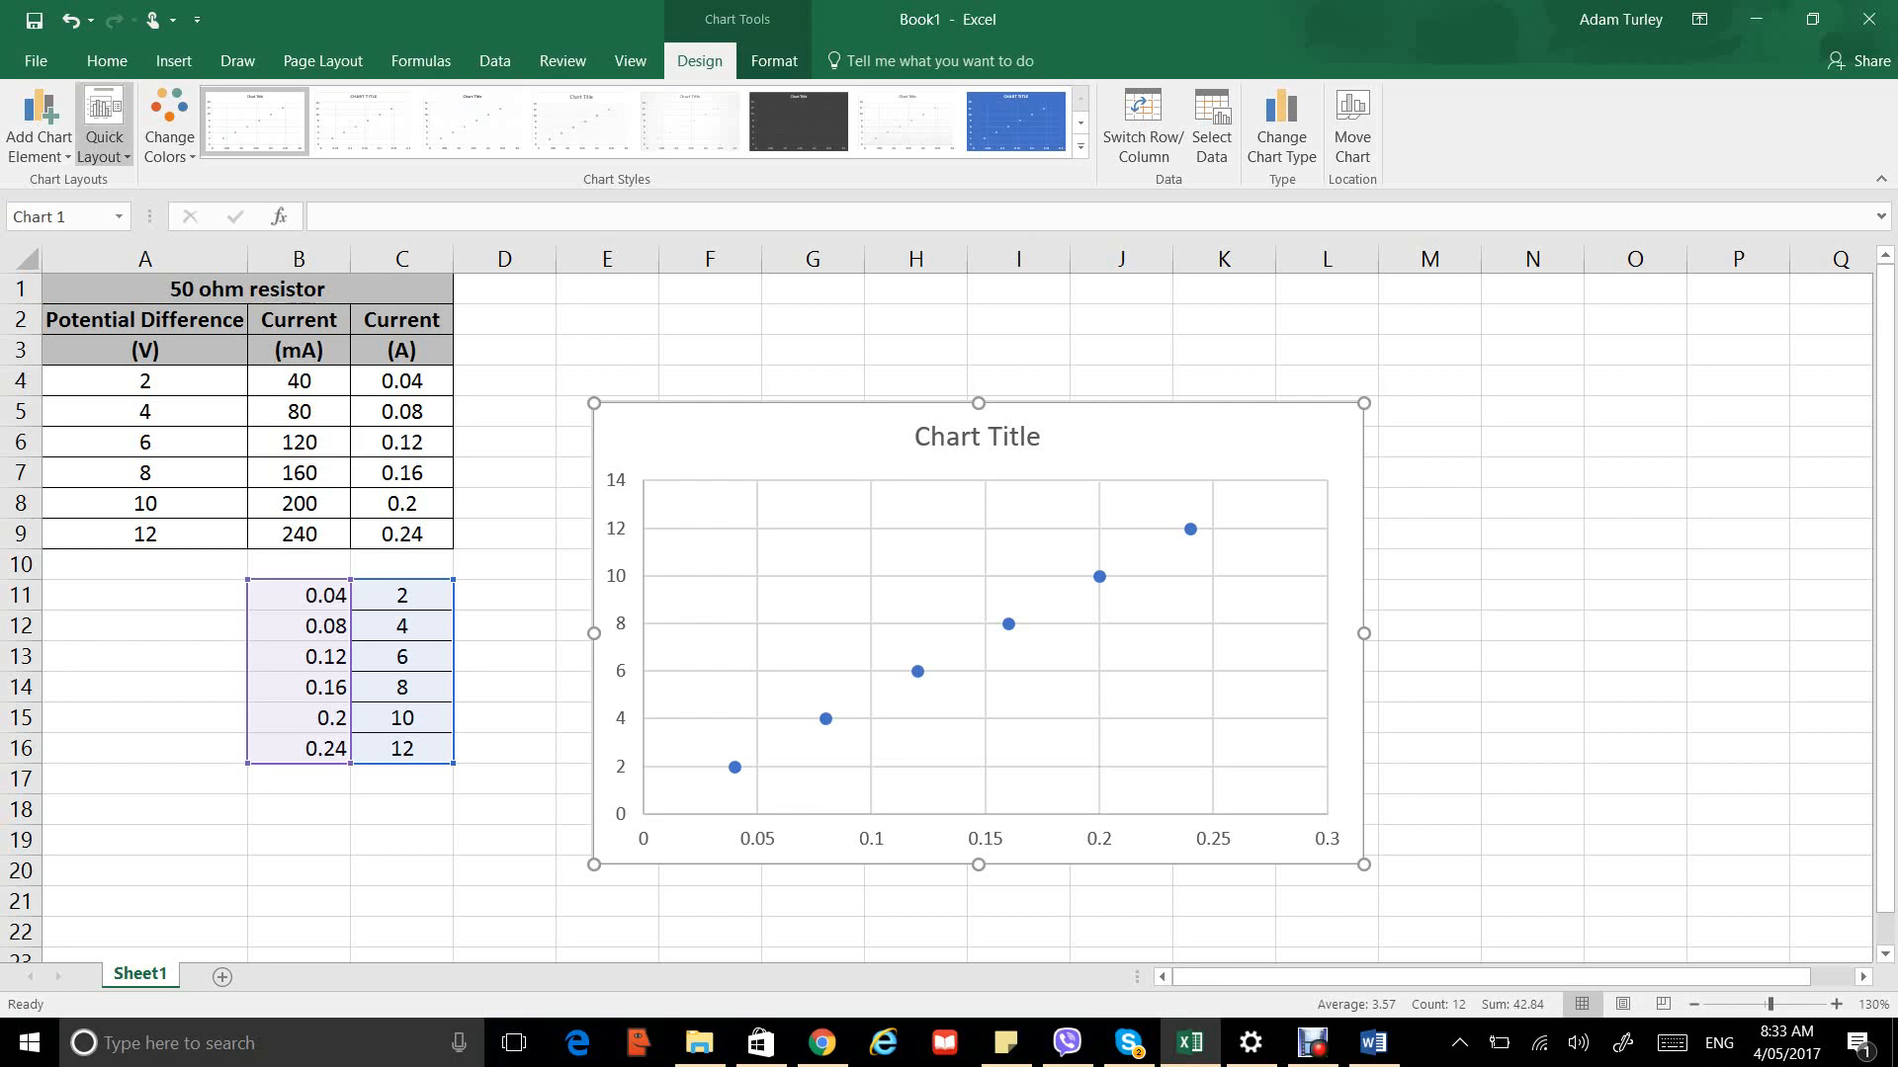
# Apply the first quick layout with axis titles to the scatter chart and delete its legend.
pyautogui.click(104, 129)
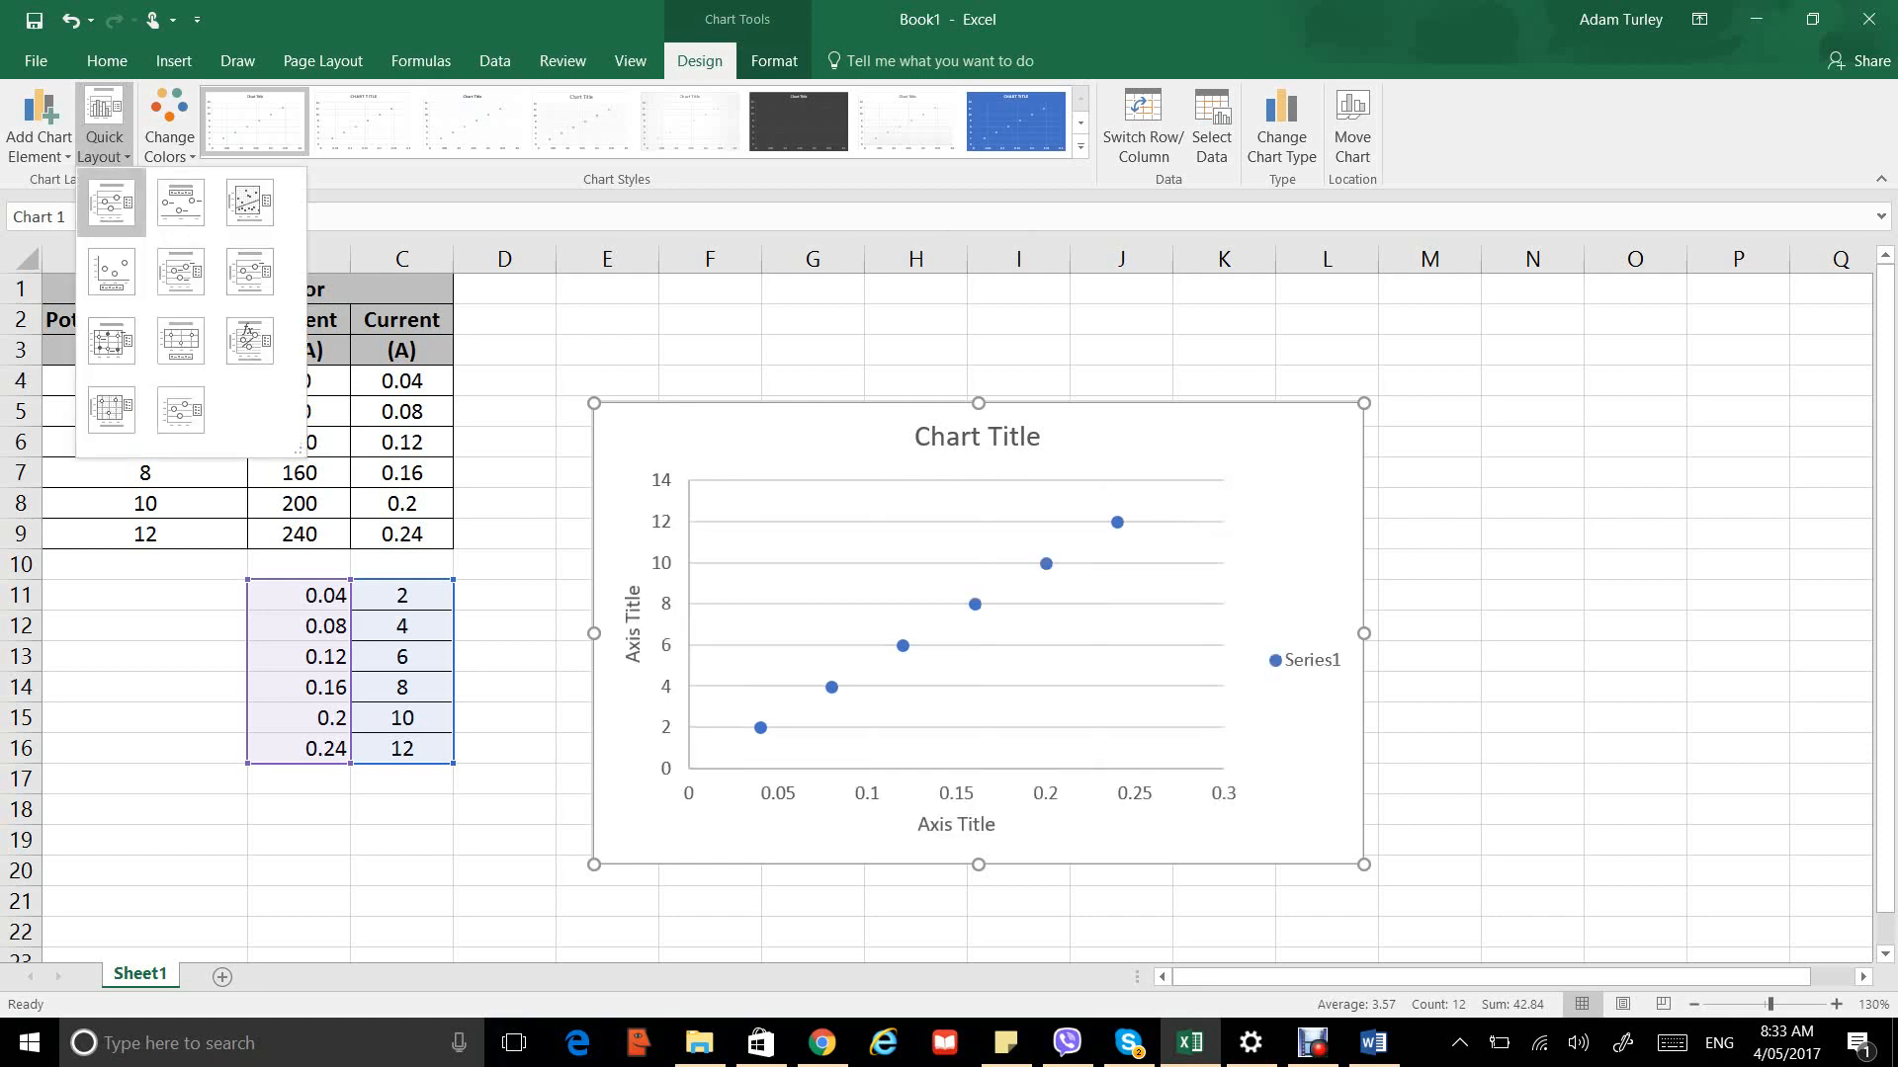
pyautogui.click(111, 201)
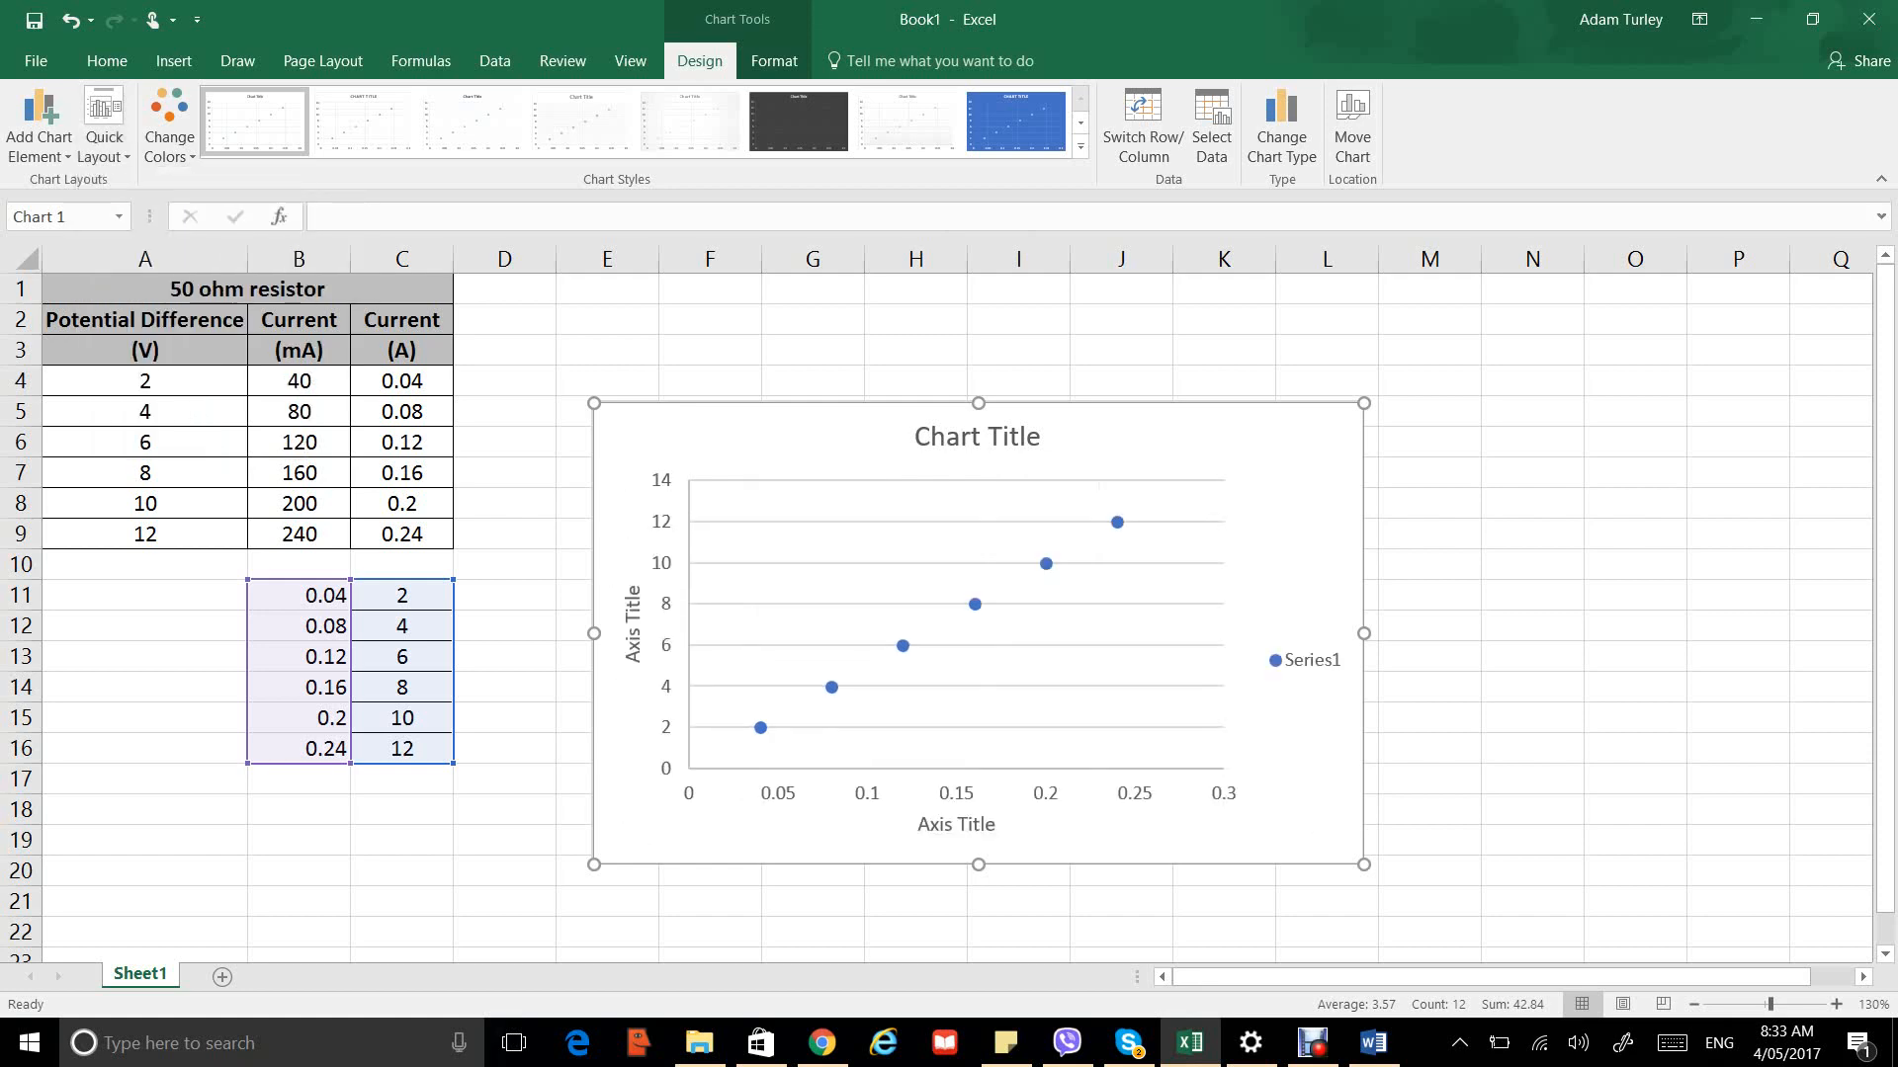
pyautogui.click(1306, 660)
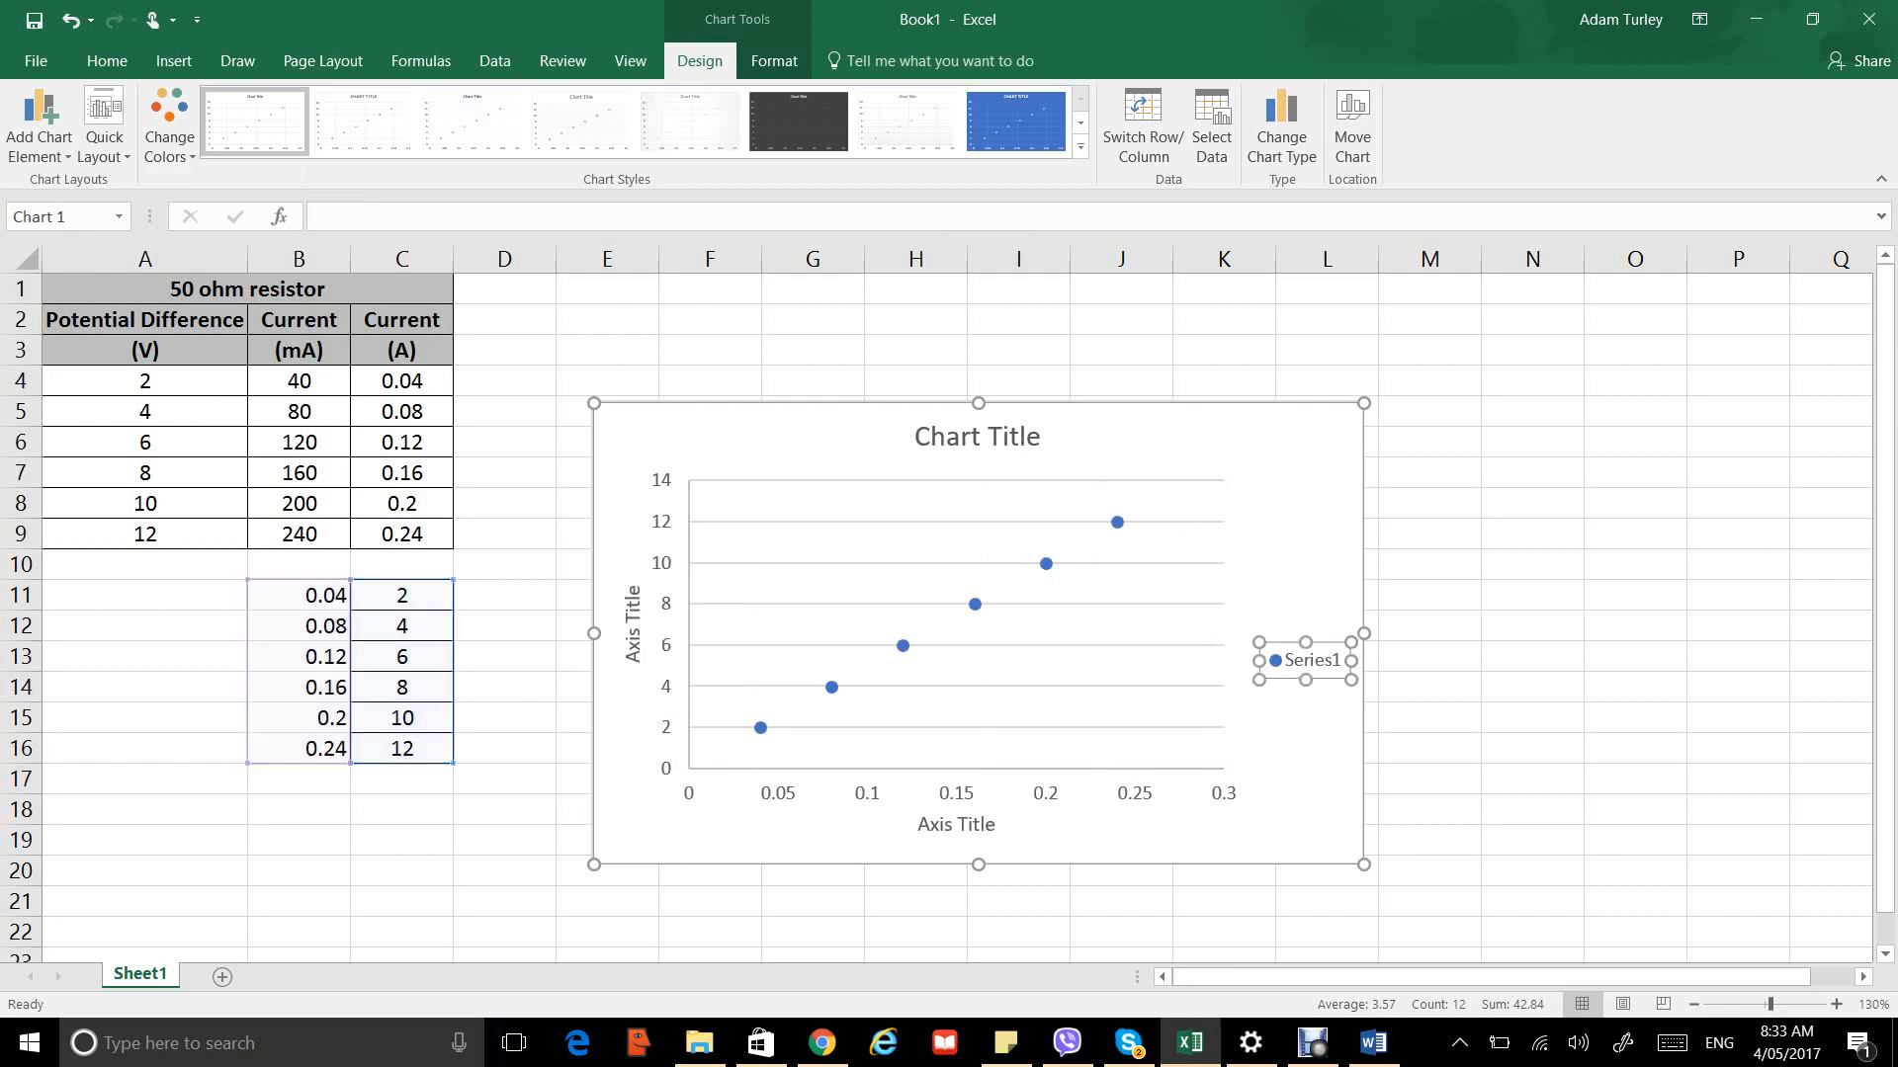
pyautogui.press('Delete')
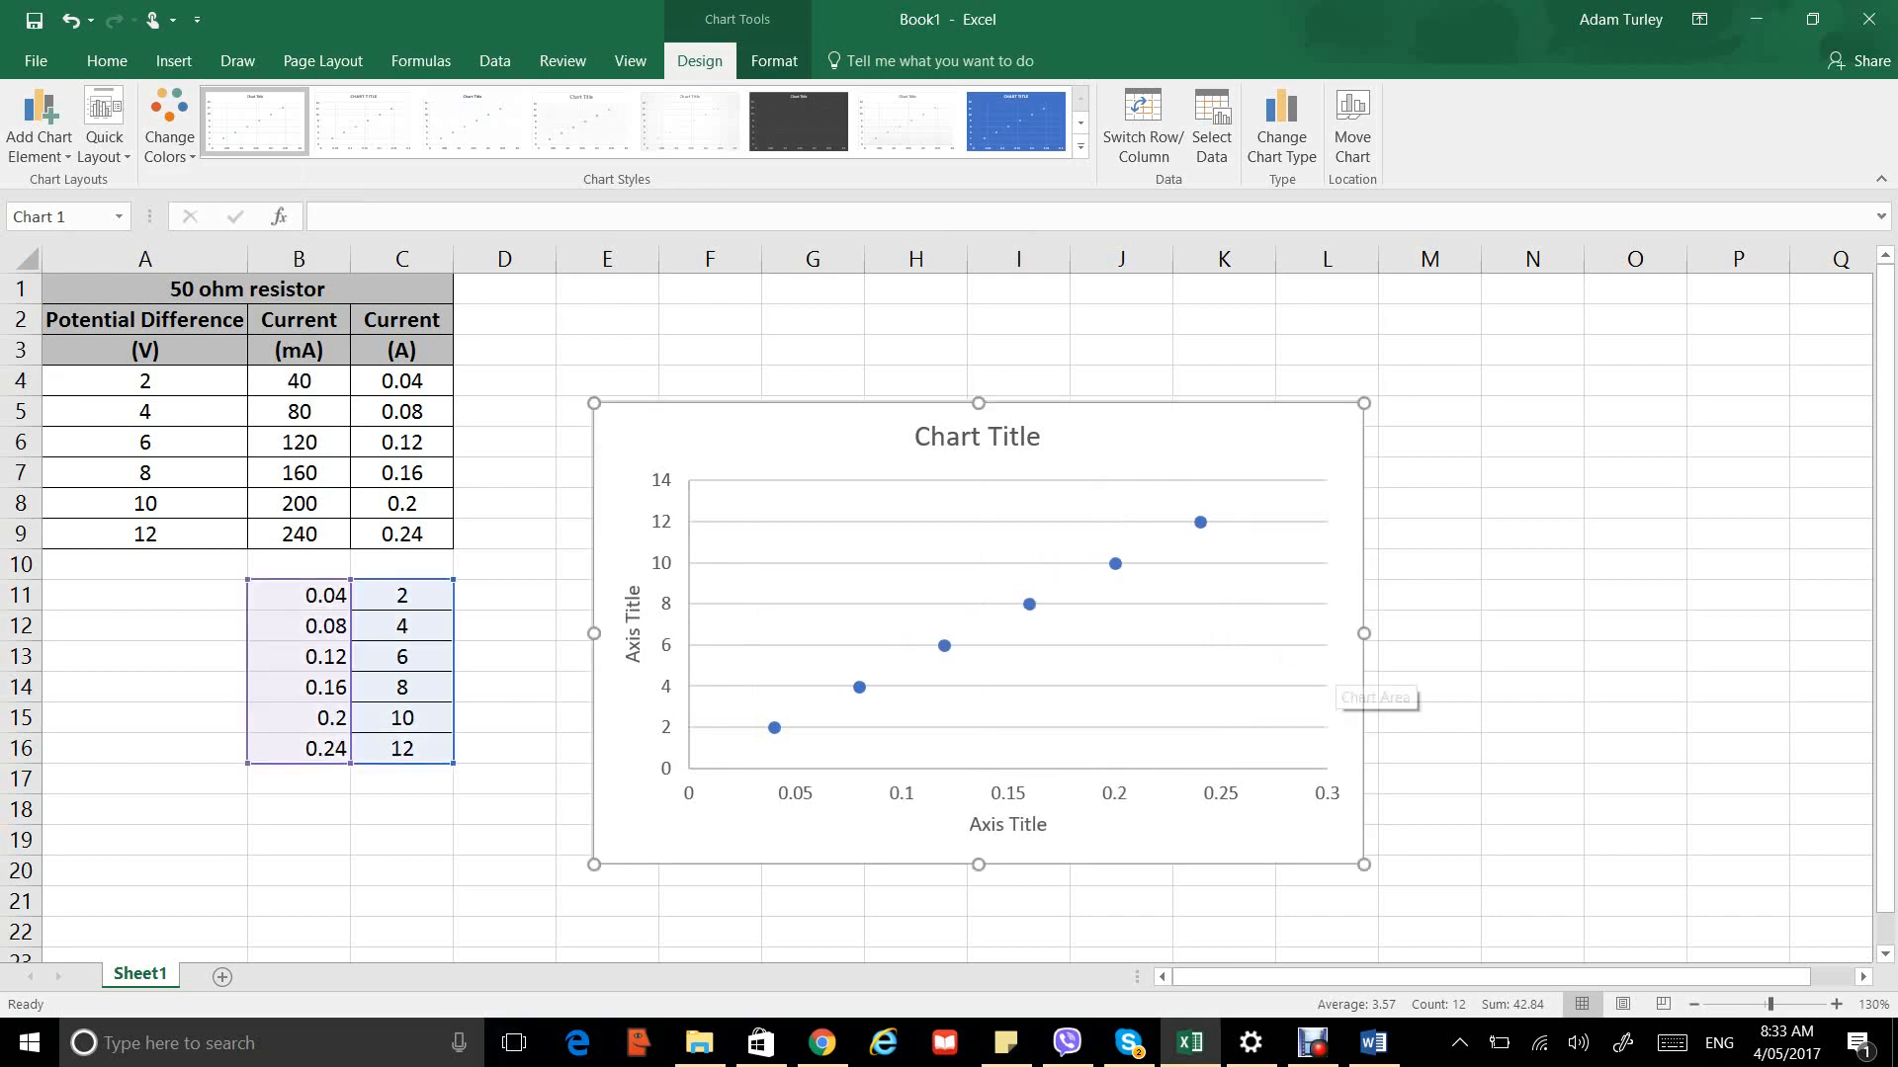
# Replace the chart title with "Potential difference vs current for a 50 ohm resistor" and select its whole text.
pyautogui.click(977, 437)
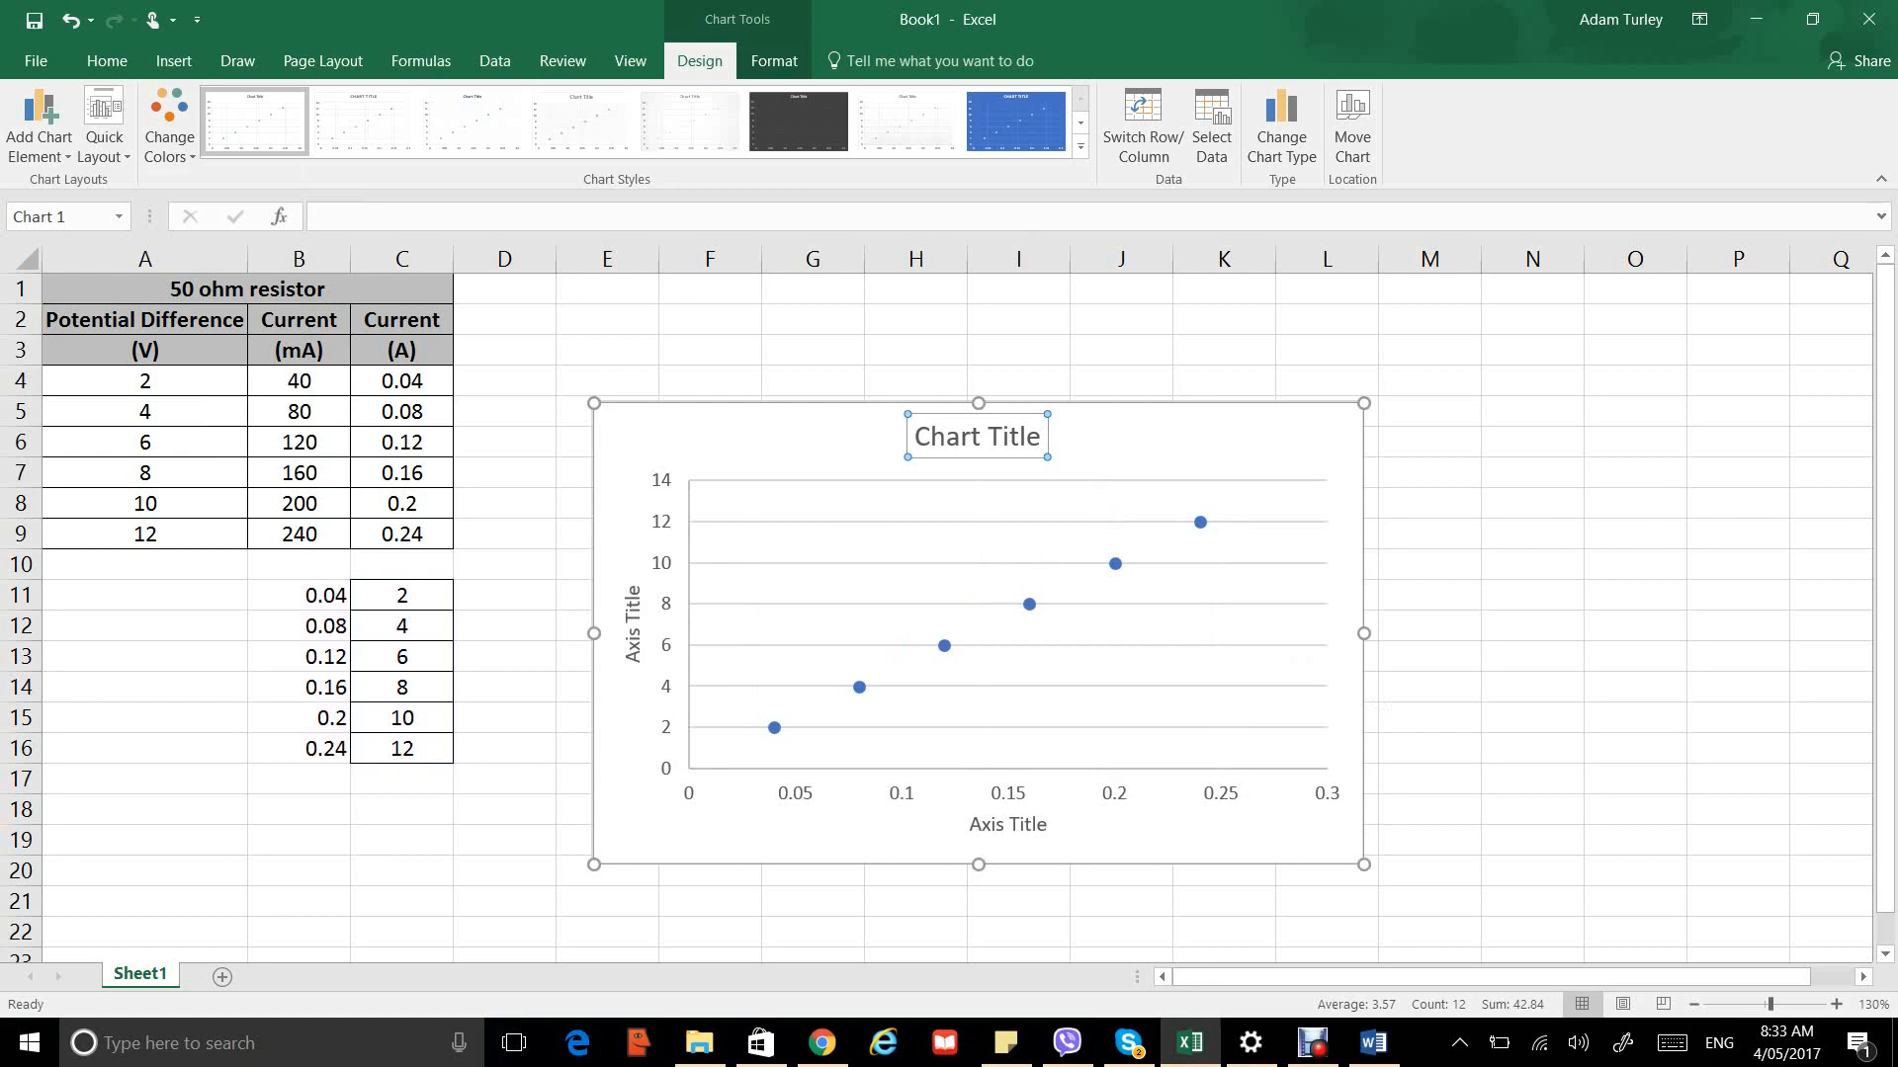
pyautogui.moveTo(1039, 437); pyautogui.dragTo(902, 445)
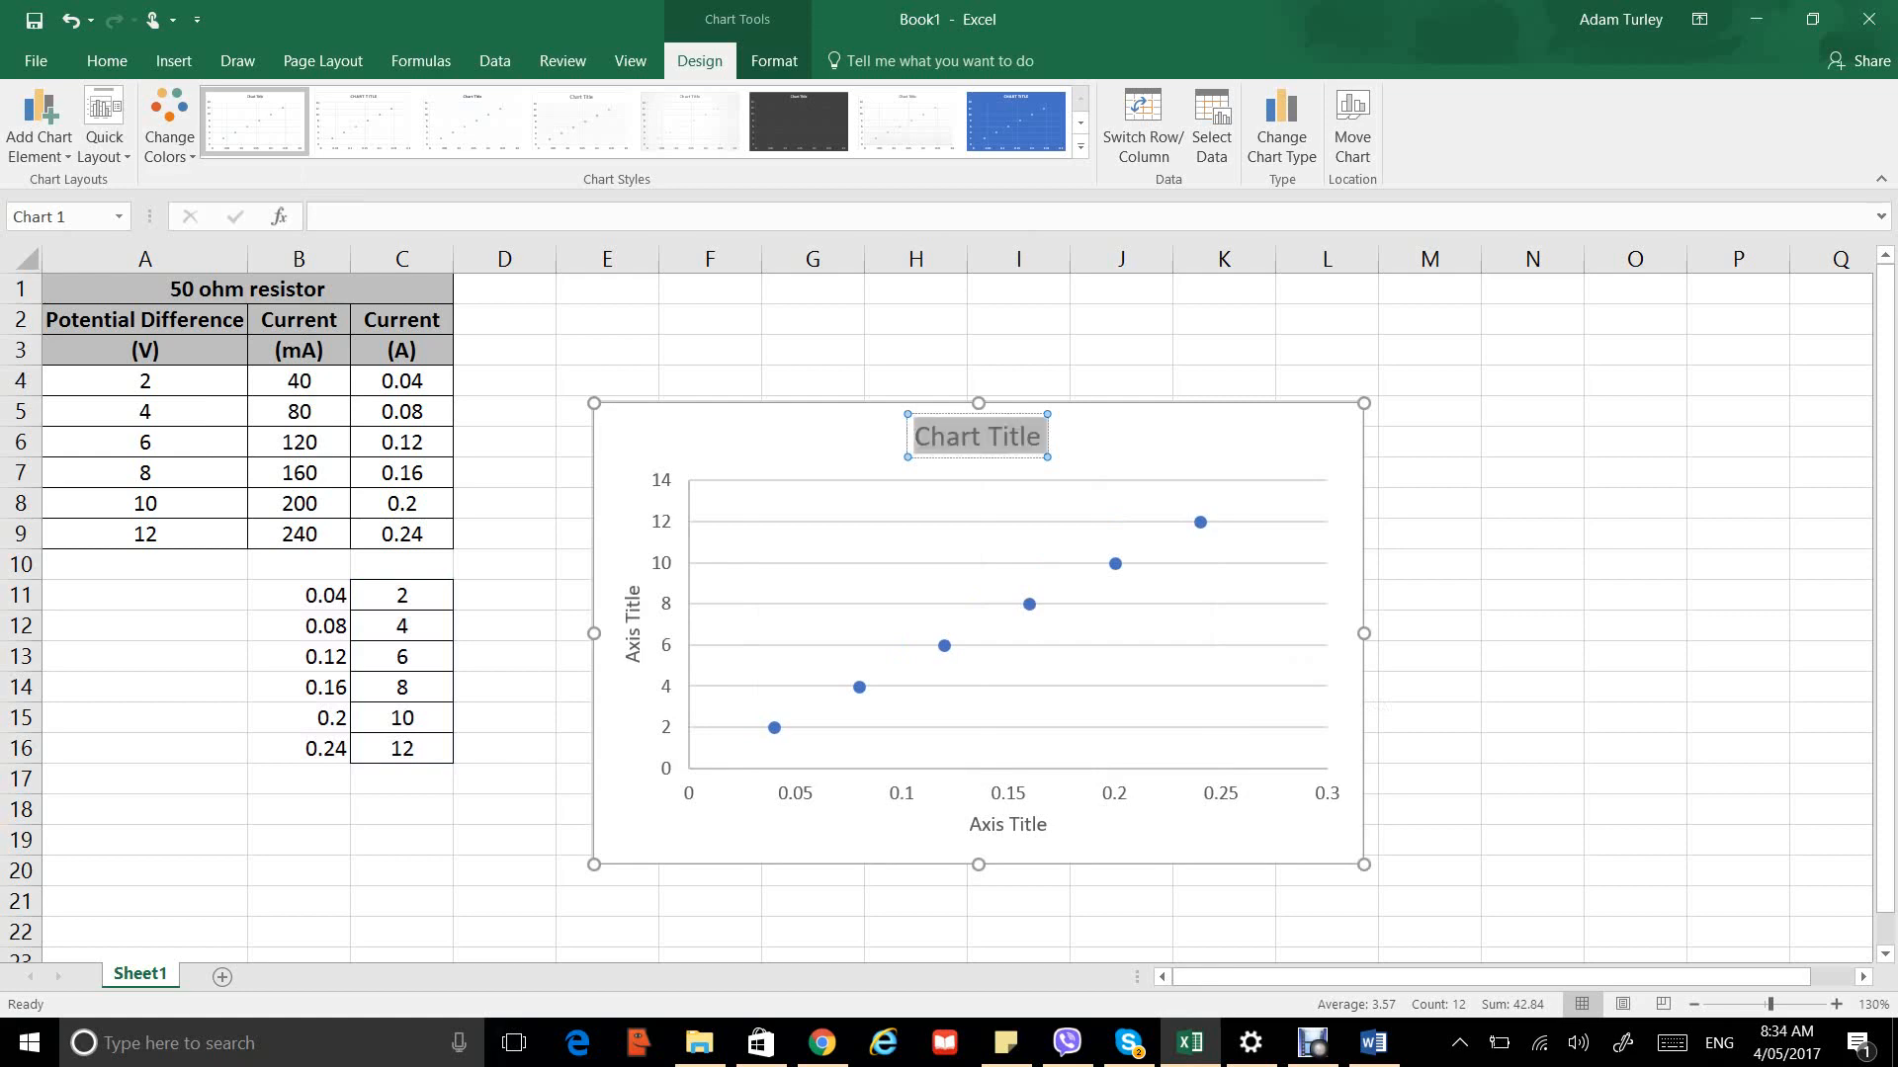
pyautogui.write('Potne')
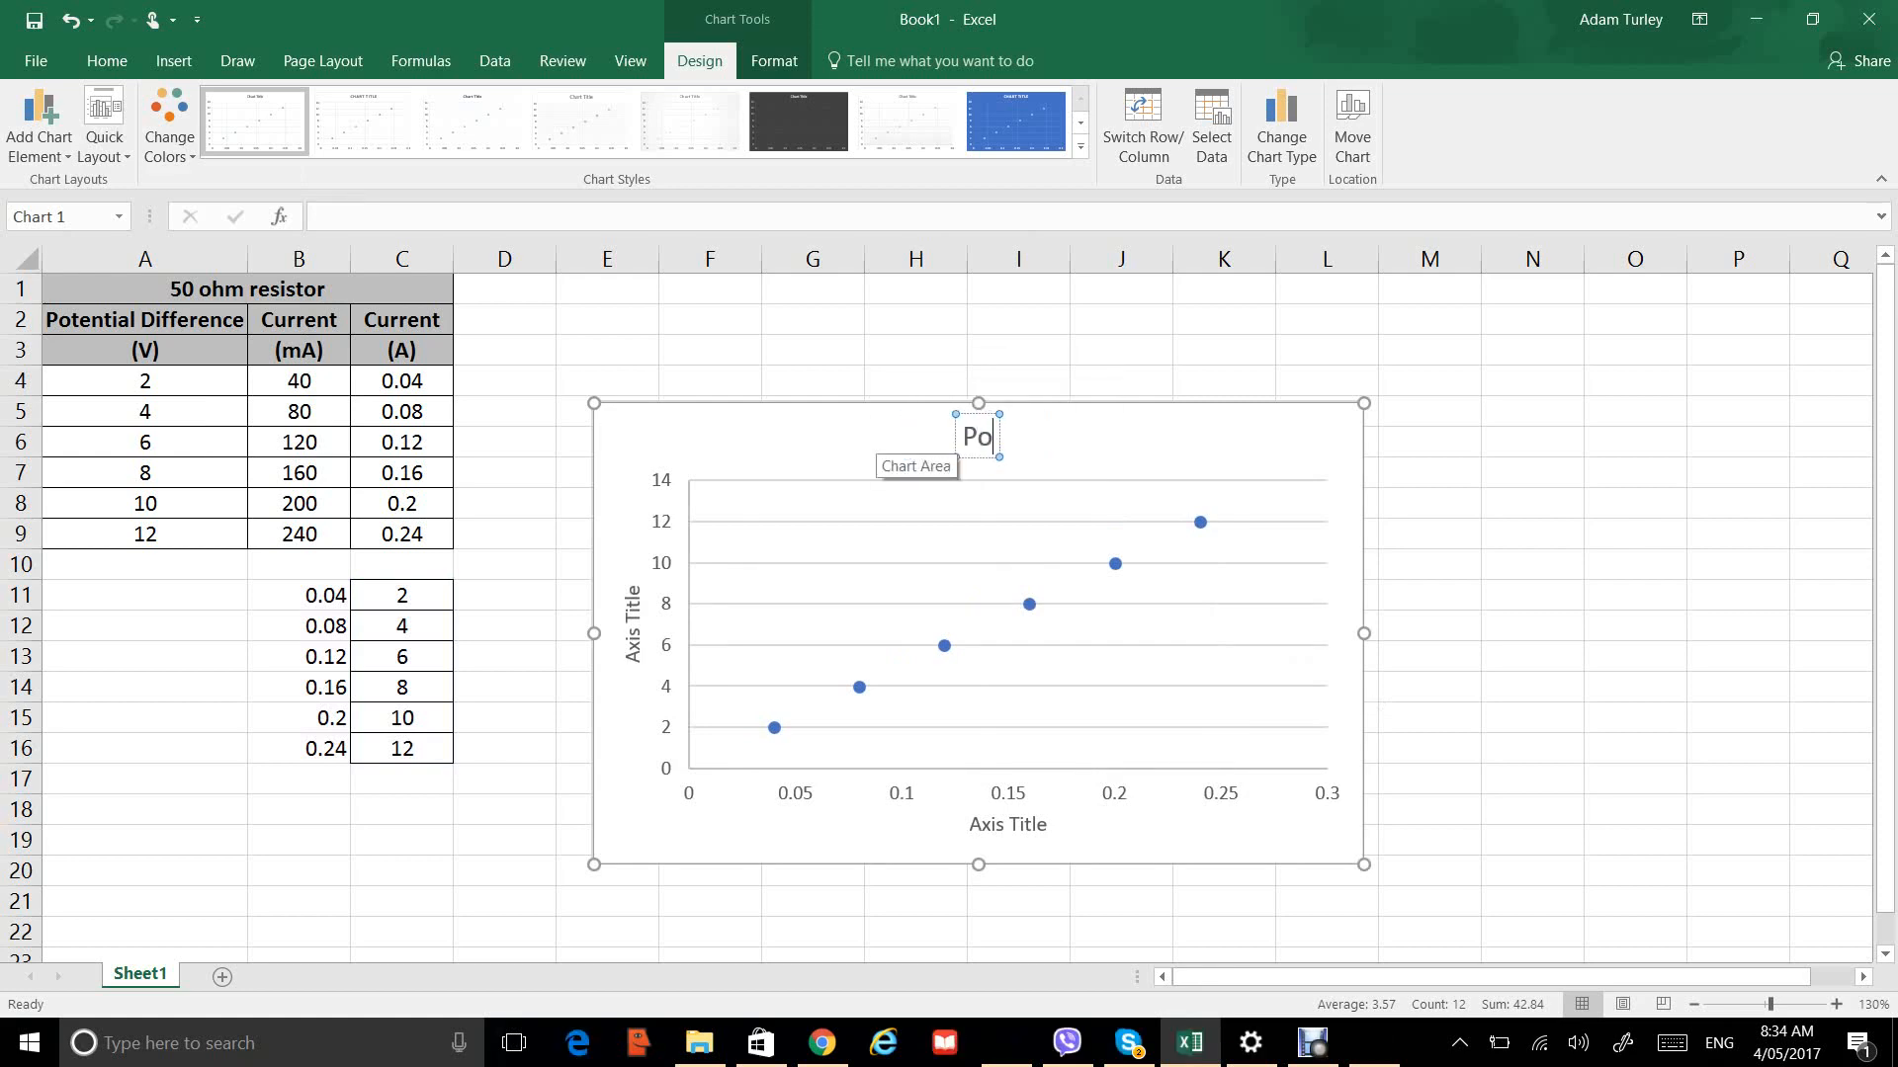
pyautogui.press('BackSpace')
pyautogui.press('BackSpace')
pyautogui.write('enti')
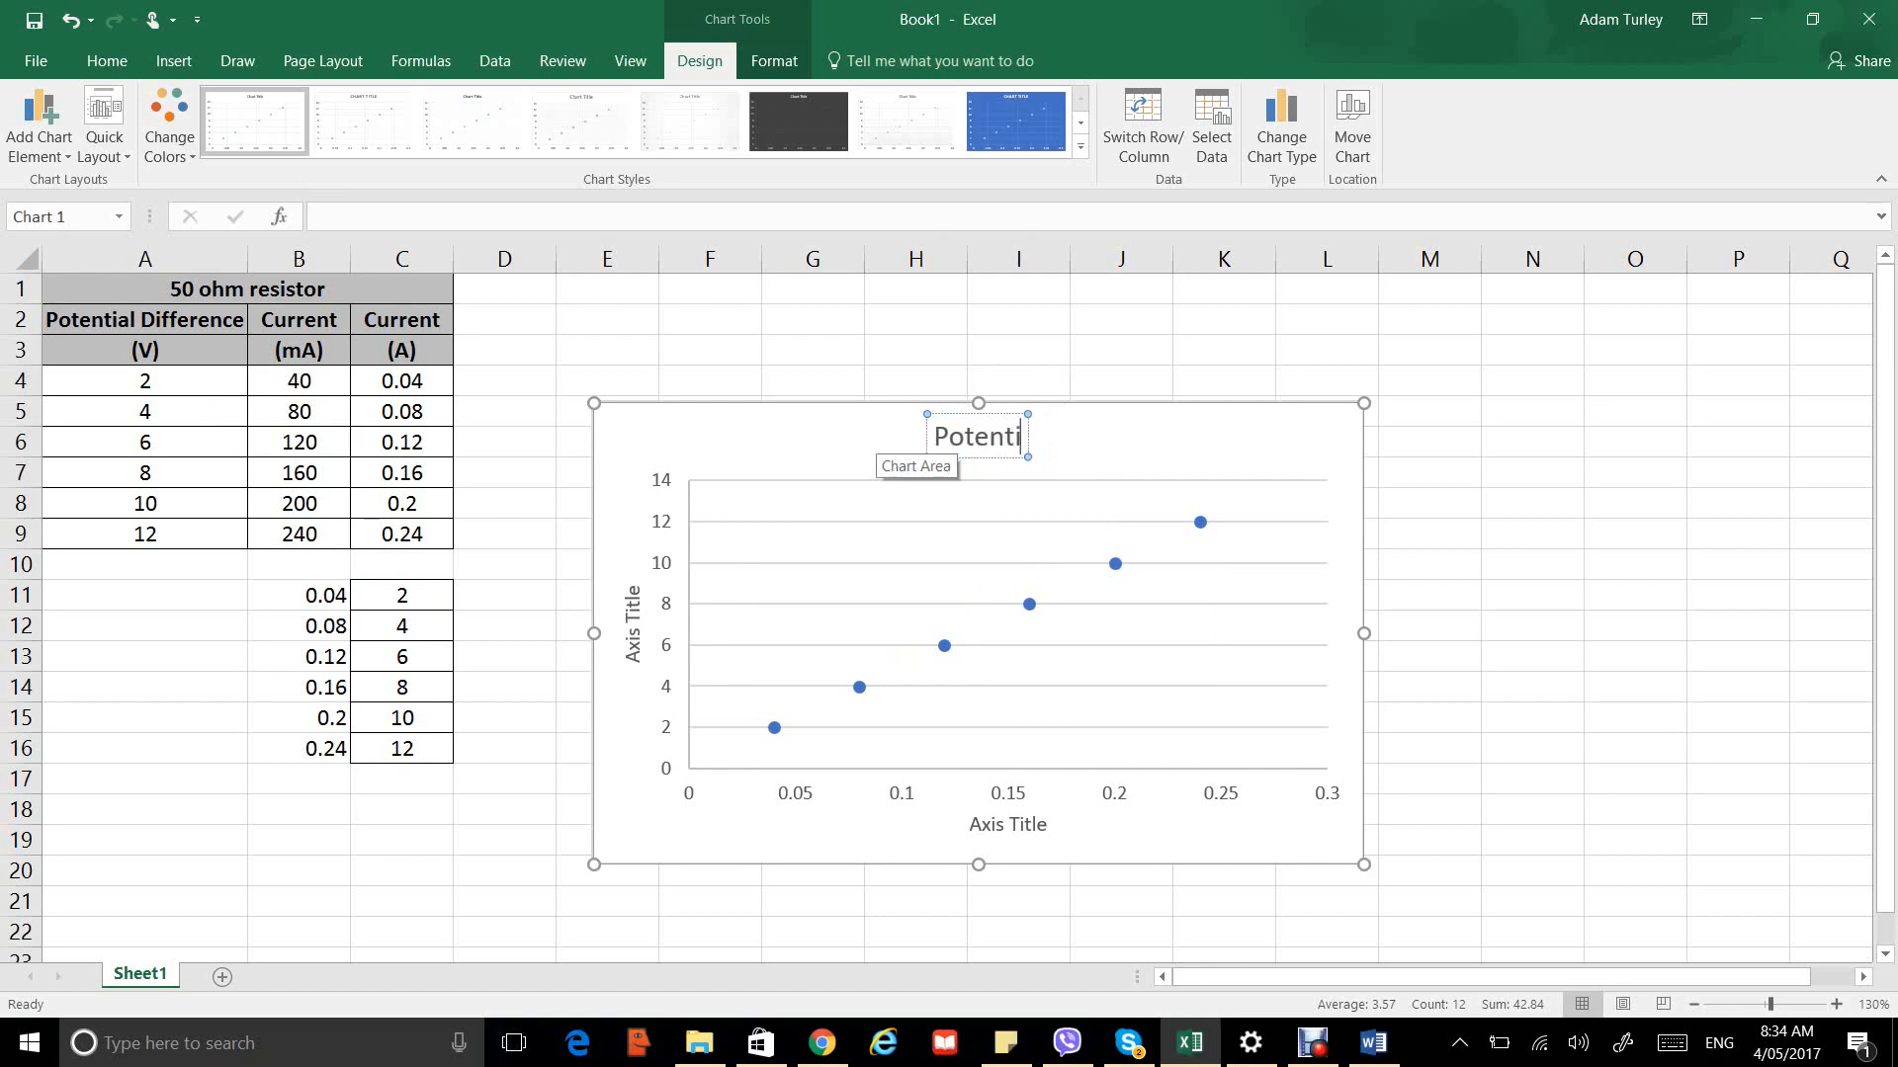
pyautogui.write('al difference vs')
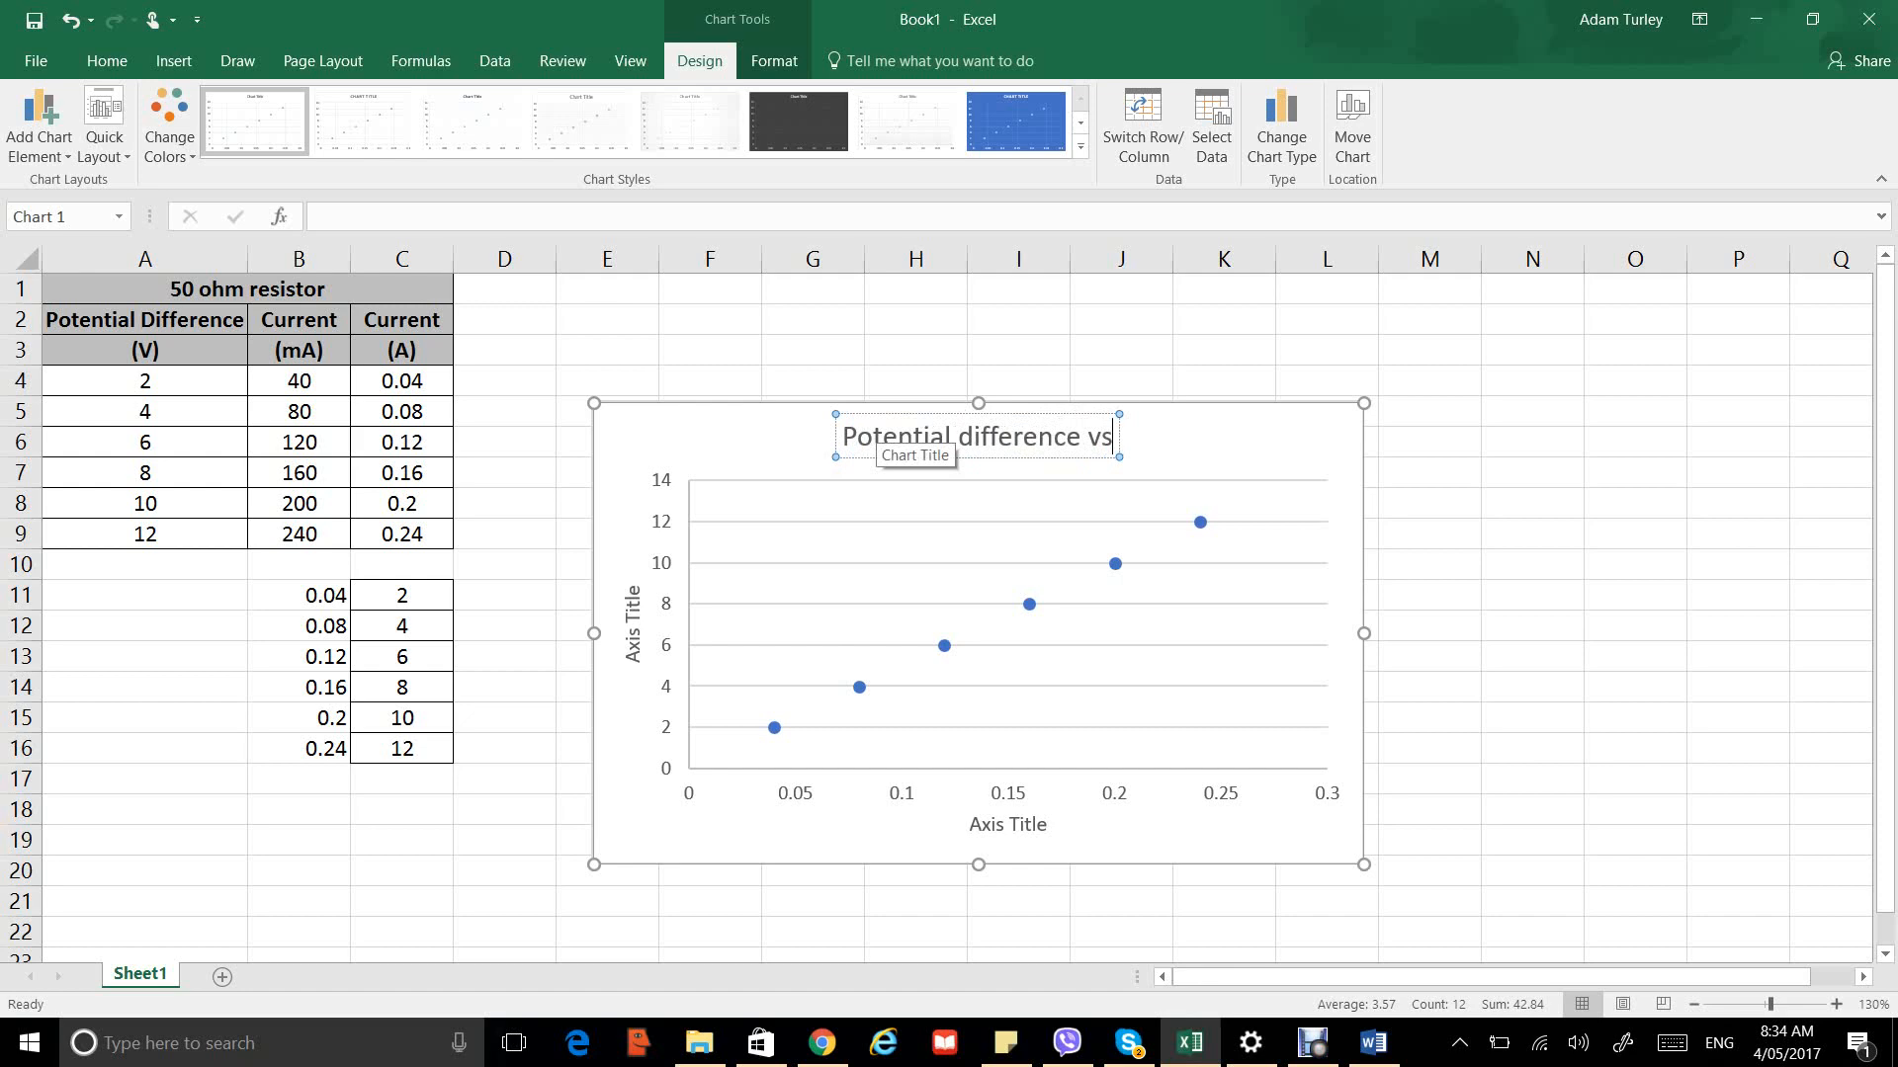
pyautogui.write(' current for')
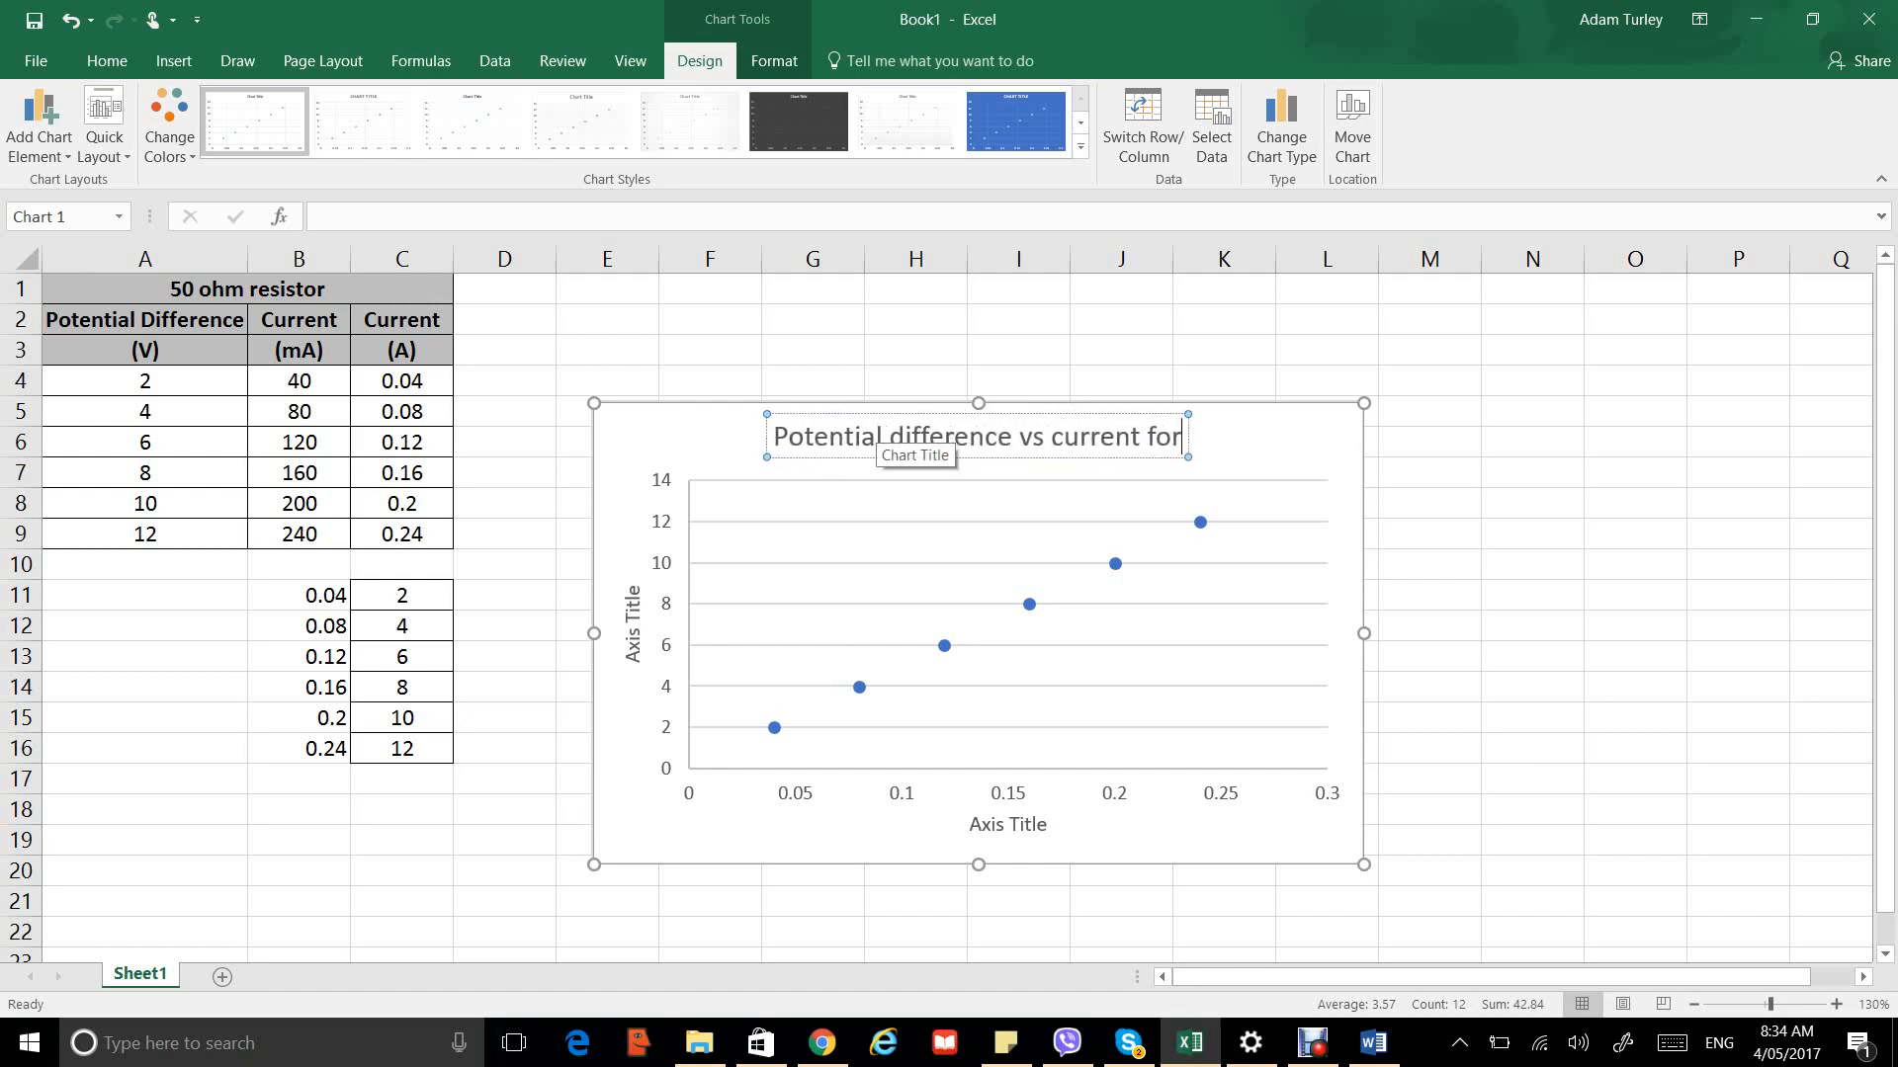
pyautogui.write(' a 50 ohm')
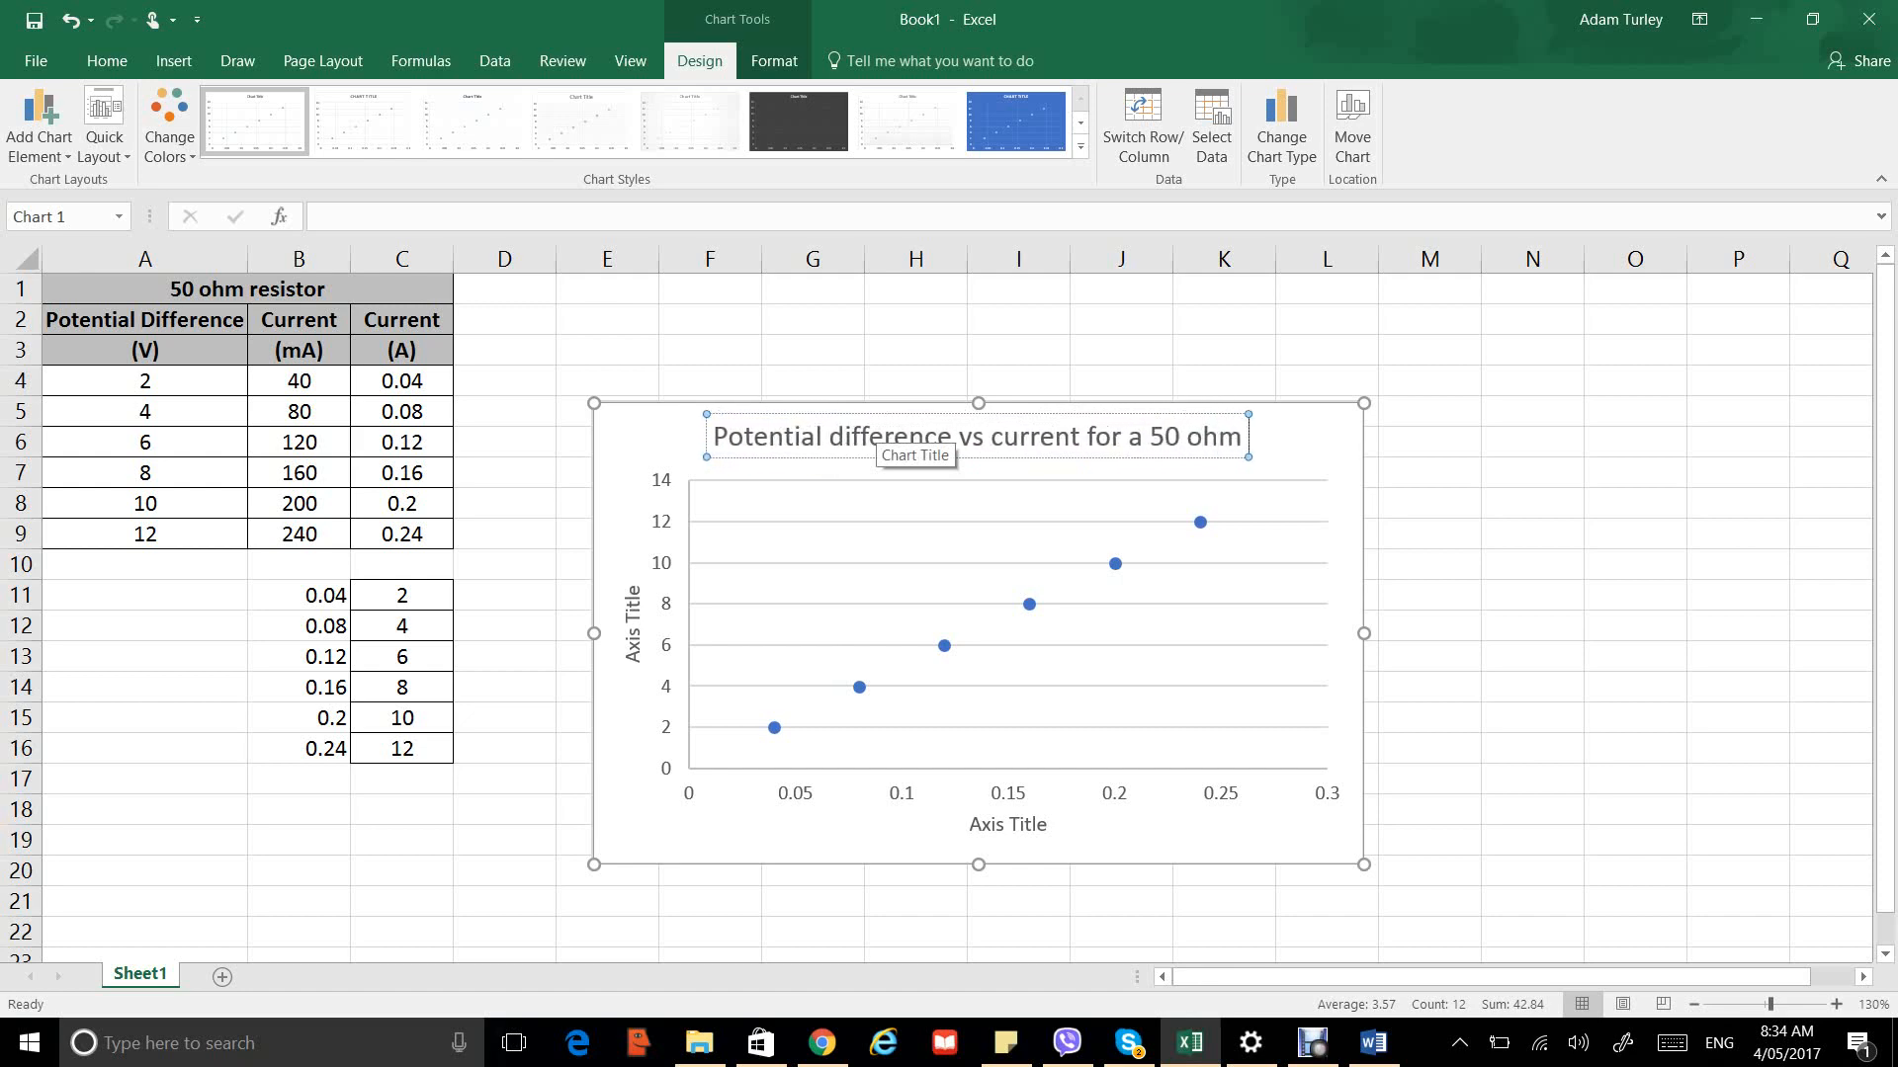
pyautogui.write(' resistor')
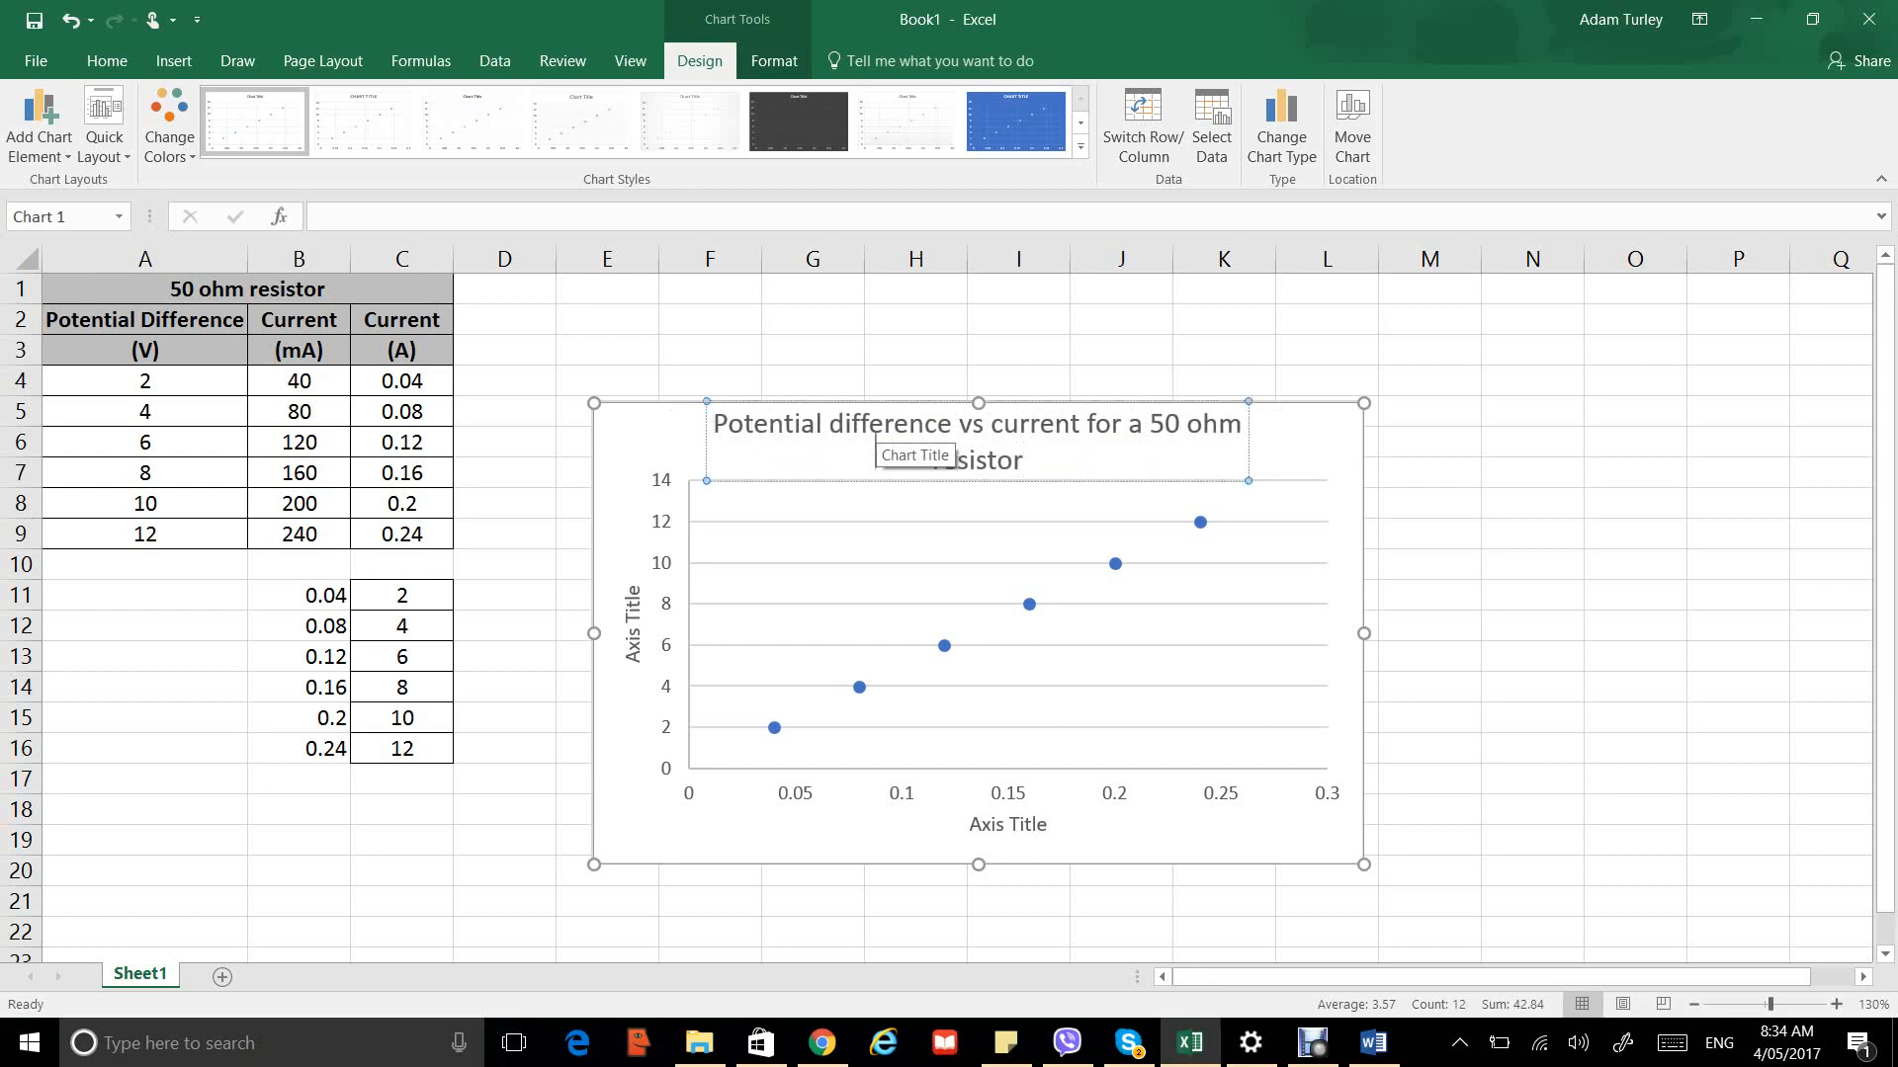
pyautogui.keyDown('shift'); pyautogui.click(713, 423); pyautogui.keyUp('shift')
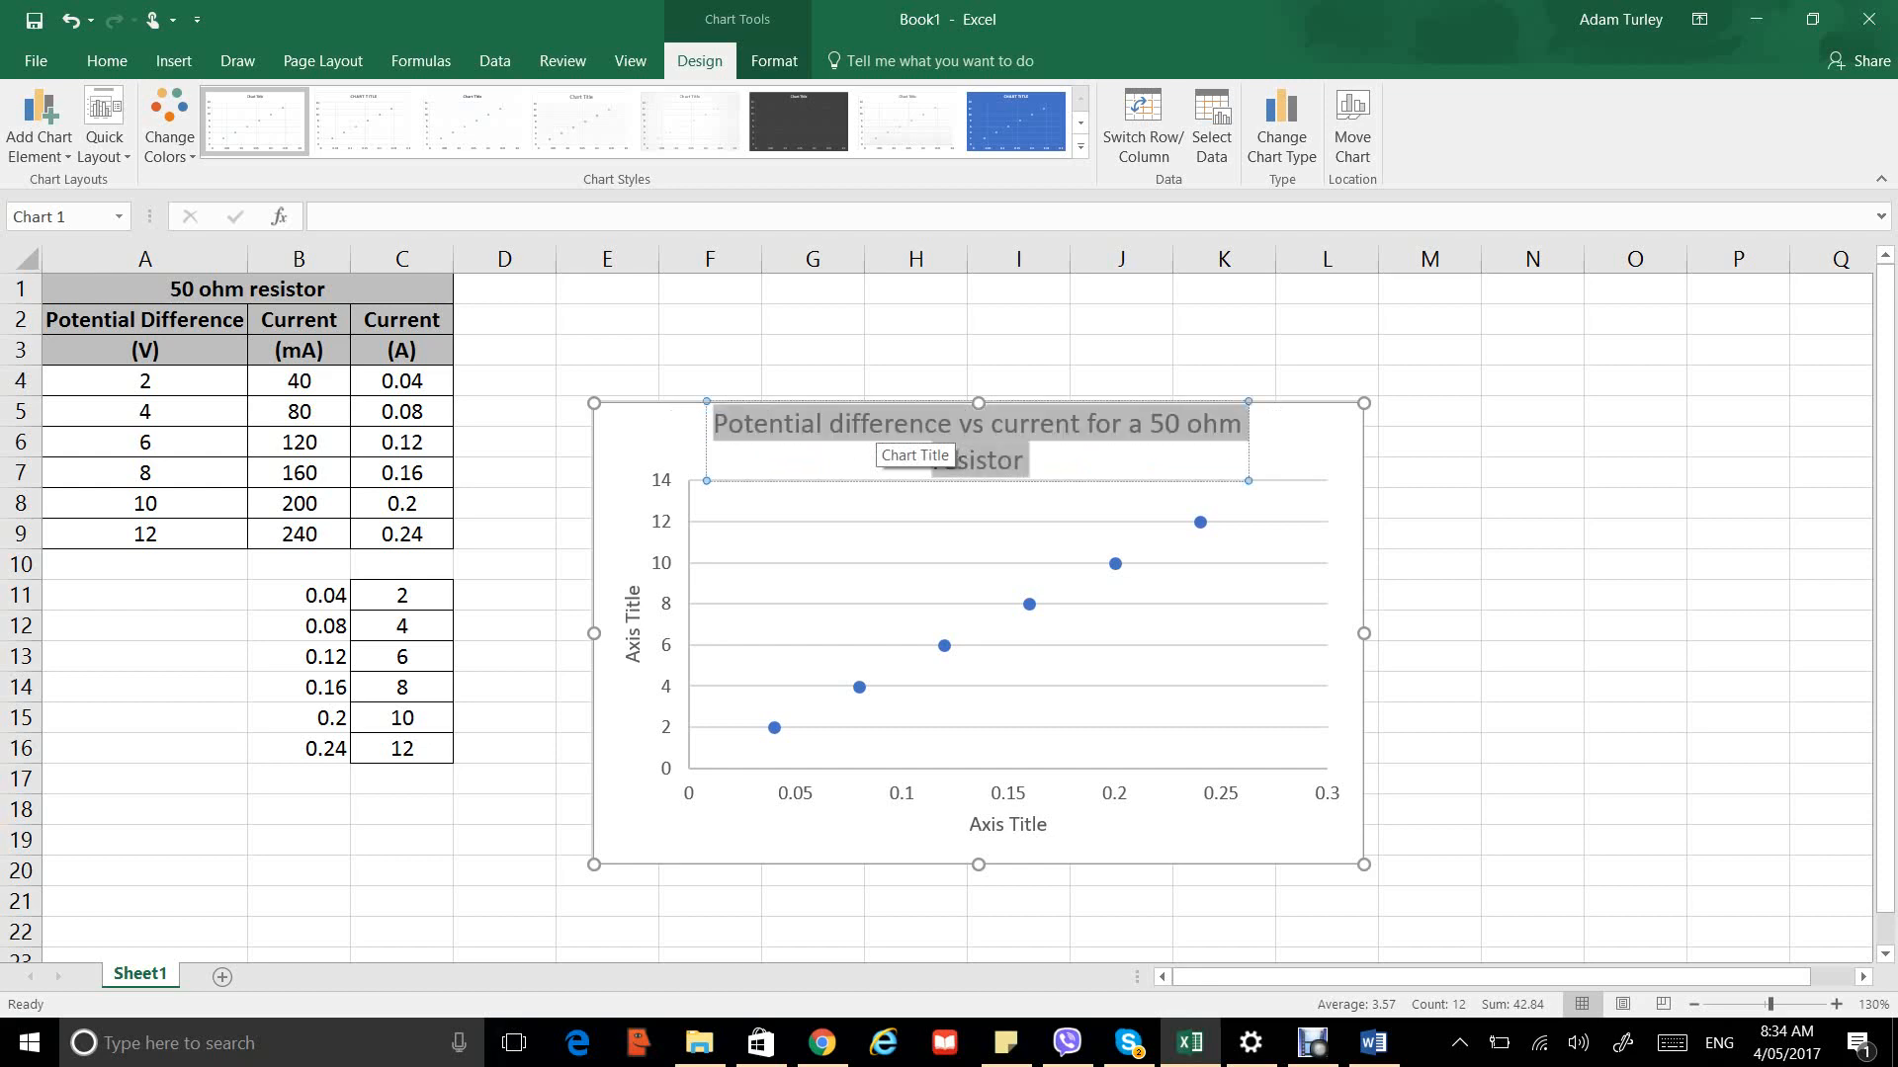
# Reduce the chart title's font size to fit one line and set the vertical axis title to "Potential Difference (V)".
pyautogui.hotkey('ctrl', 'shift', ',')
pyautogui.click(1307, 442)
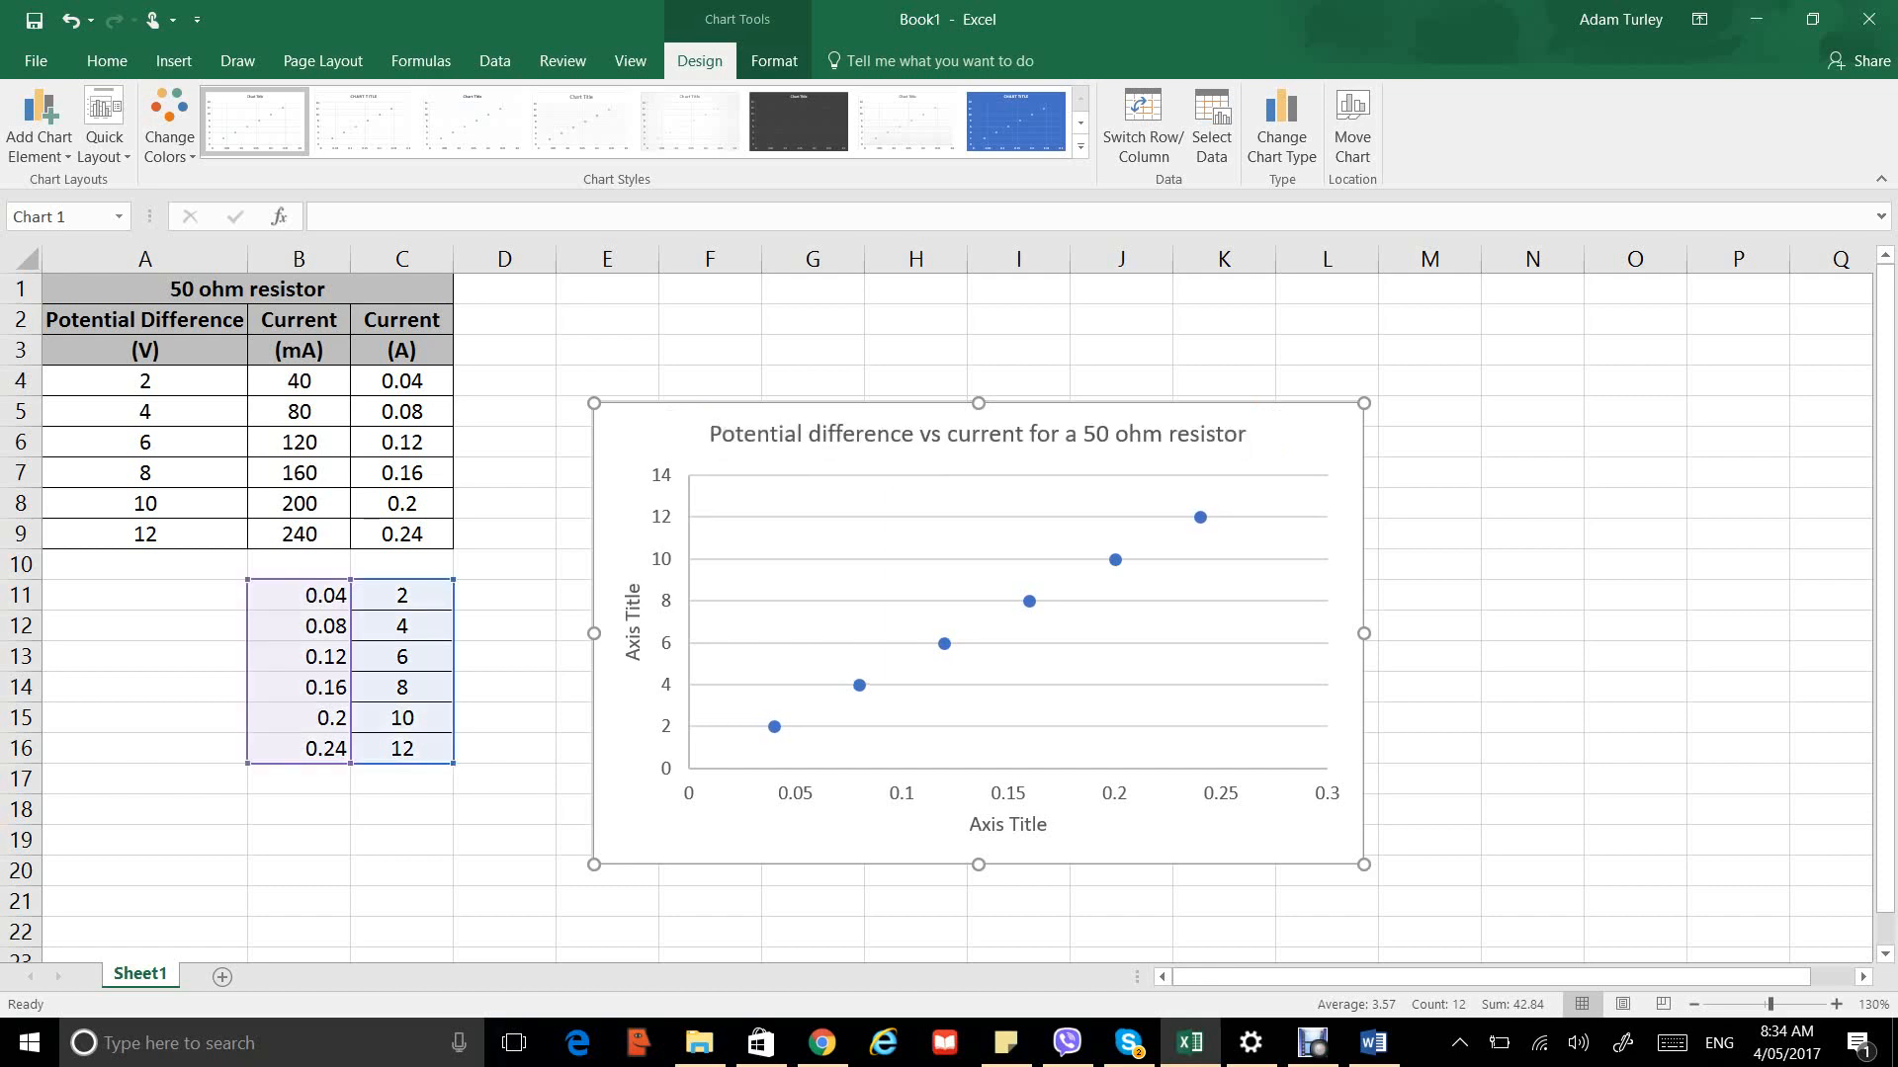
pyautogui.click(632, 623)
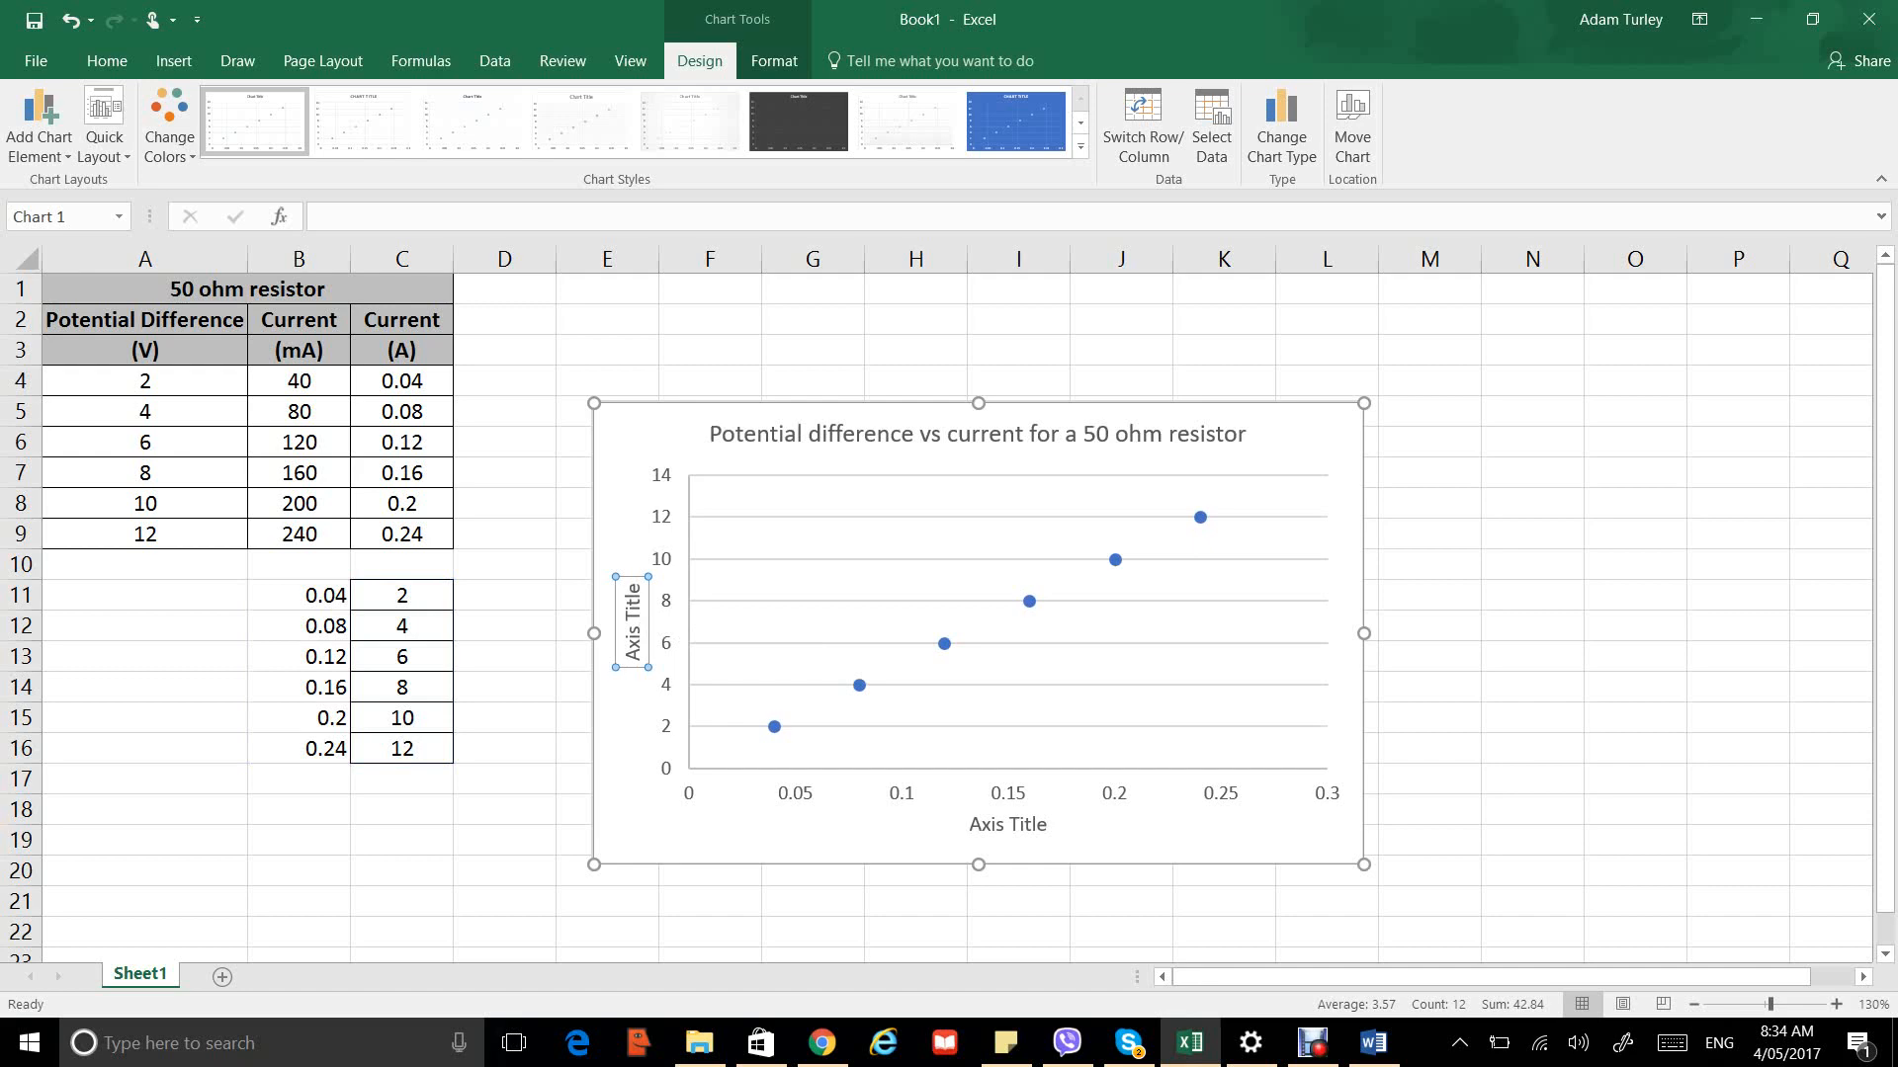
pyautogui.hotkey('ctrl', 'a')
pyautogui.press('BackSpace')
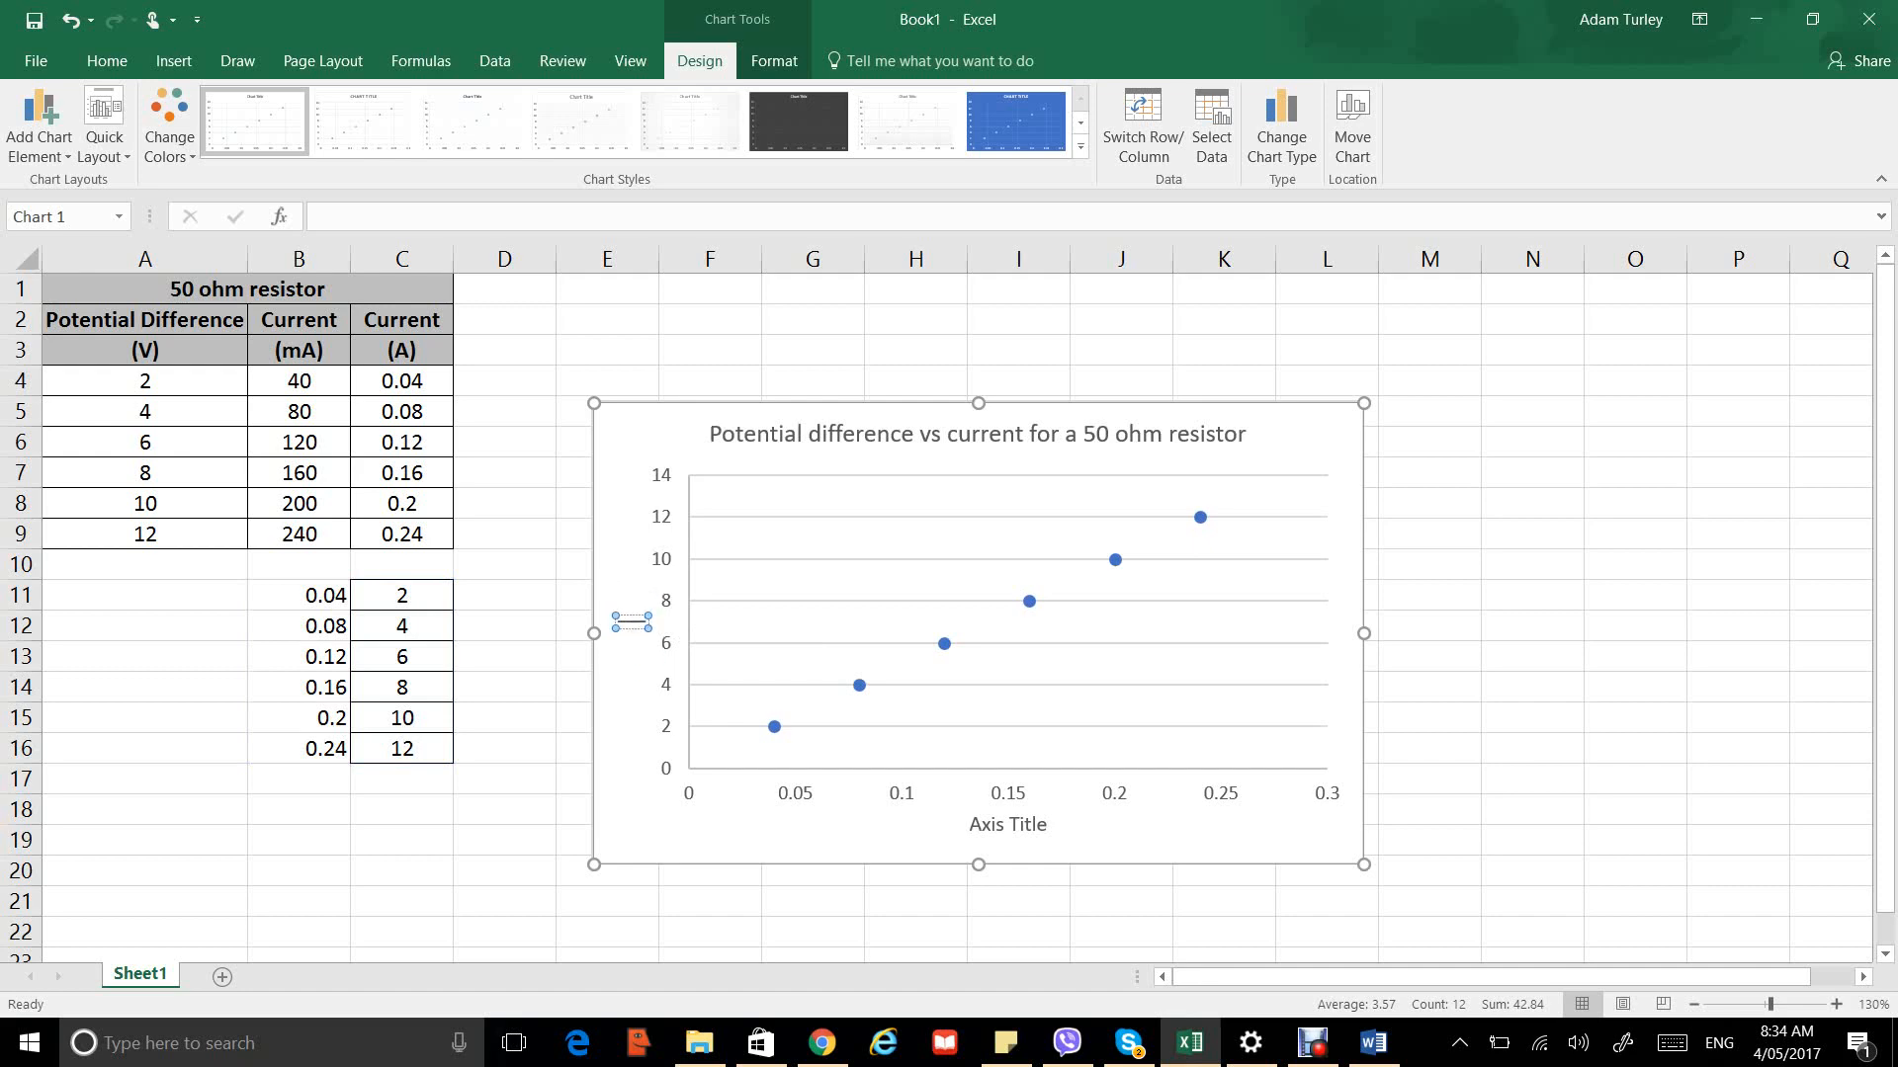
pyautogui.write('Potential')
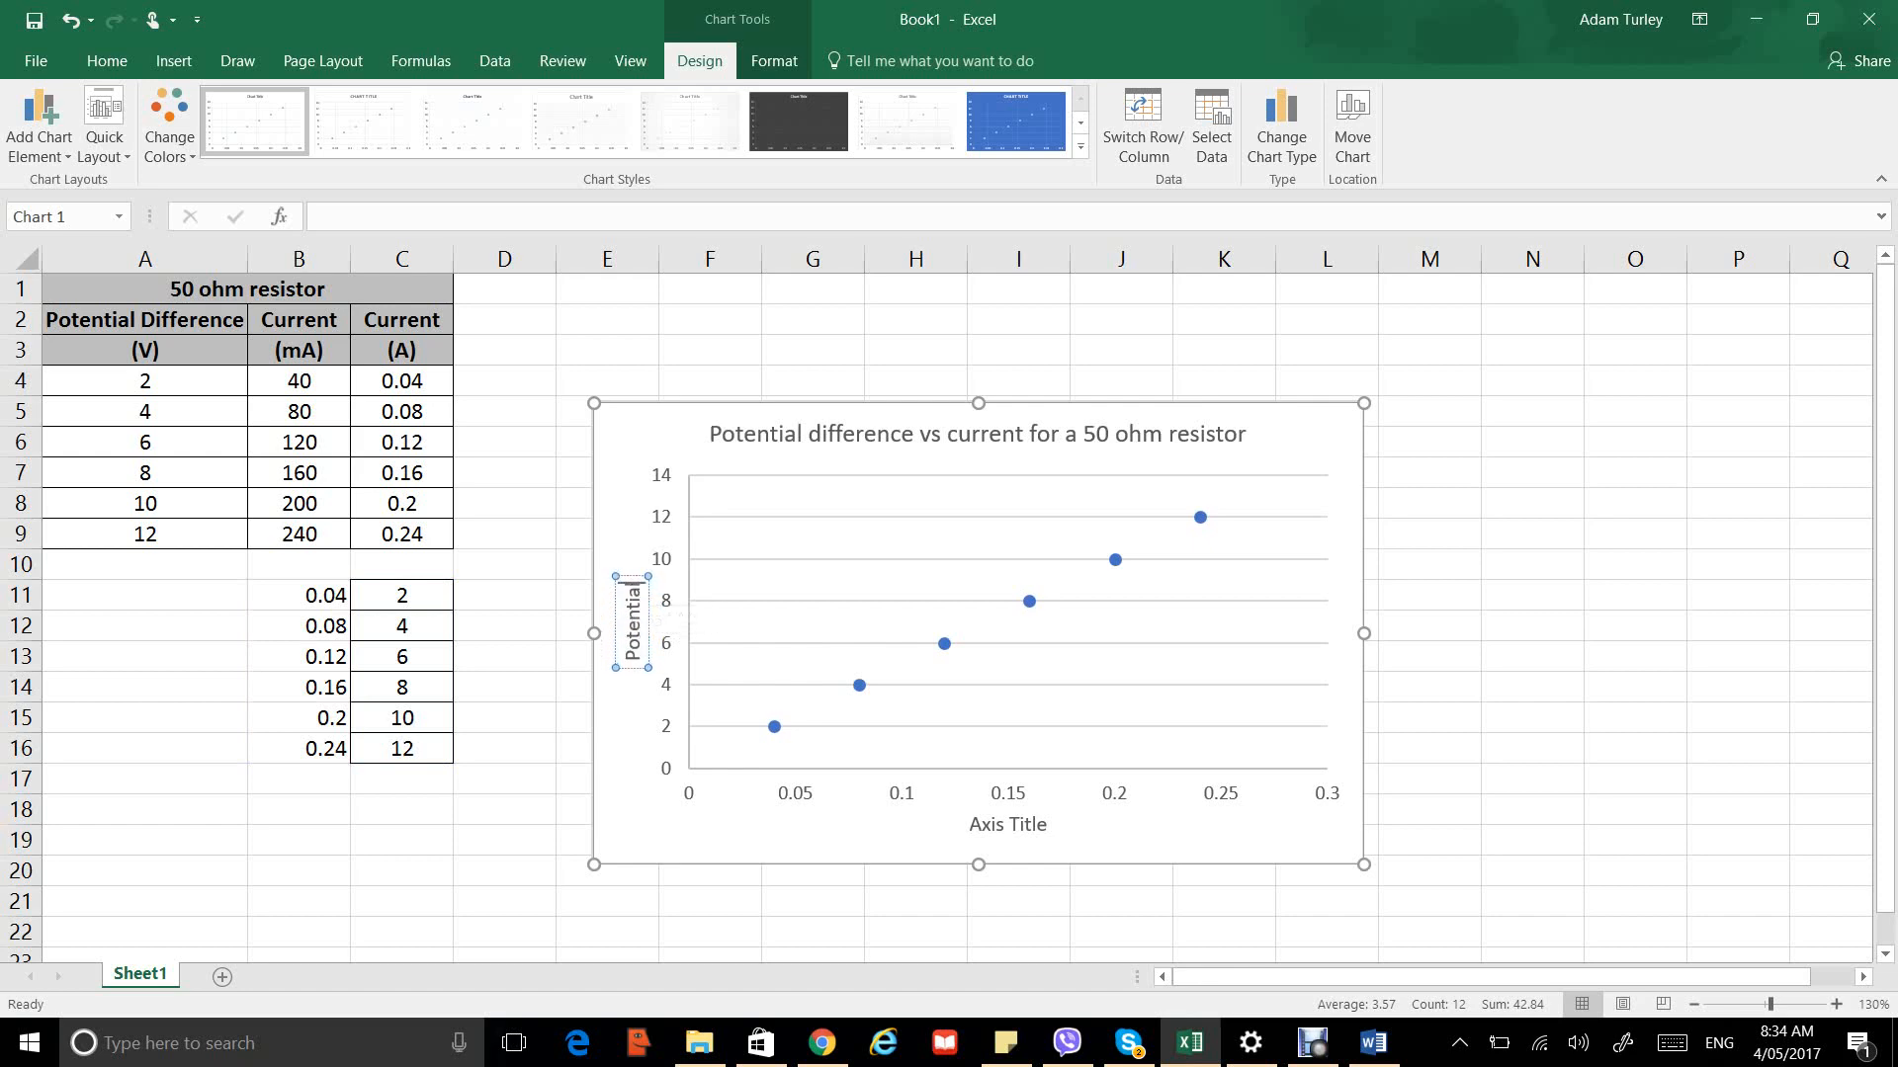
pyautogui.write(' Difference')
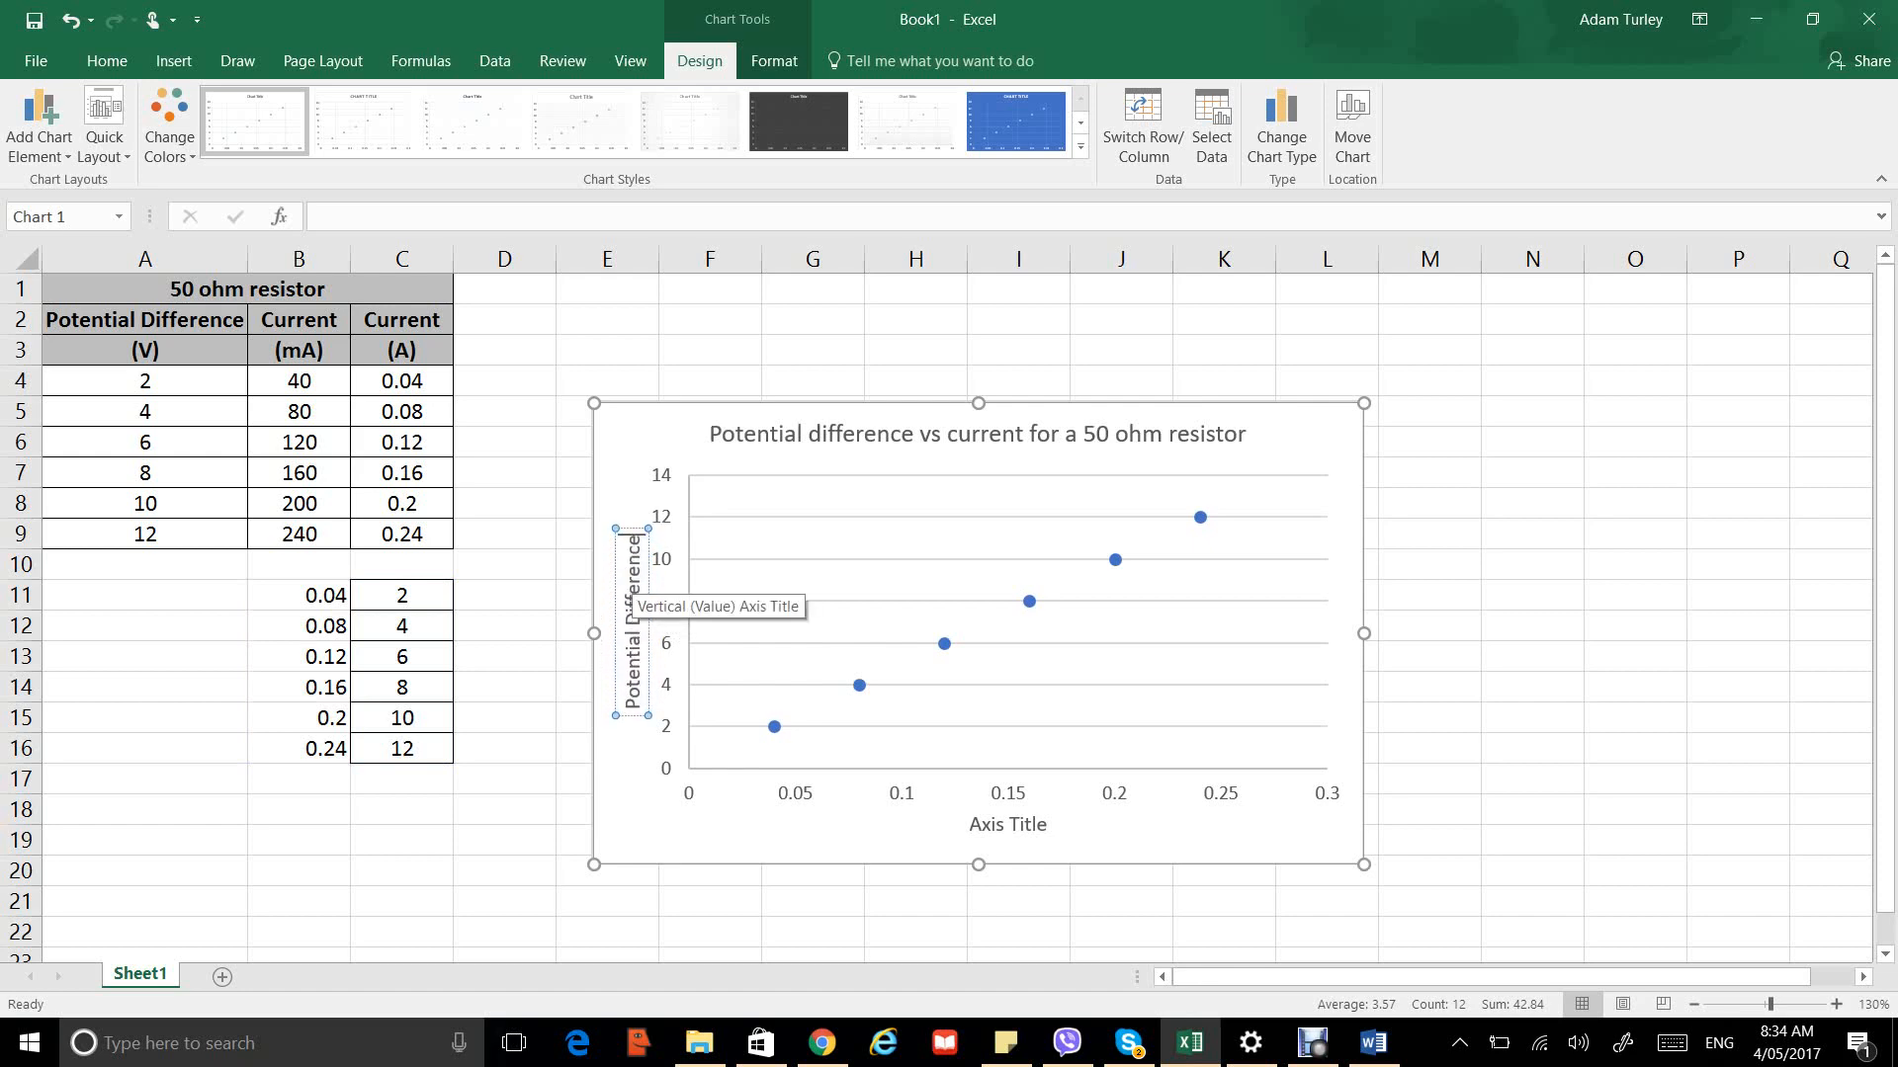
pyautogui.write(' (V)')
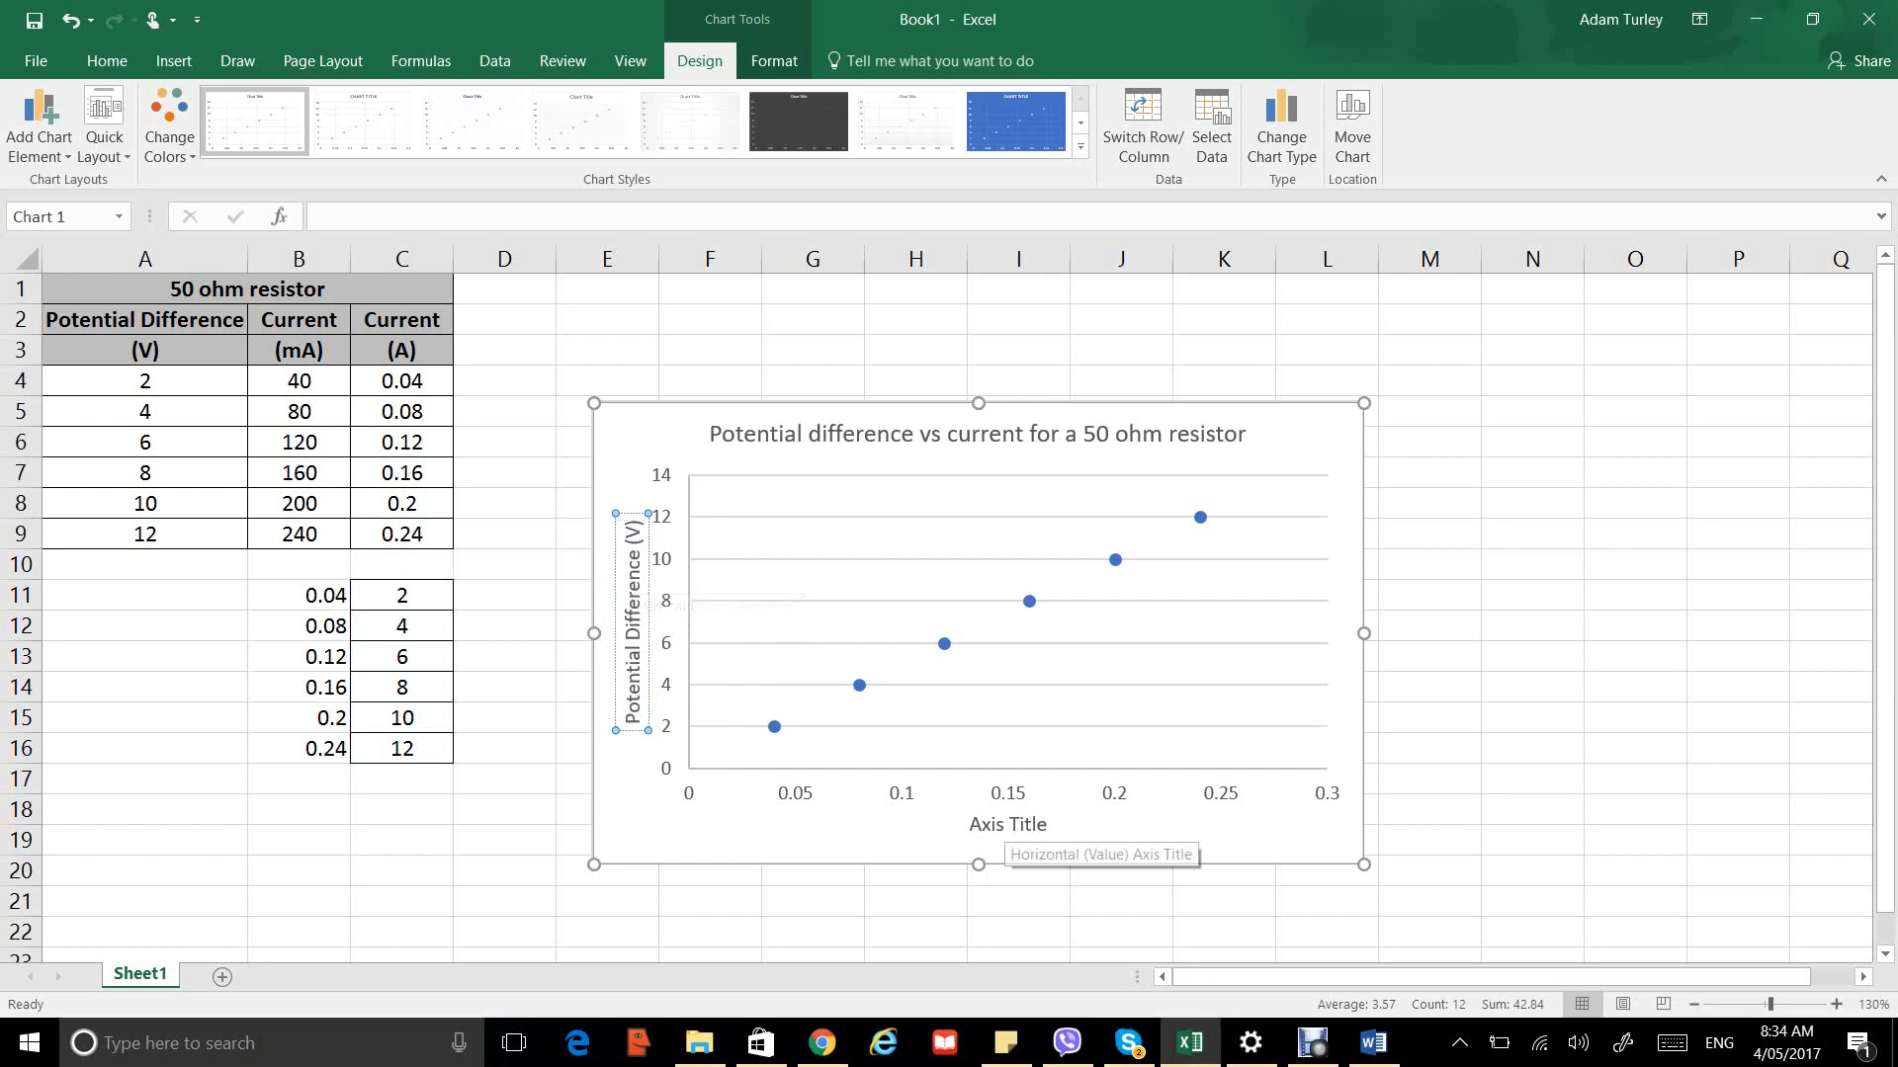
# Replace the horizontal axis title with "Current (A)".
pyautogui.click(1007, 825)
pyautogui.moveTo(968, 824); pyautogui.dragTo(1051, 824)
pyautogui.write('rent (A)')
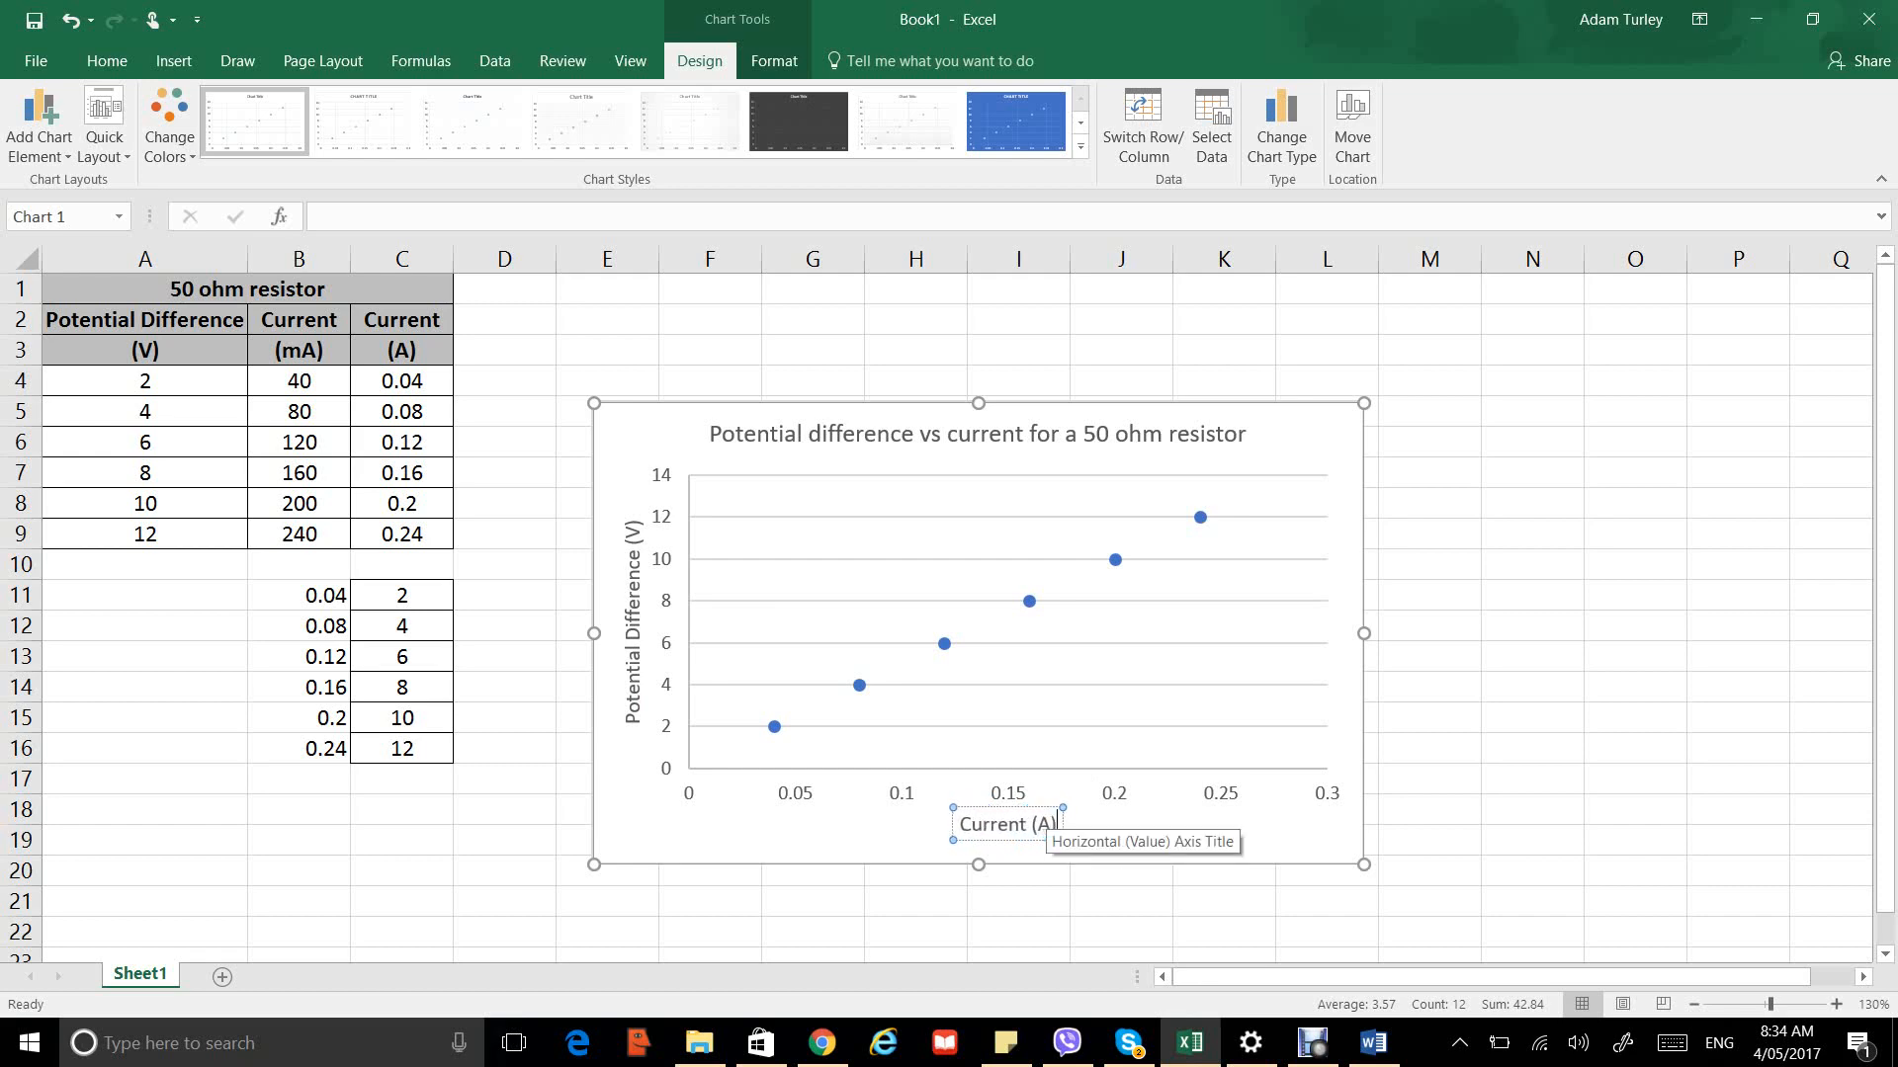
pyautogui.click(1156, 832)
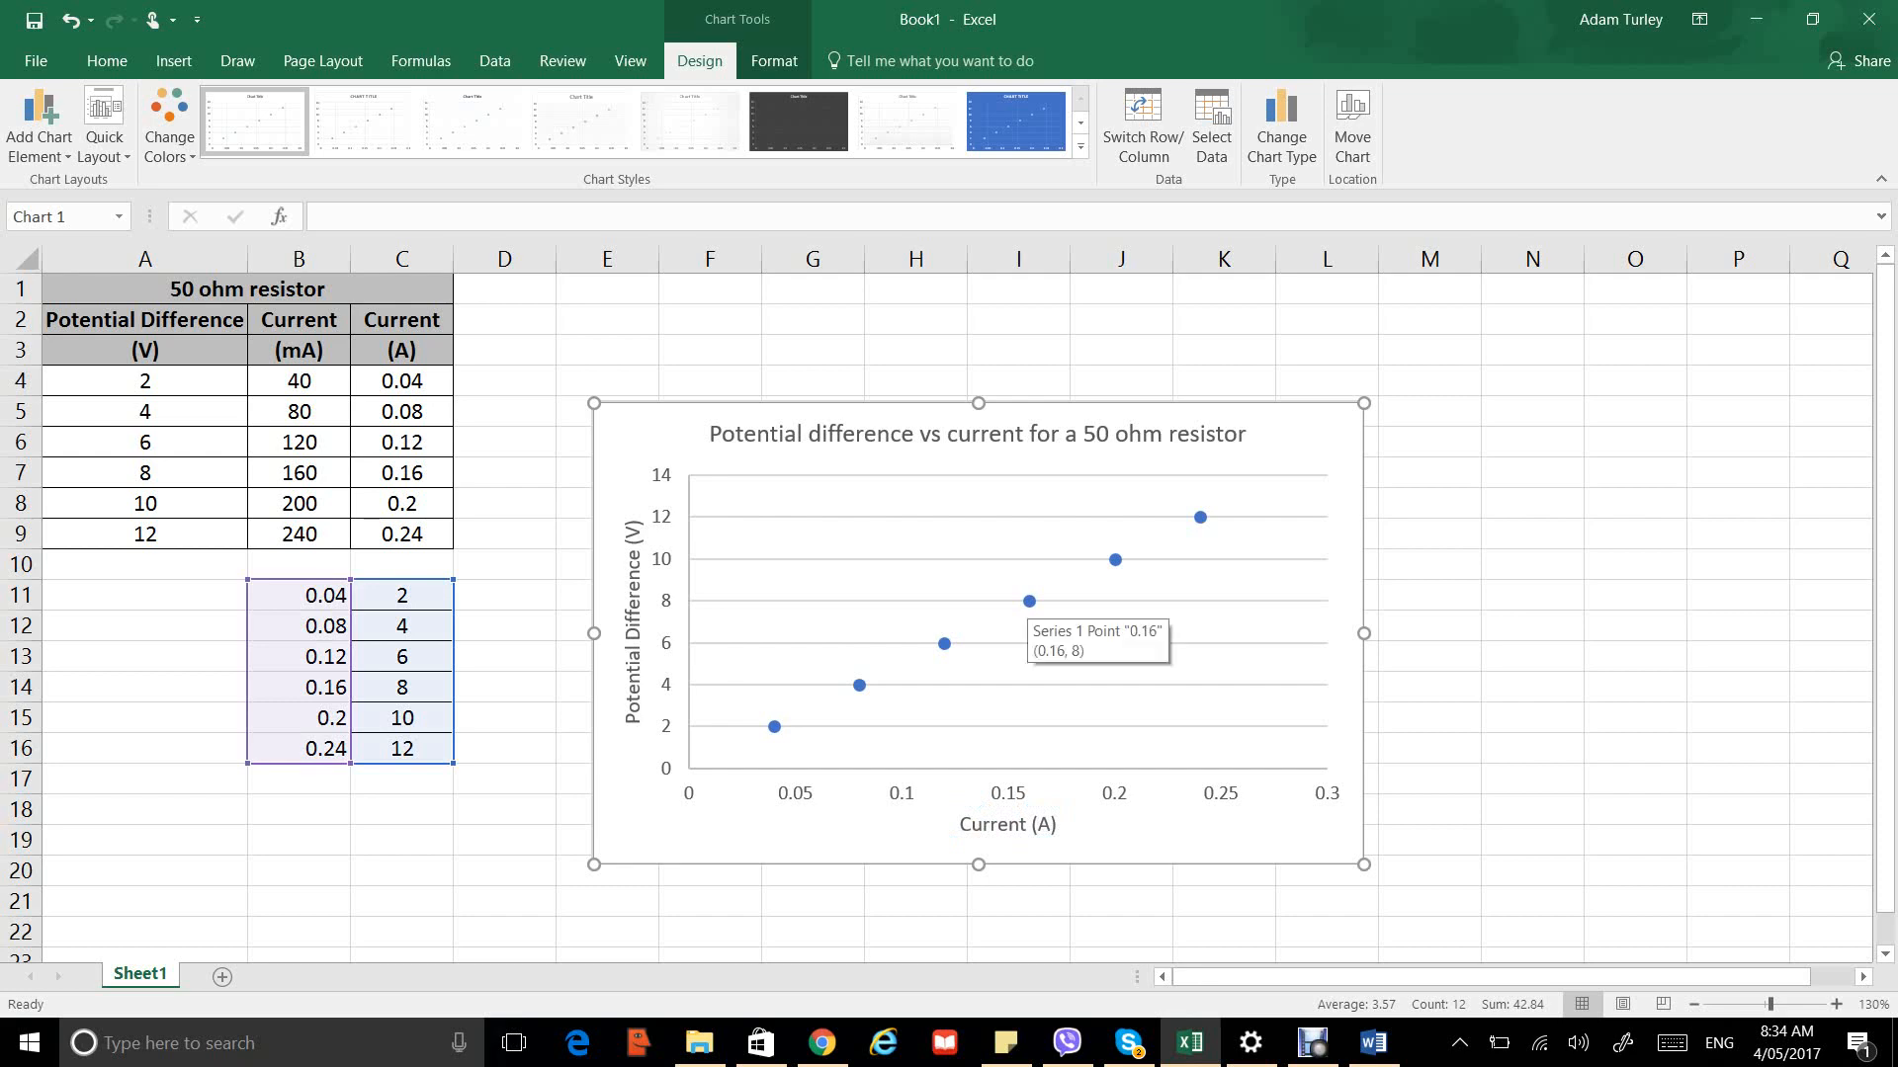
# Add a linear trendline to the plotted data series.
pyautogui.click(1029, 601)
pyautogui.rightClick(1028, 601)
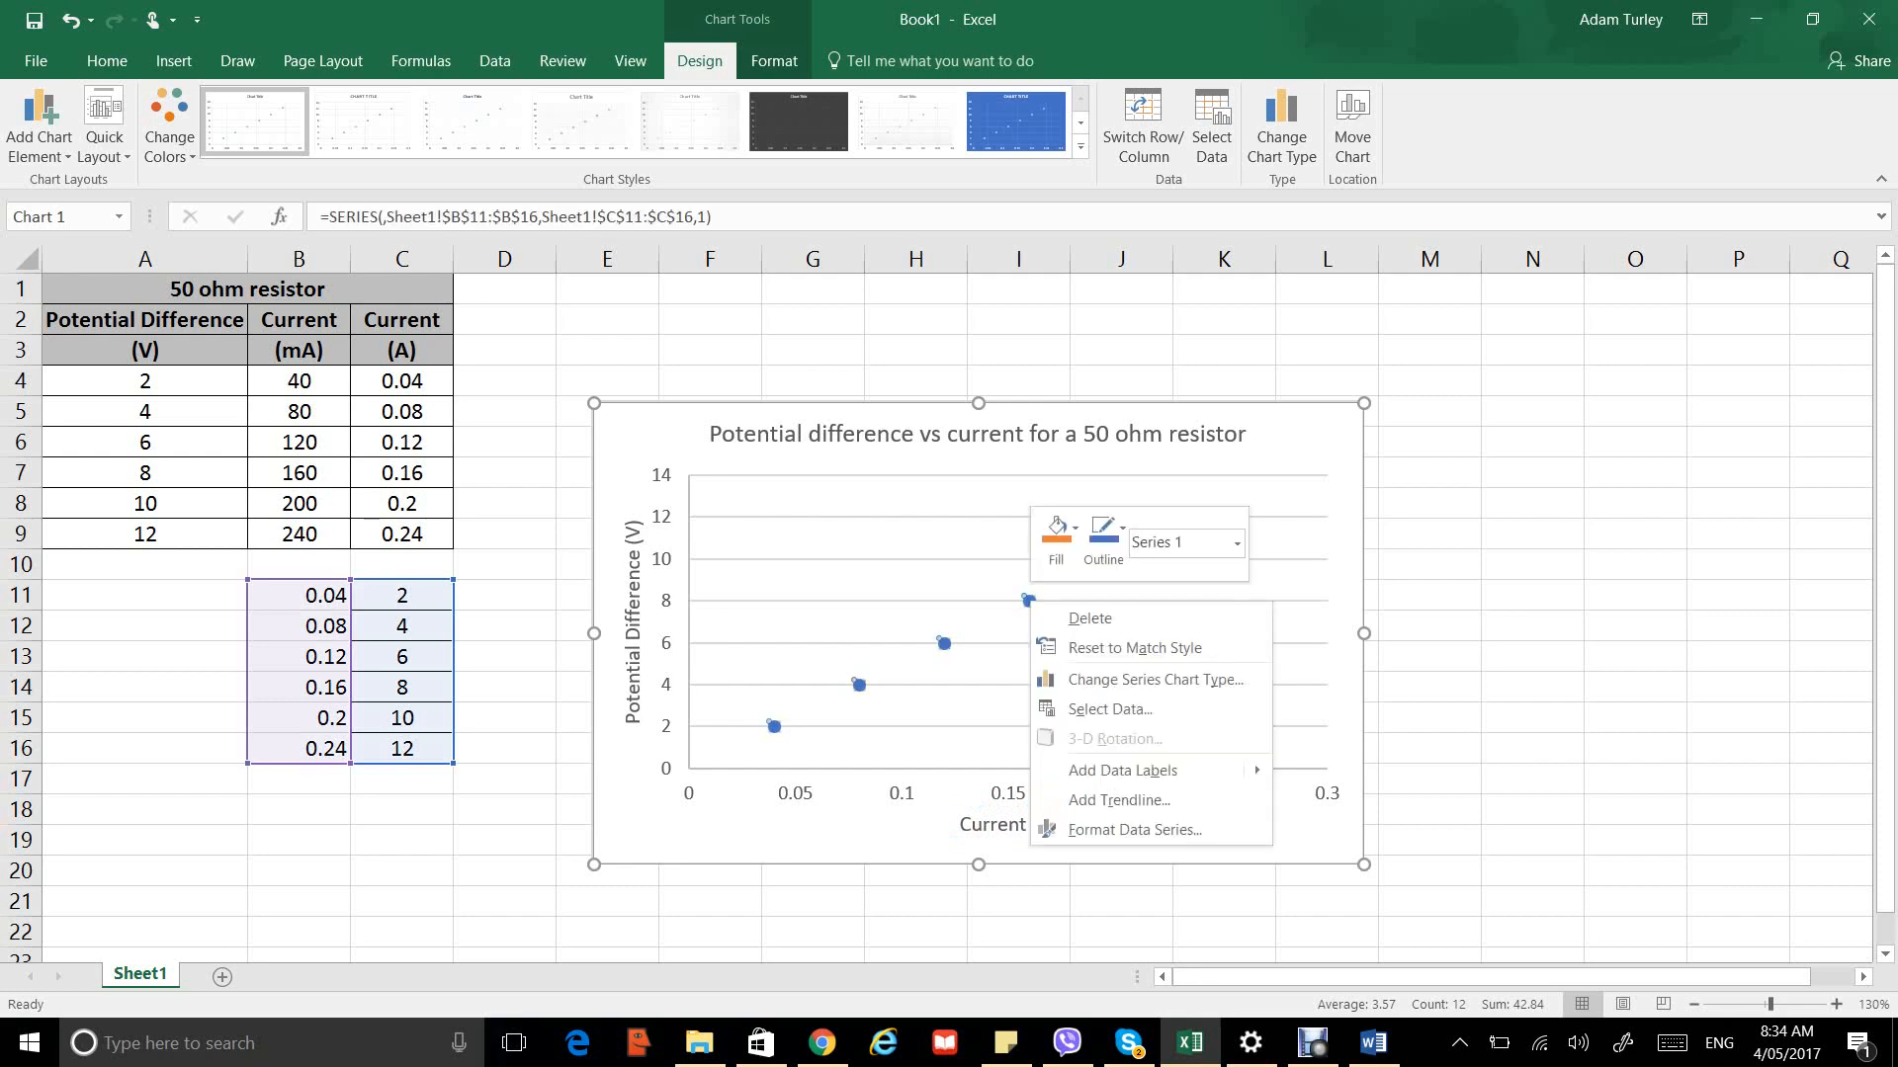
pyautogui.click(1119, 801)
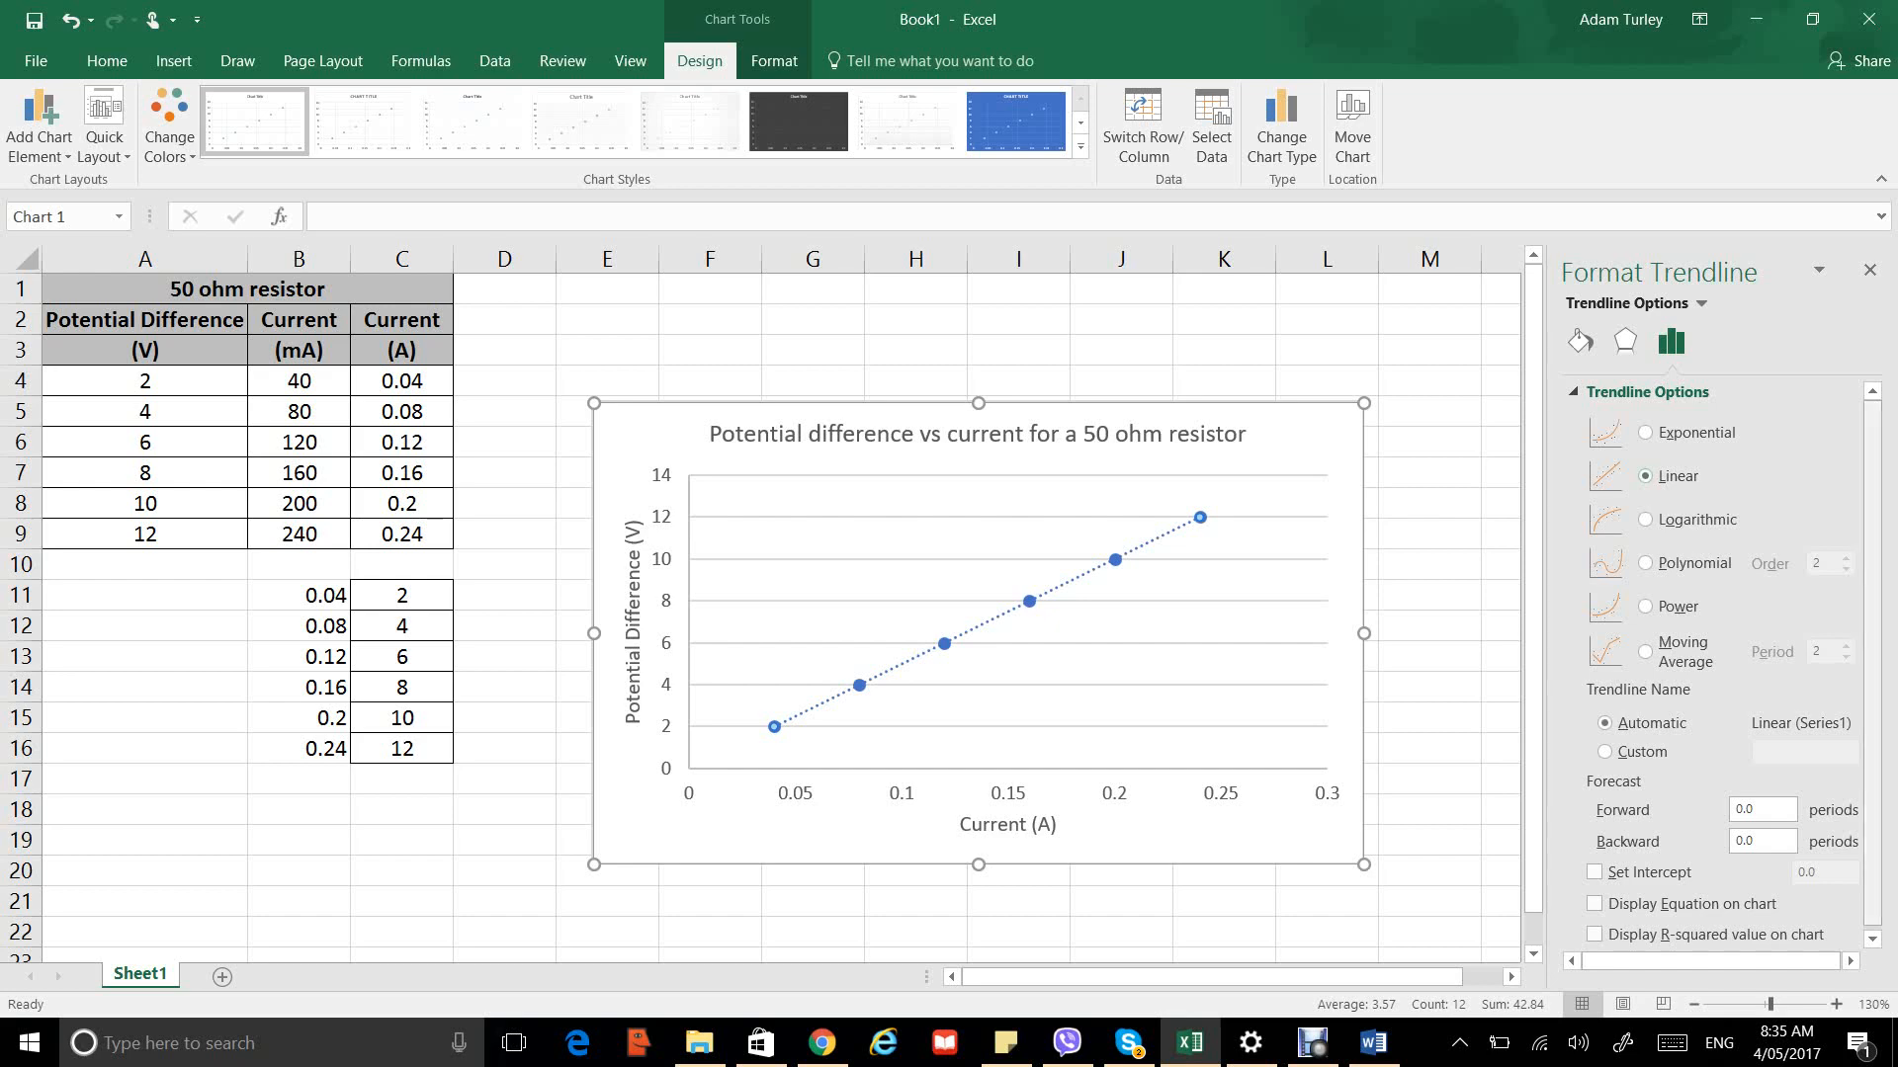
# Display the trendline's equation on the chart and move its label just after the chart title.
pyautogui.scroll(-1, 1719, 662)
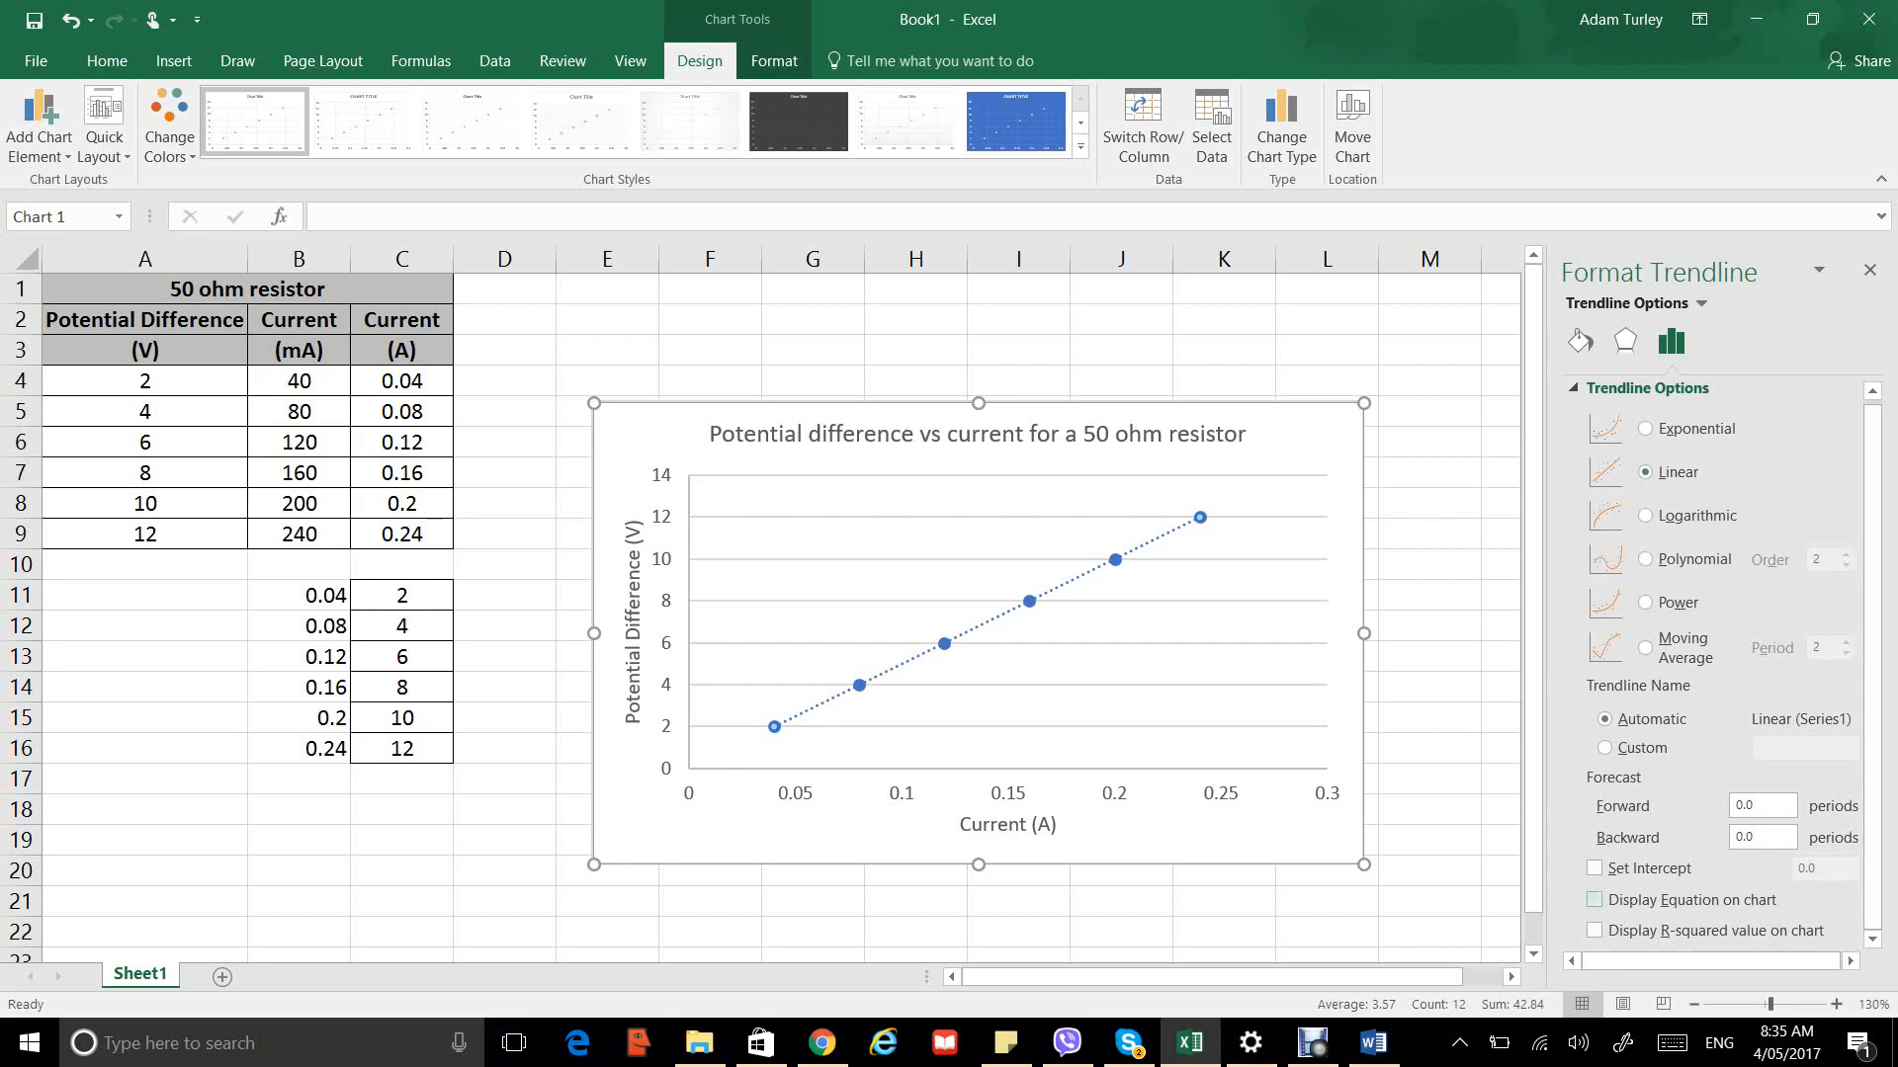
pyautogui.click(1593, 900)
pyautogui.moveTo(1162, 519); pyautogui.dragTo(1319, 437)
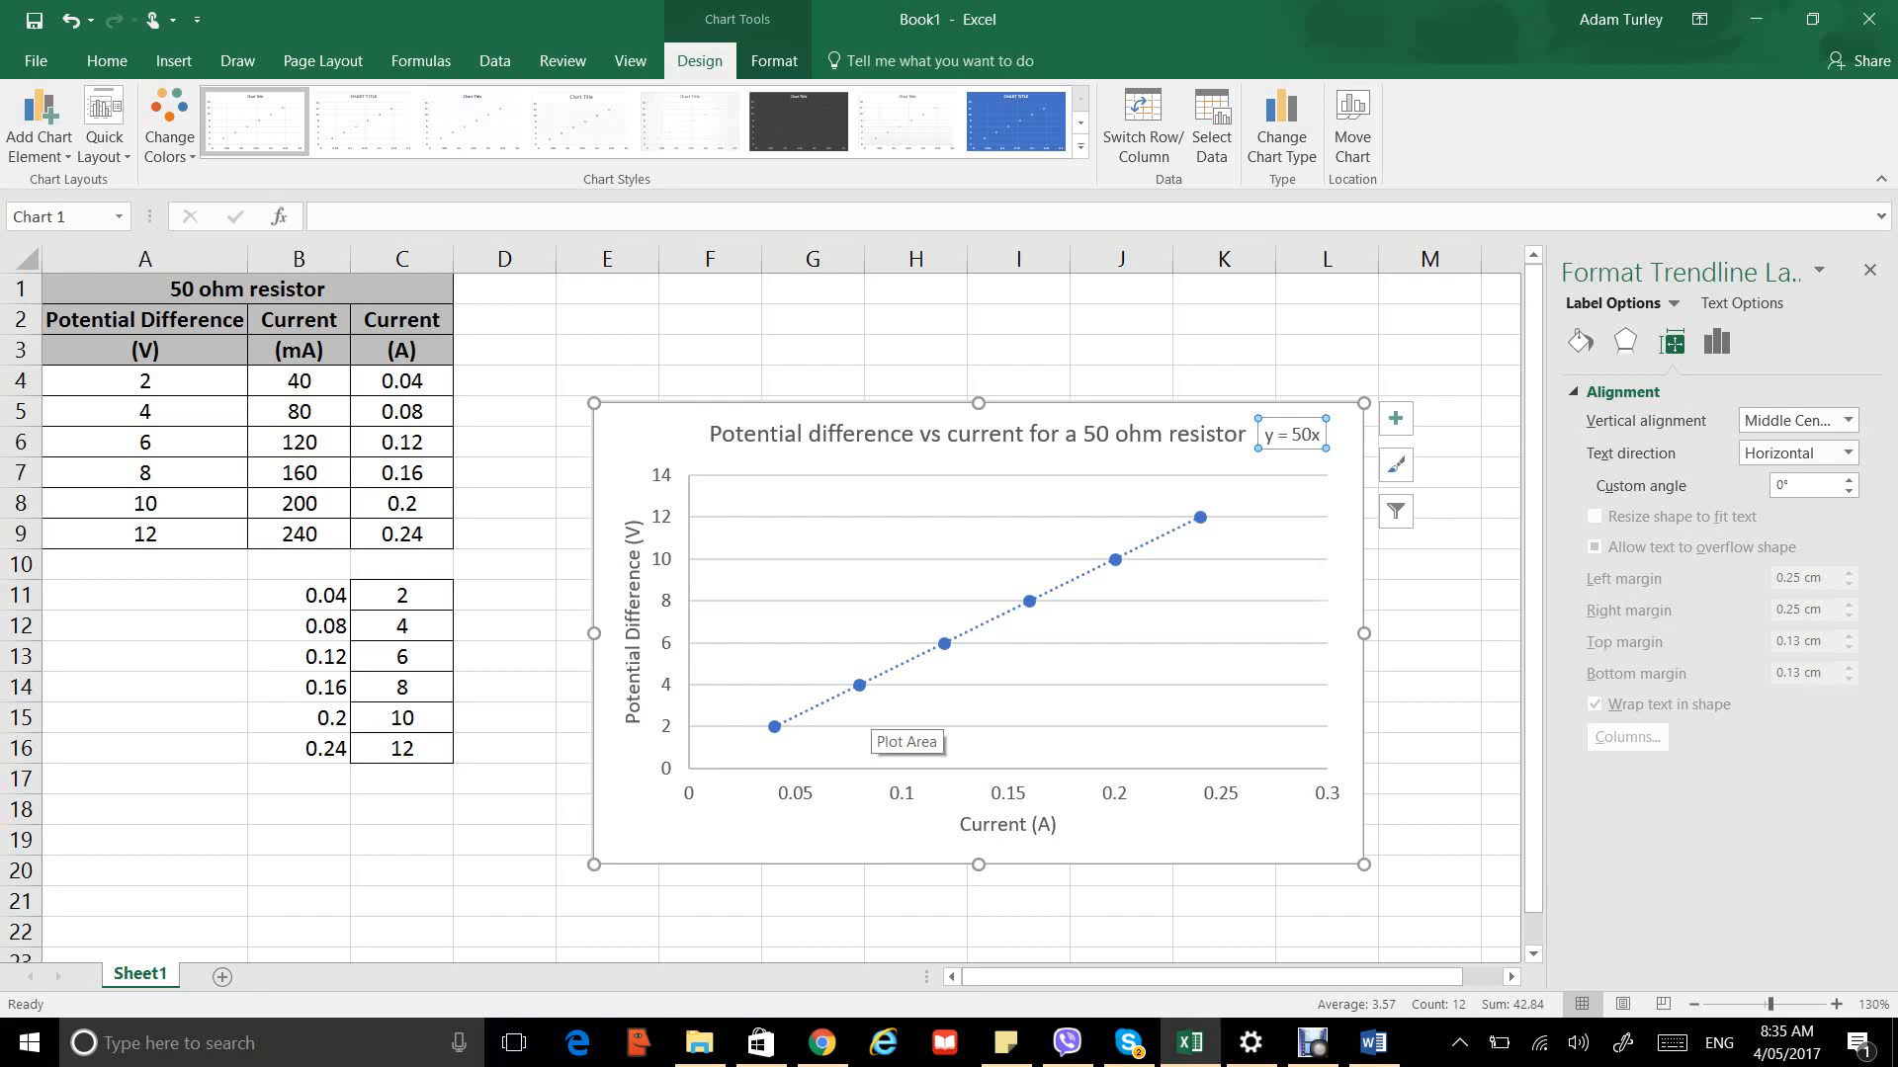
pyautogui.click(1200, 517)
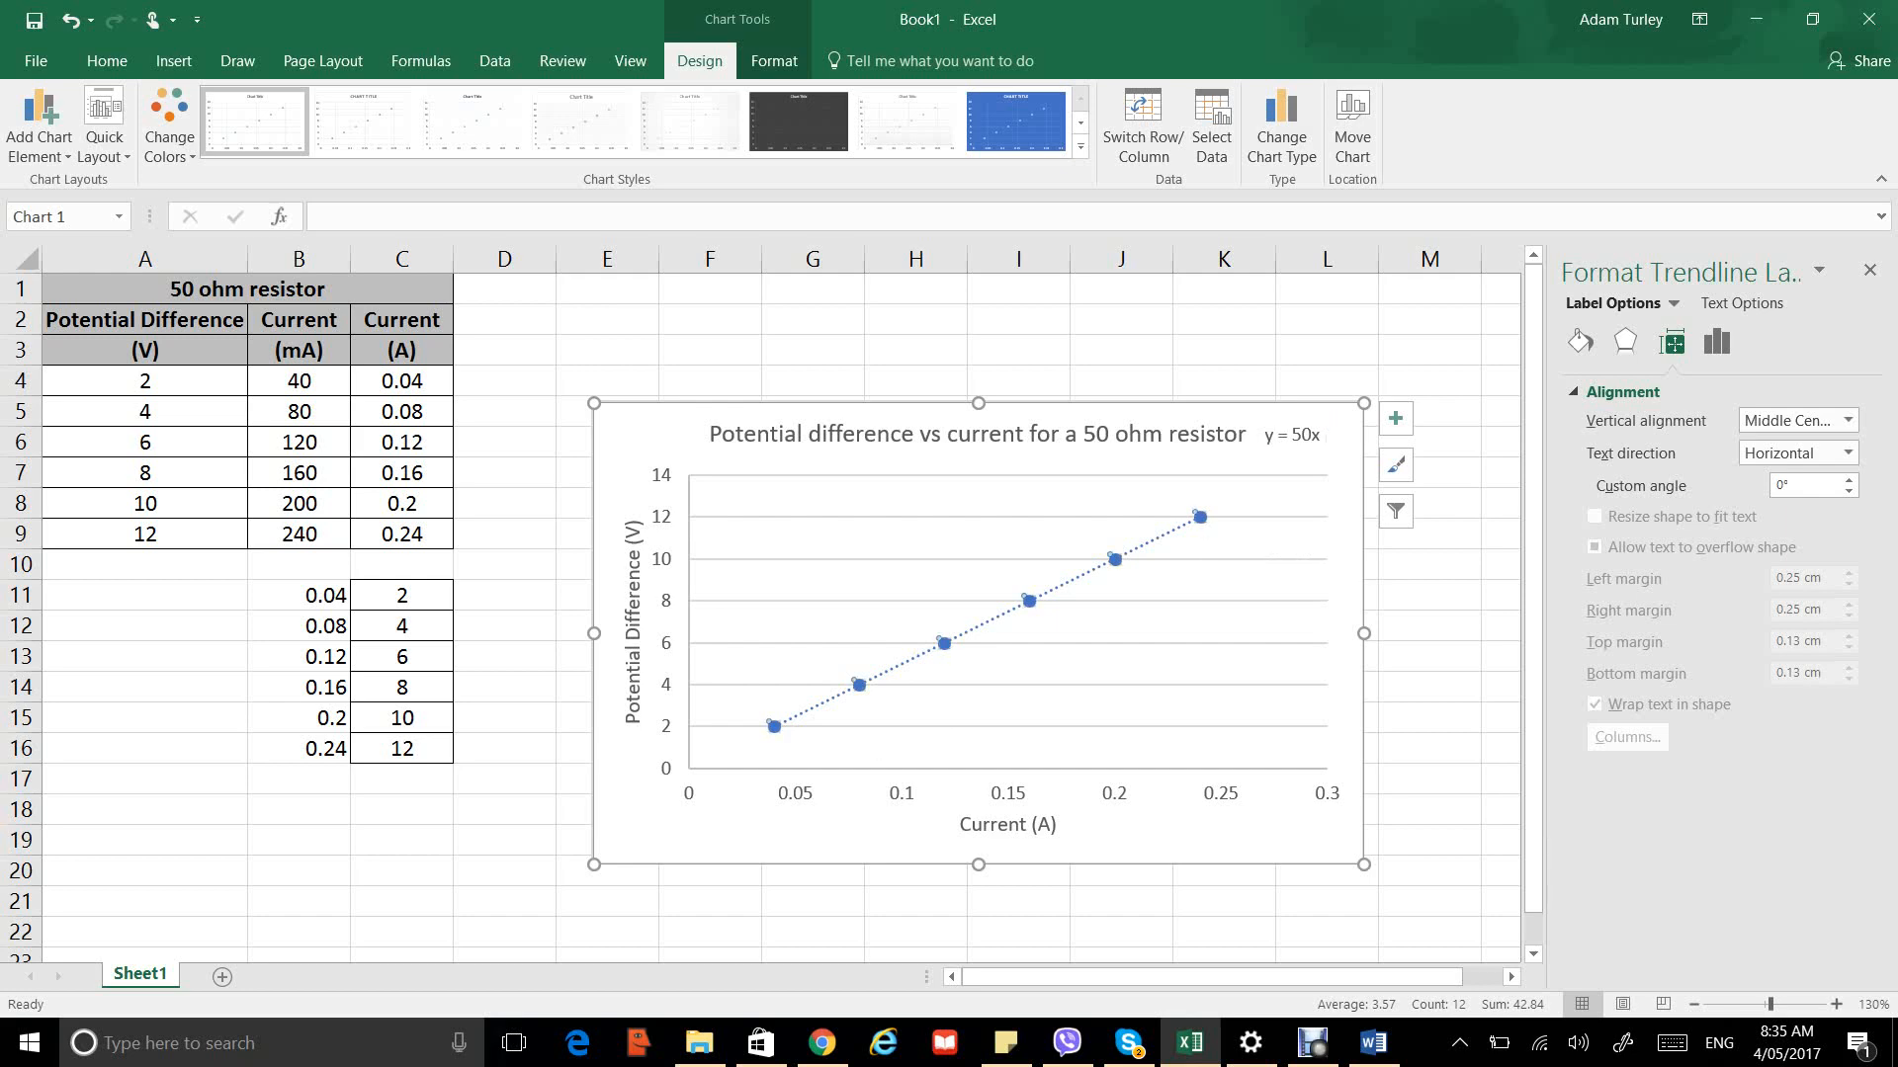
pyautogui.rightClick(1202, 518)
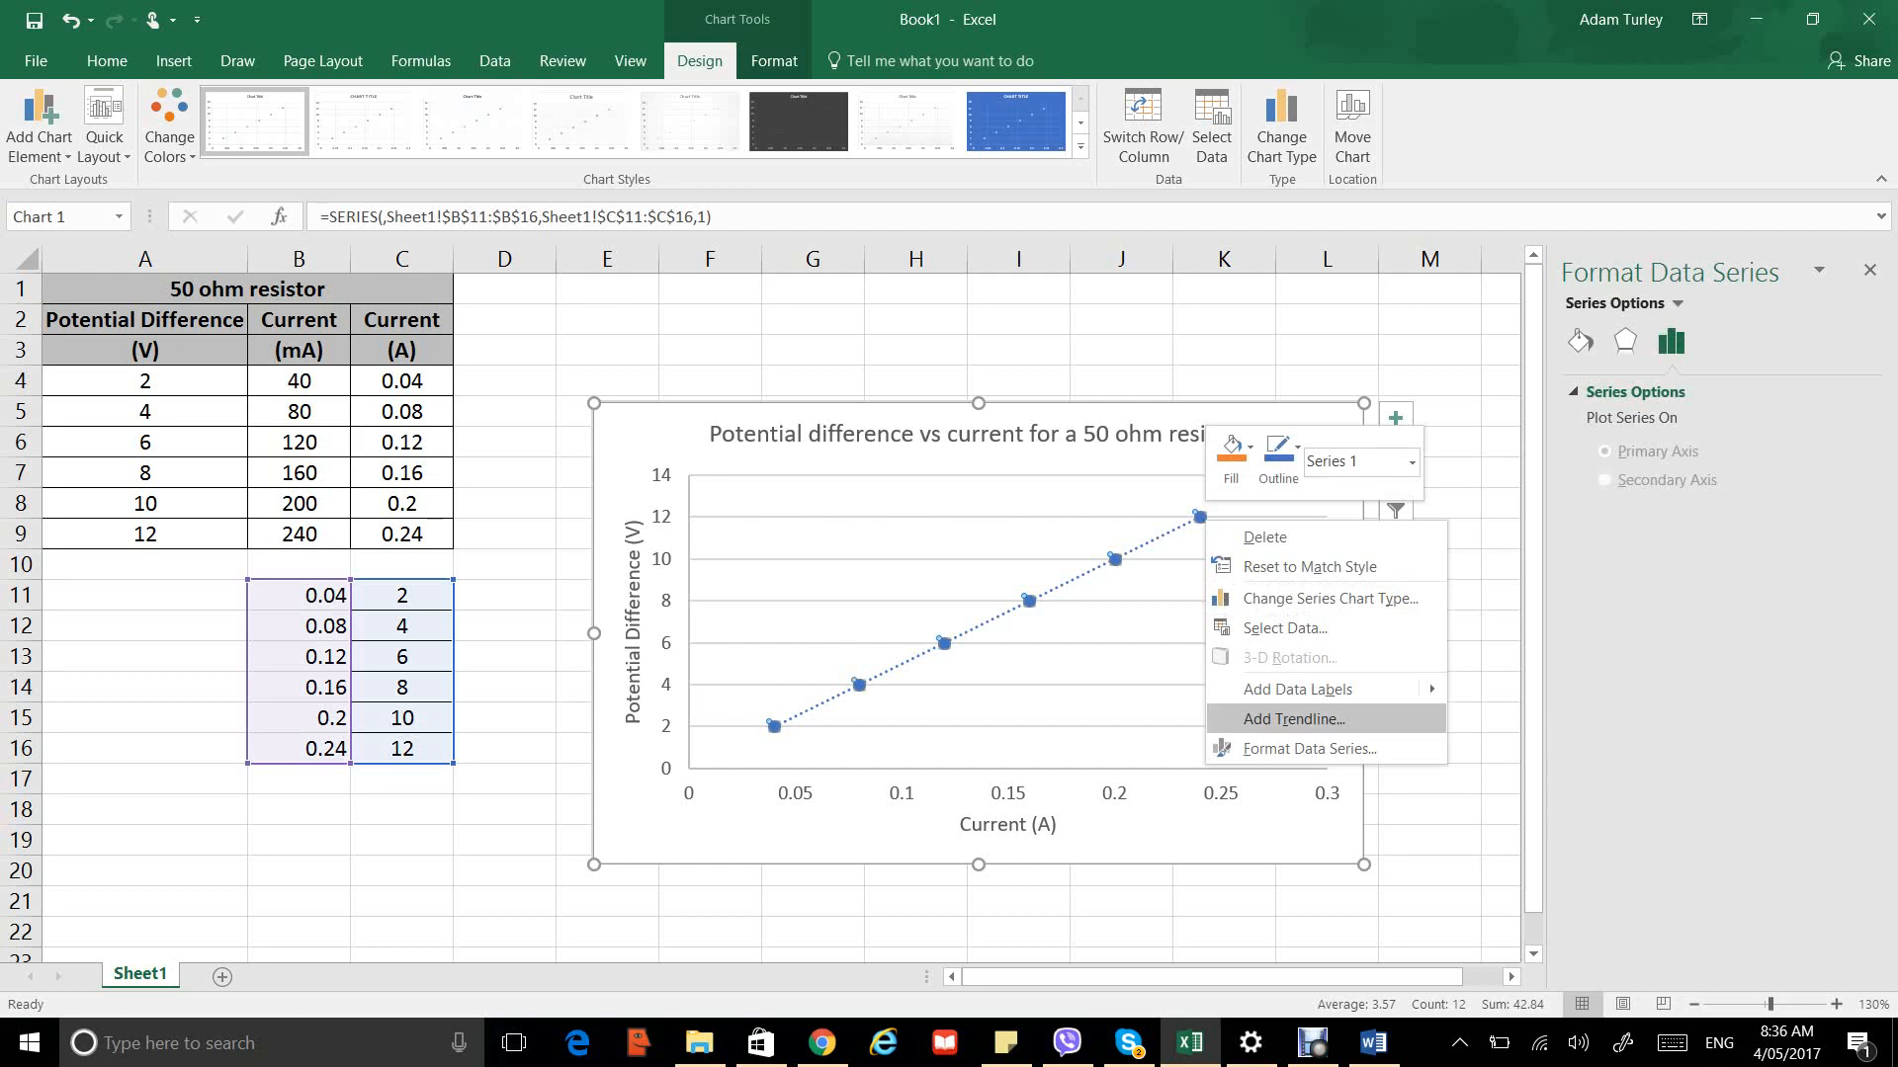
pyautogui.click(1310, 748)
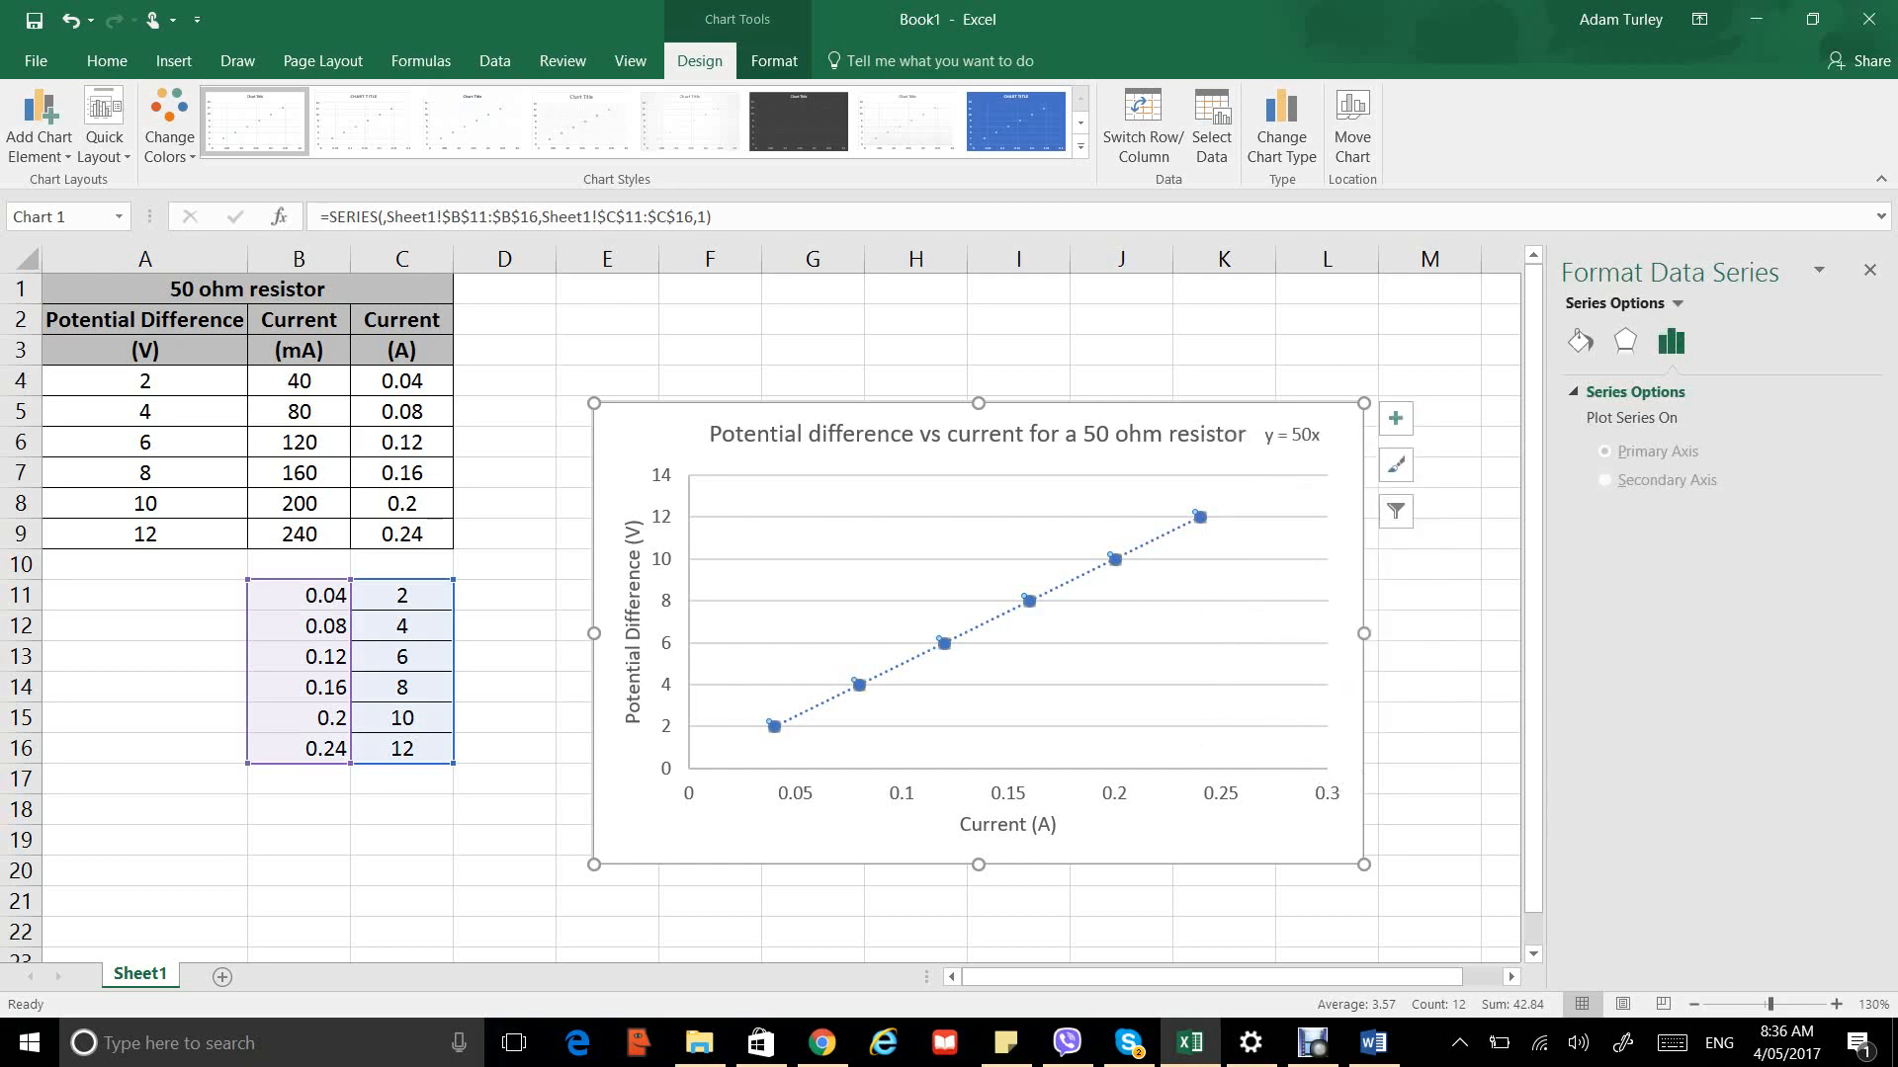
# Add another linear trendline to the series with its R-squared value displayed, and place that label directly beneath the equation.
pyautogui.rightClick(1199, 516)
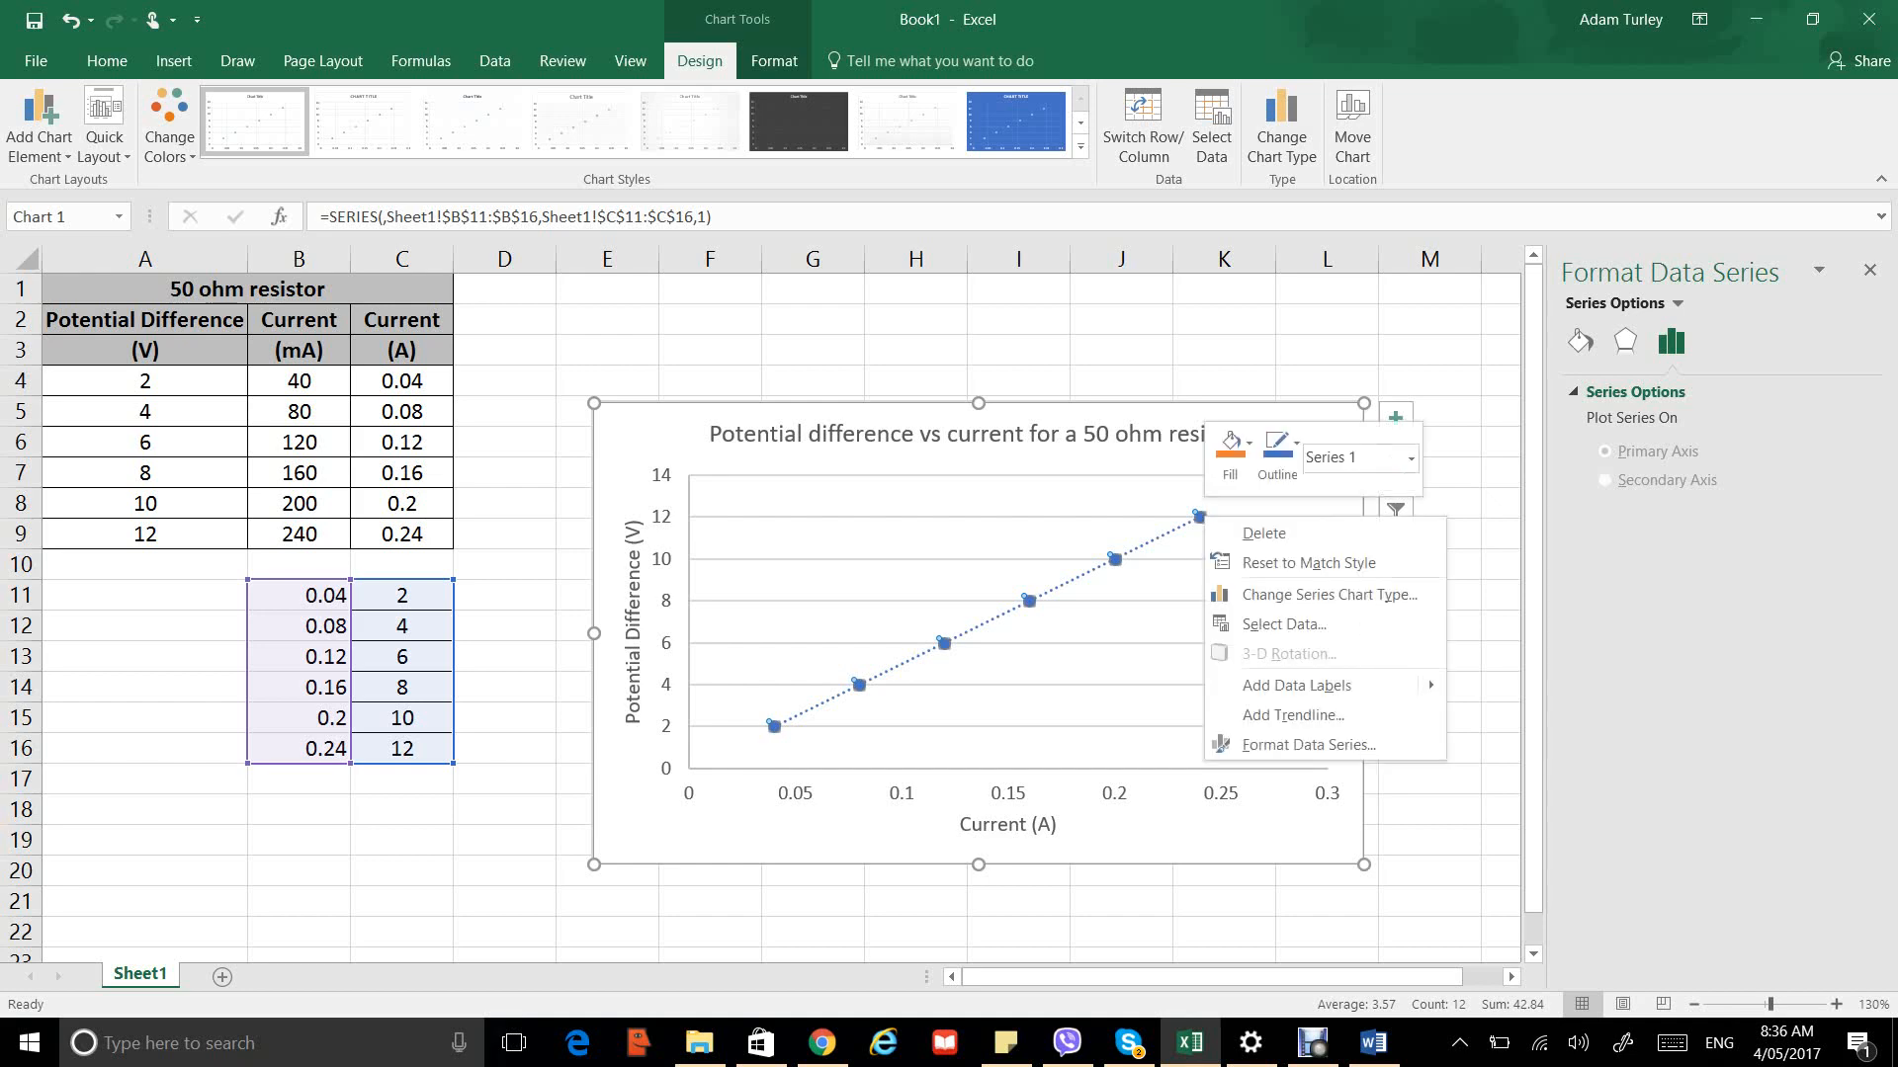
pyautogui.click(1293, 715)
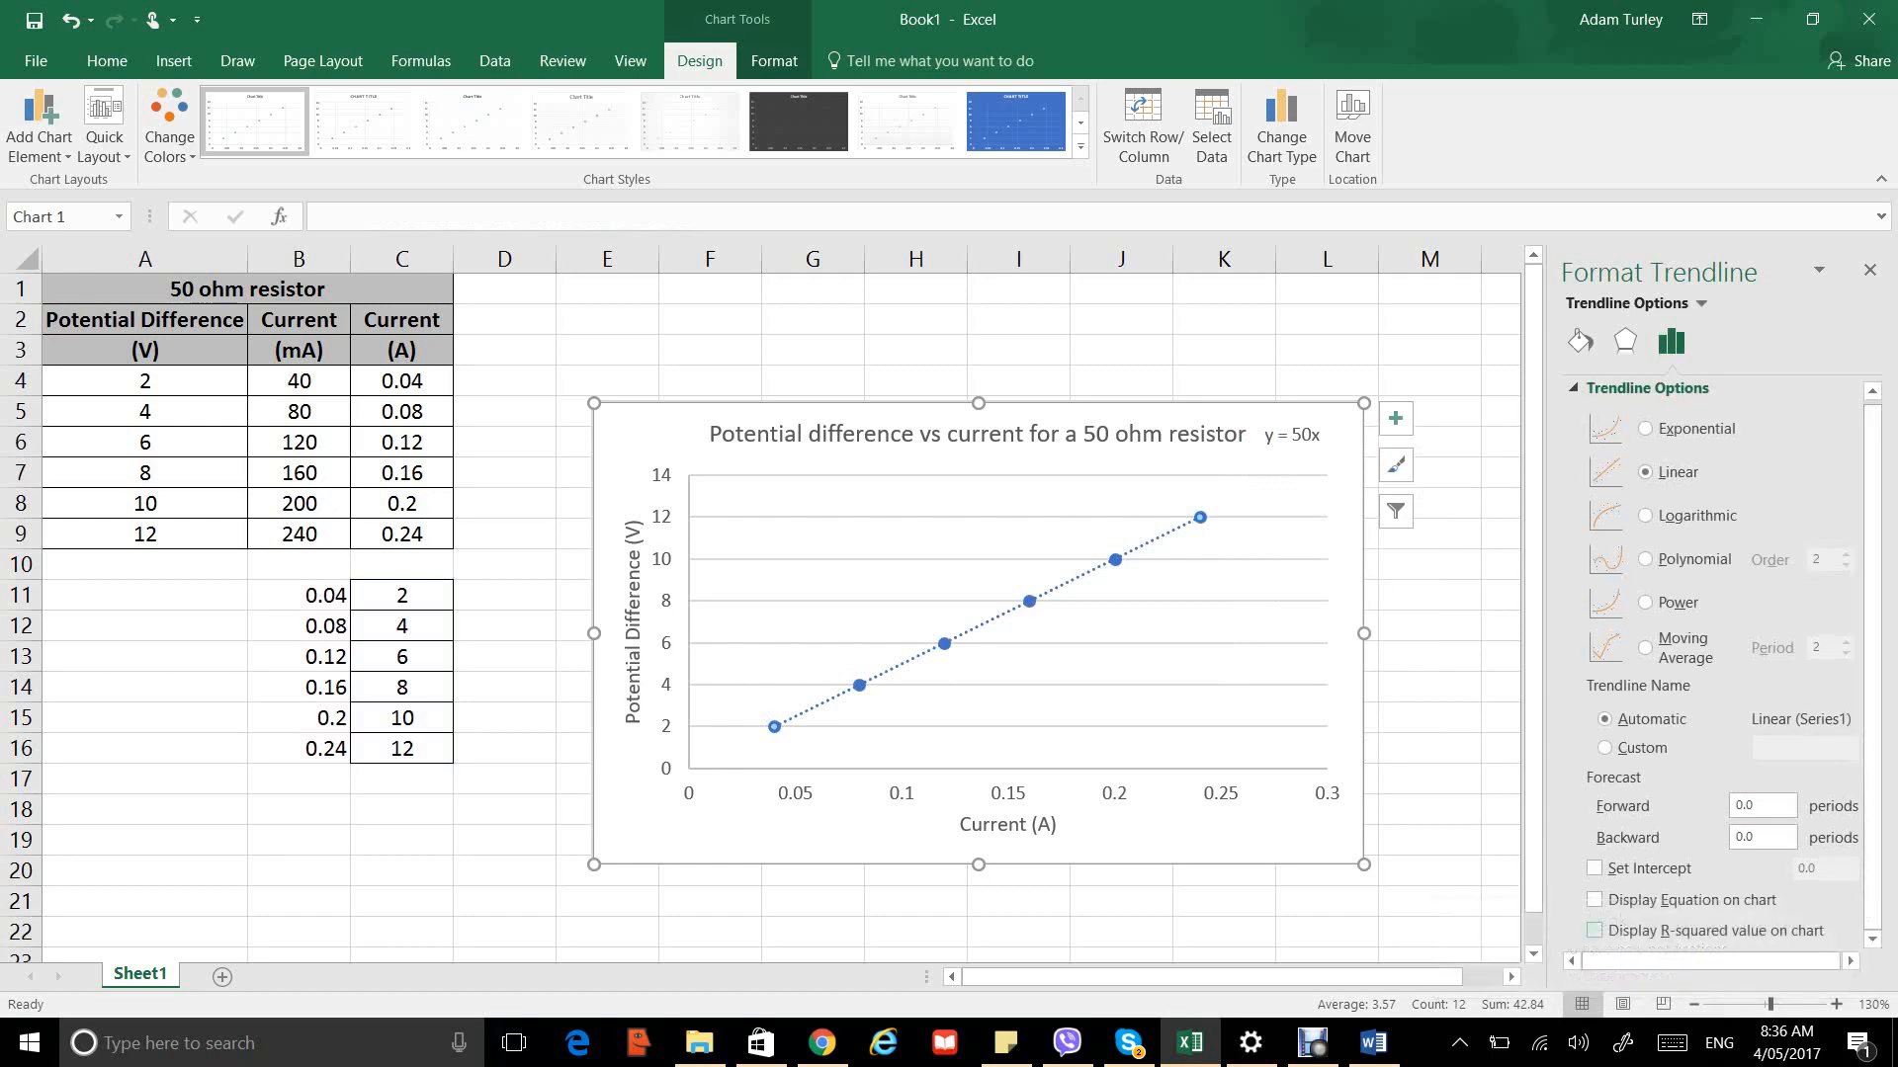
pyautogui.click(1594, 930)
pyautogui.click(1156, 518)
pyautogui.moveTo(1157, 518); pyautogui.dragTo(1293, 461)
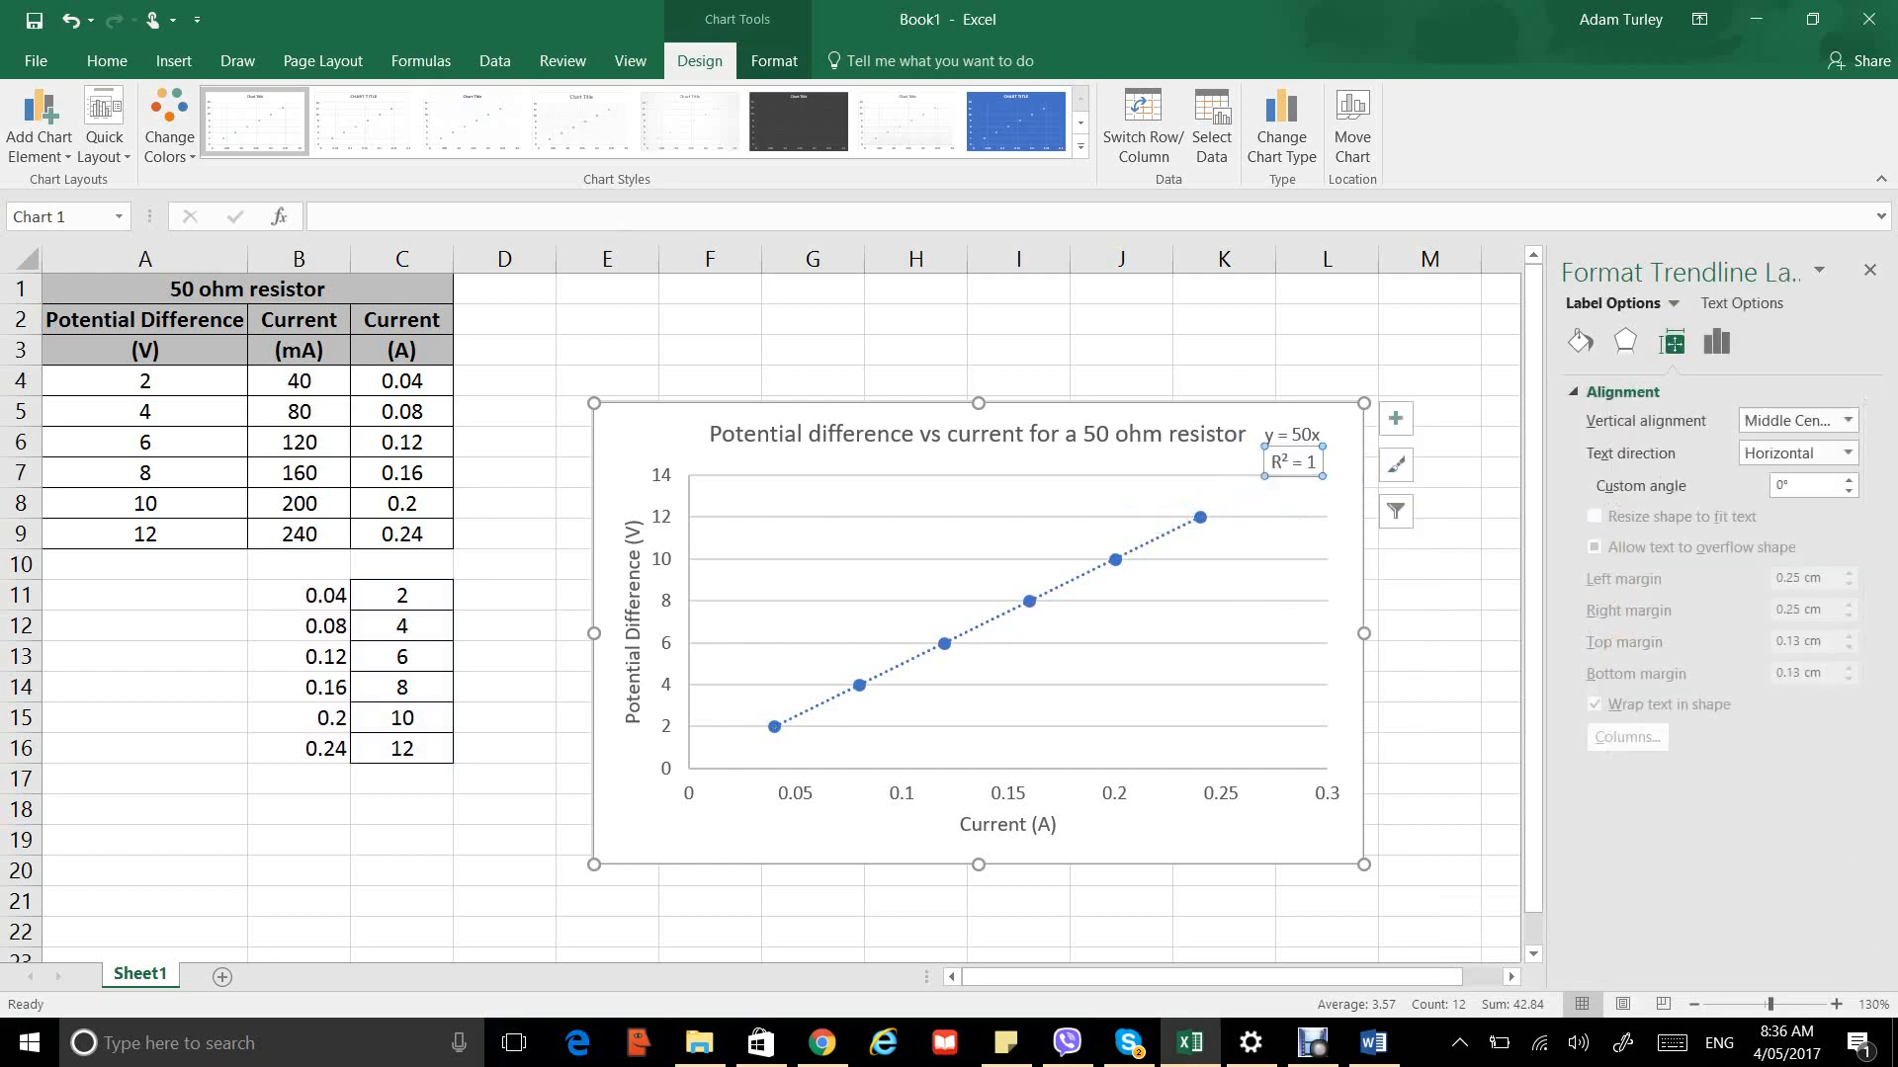
pyautogui.click(1305, 563)
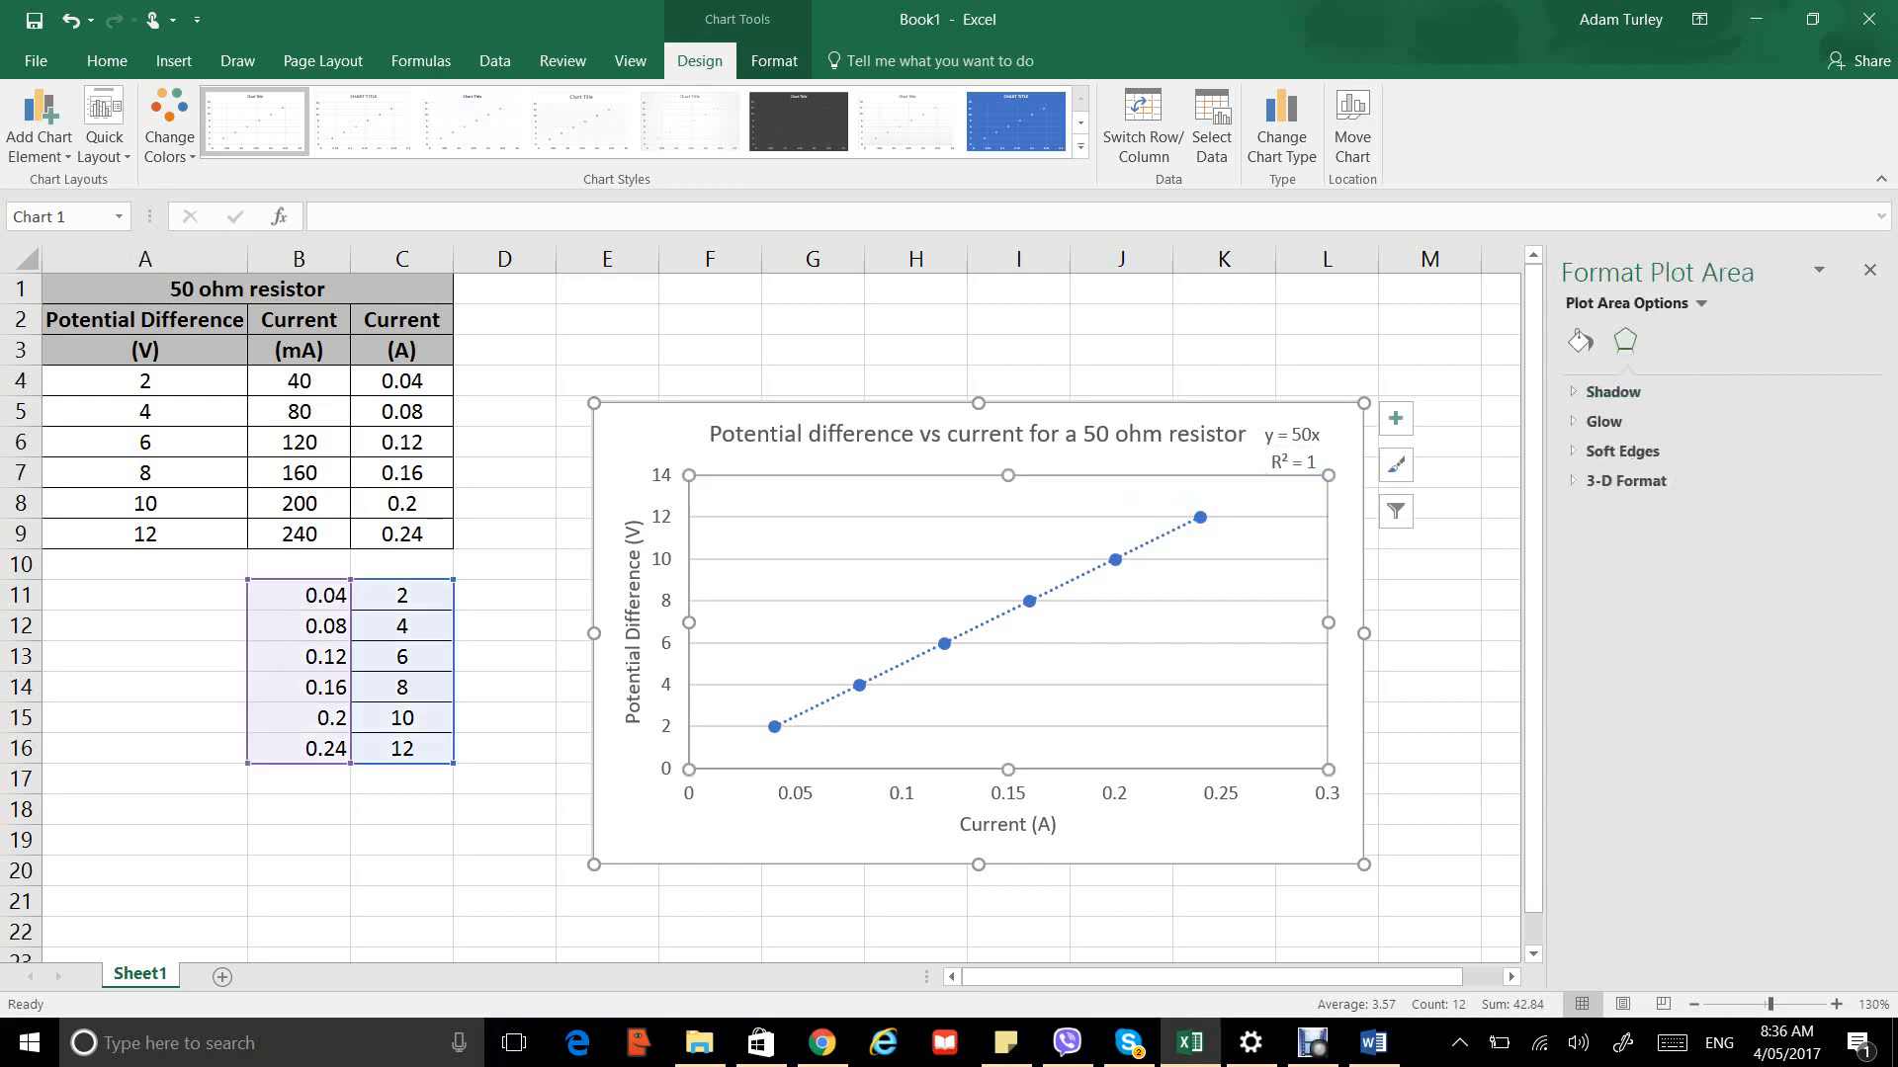